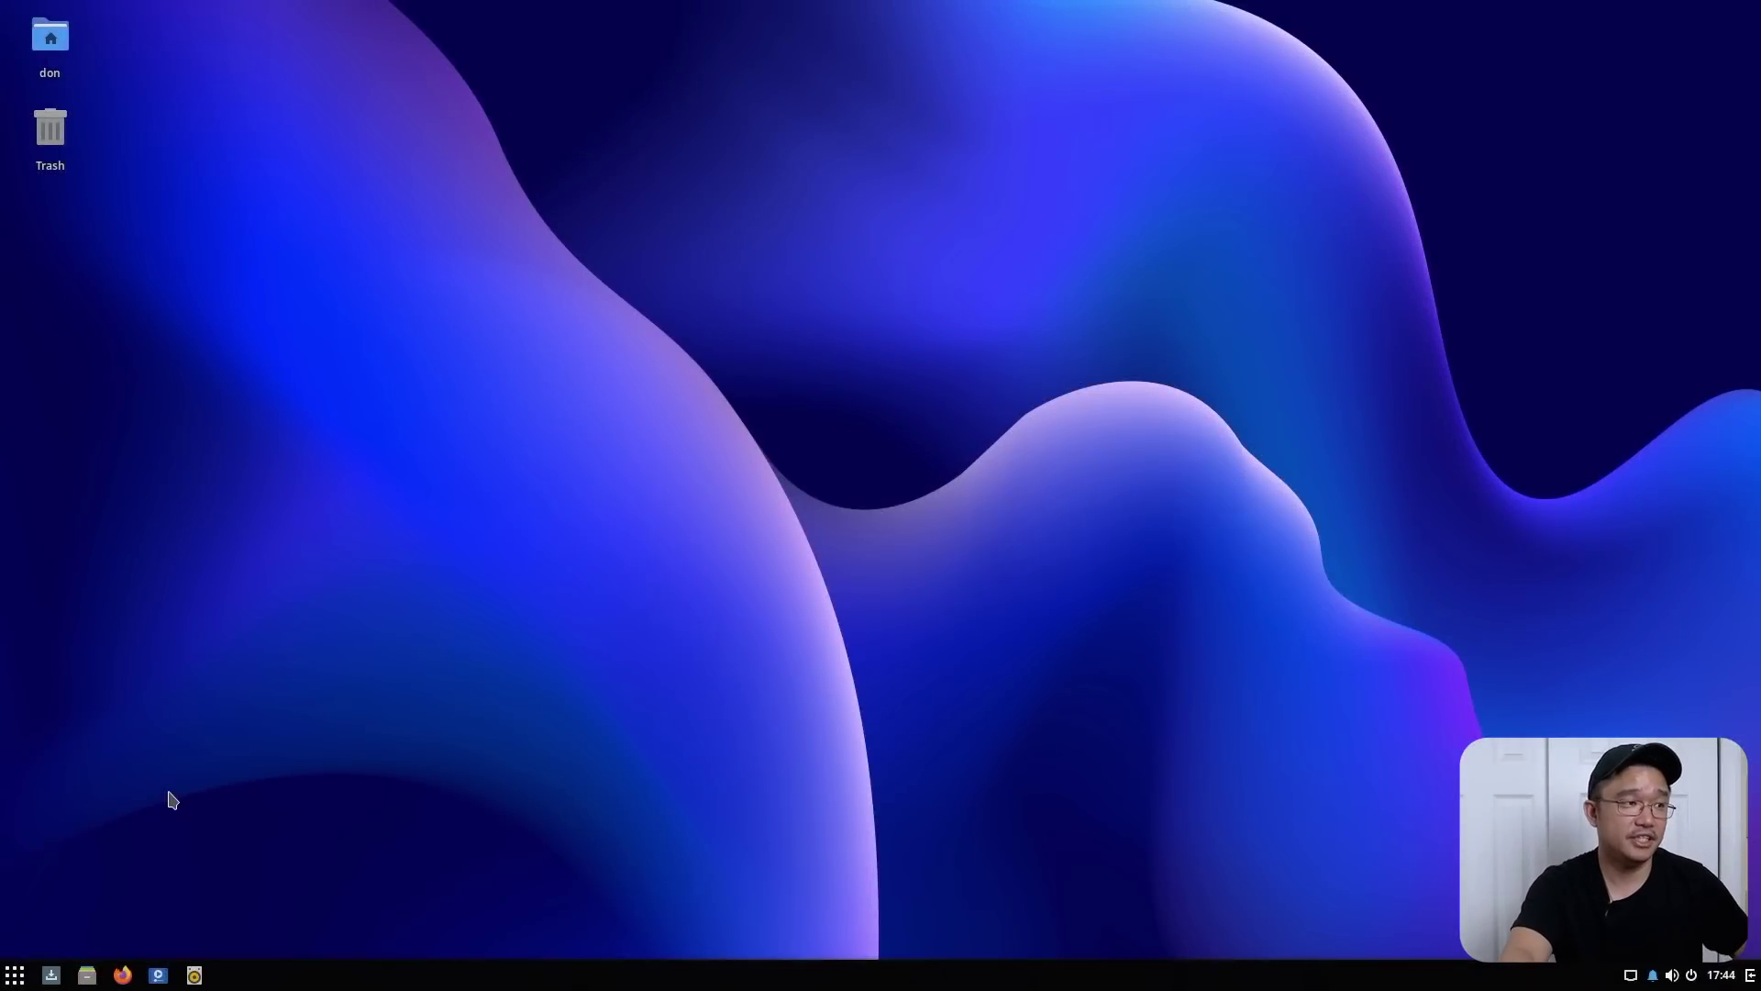
Open and close the Software Center, then list the System Settings apps in the Budgie menu
left_click(48, 976)
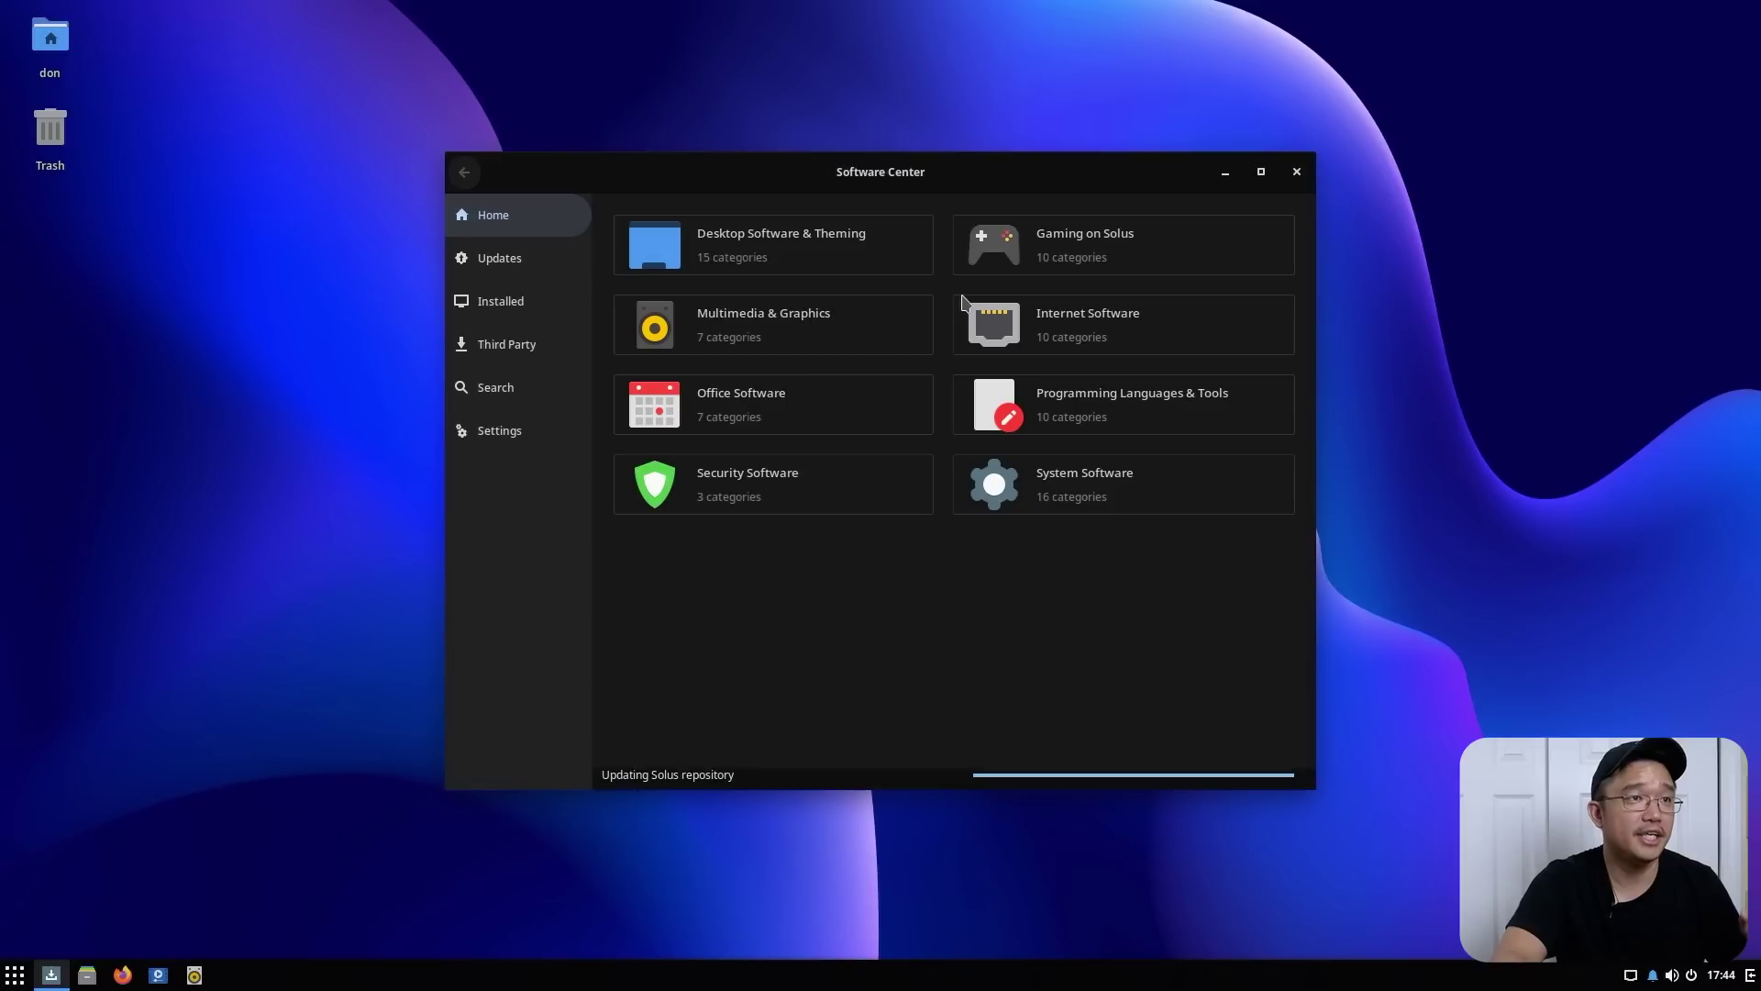
left_click(1296, 172)
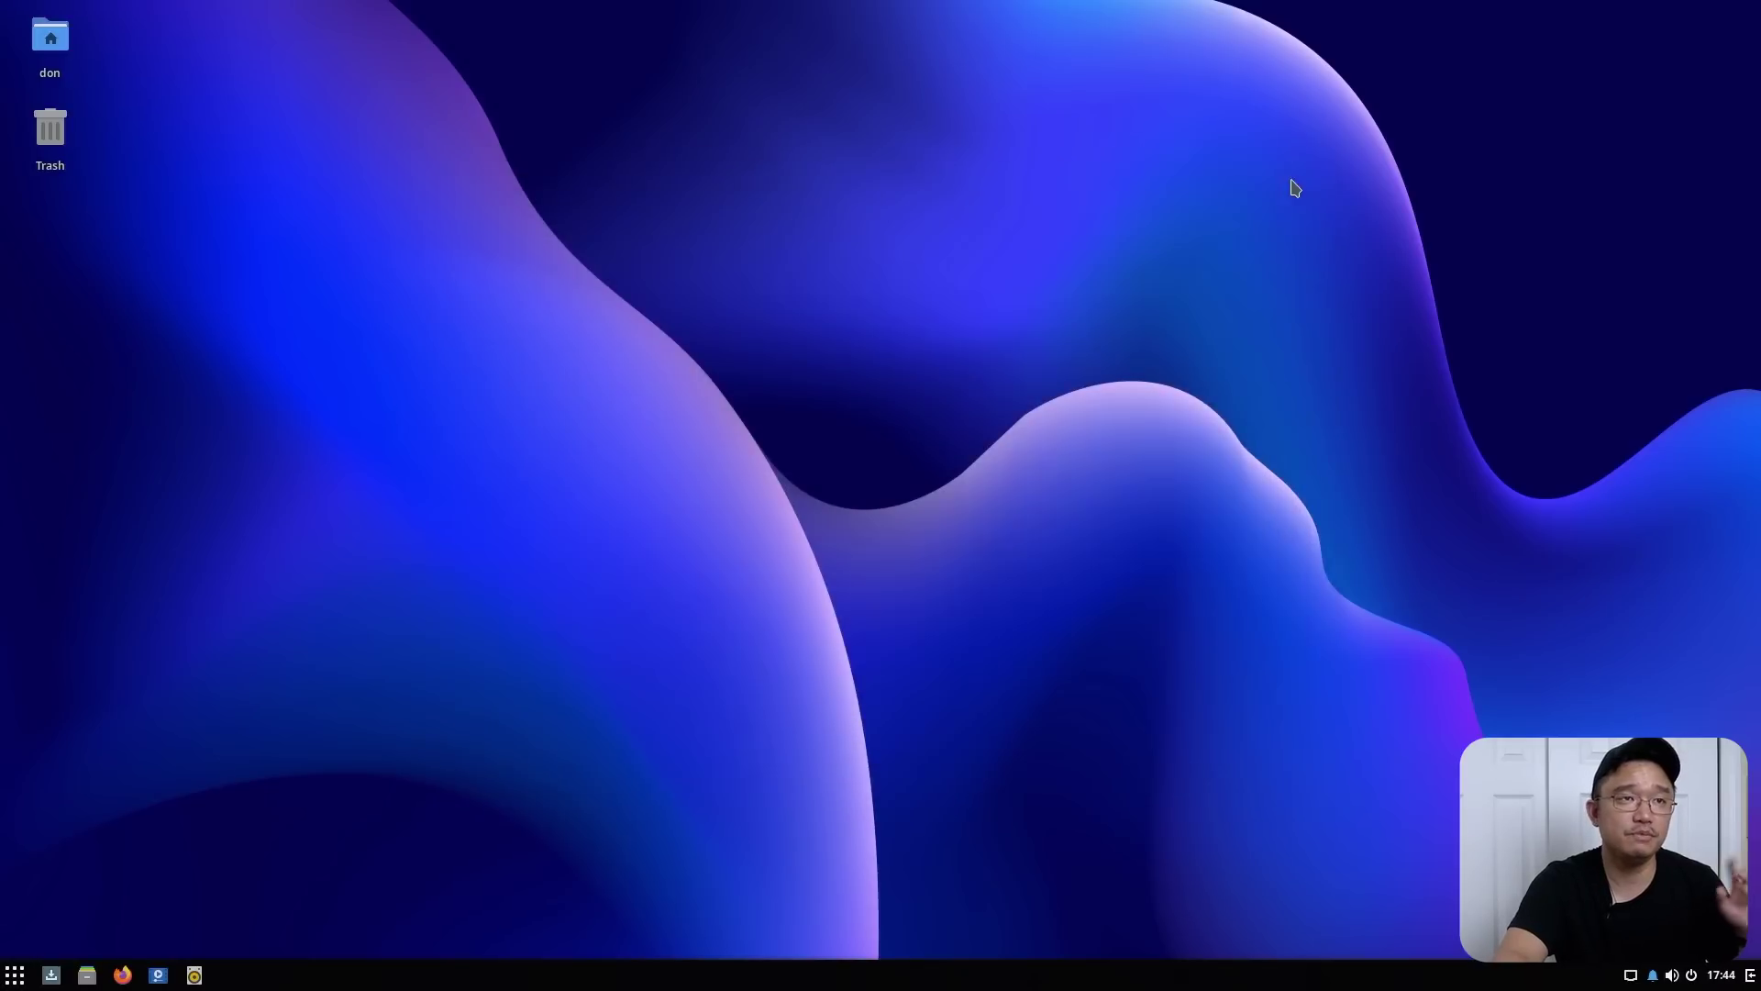
left_click(11, 976)
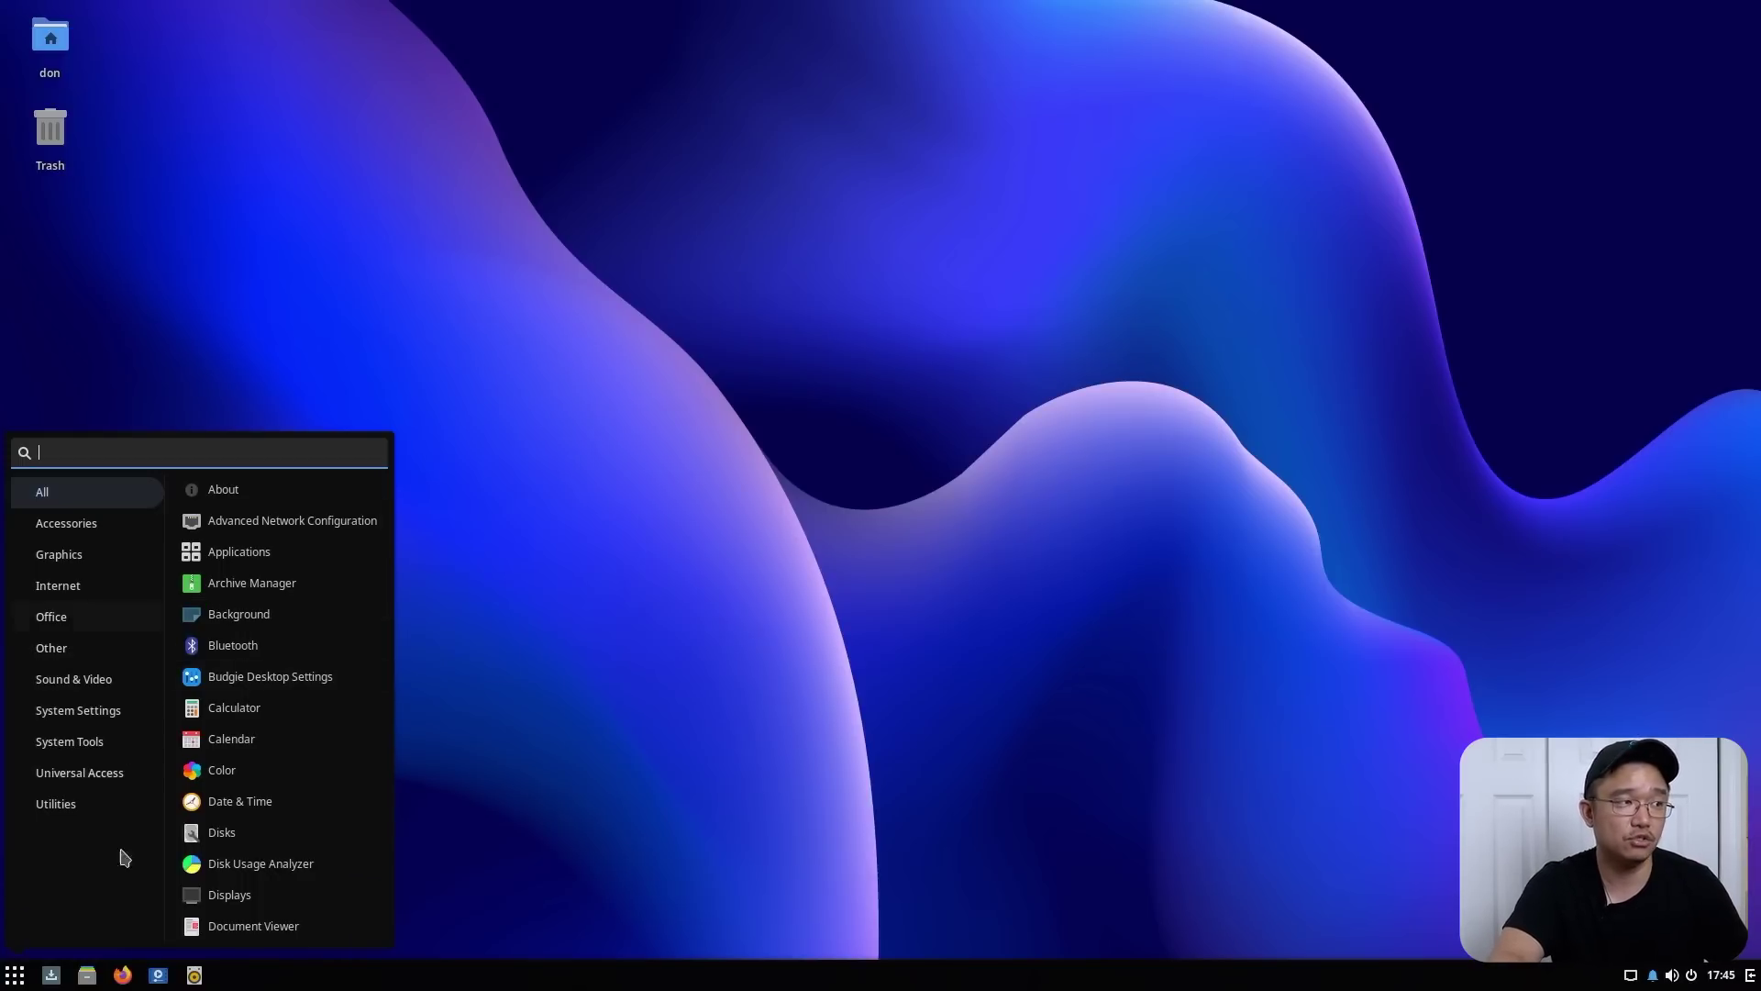
left_click(18, 977)
left_click(18, 976)
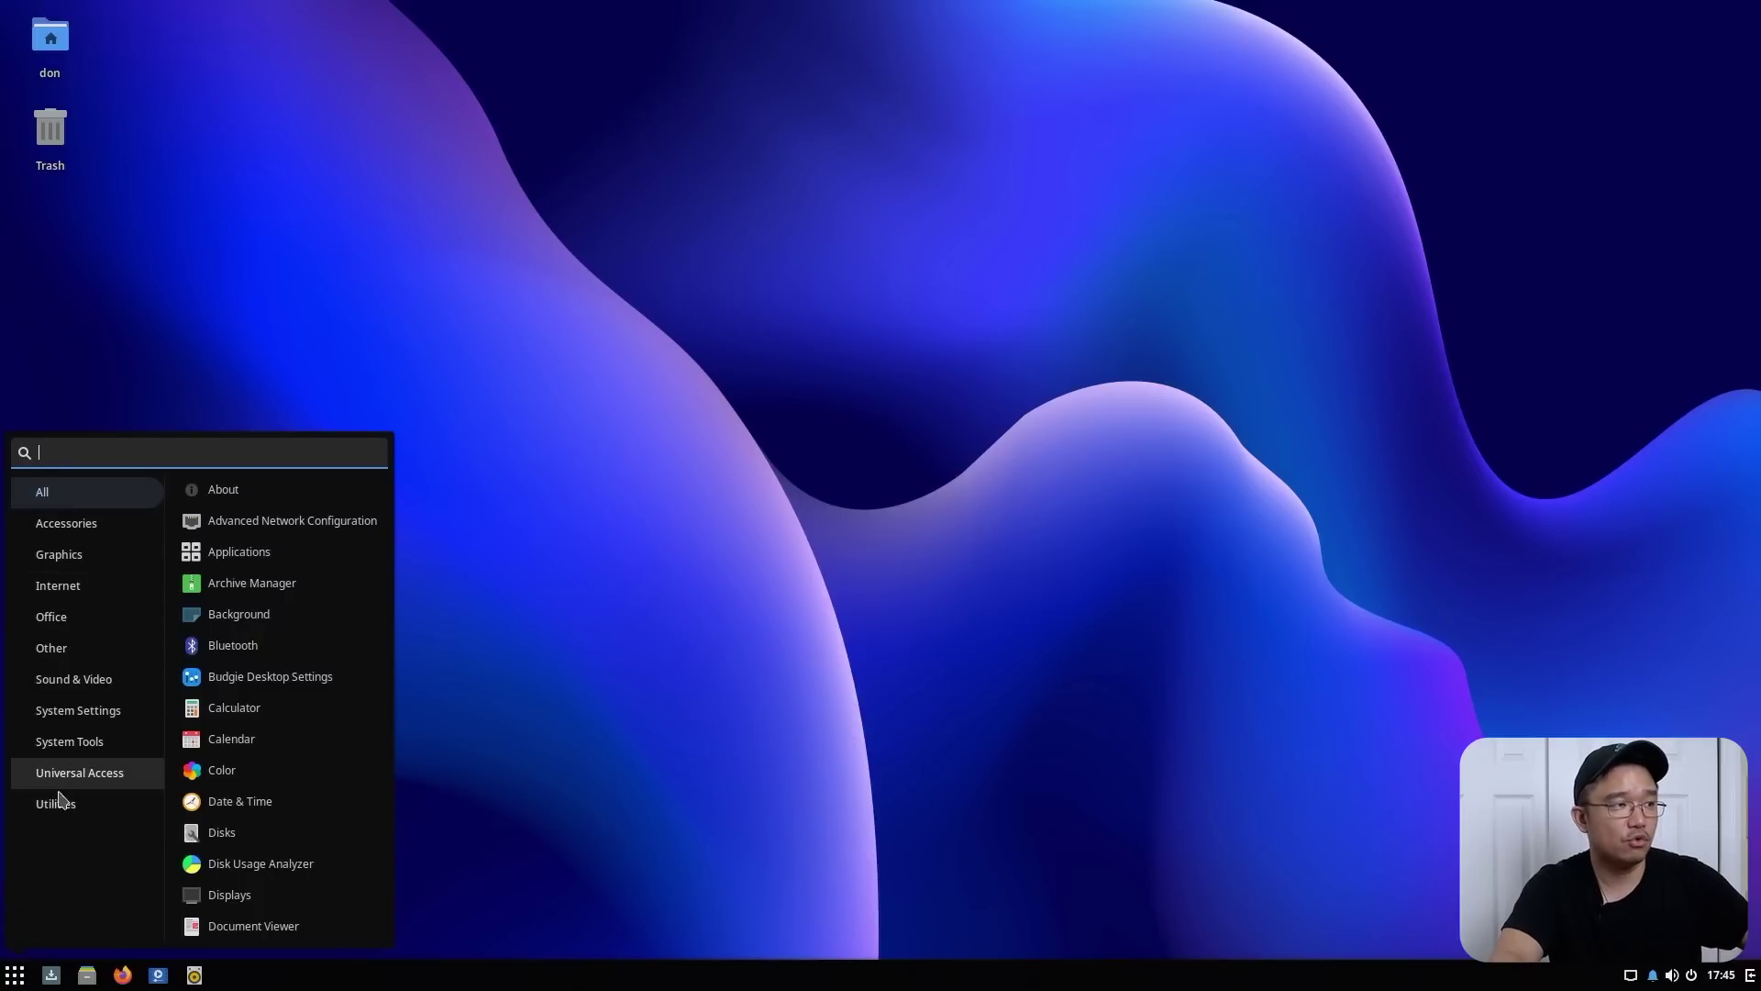
left_click(138, 743)
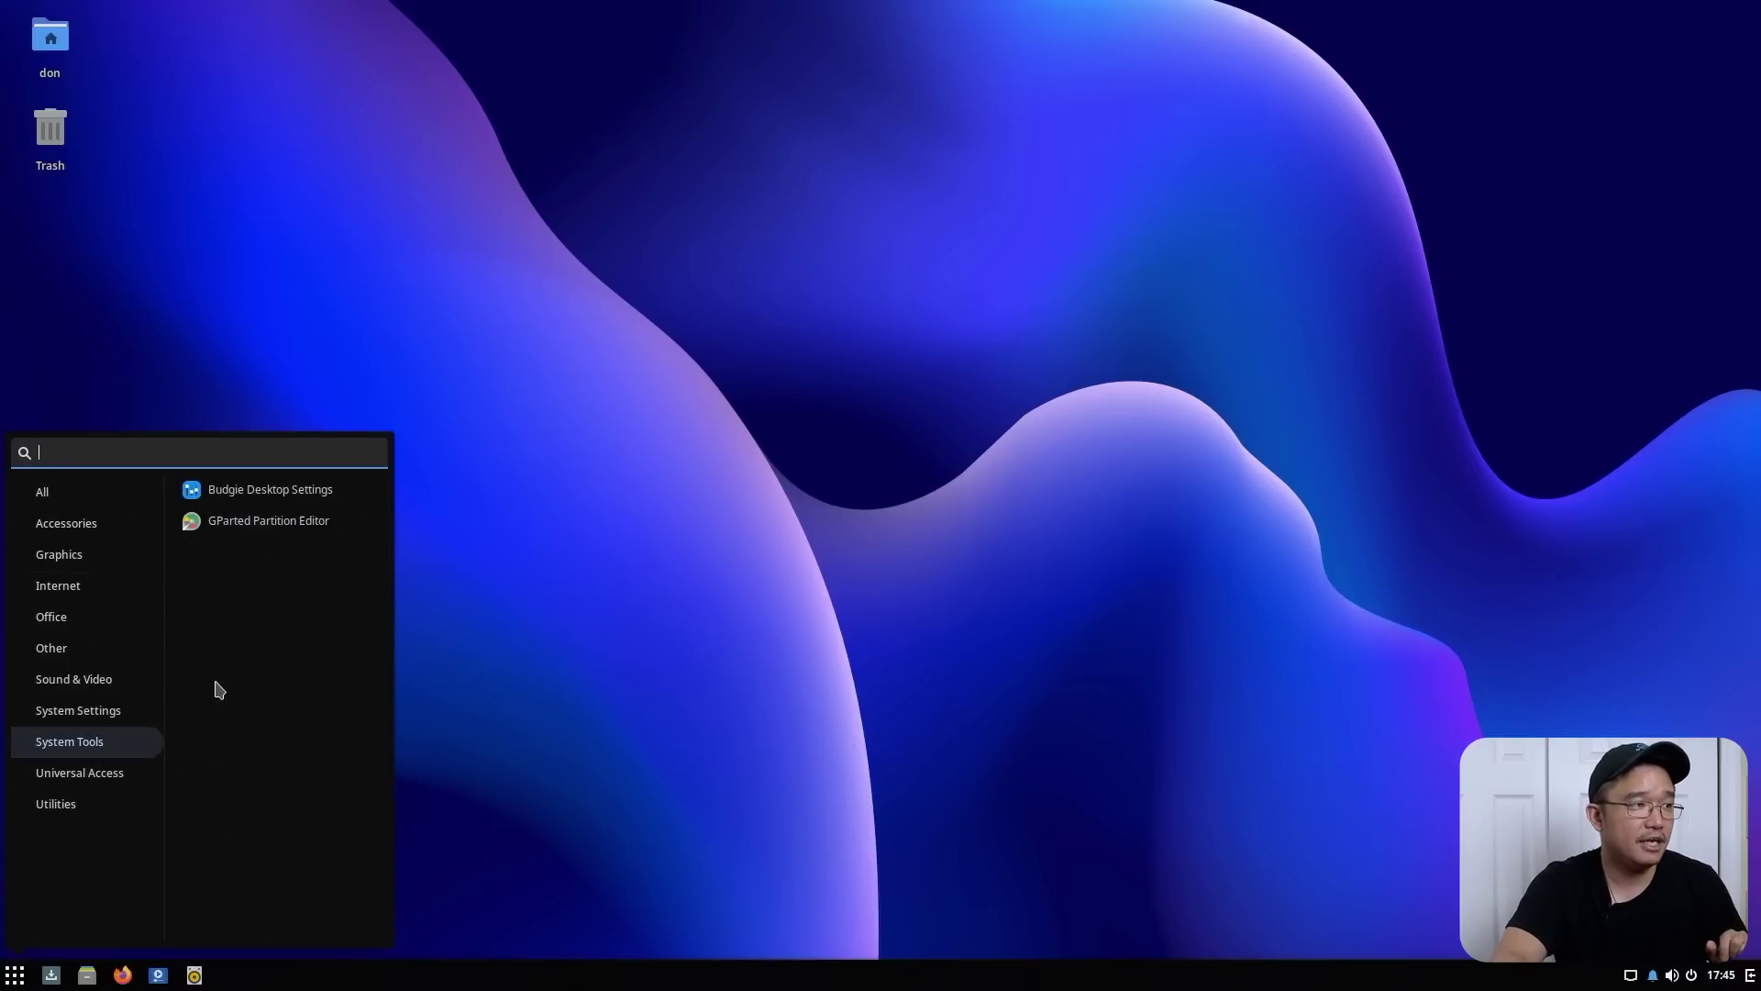
left_click(129, 712)
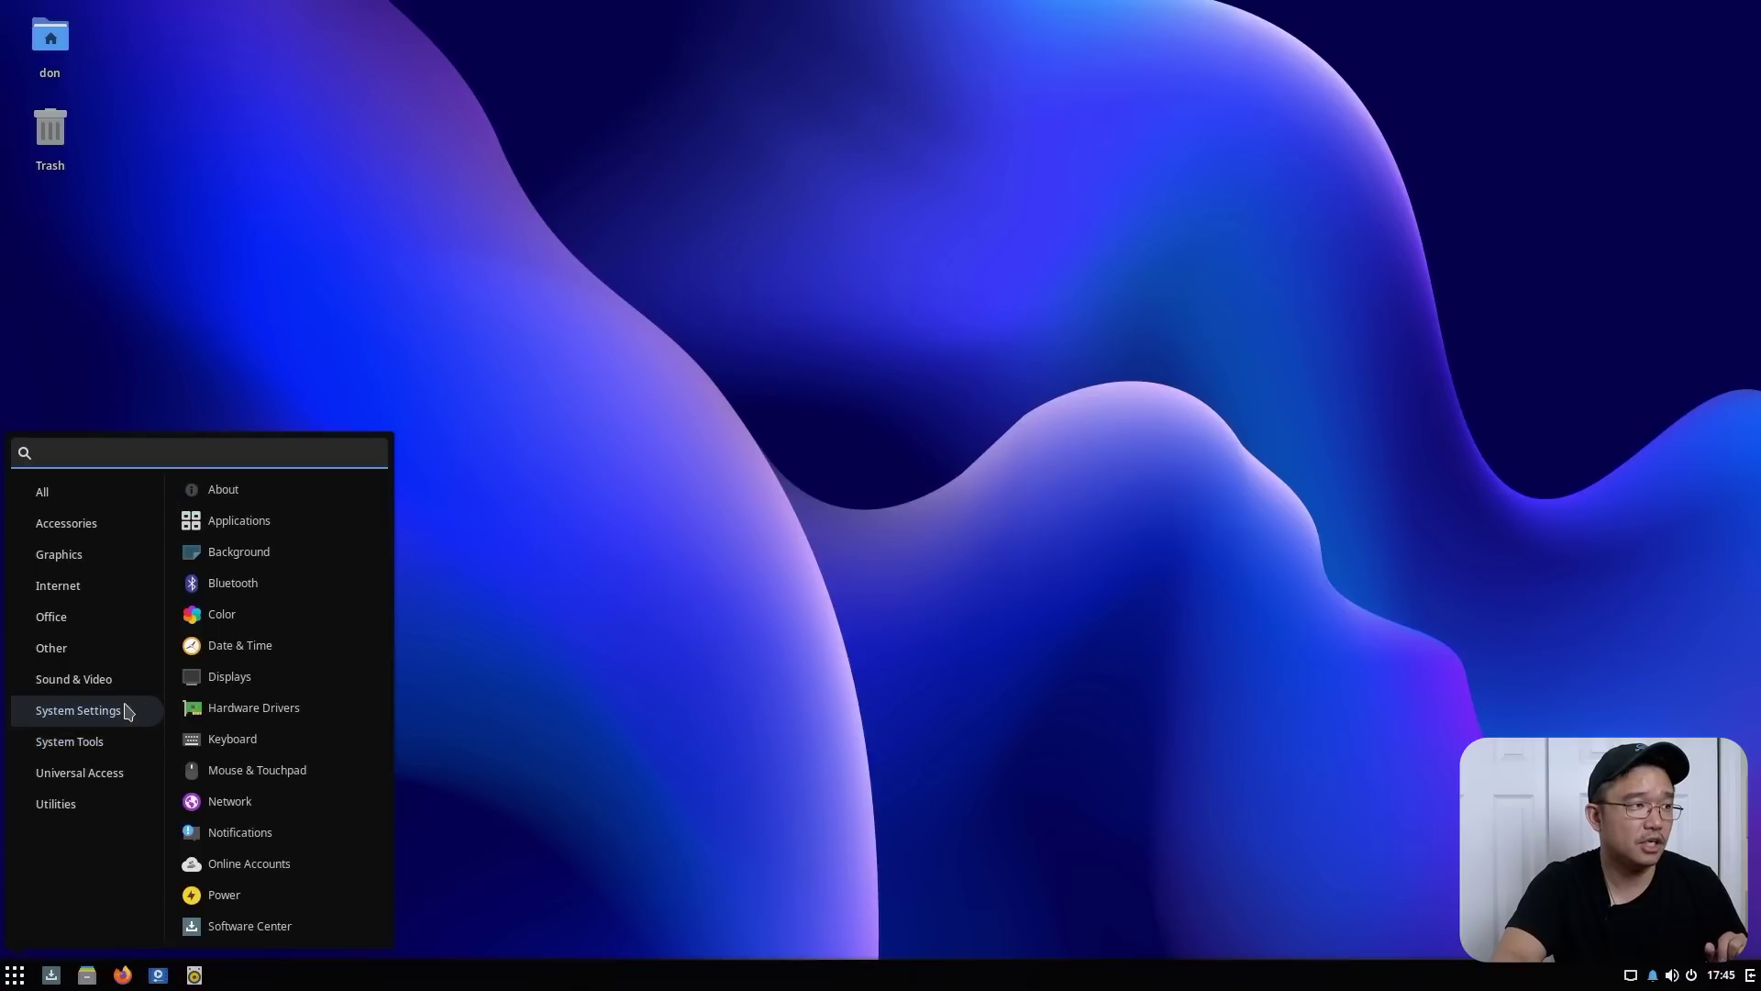
scroll(275, 568, "down", 2)
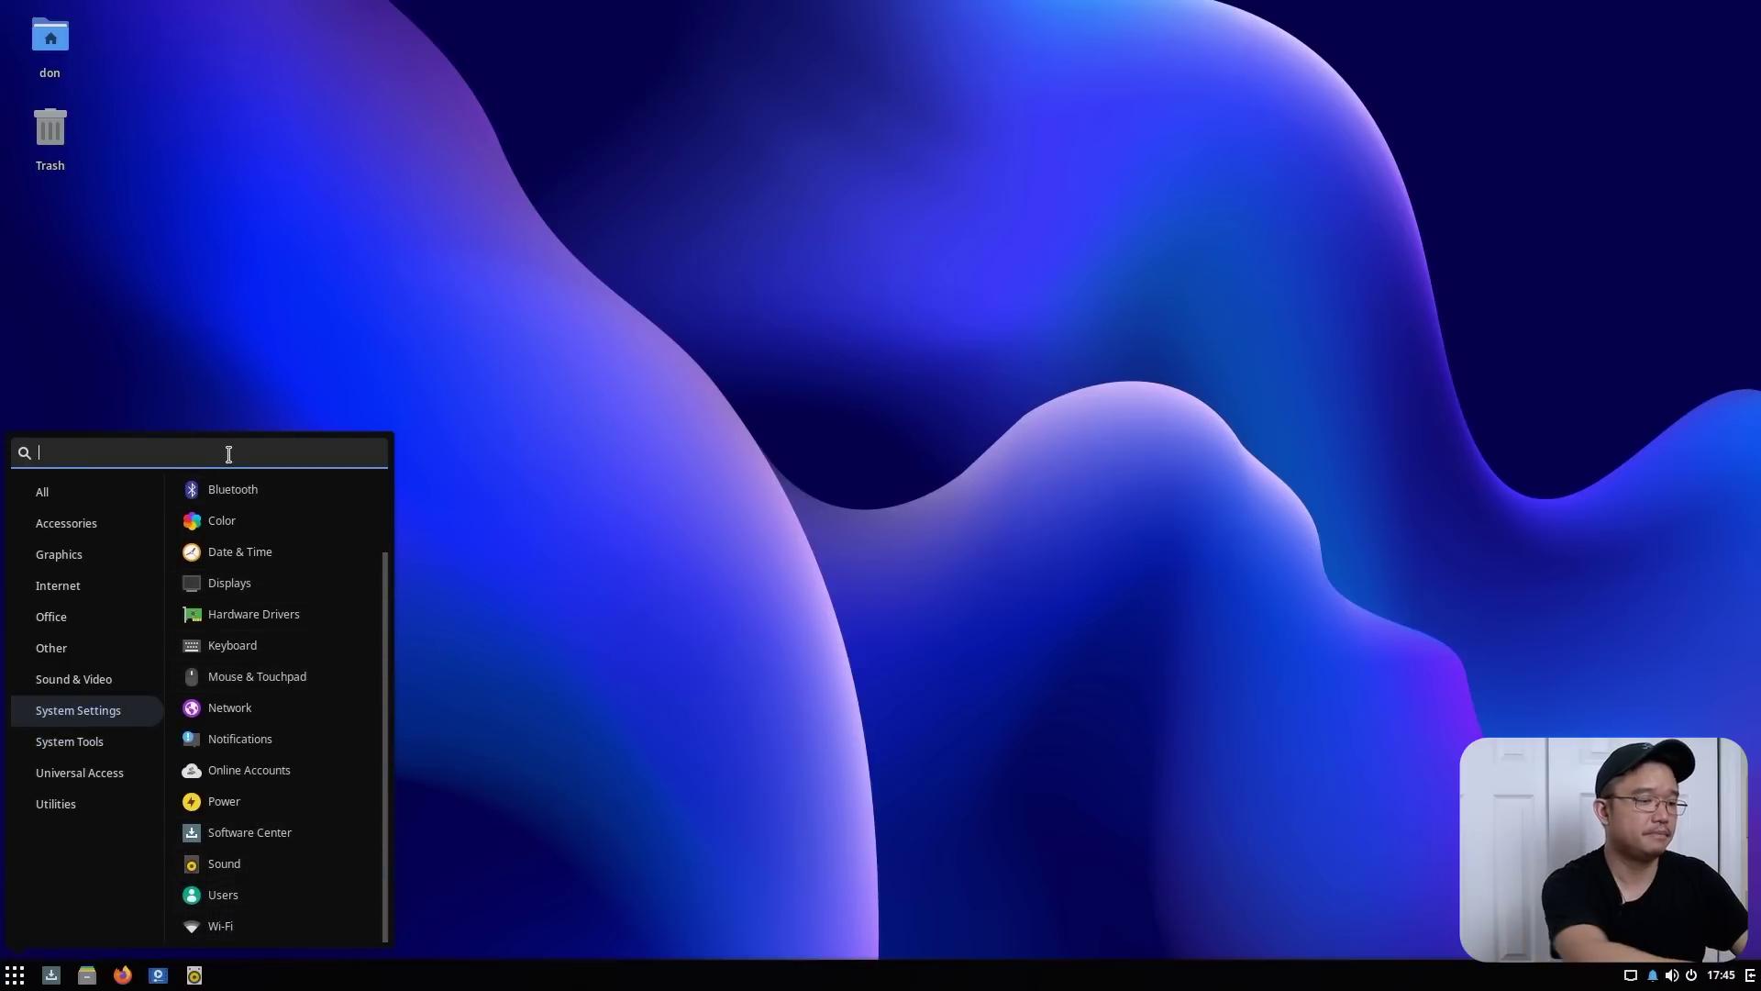
Launch System Monitor from a 'syst' menu search, show its Resources graphs, and centre the window
type("system")
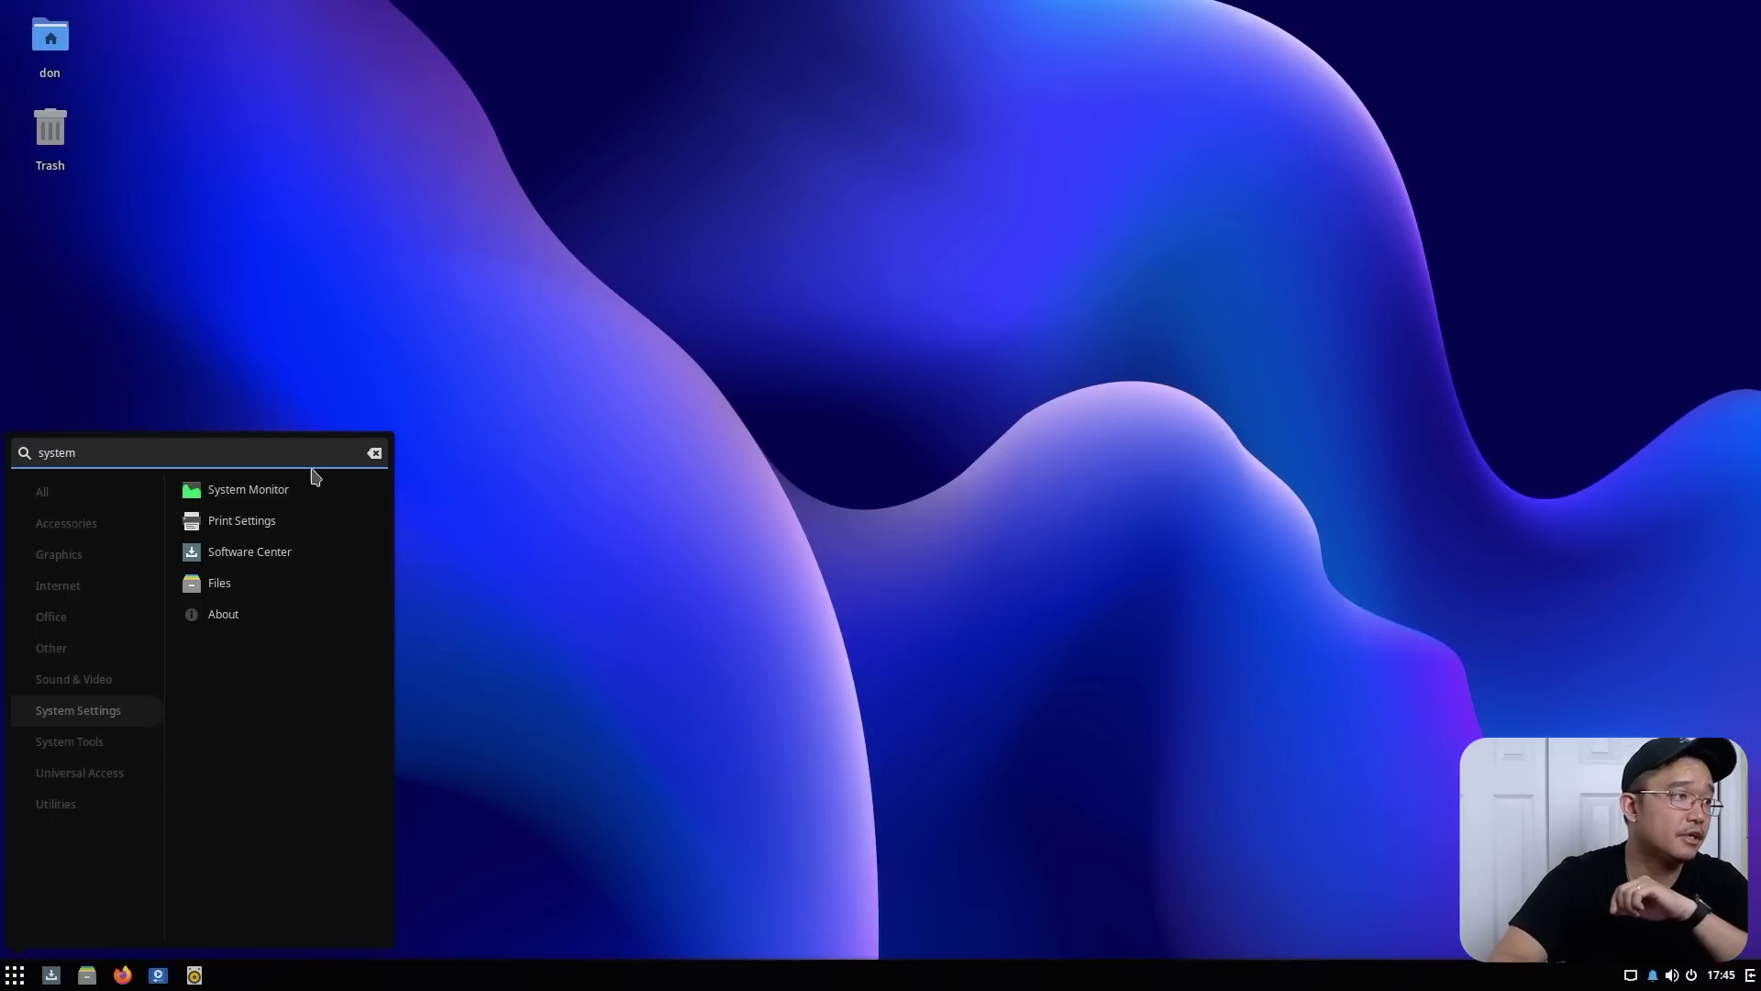
left_click(282, 488)
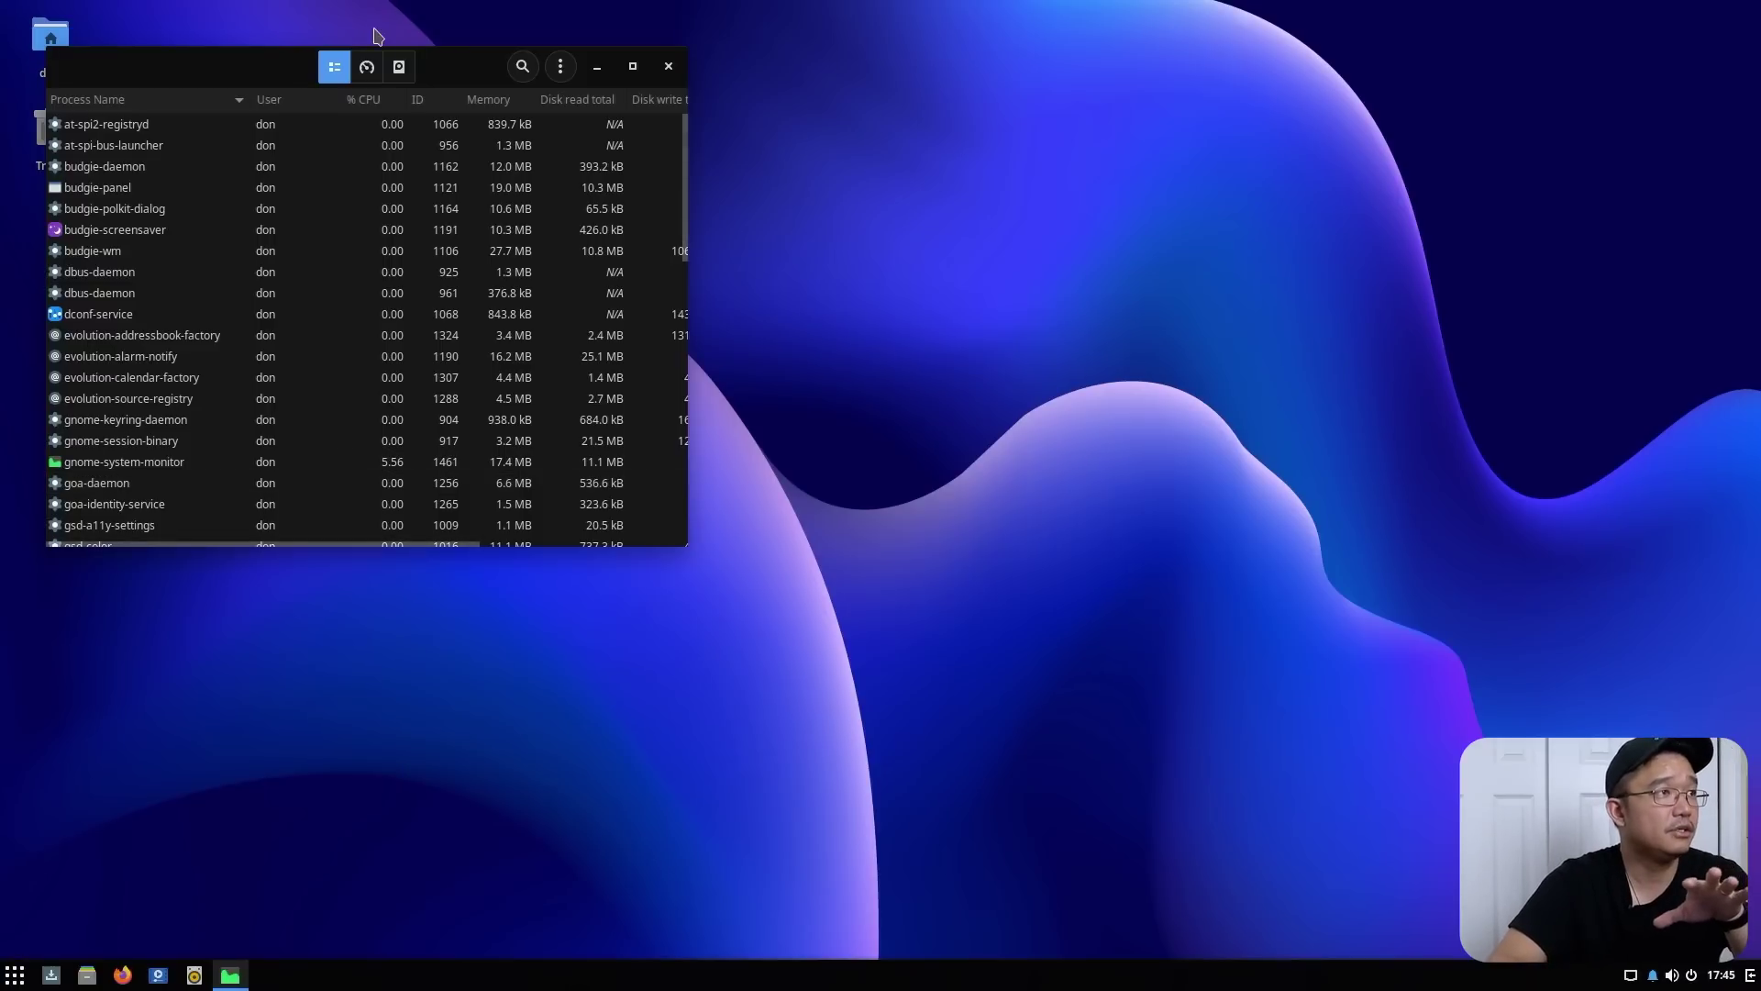
left_click(368, 73)
left_click_drag(447, 66, 922, 307)
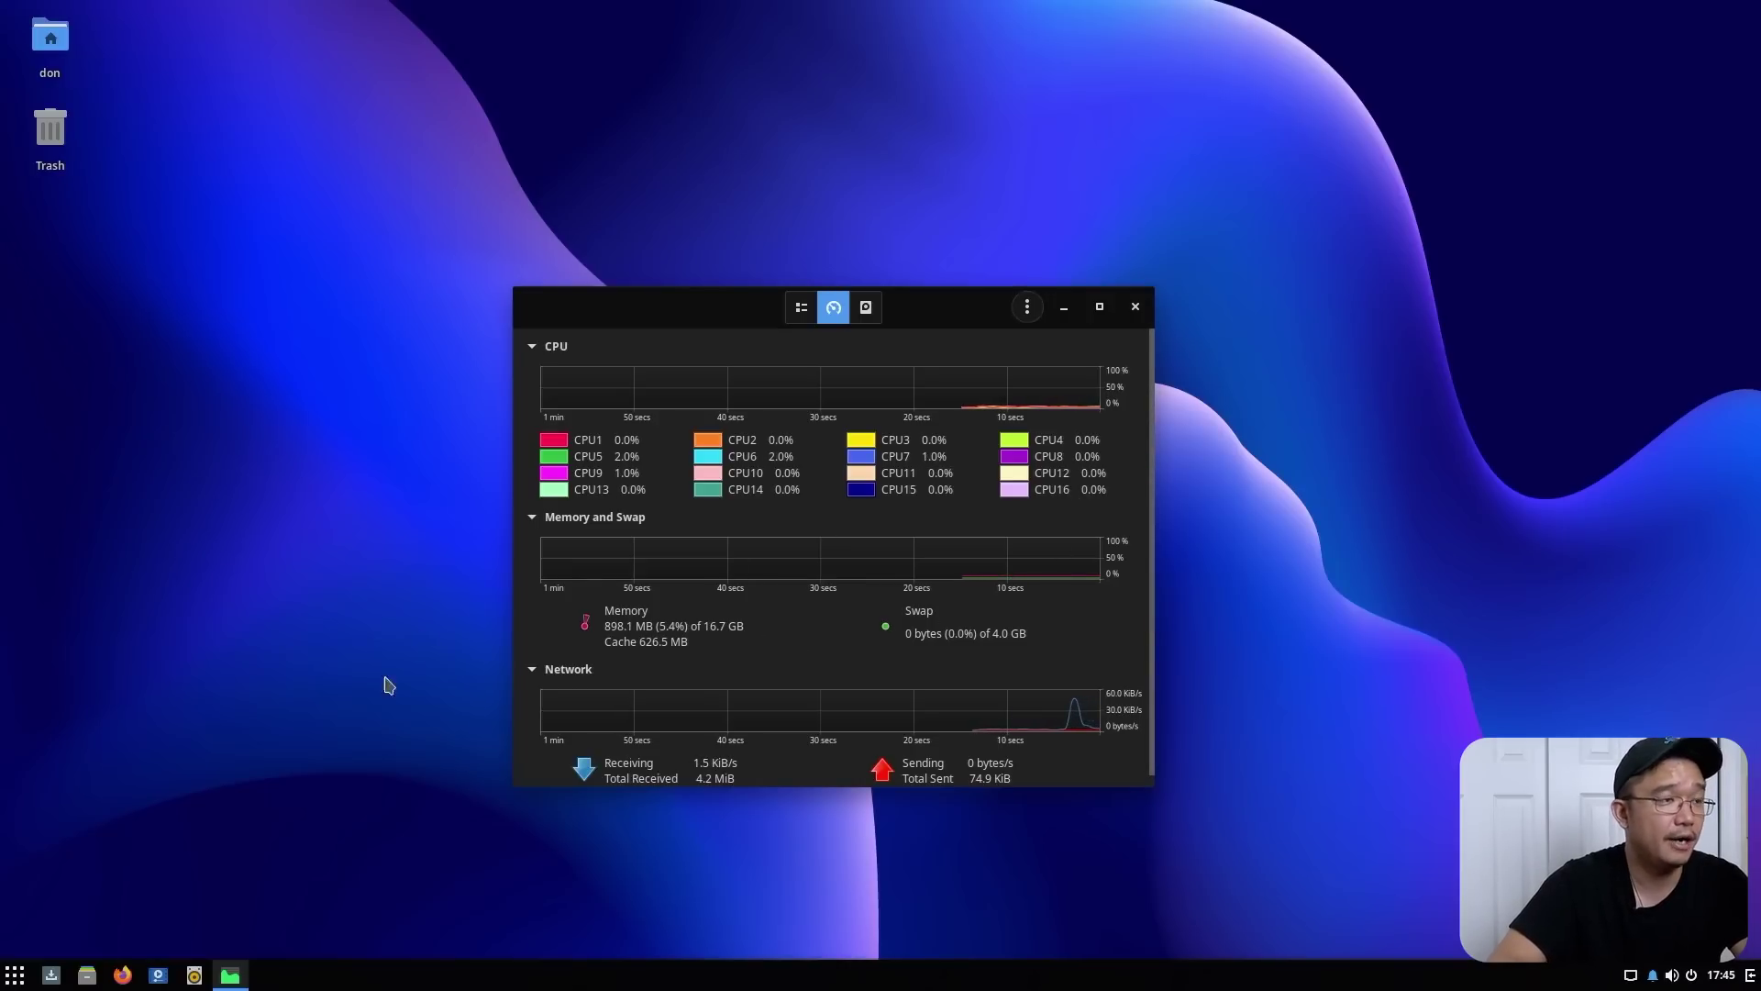
left_click_drag(732, 313, 652, 207)
Open the Settings About page via an 'about' menu search and review its Solus 4.3 and Ryzen 7 1700 details
left_click(7, 984)
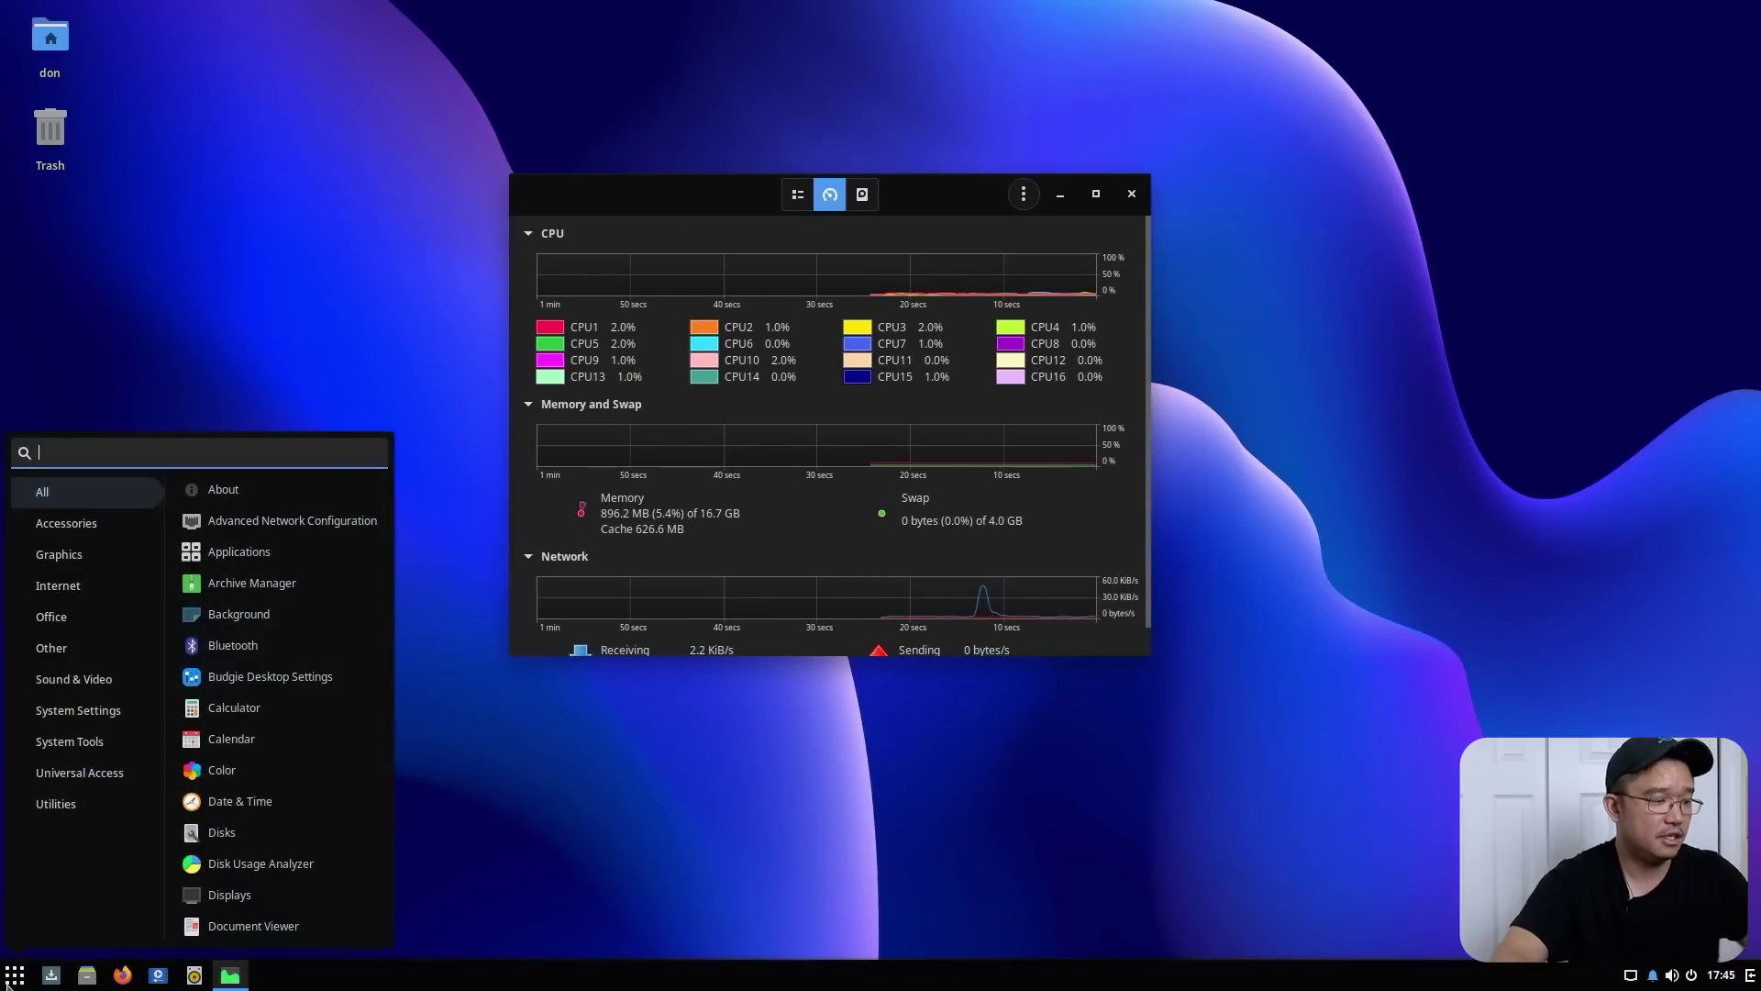
type("aoub")
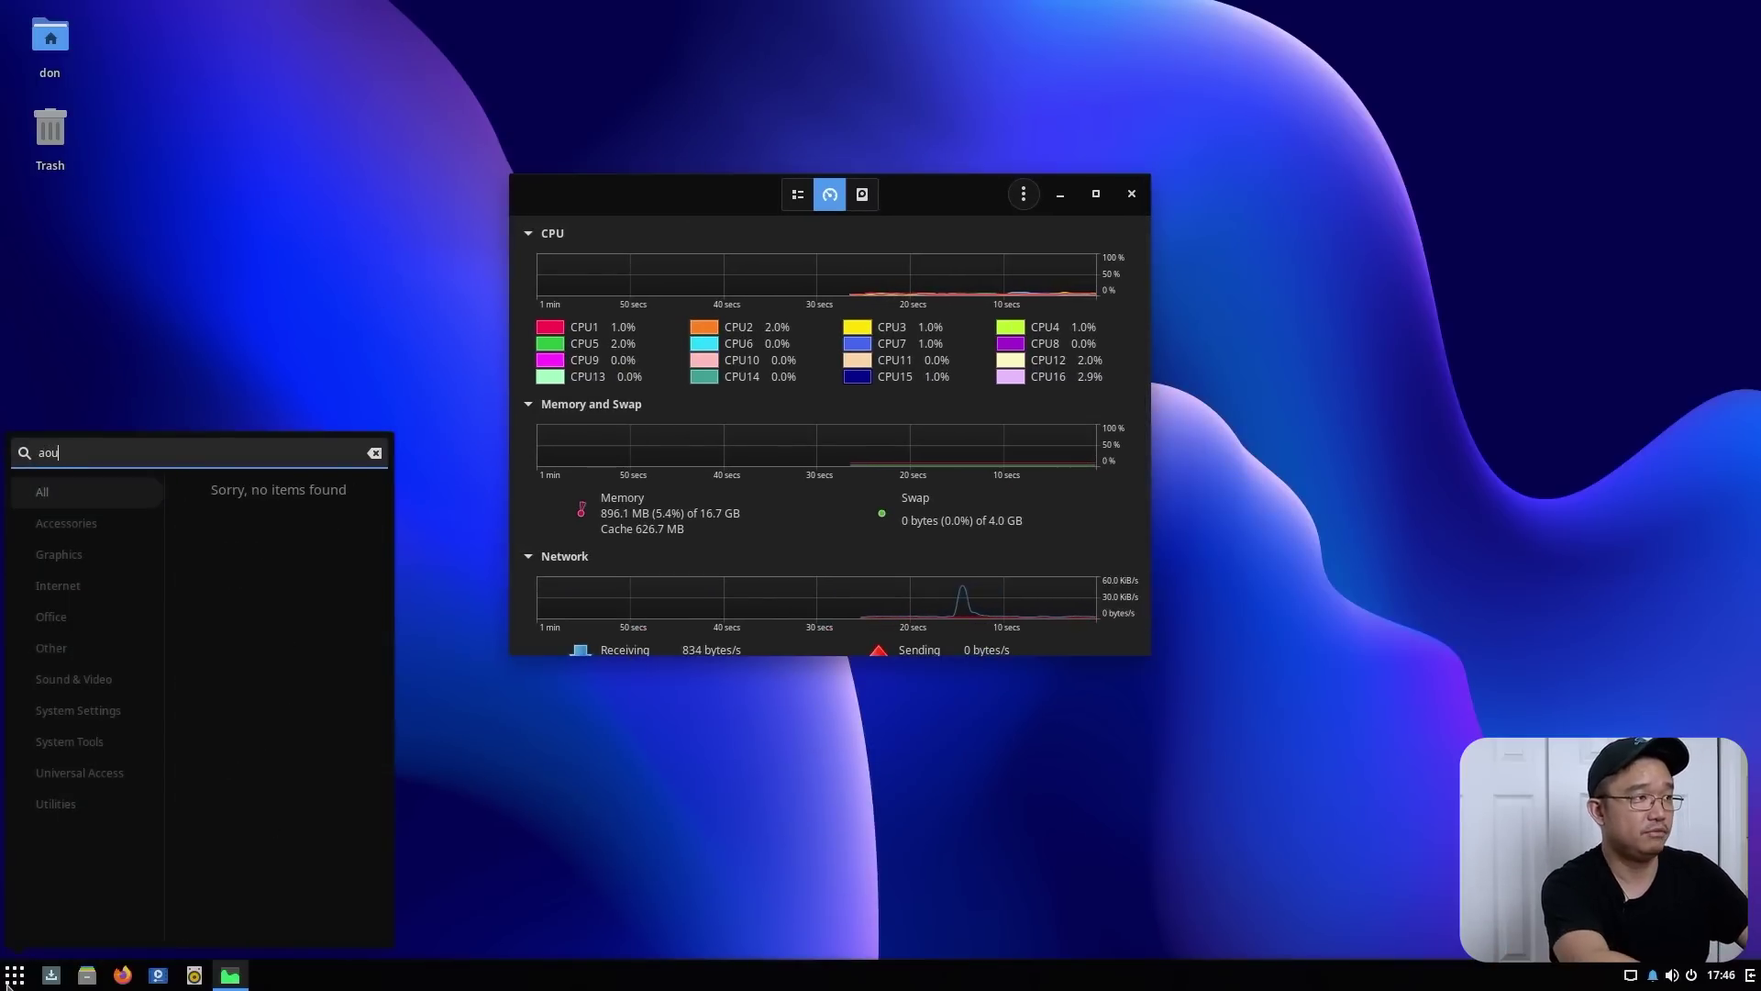
key("BackSpace")
key("BackSpace")
type("bout")
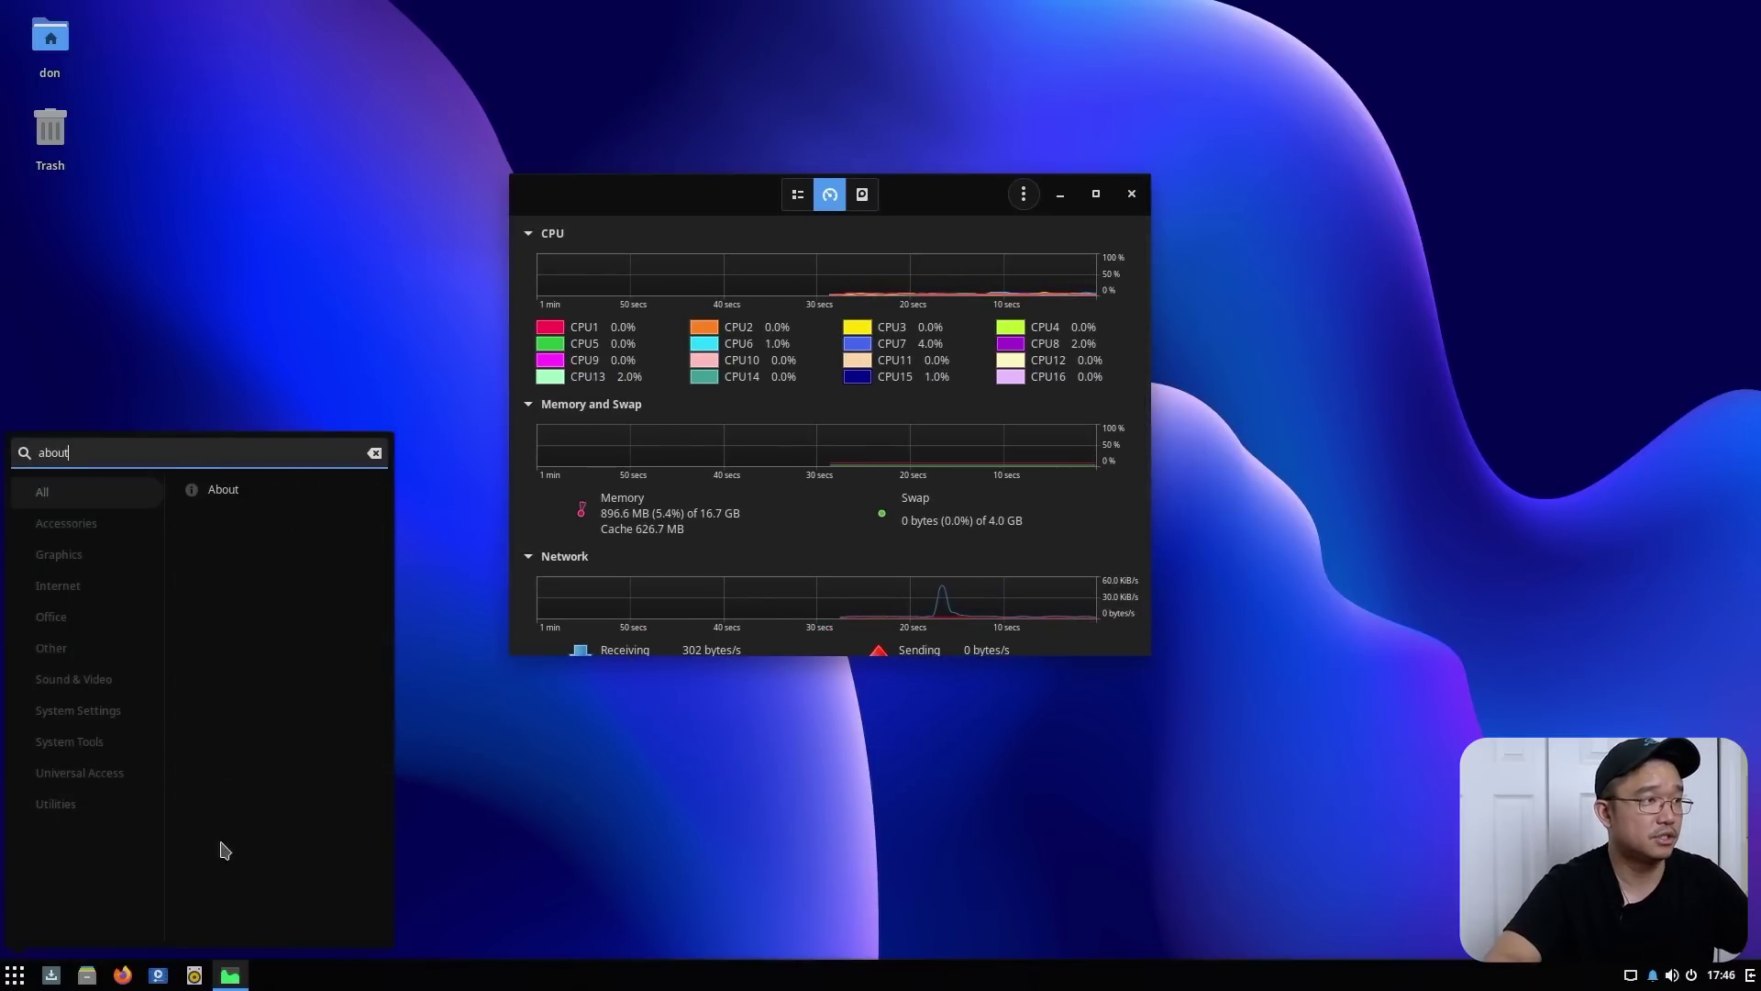
left_click(248, 507)
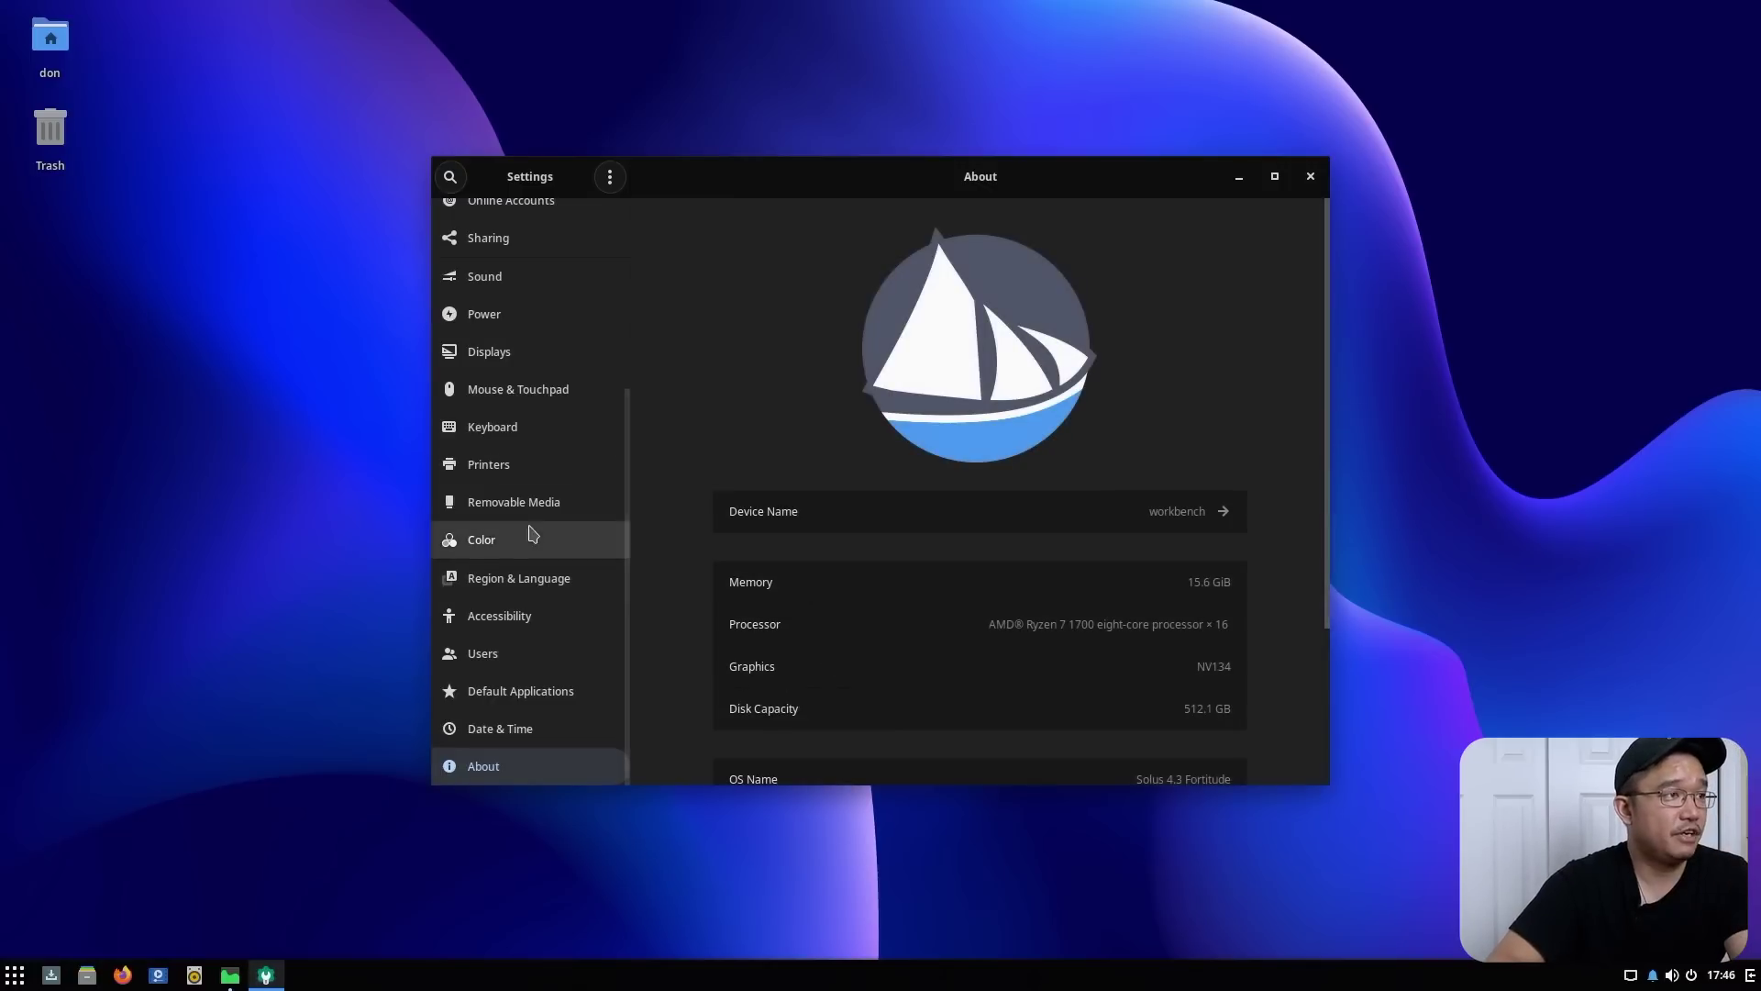
scroll(515, 514, "up", 5)
scroll(515, 511, "down", 5)
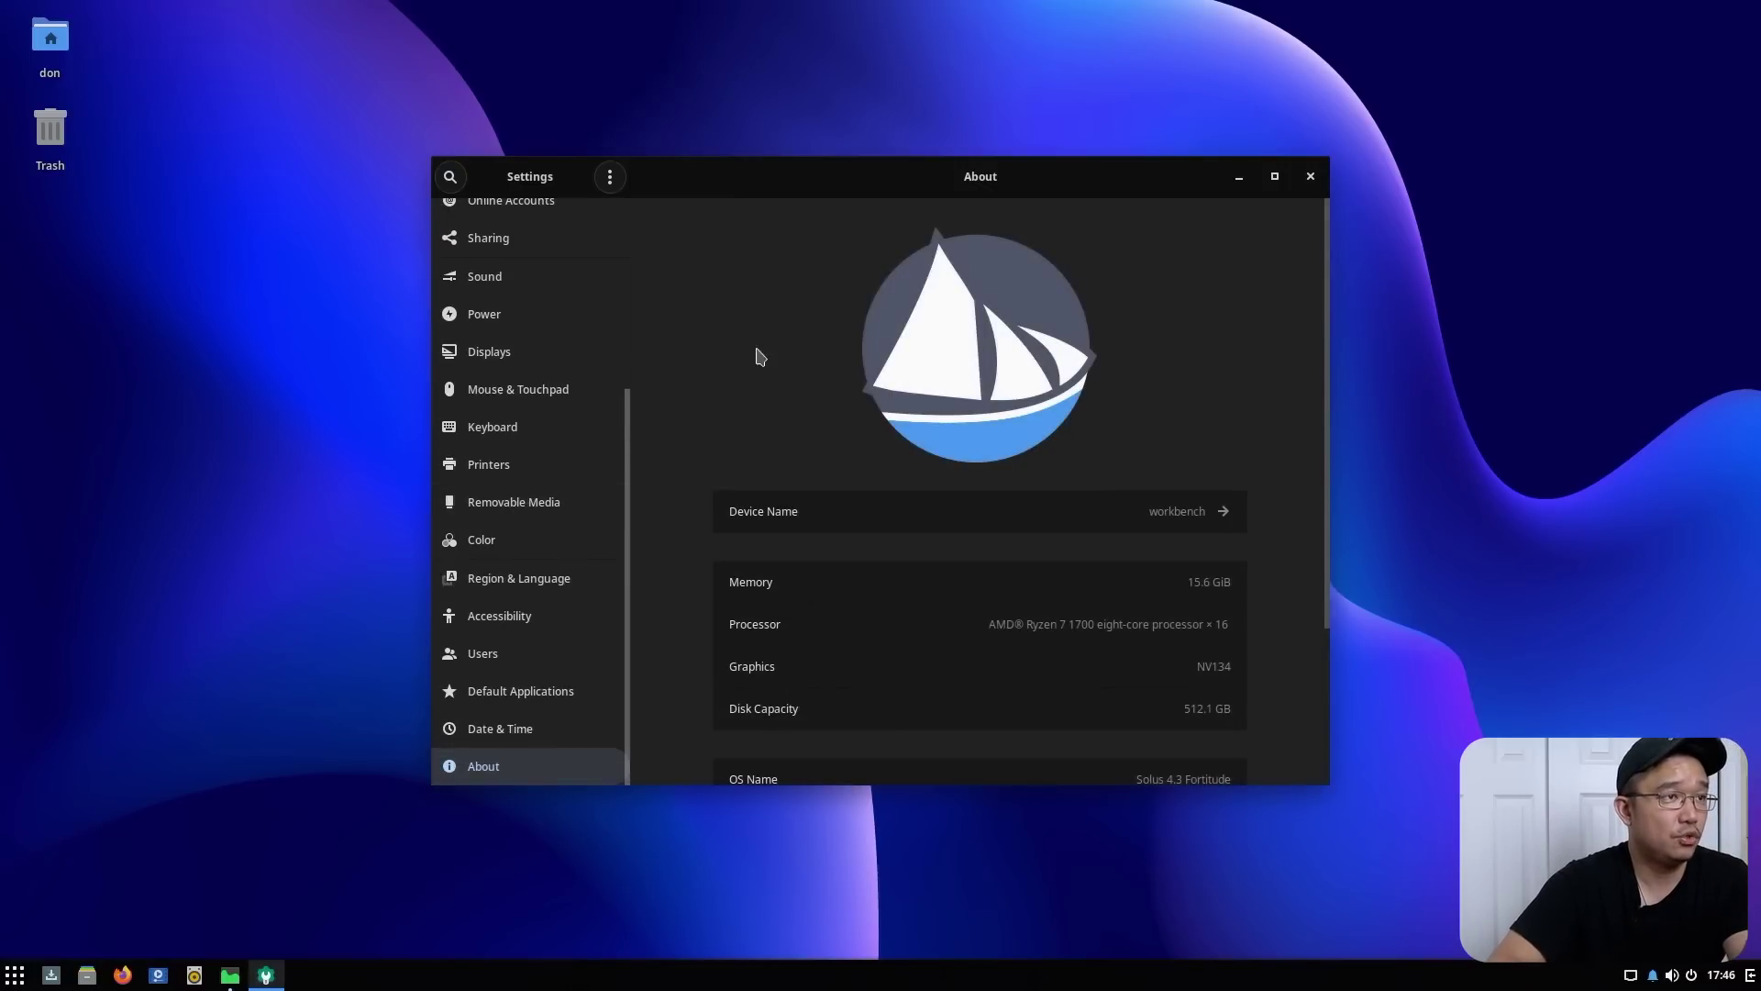
scroll(1077, 352, "down", 3)
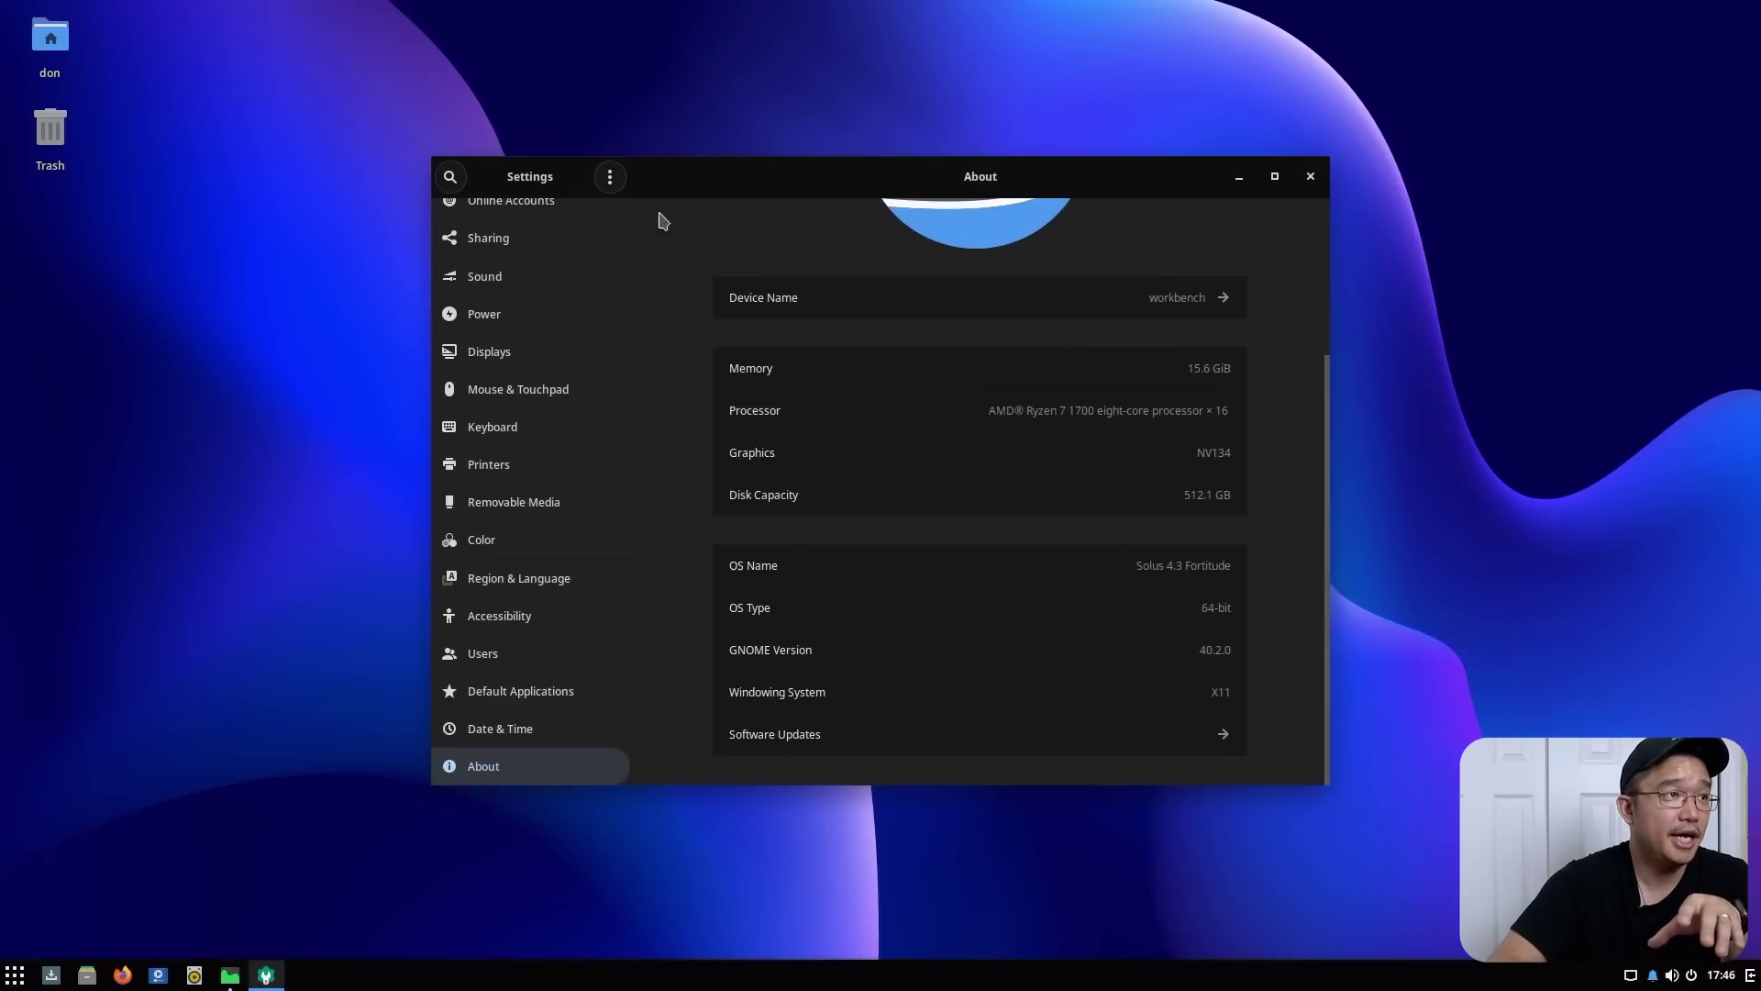
left_click_drag(697, 177, 456, 294)
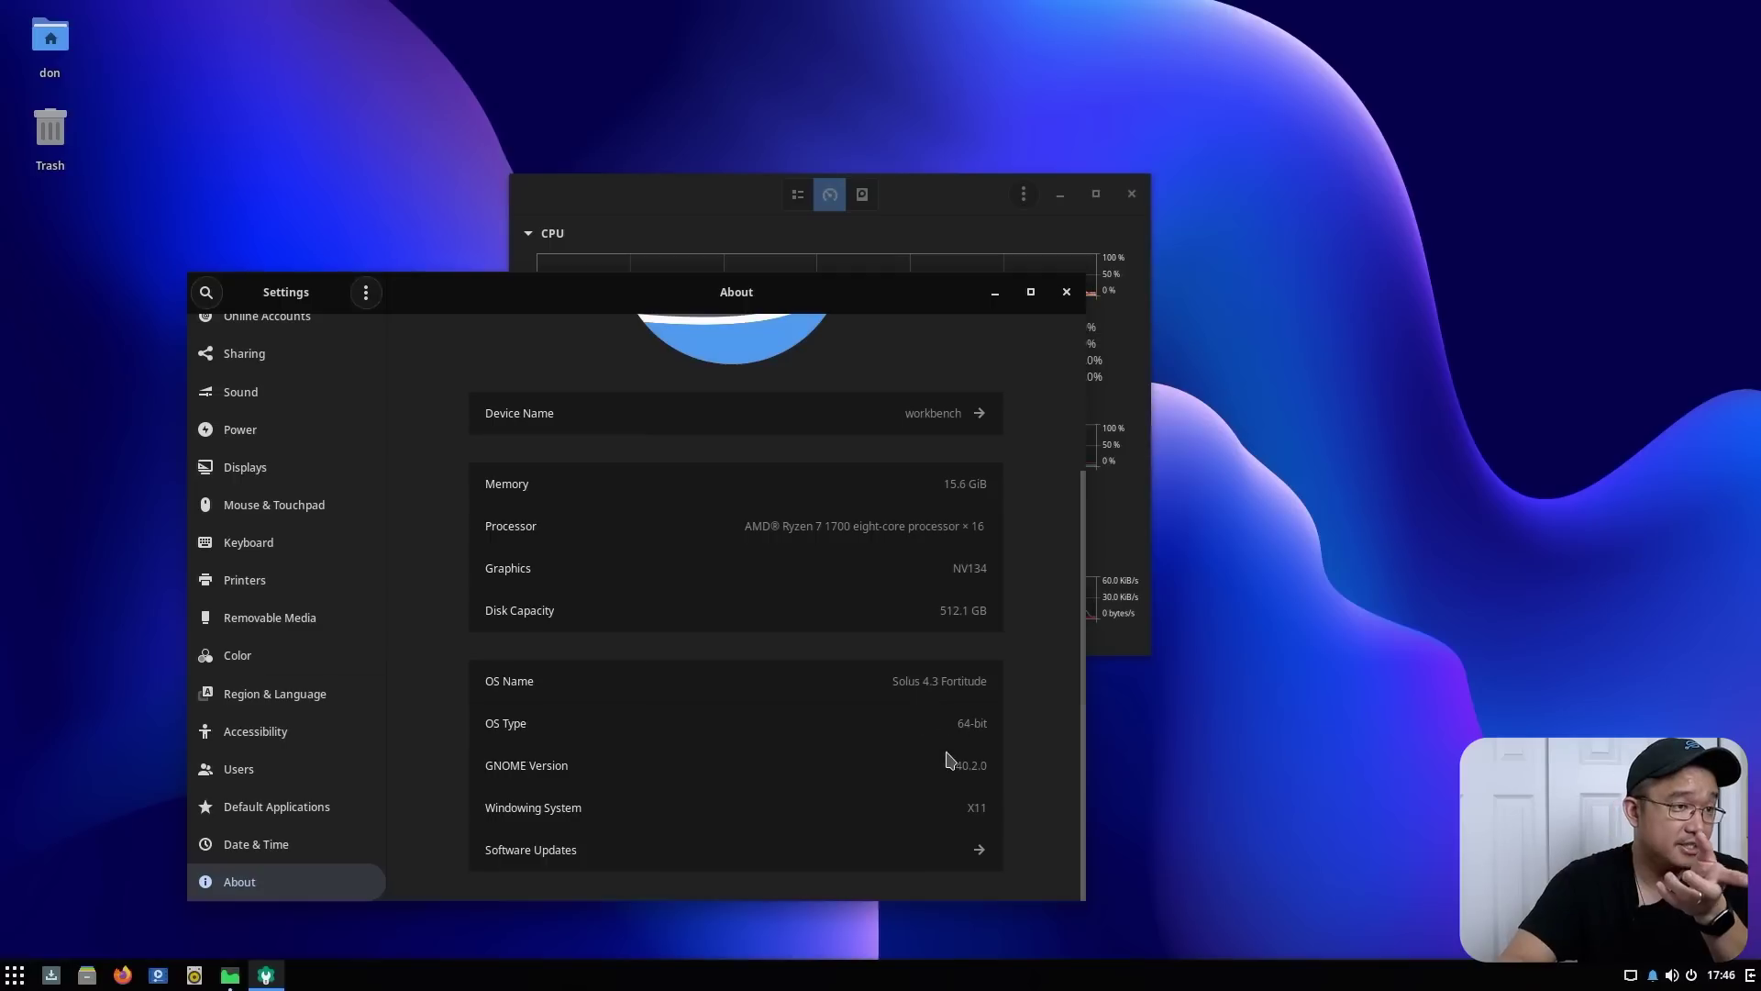
scroll(275, 468, "up", 5)
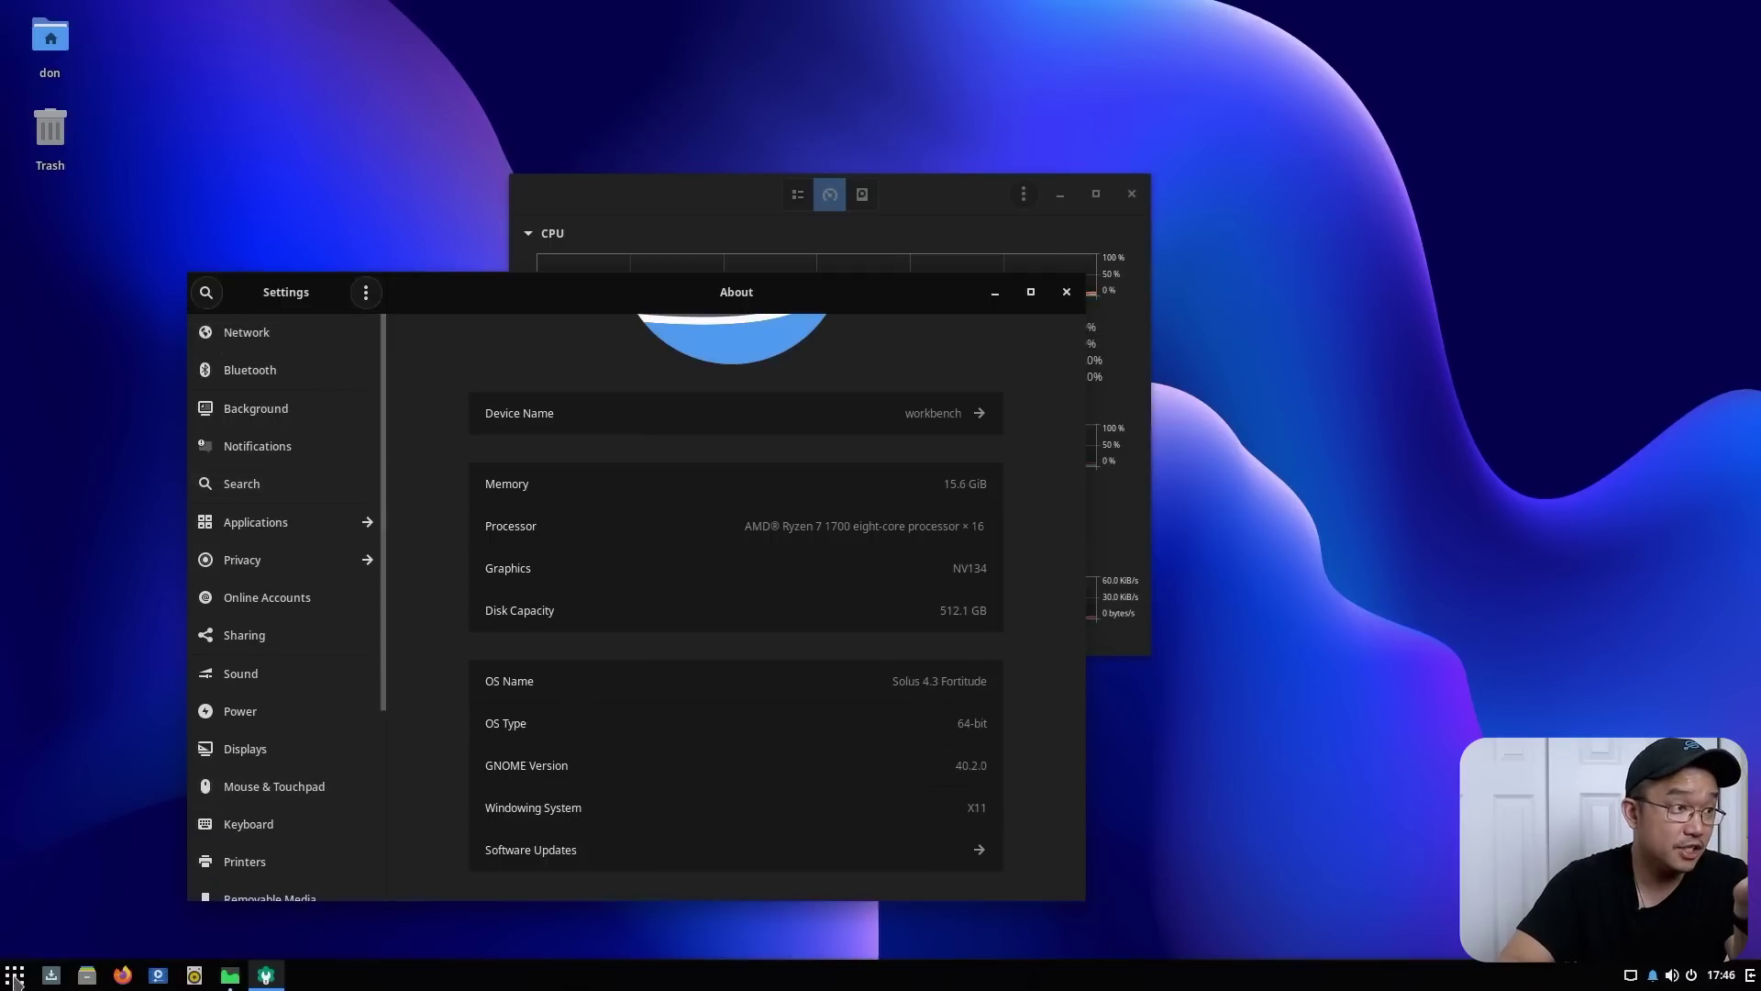
Move System Monitor to the upper right, then open Raven, glance at Notifications and close it
left_click_drag(955, 196, 1329, 116)
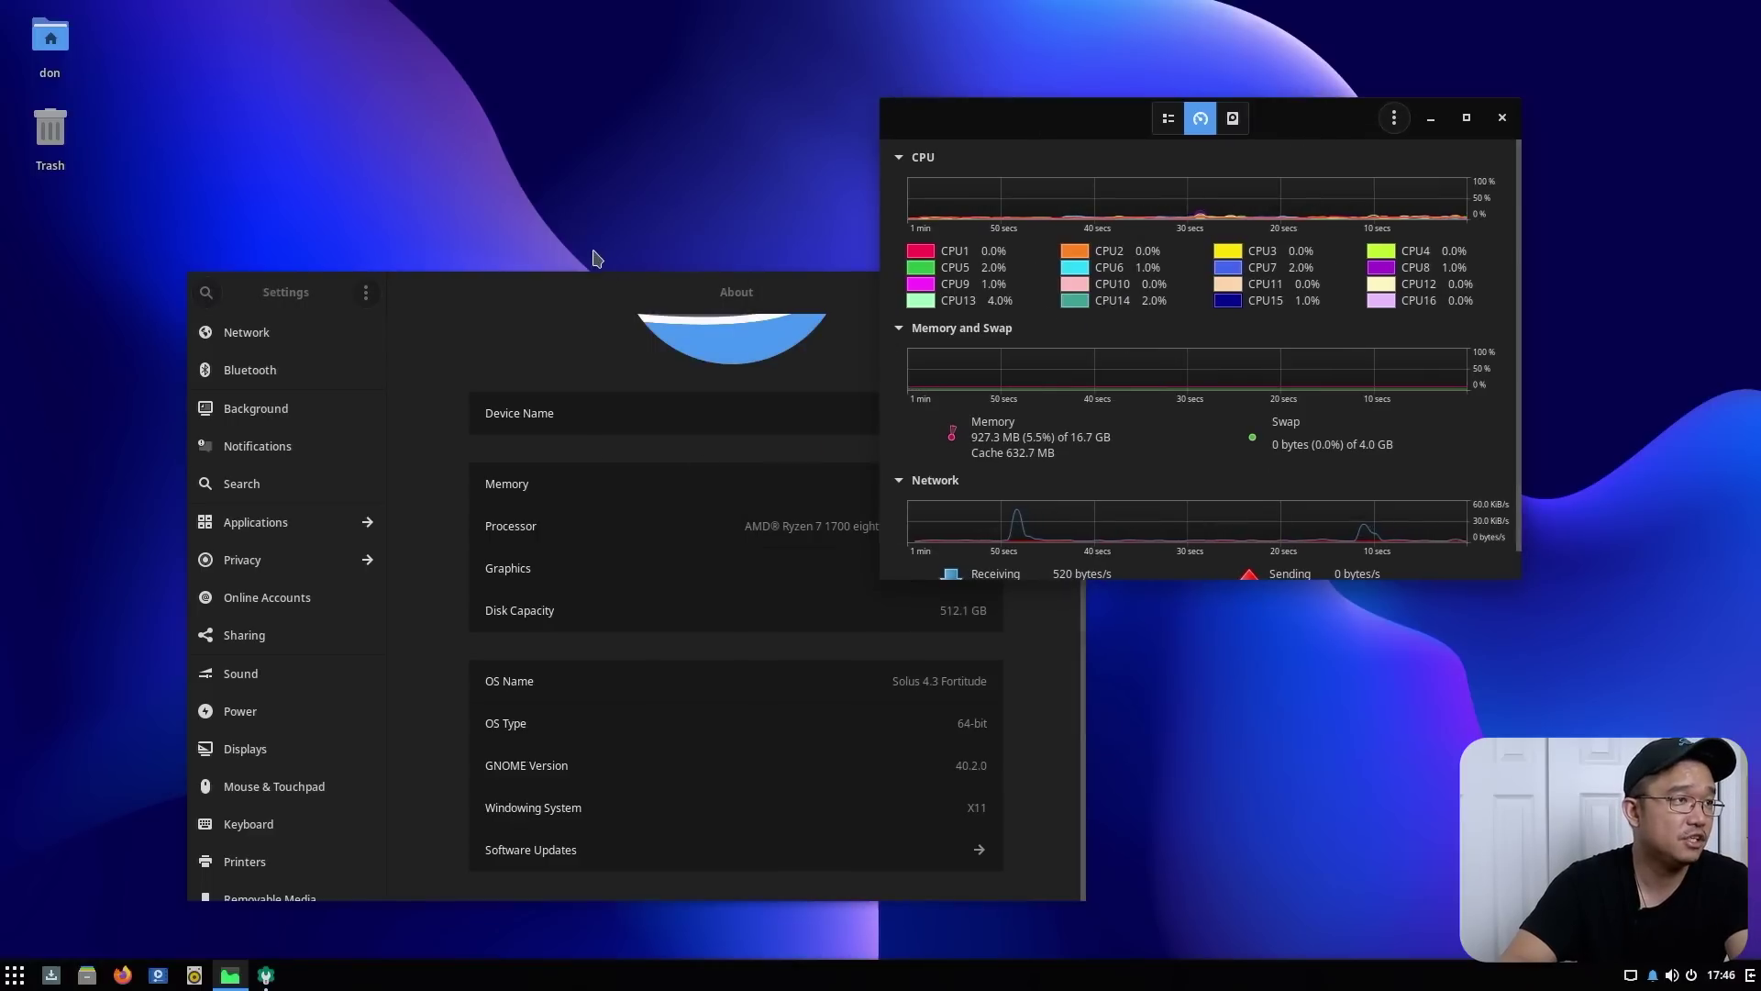
left_click(564, 283)
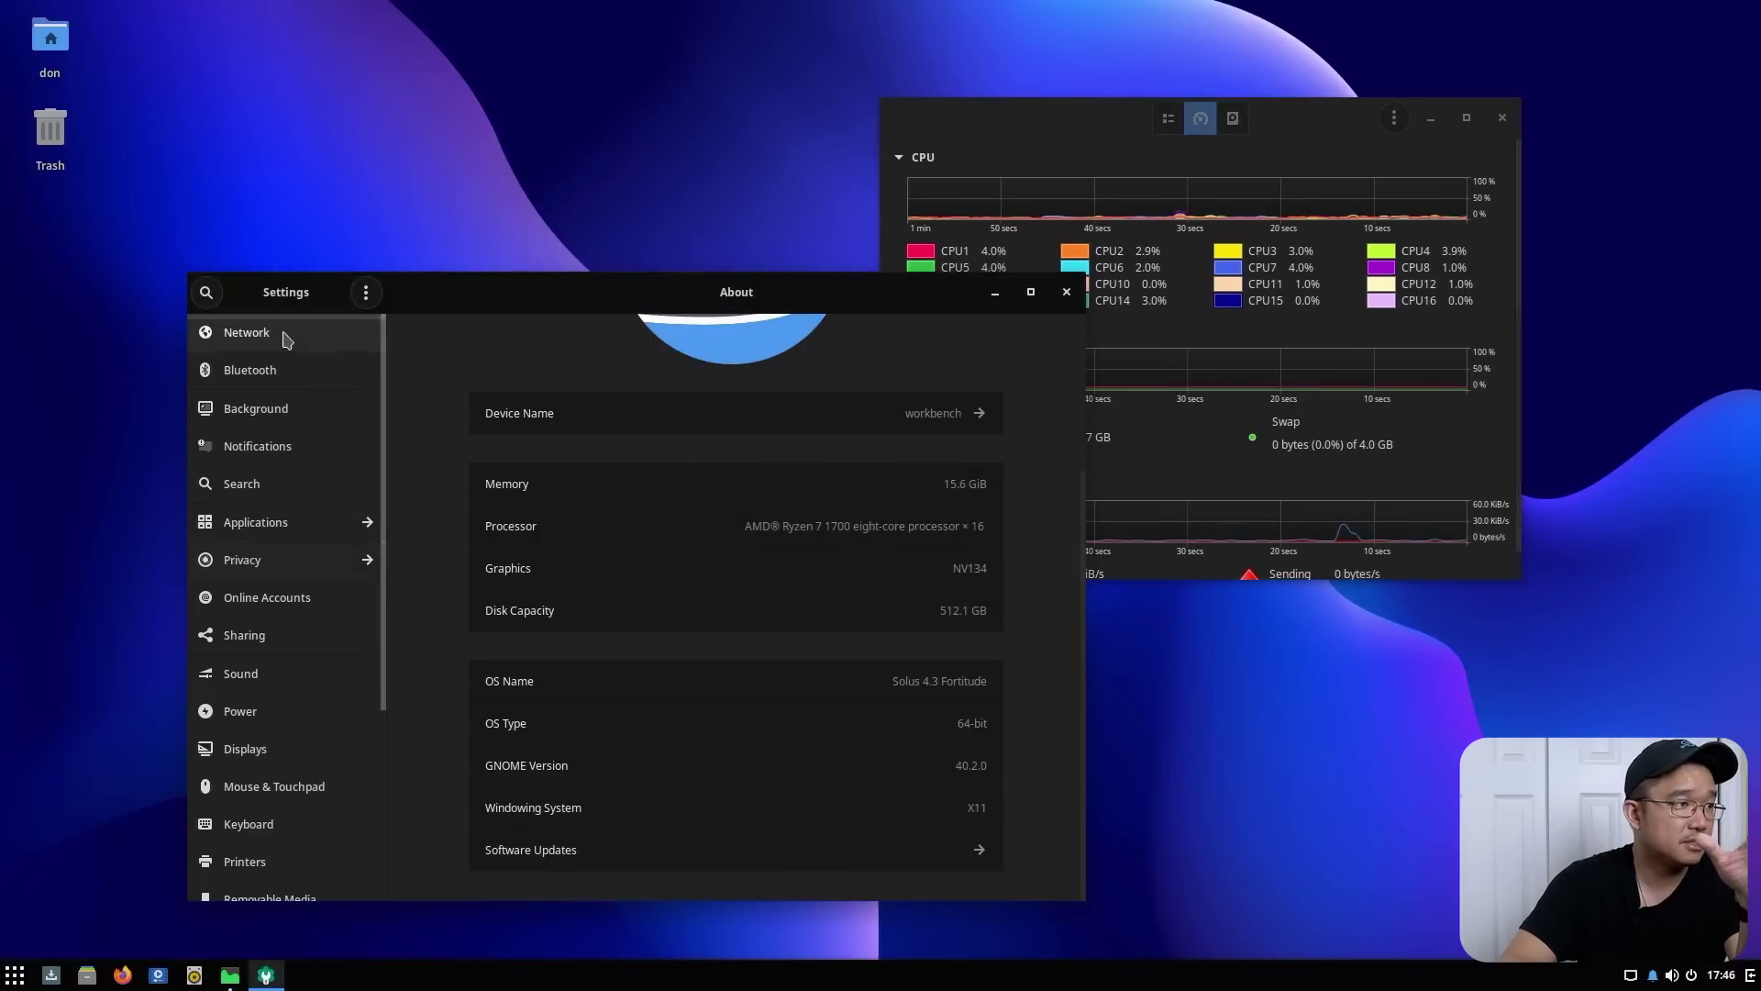
left_click(1750, 975)
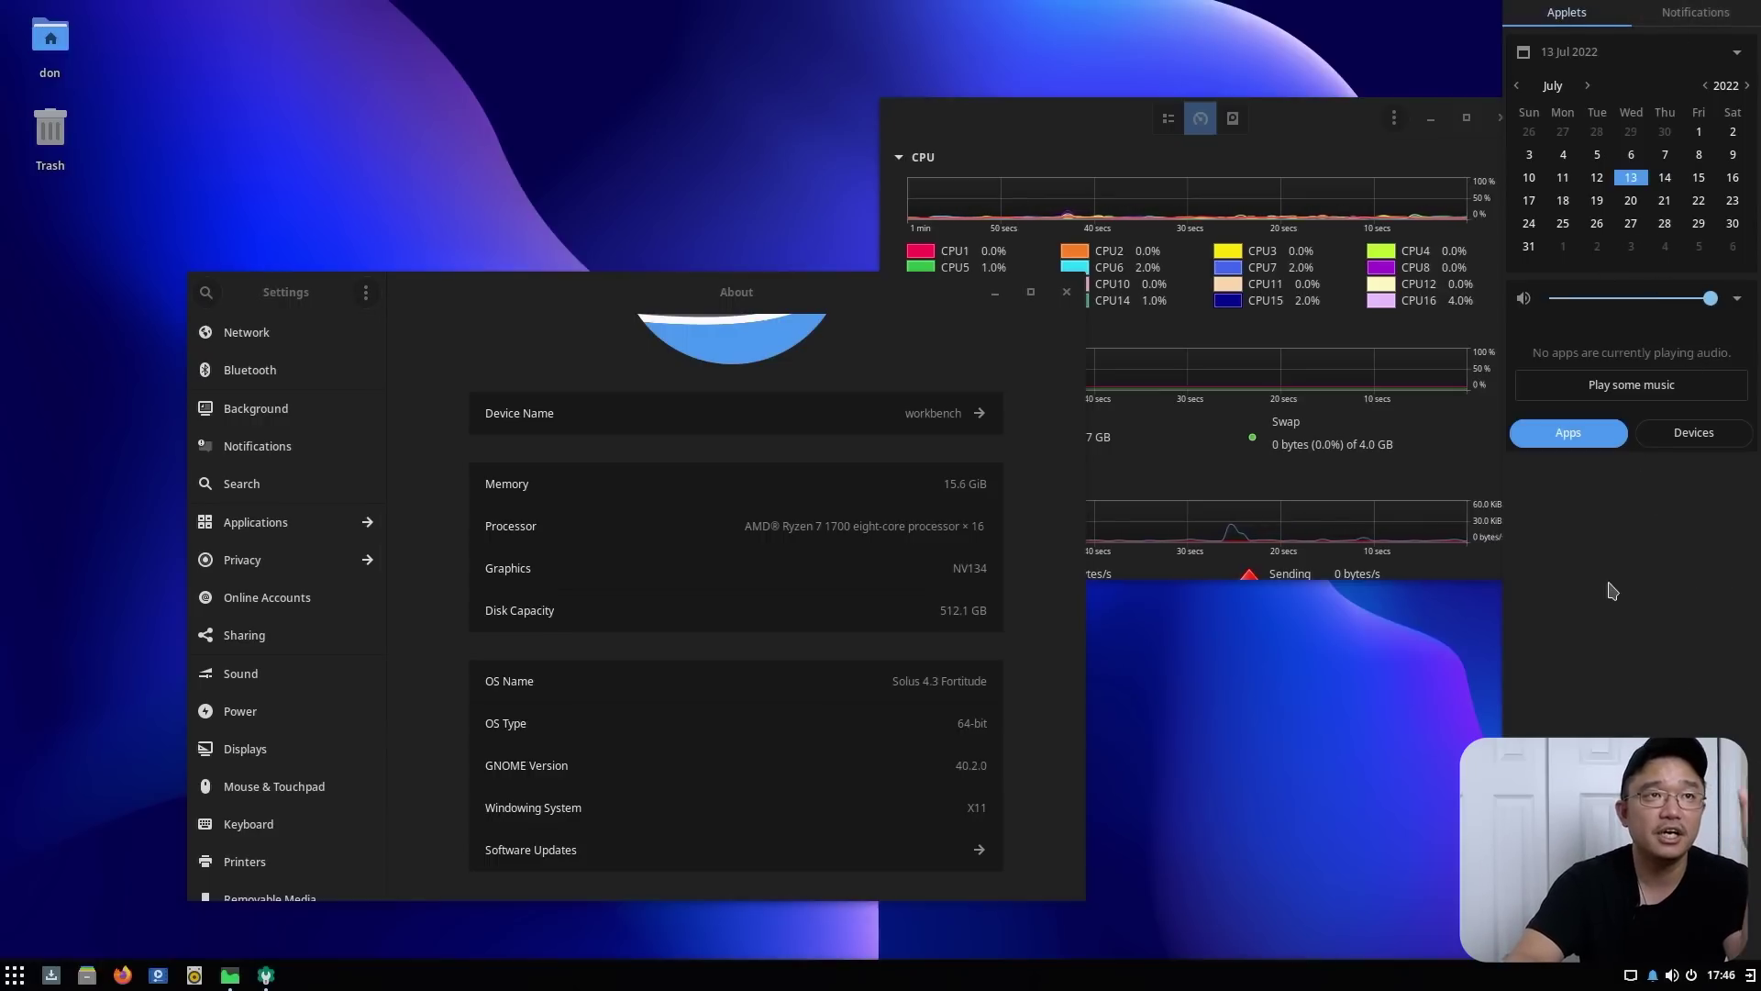
left_click(1695, 11)
left_click(1566, 12)
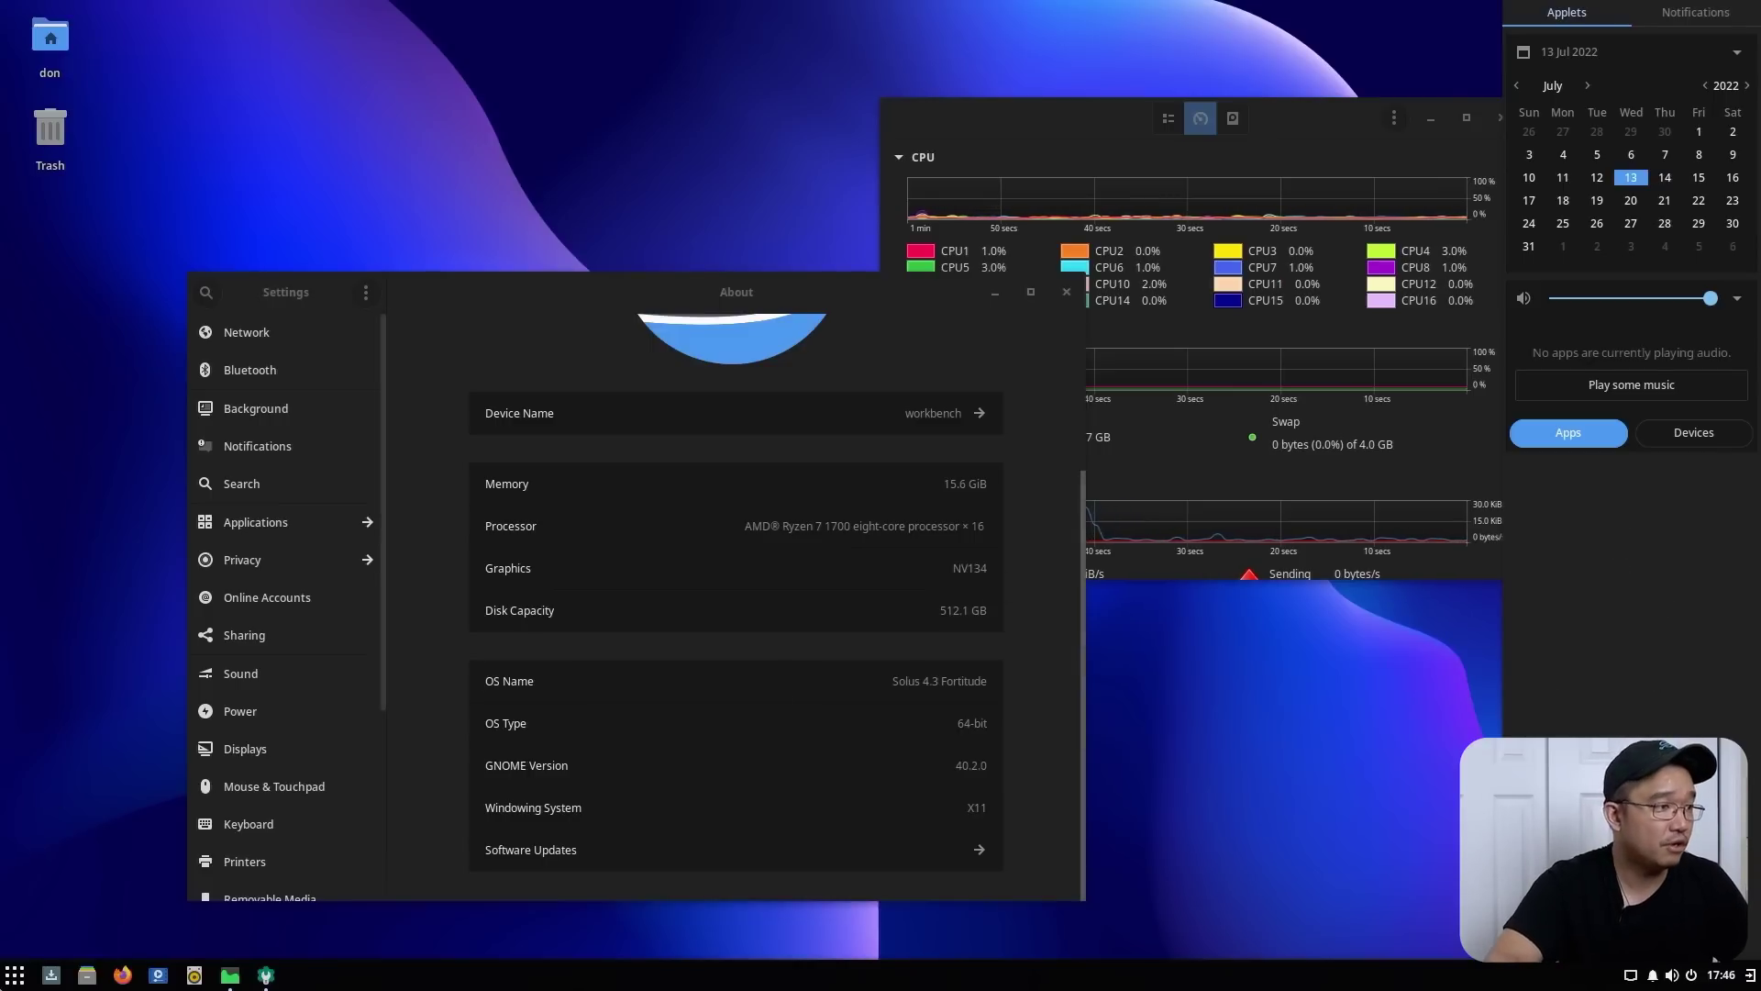
left_click(628, 699)
Google 'solus wine' in Firefox and scroll the Wine 7 on Solus article to its eopkg commands
left_click(122, 975)
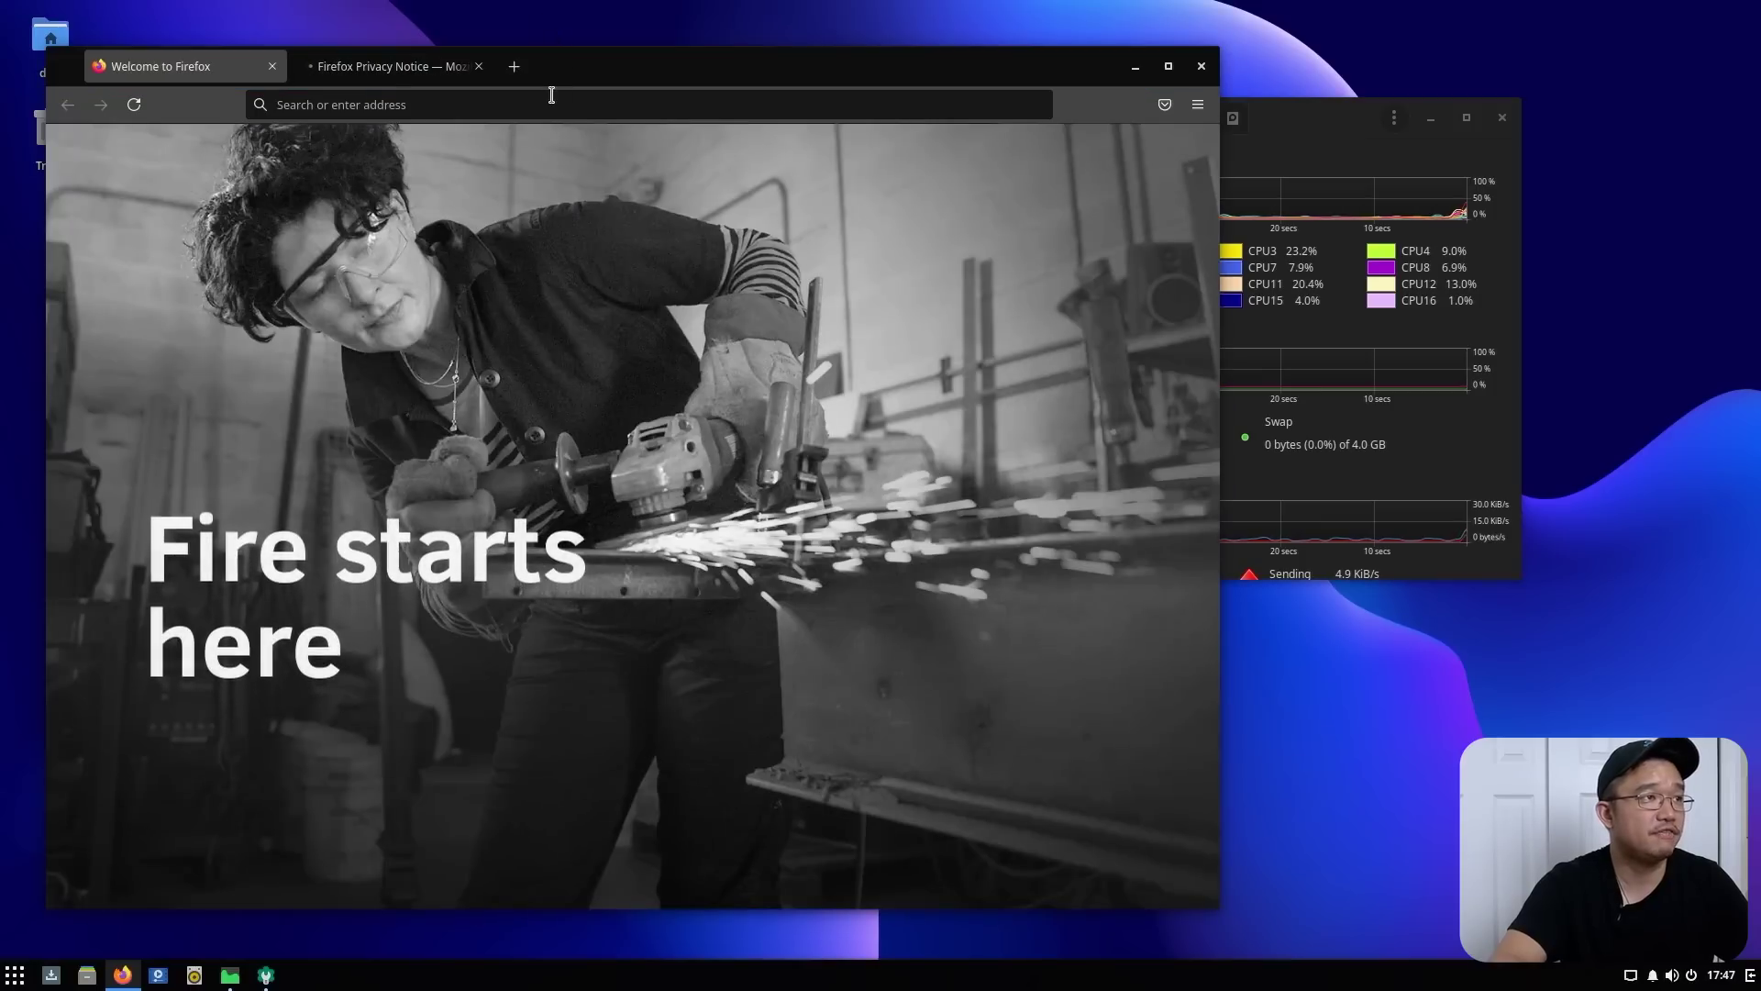
left_click(551, 95)
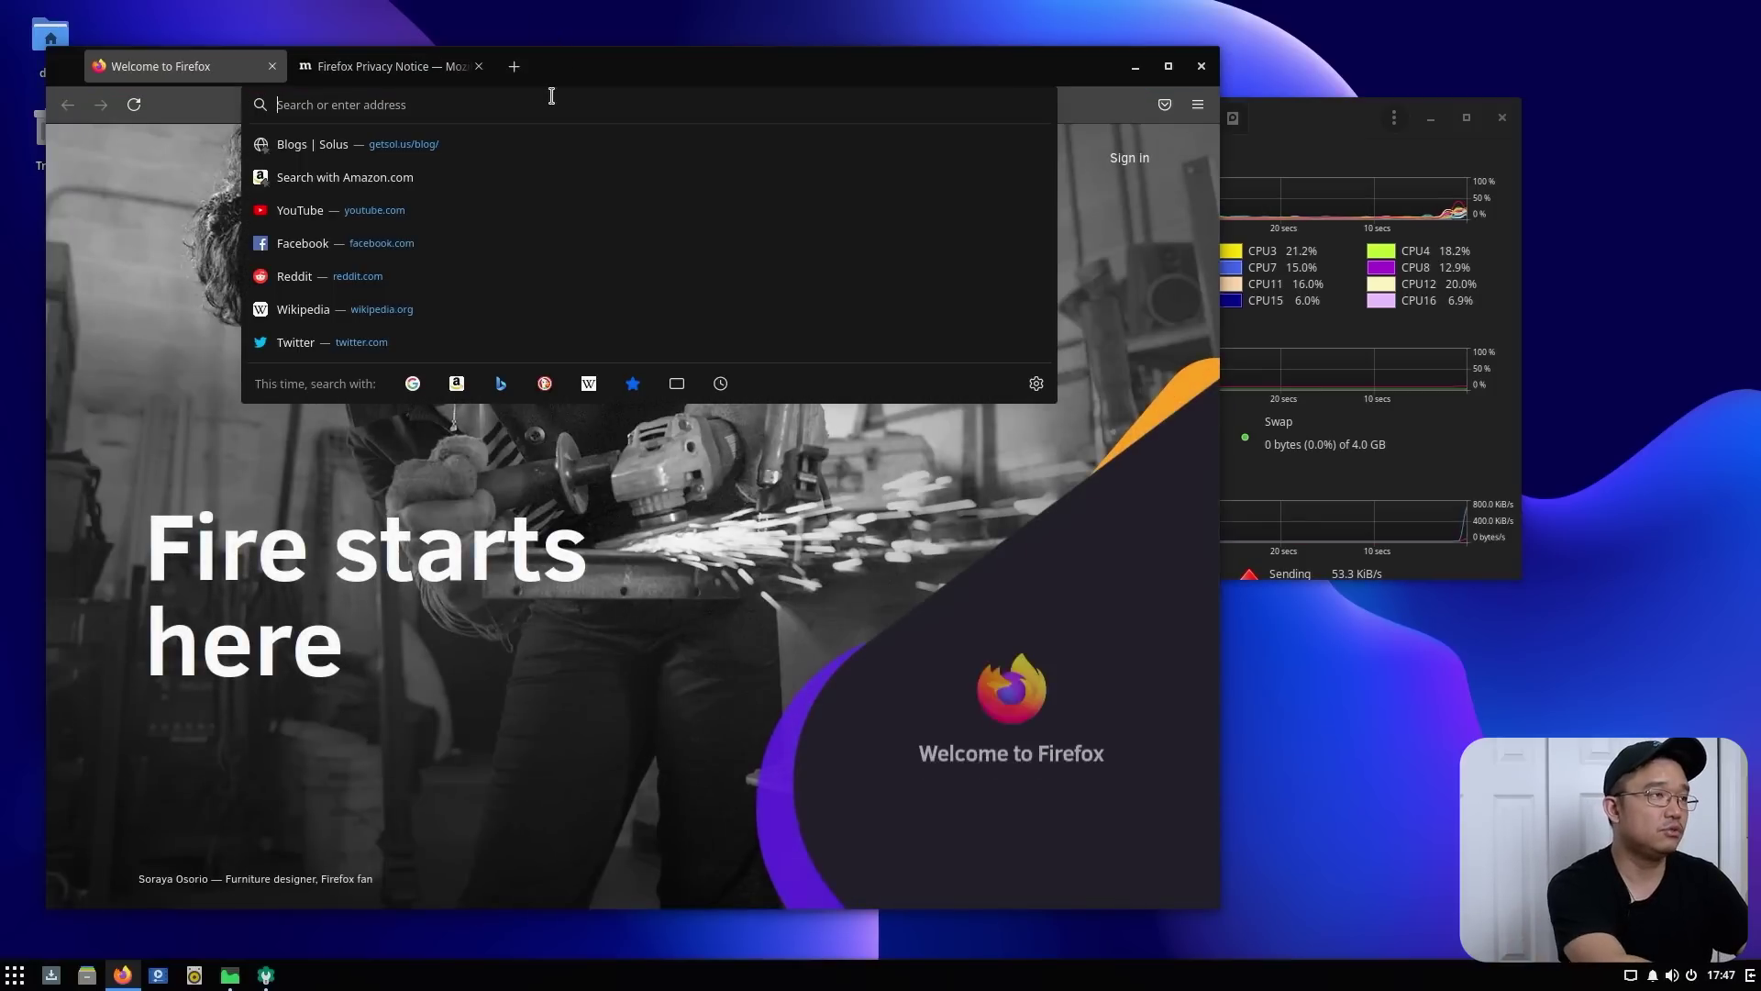
type("google.com")
key("Return")
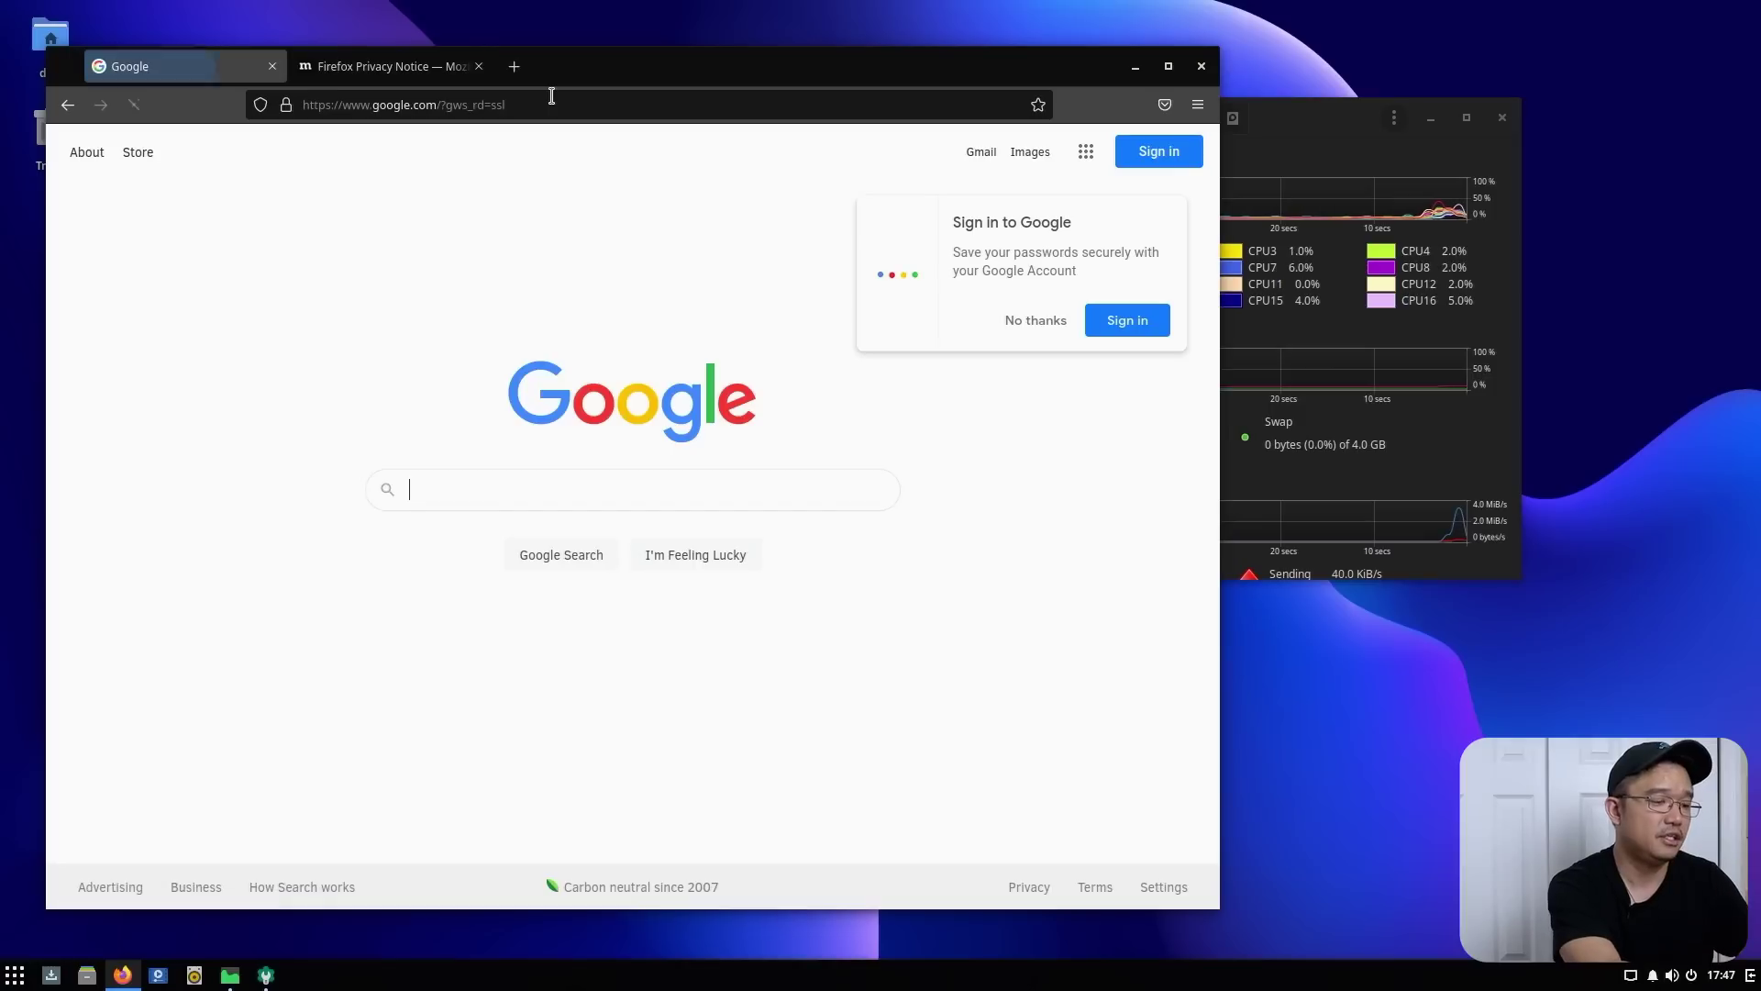
type("solus")
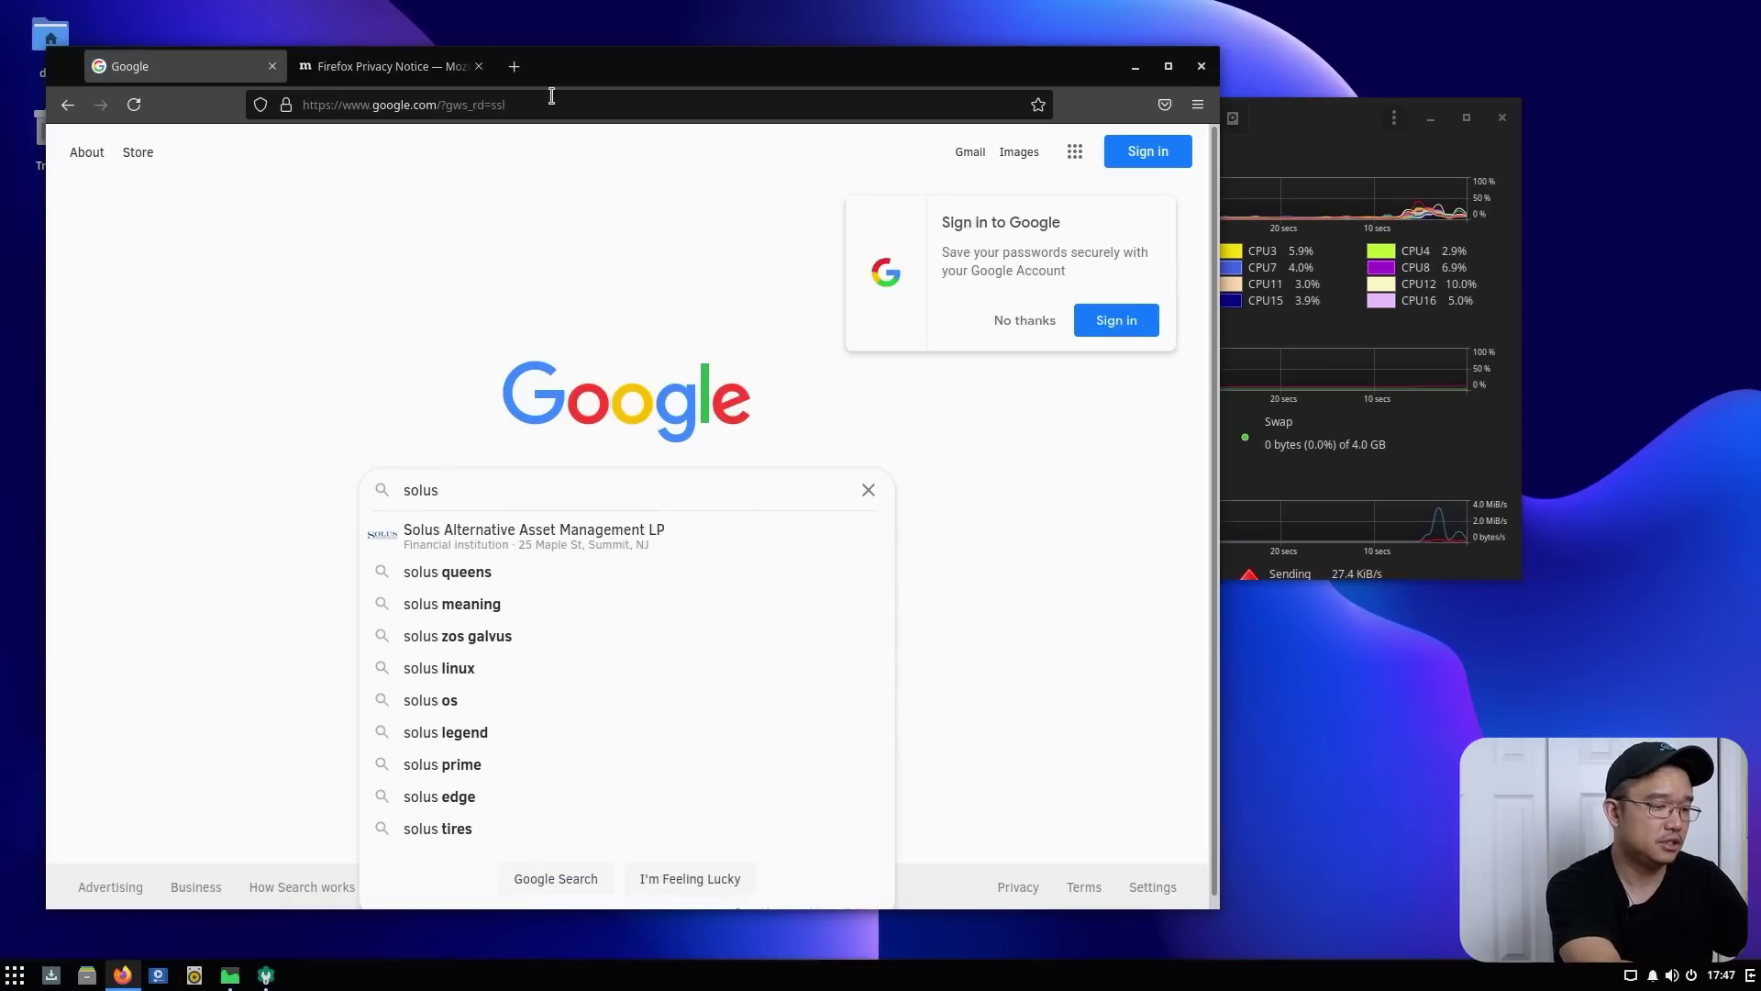
type(" wine")
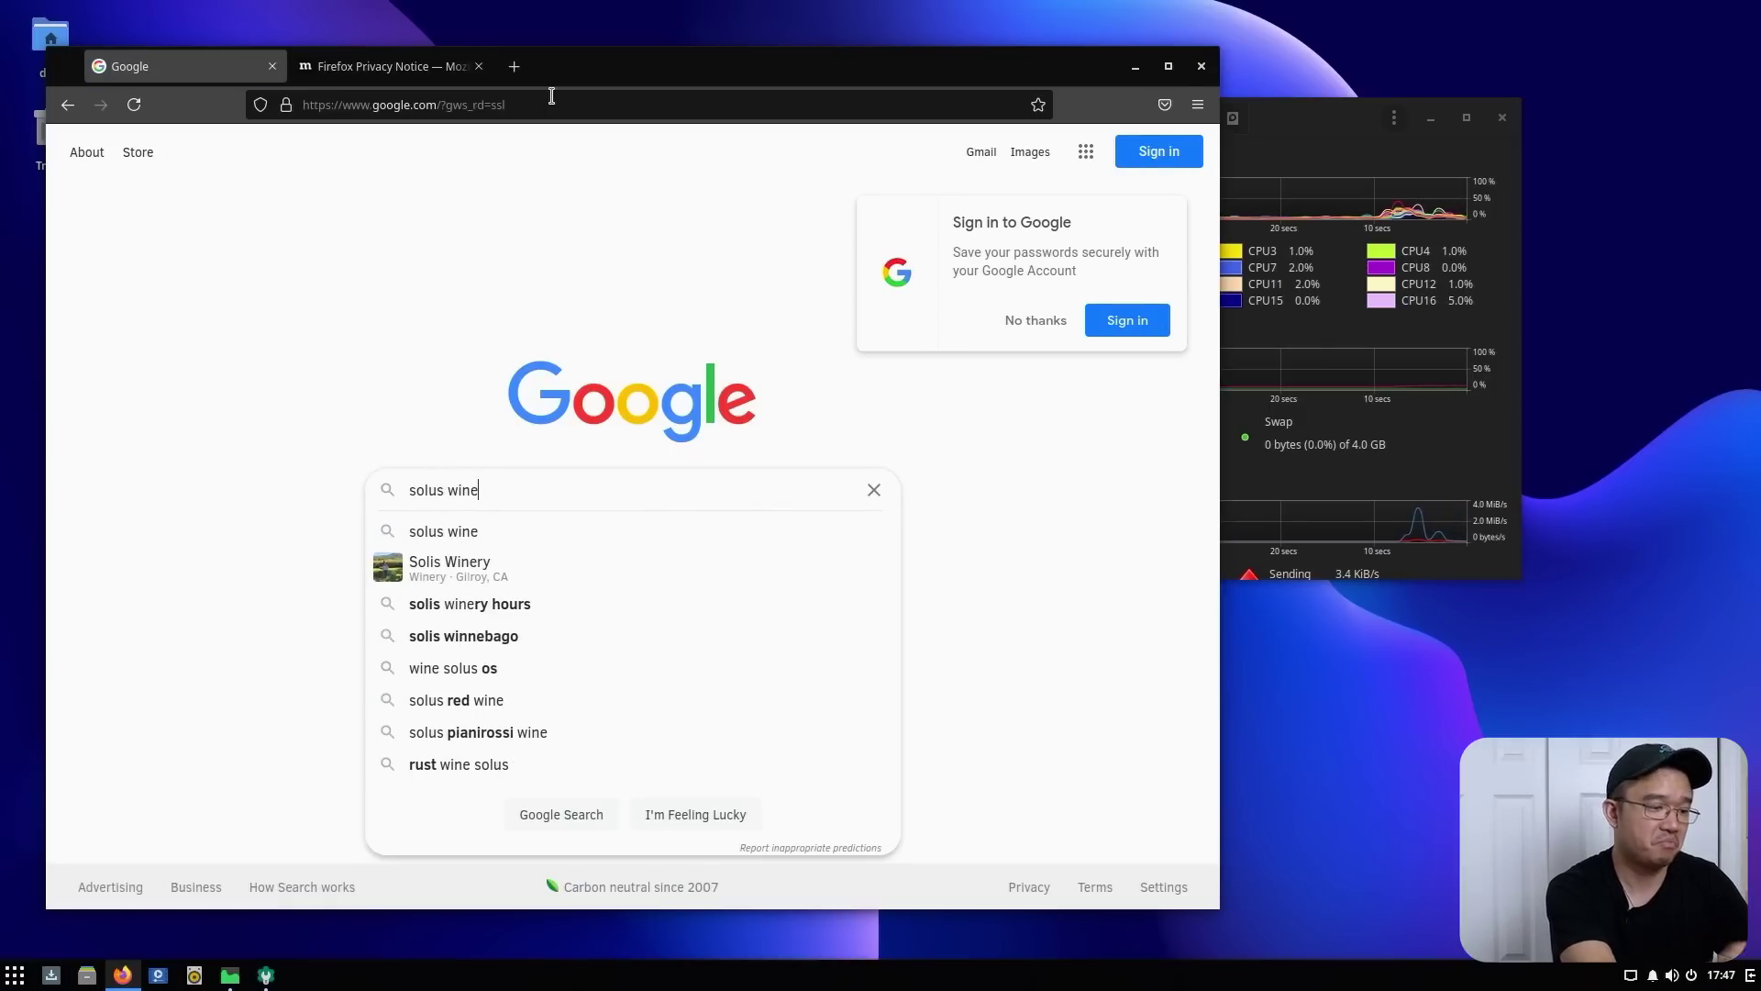
key("Return")
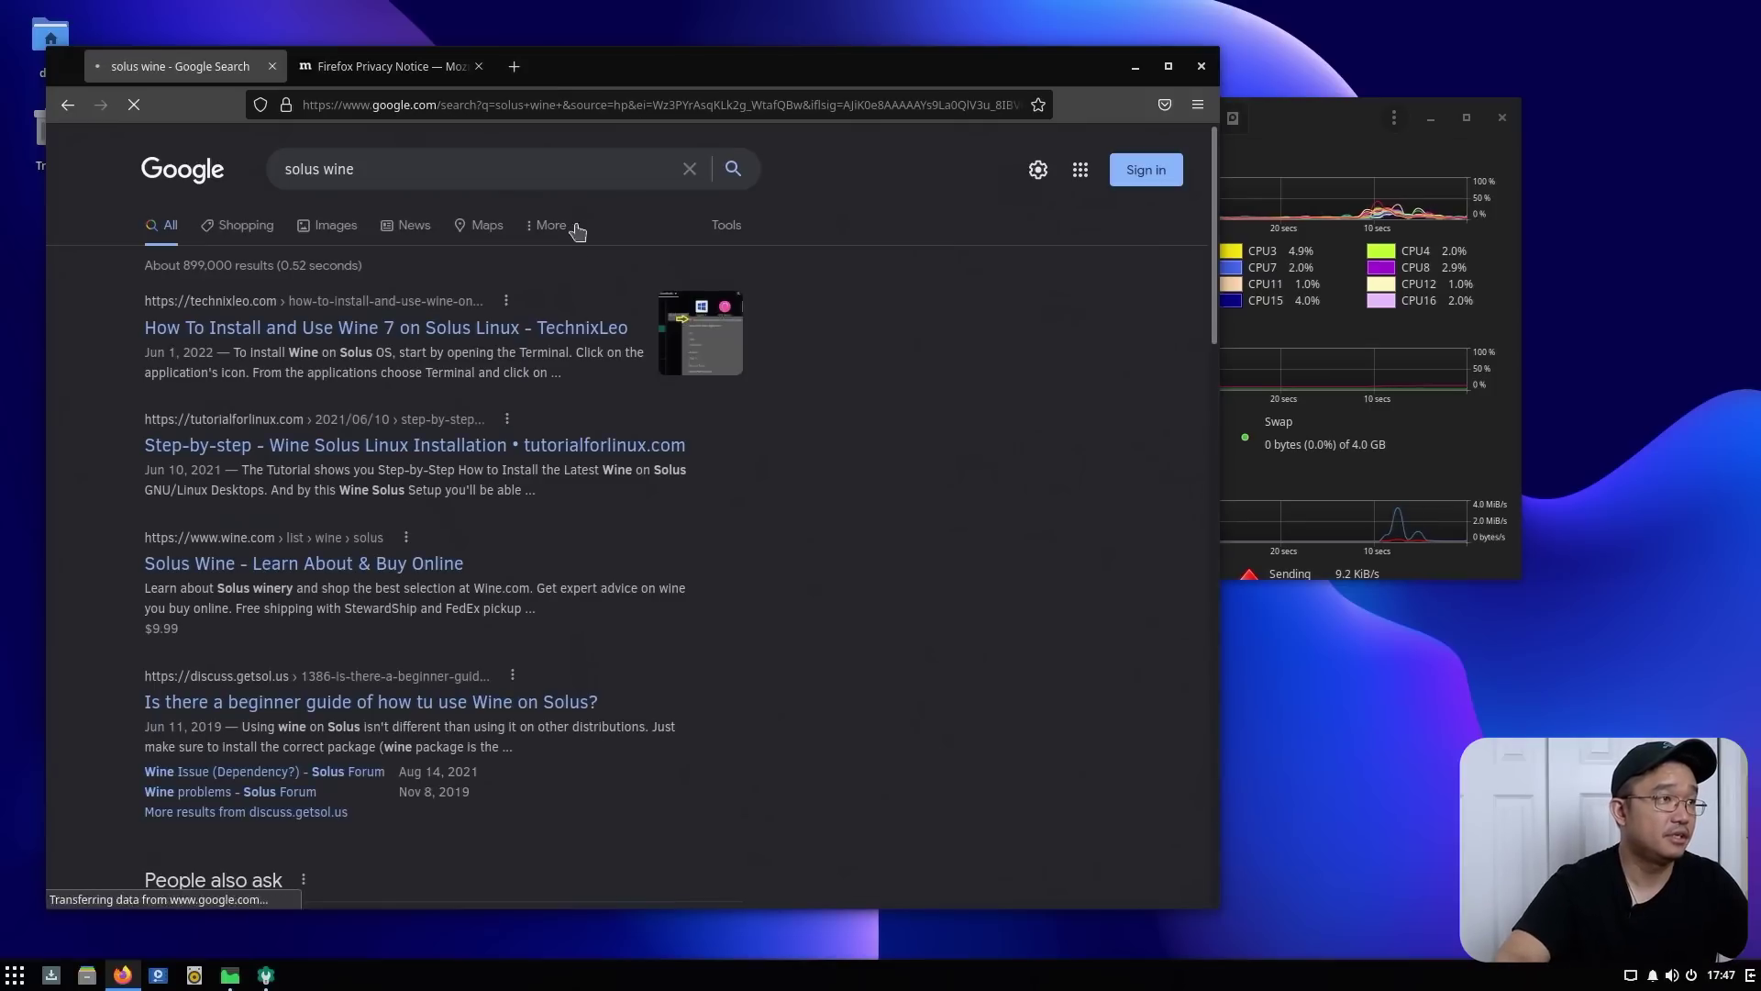
left_click(510, 326)
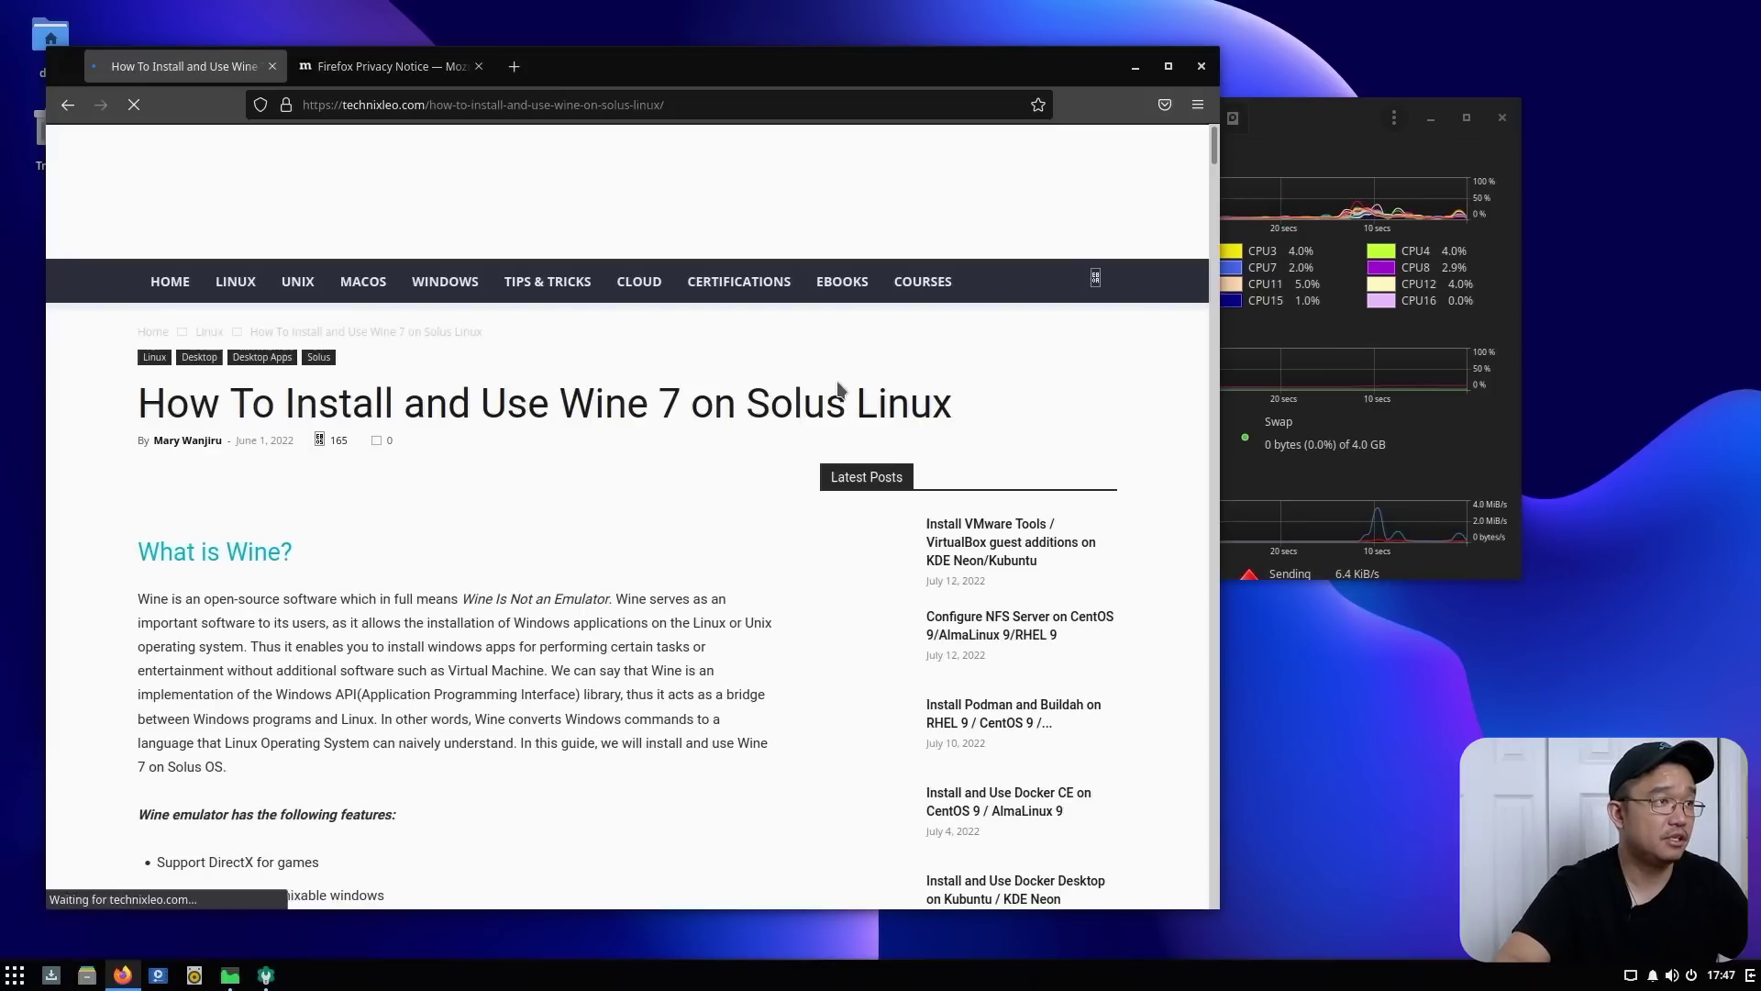
scroll(838, 380, "down", 10)
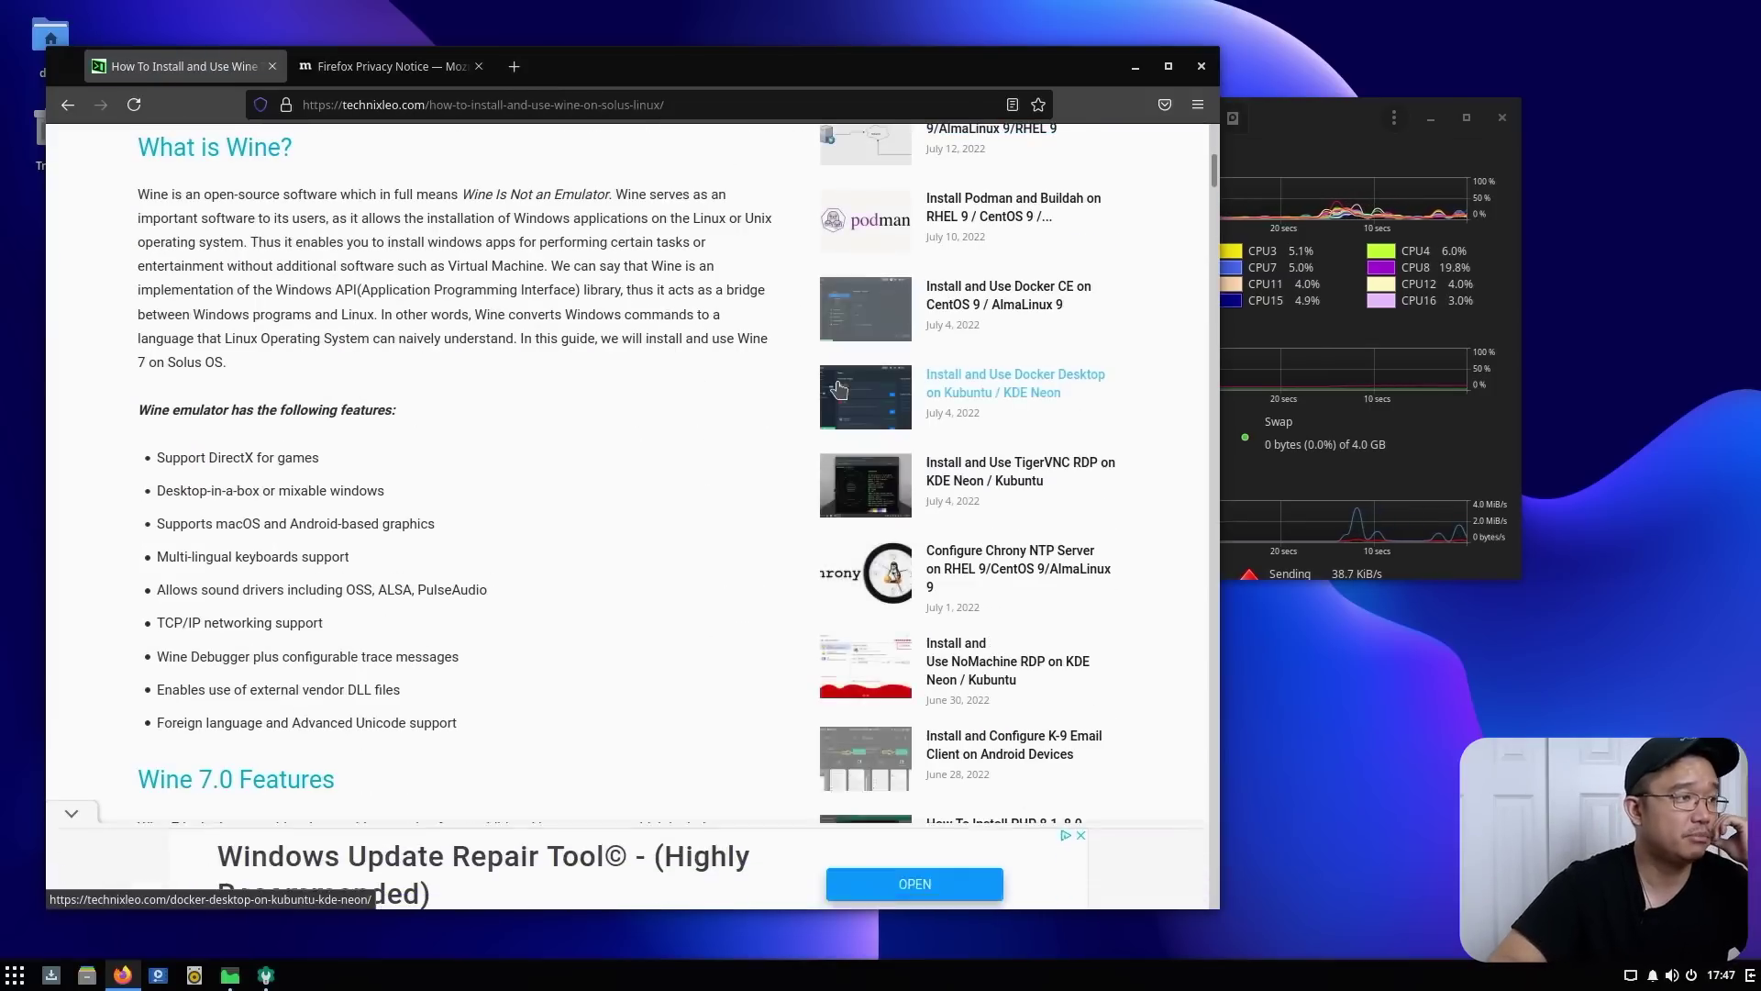
scroll(837, 389, "down", 10)
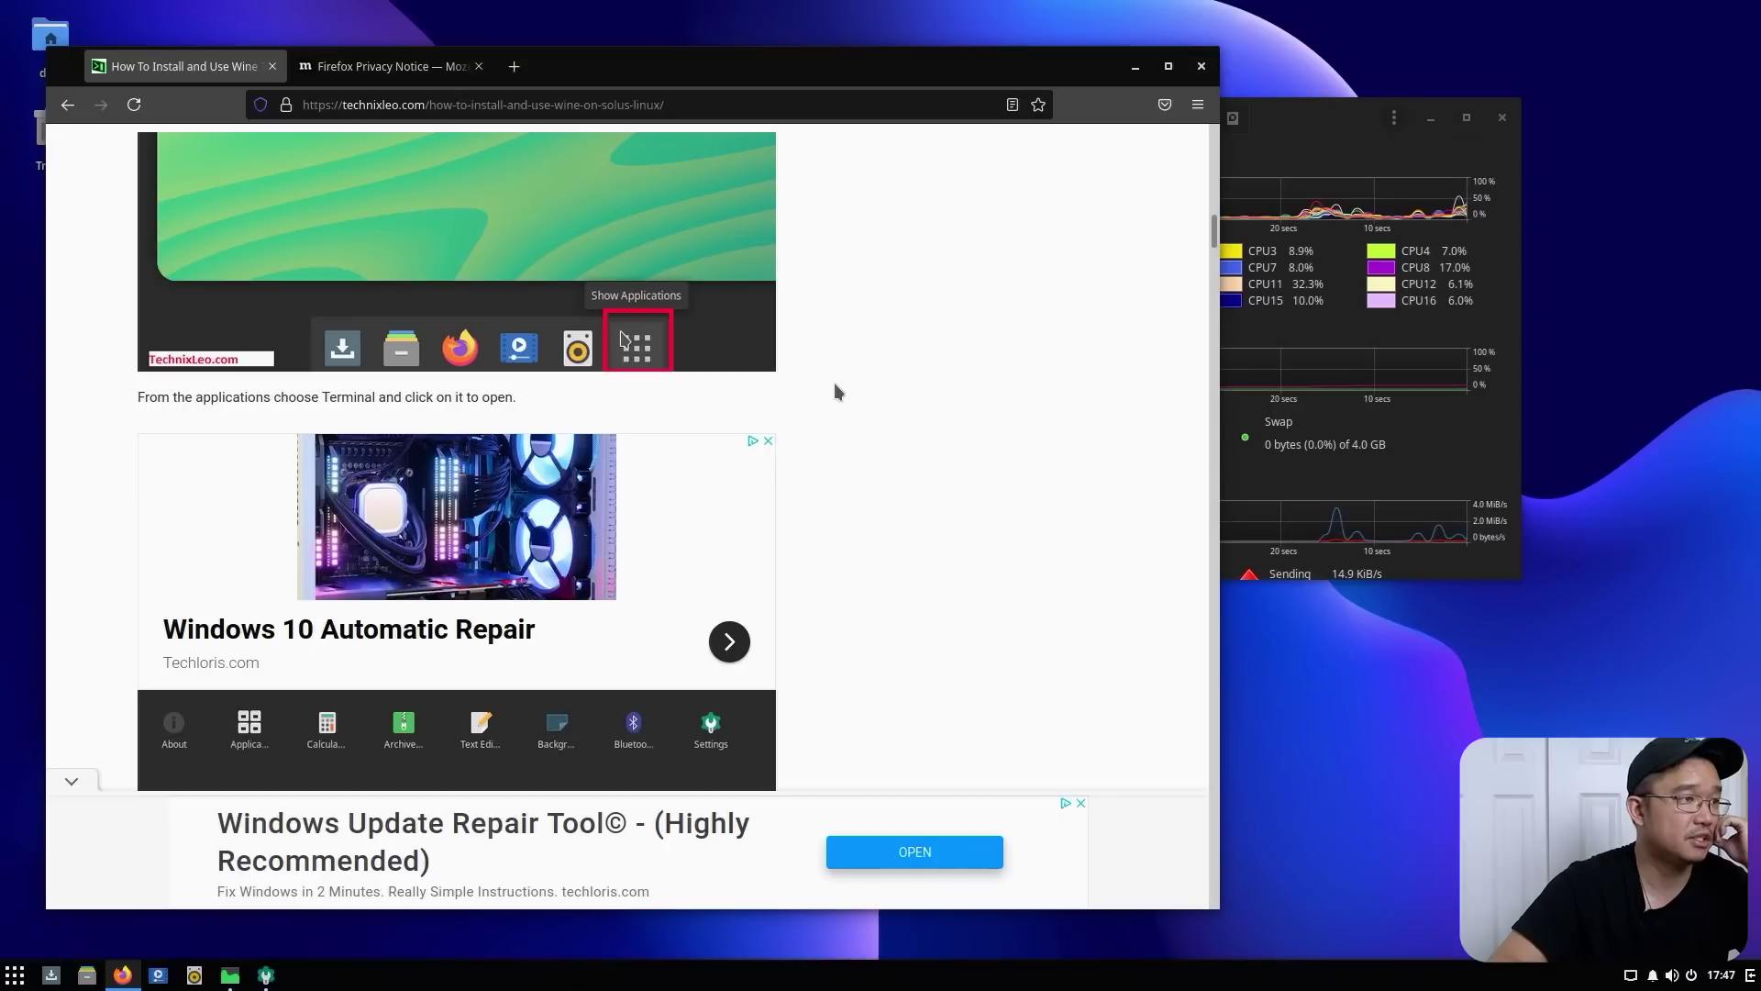
scroll(835, 385, "down", 7)
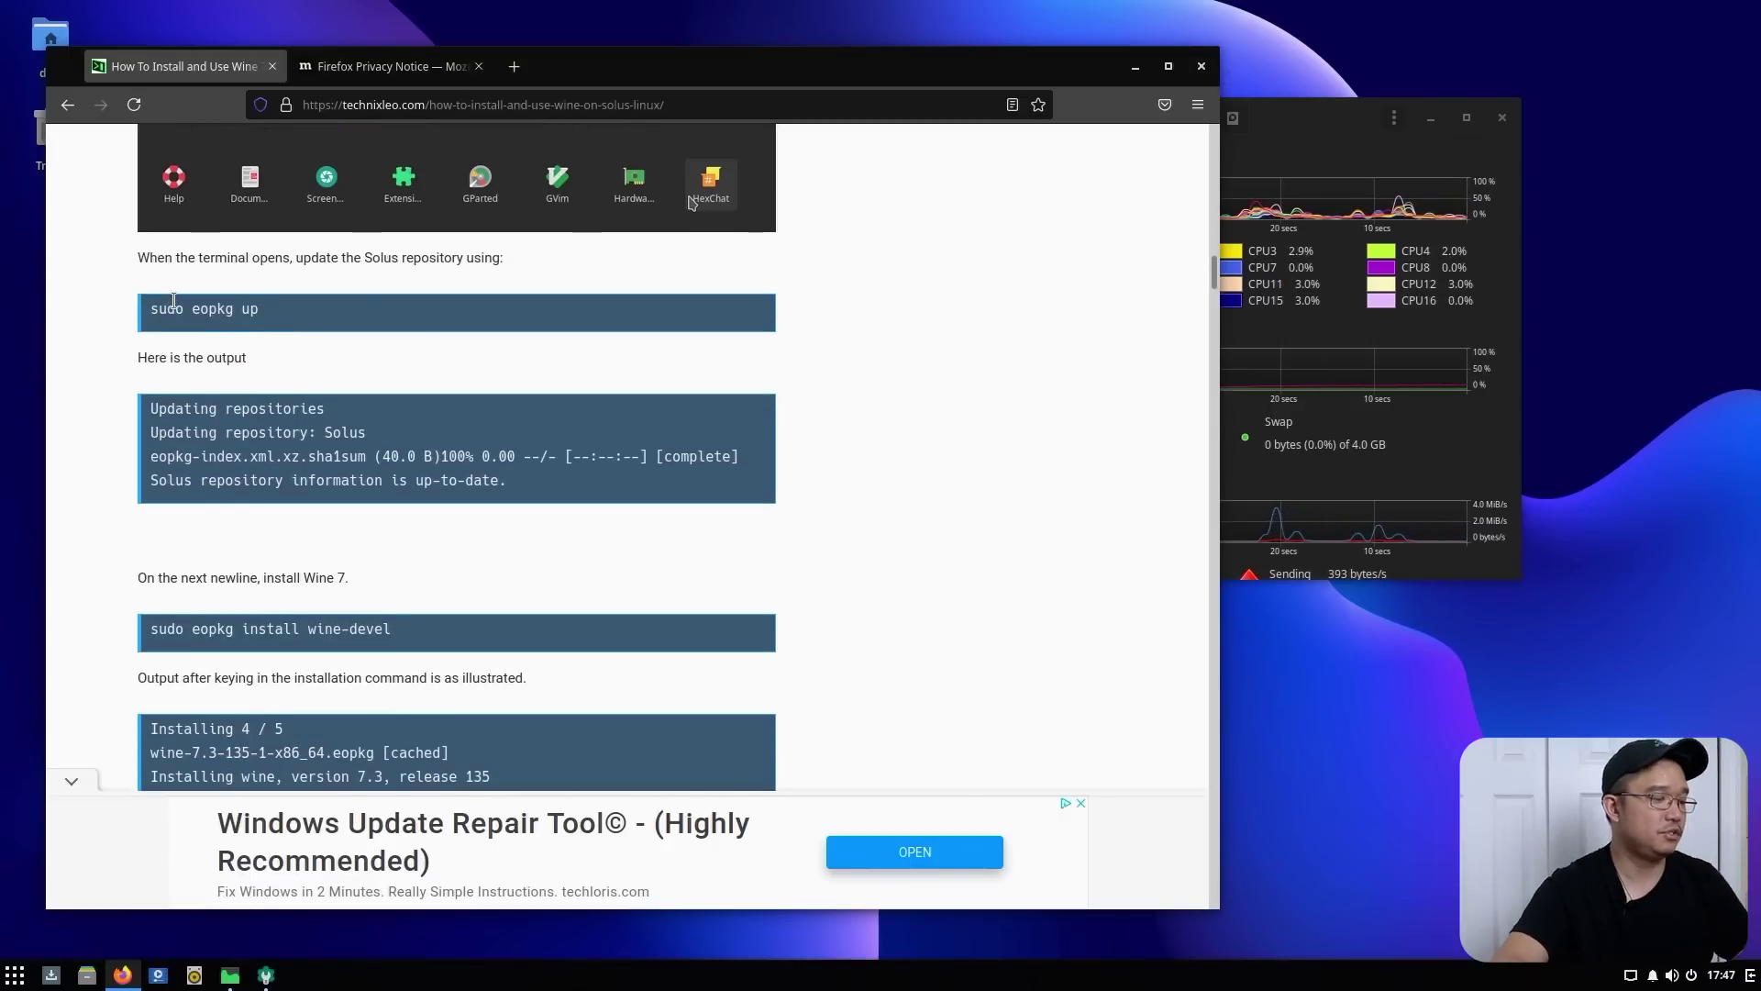
Launch Terminal from a 'term' menu search and place it beside the article
key("super")
type("termi")
key("Return")
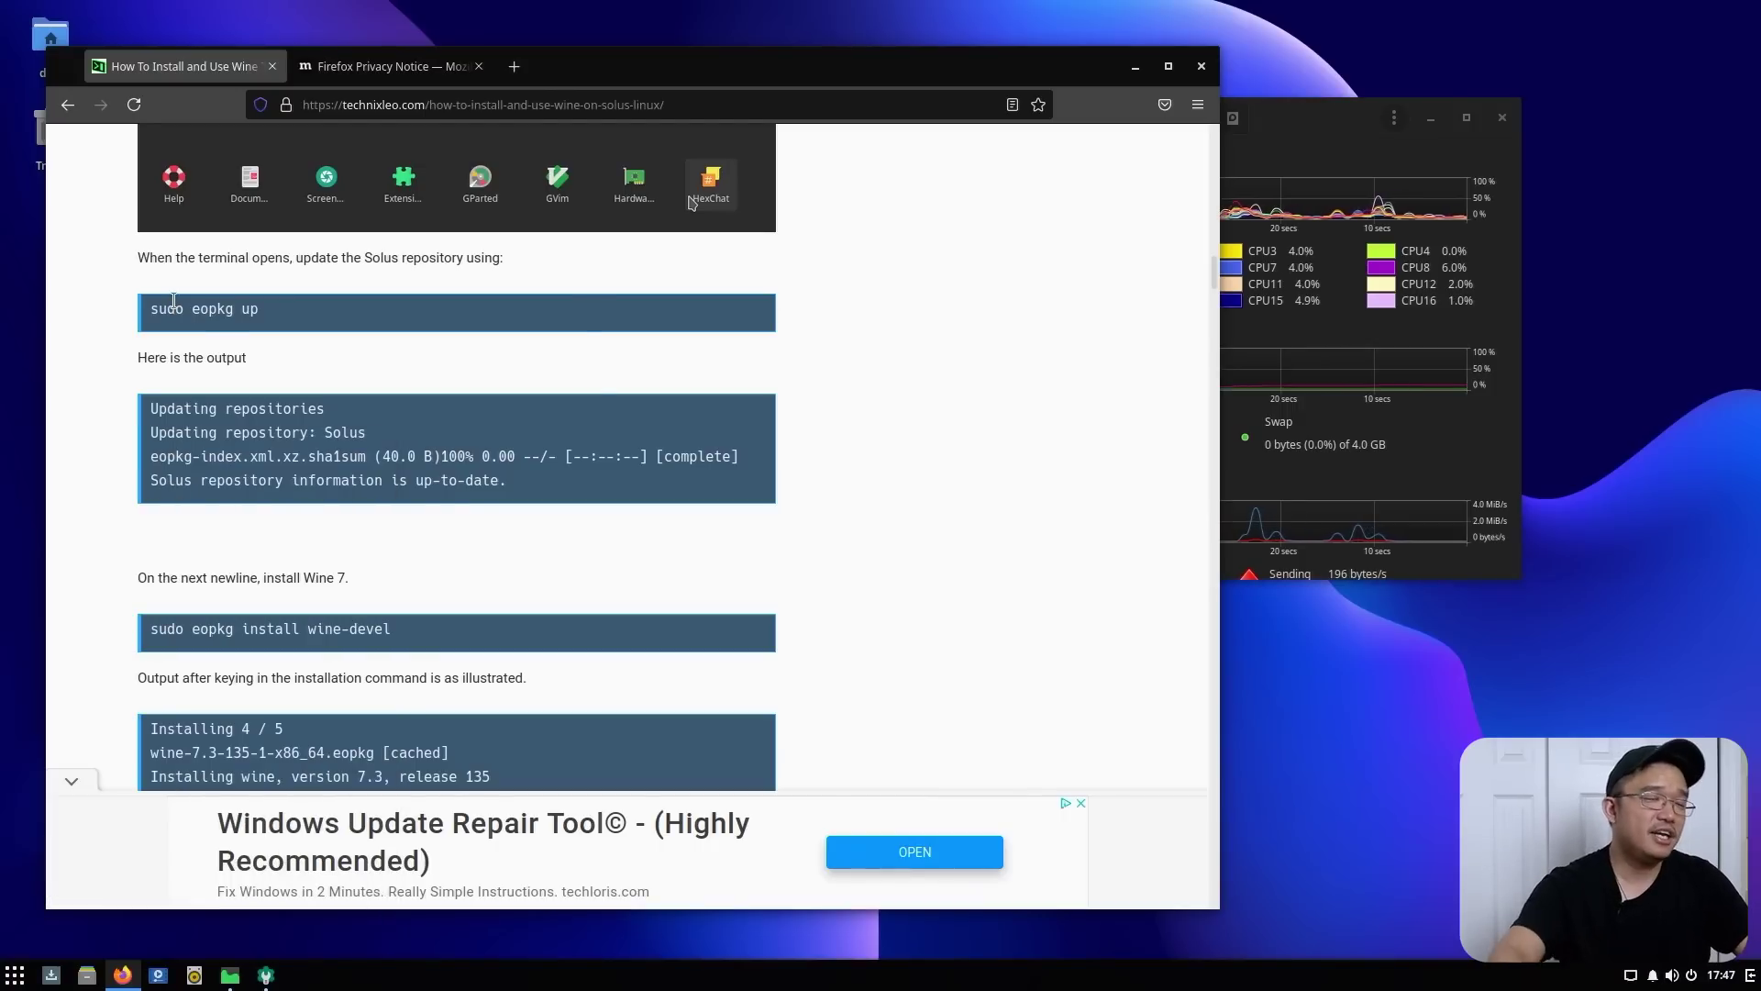
left_click_drag(216, 94, 1027, 376)
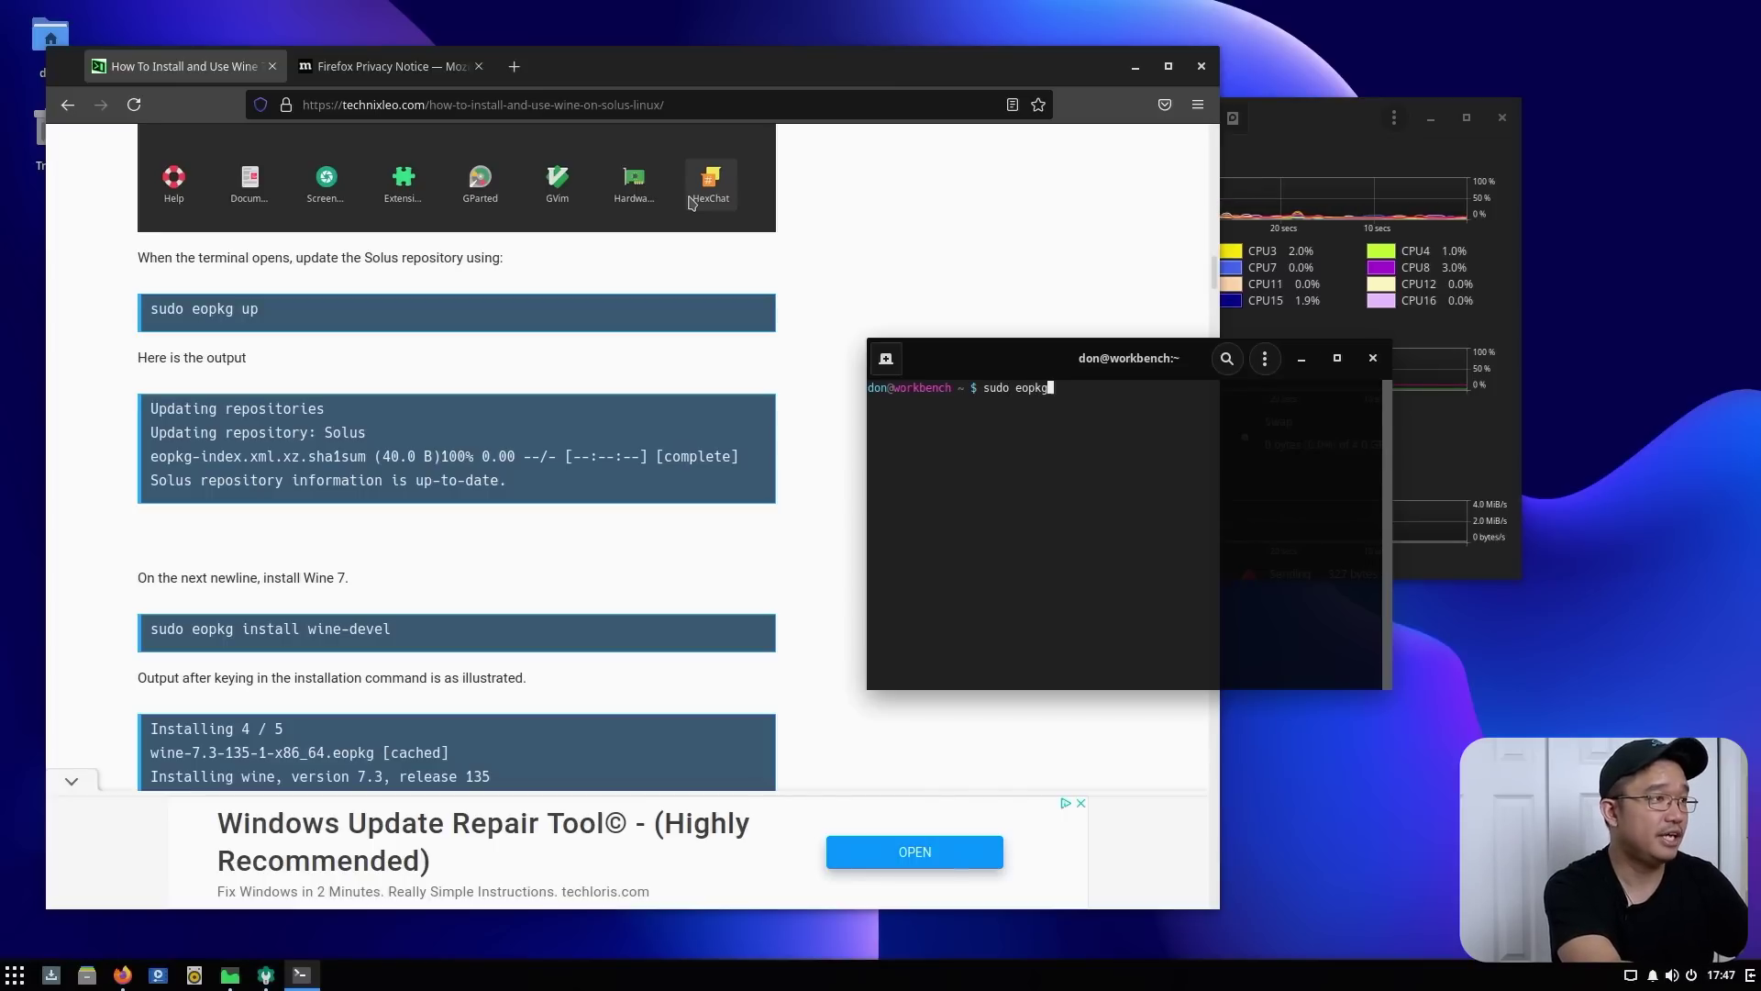
Run 'sudo eopkg up' with the admin password, enlarge the terminal font, and confirm the upgrade
type("up")
key("Return")
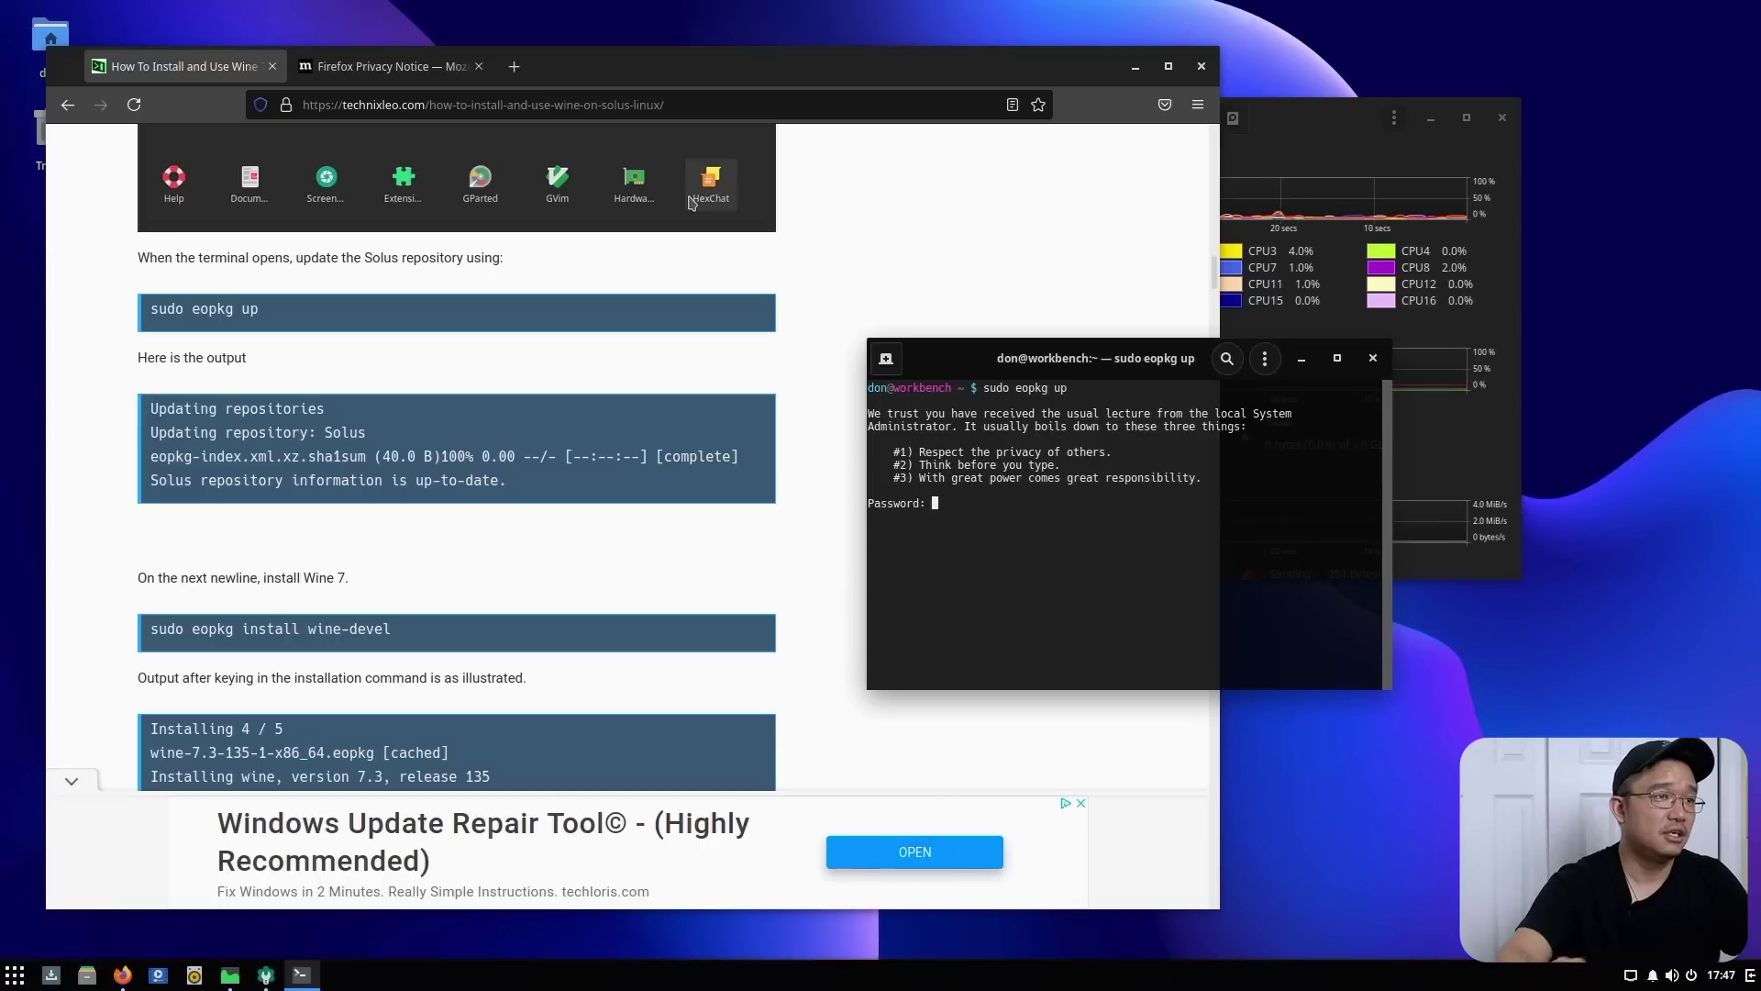
key("Return")
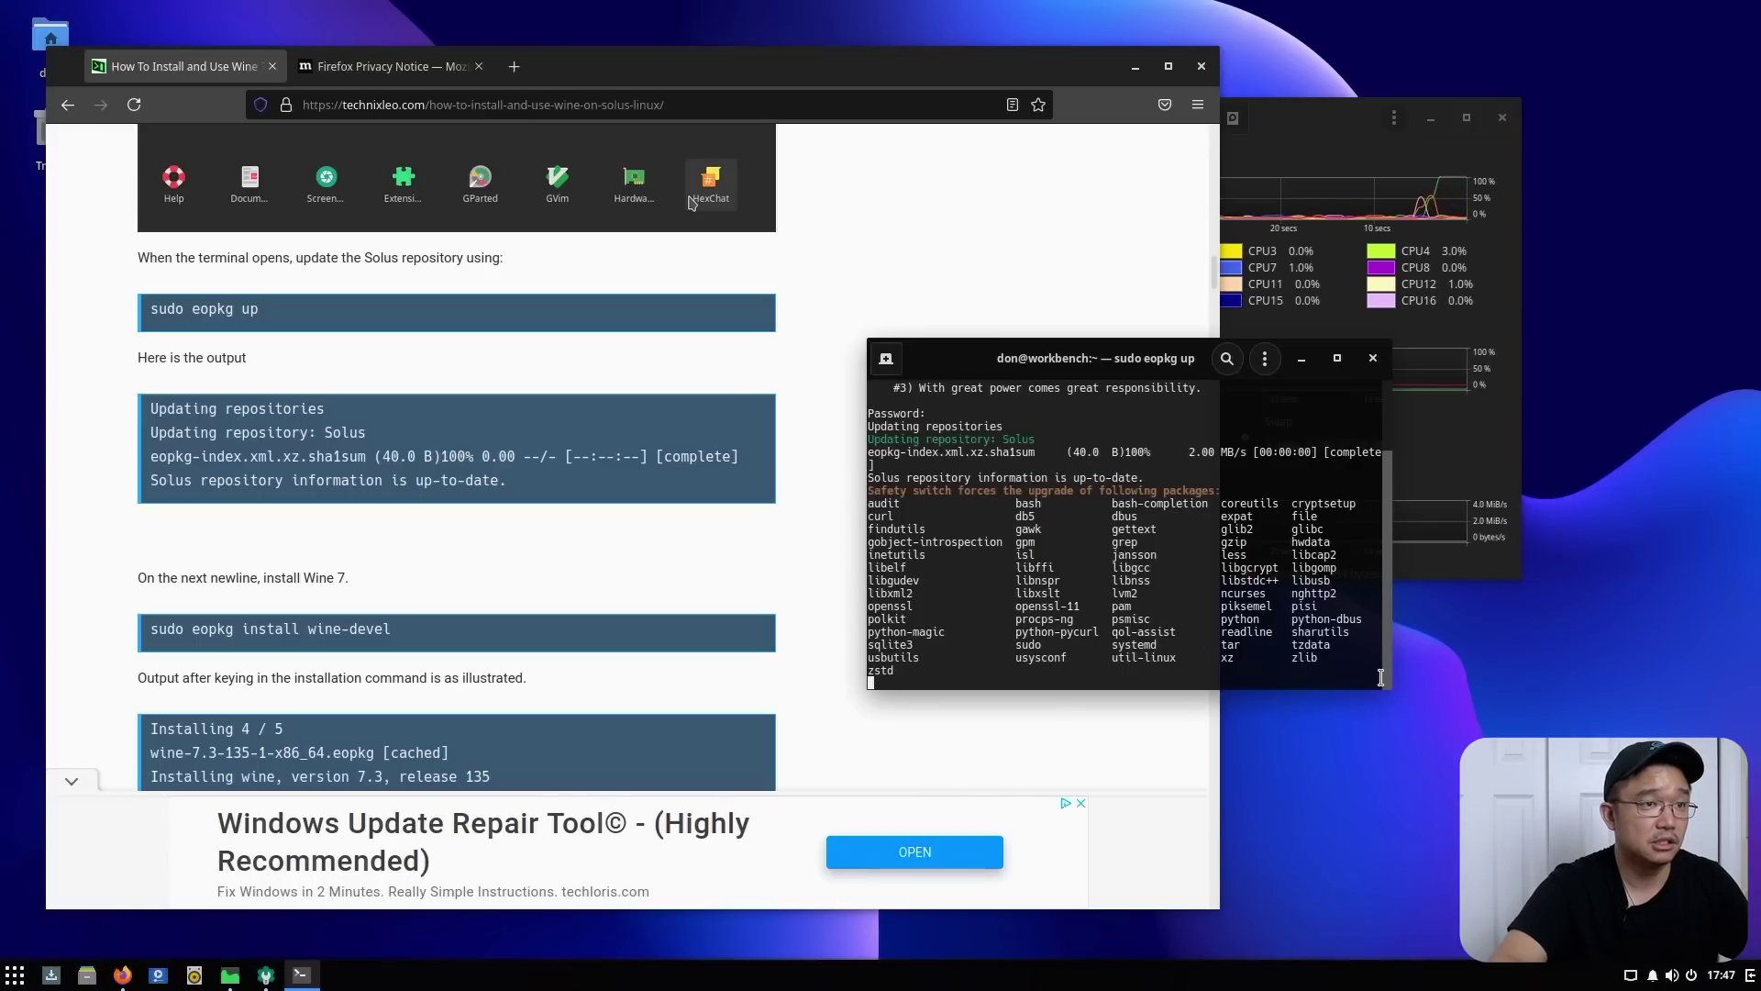
key("ctrl+plus")
key("ctrl+plus")
key("ctrl+plus")
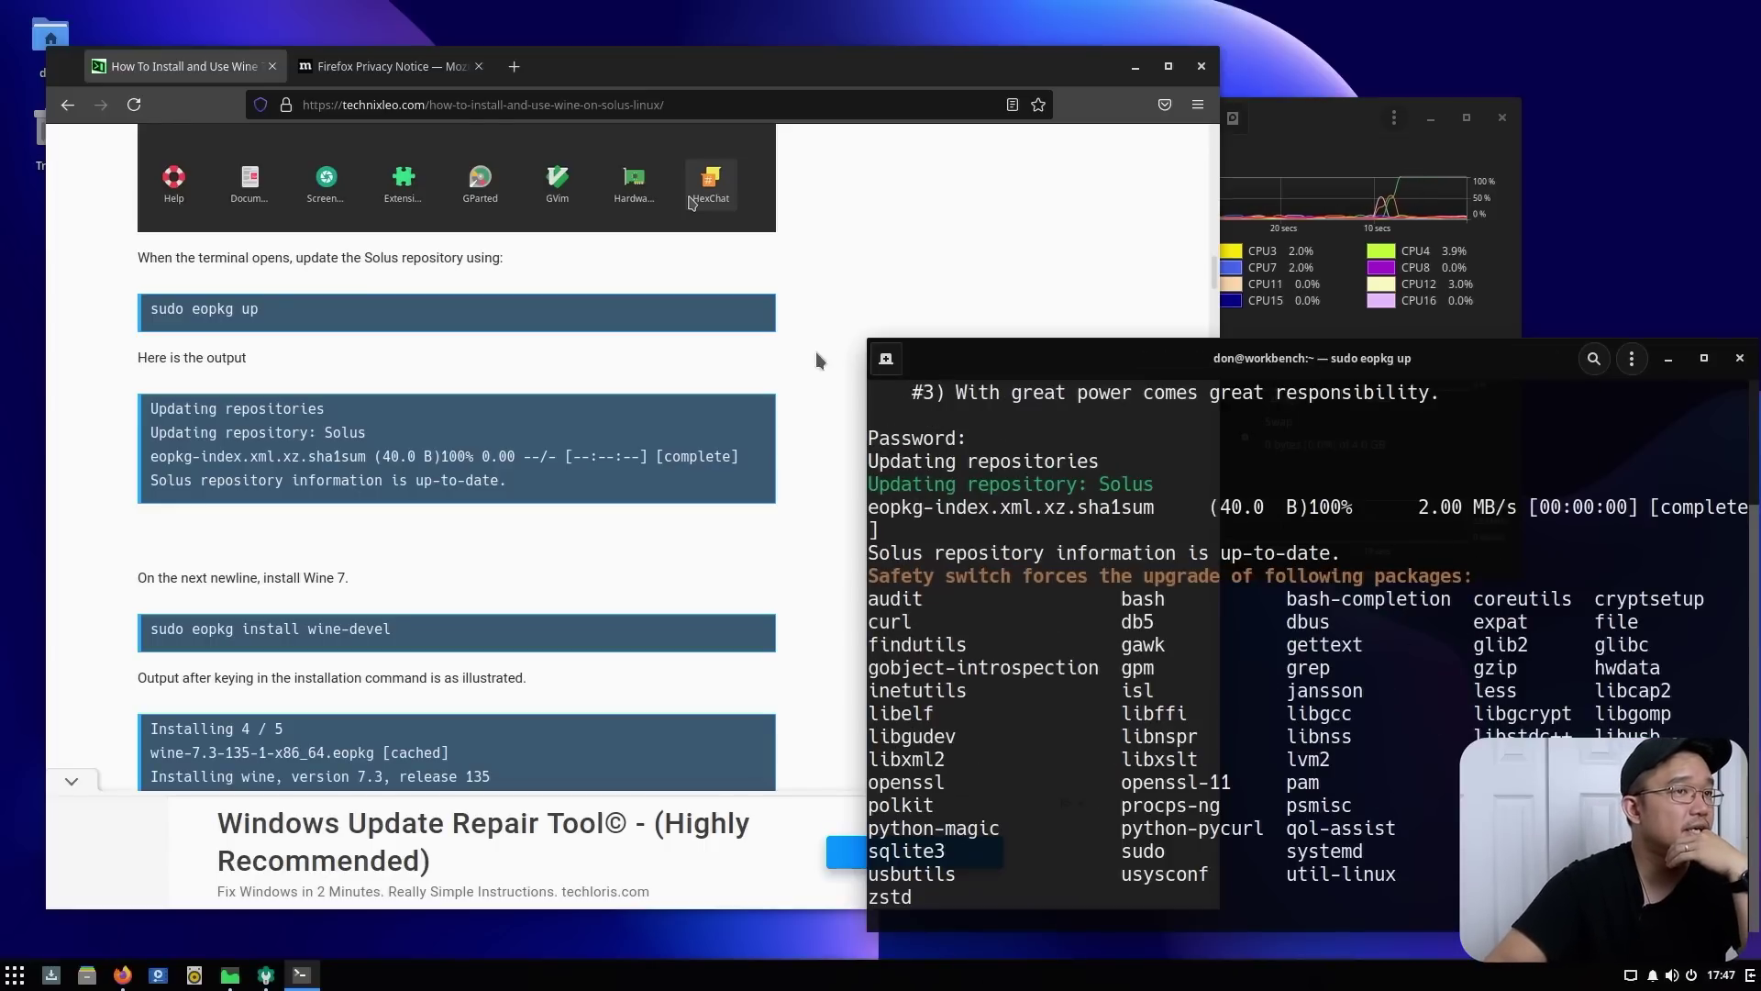
left_click_drag(1076, 349, 995, 245)
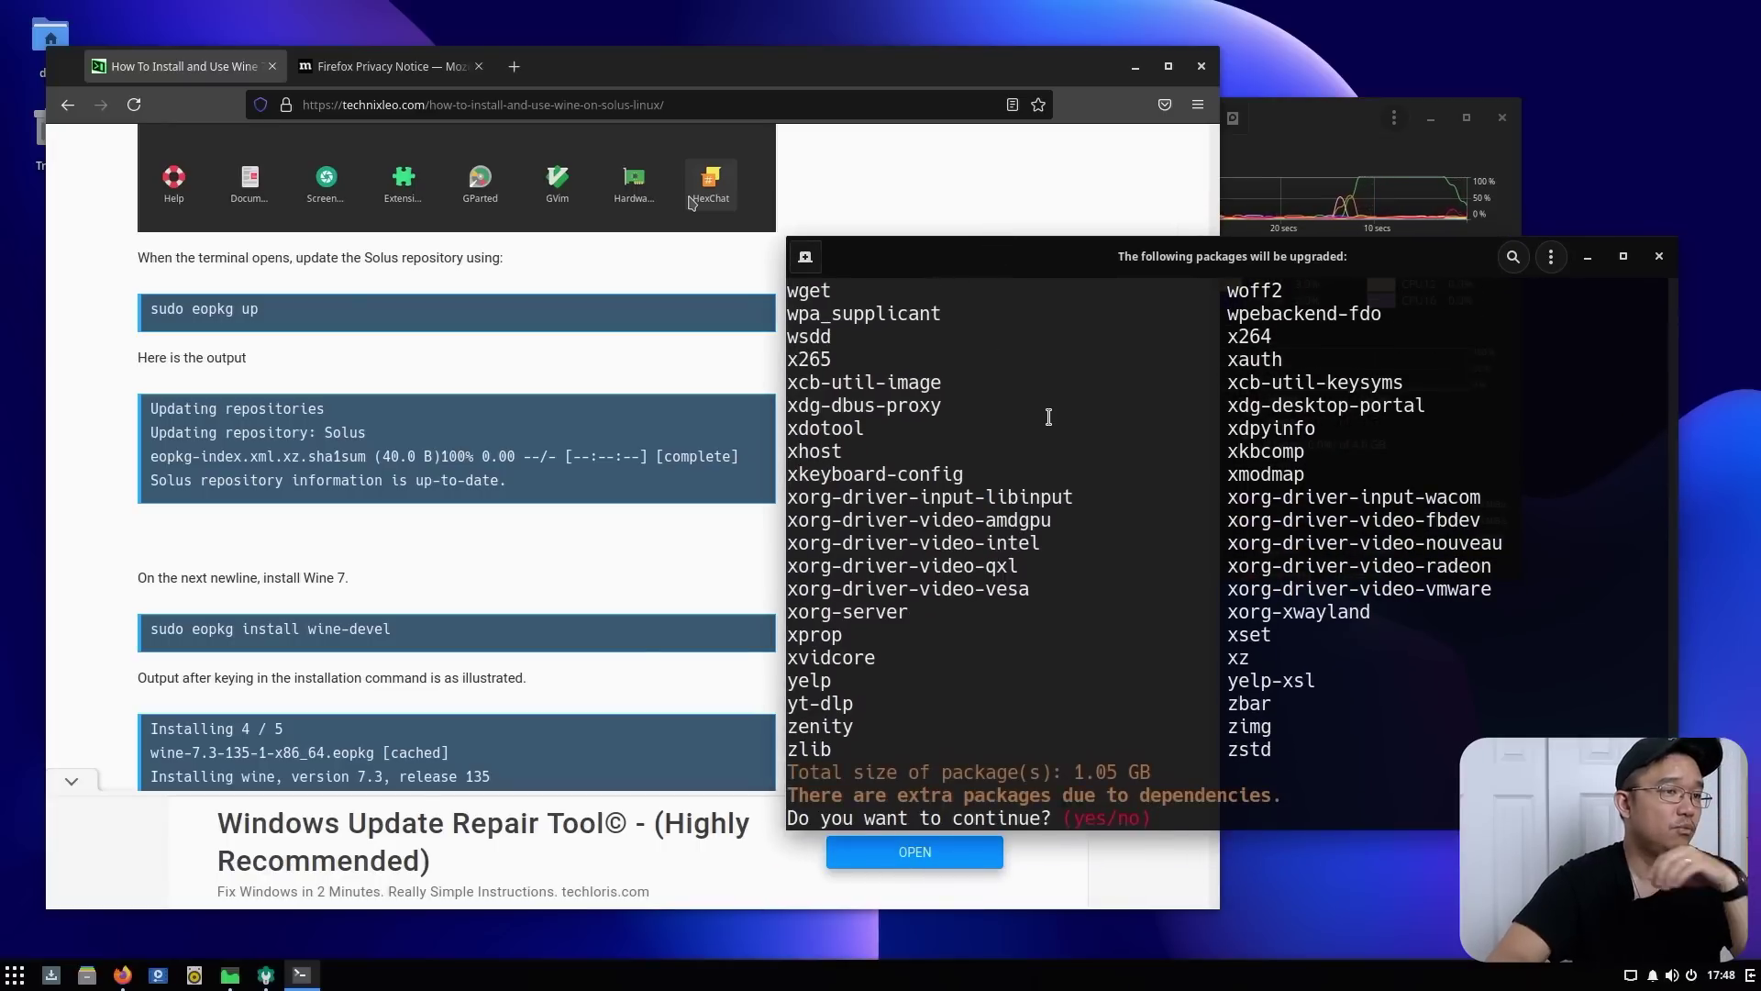
type("s")
key("Return")
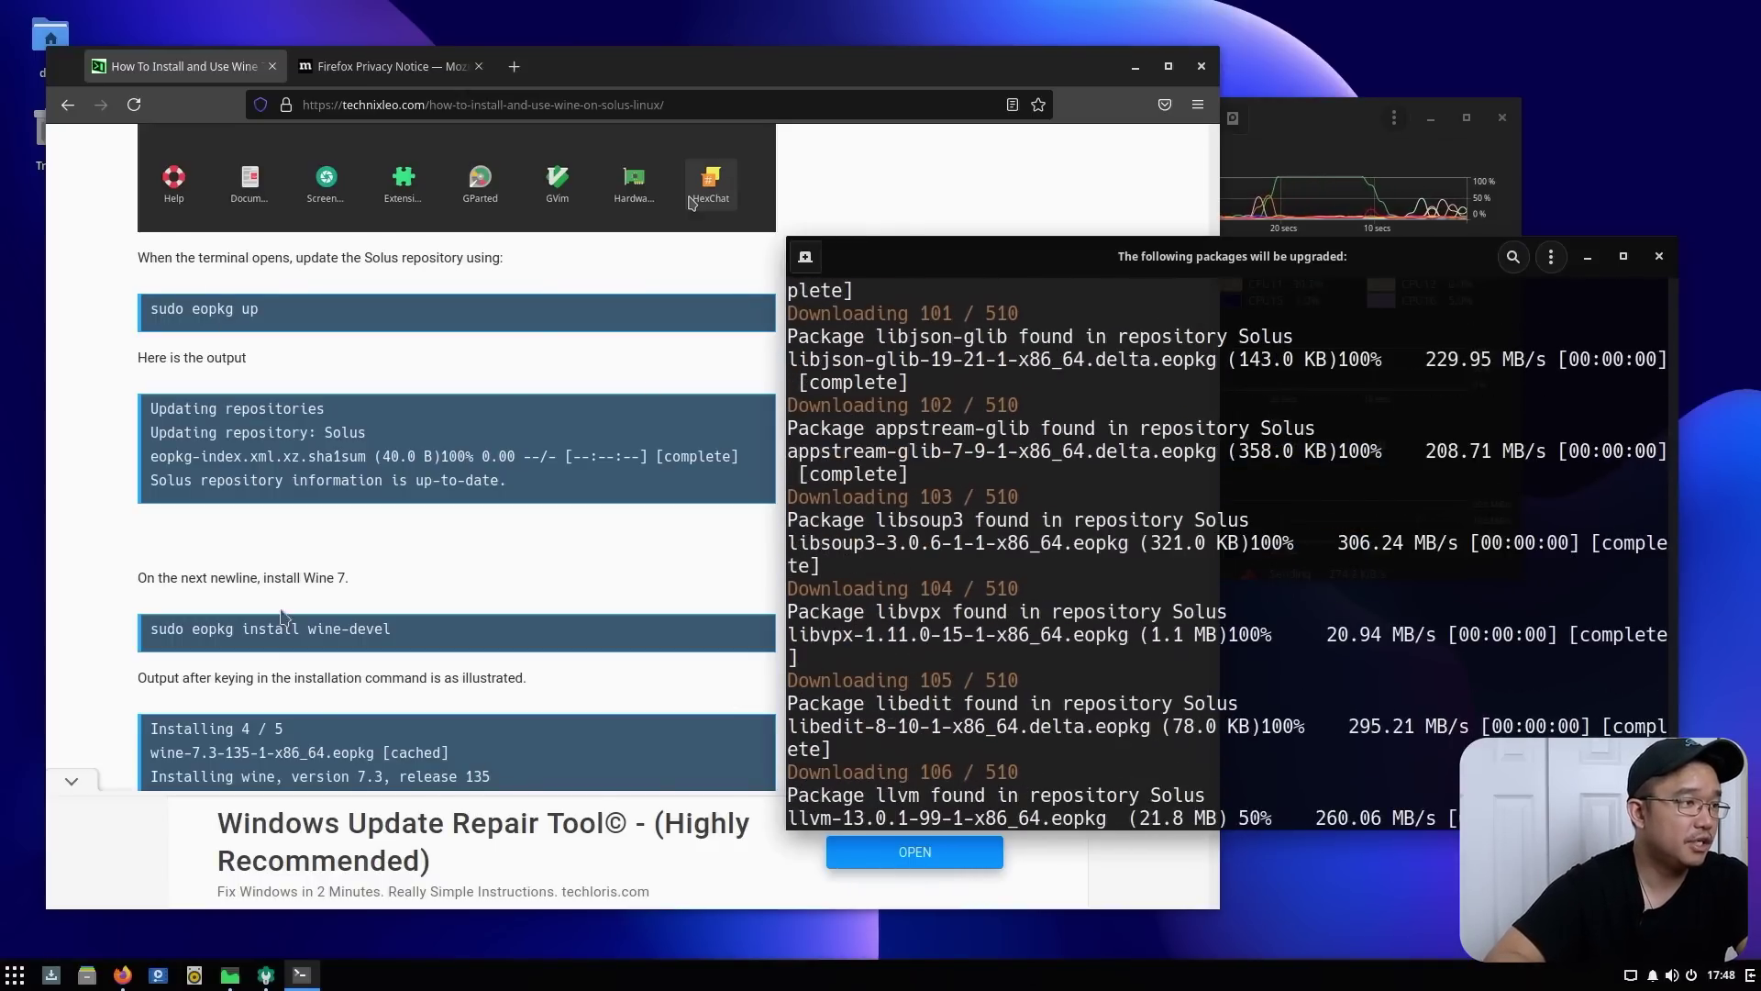
Review the wine-devel install command in the guide, then enlarge the terminal over most of the screen
left_click(376, 631)
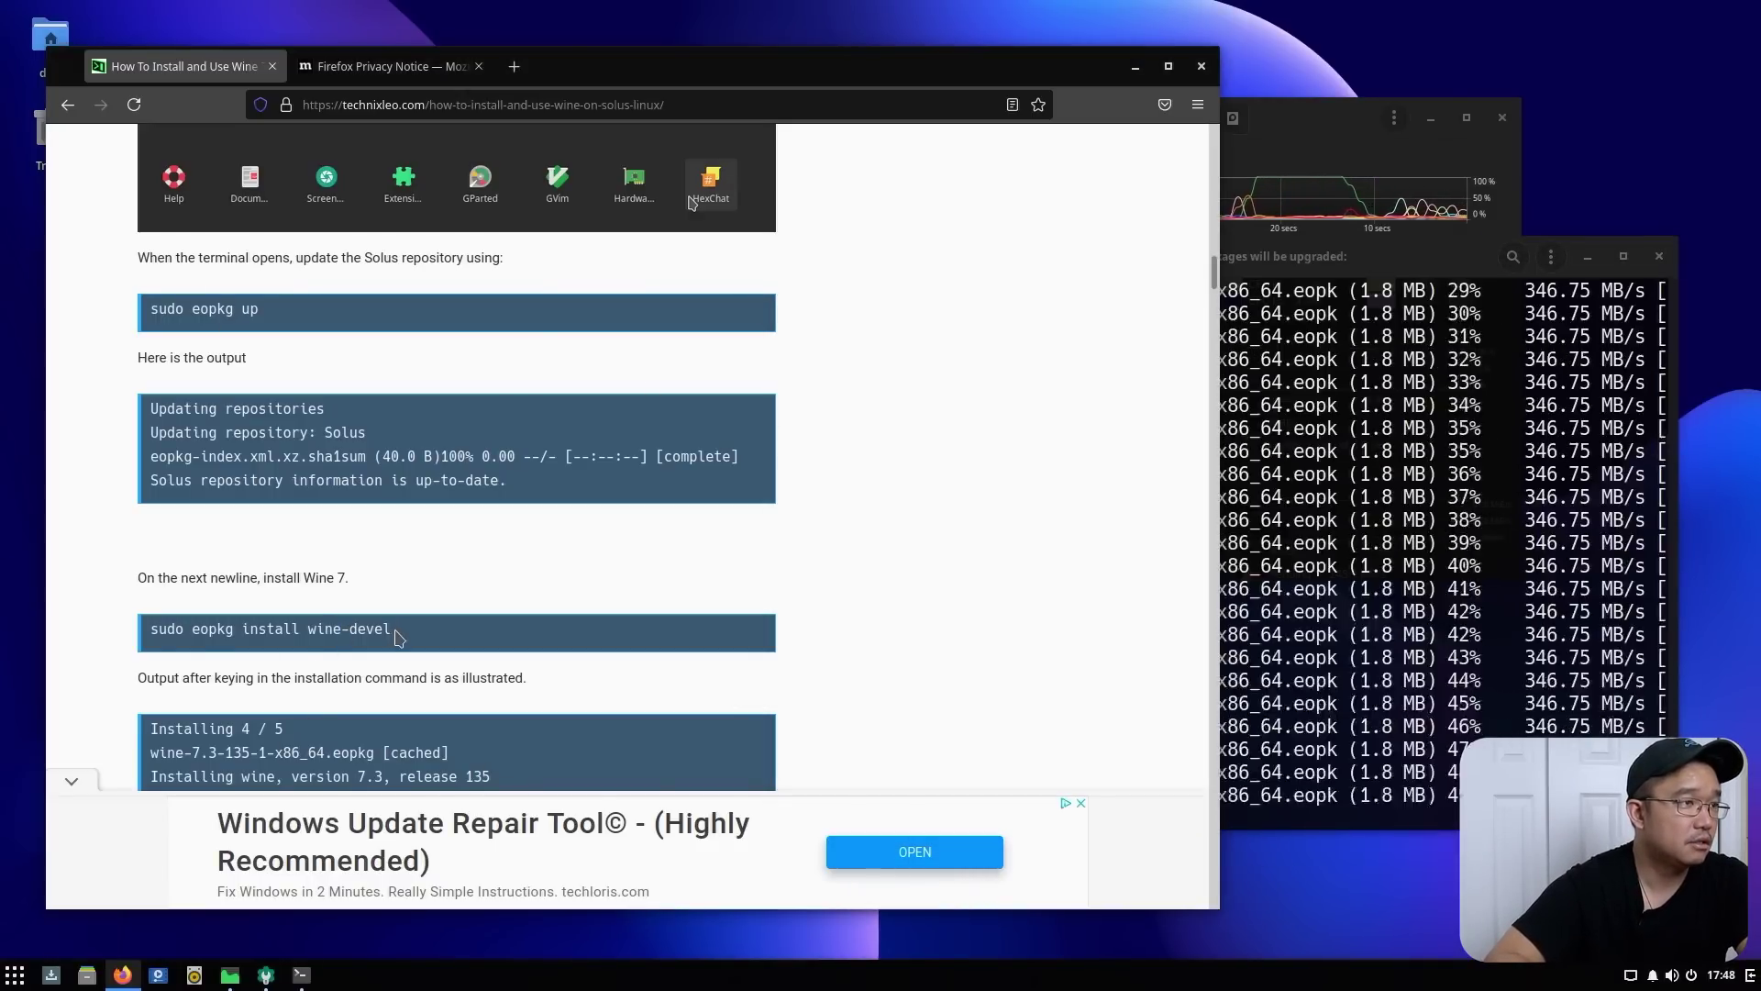
left_click_drag(389, 630, 244, 629)
left_click(268, 628)
scroll(474, 653, "down", 3)
scroll(474, 654, "down", 2)
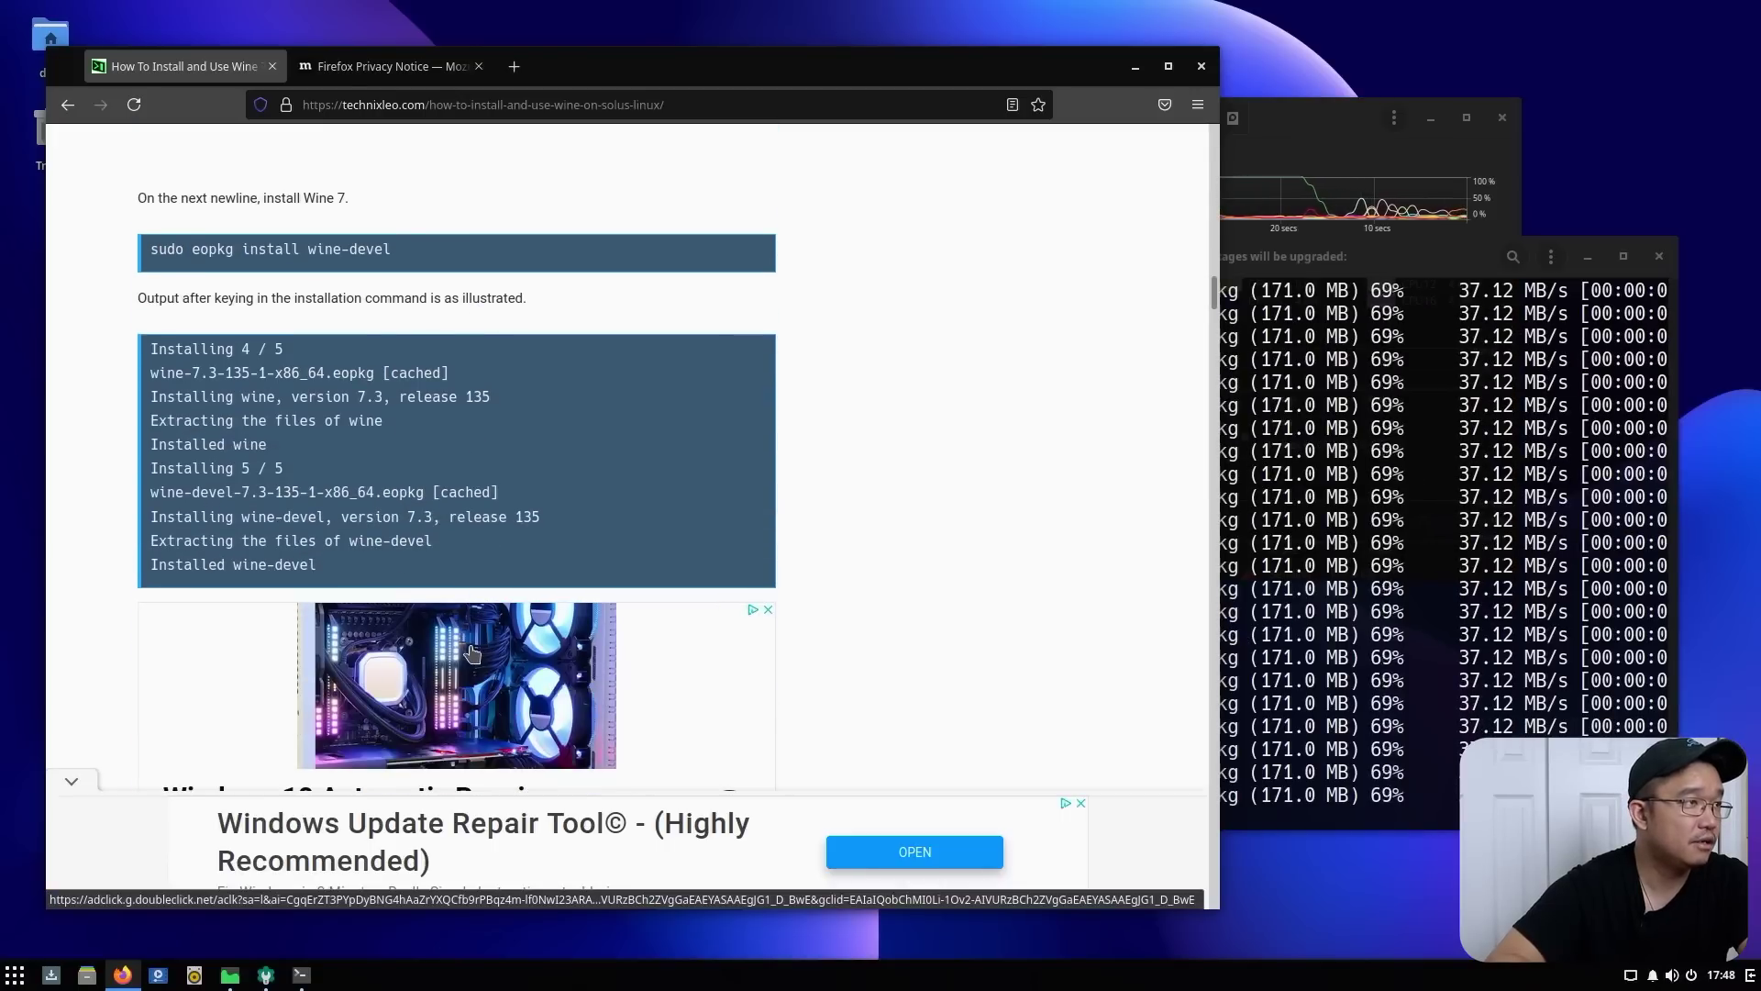
double_click(329, 254)
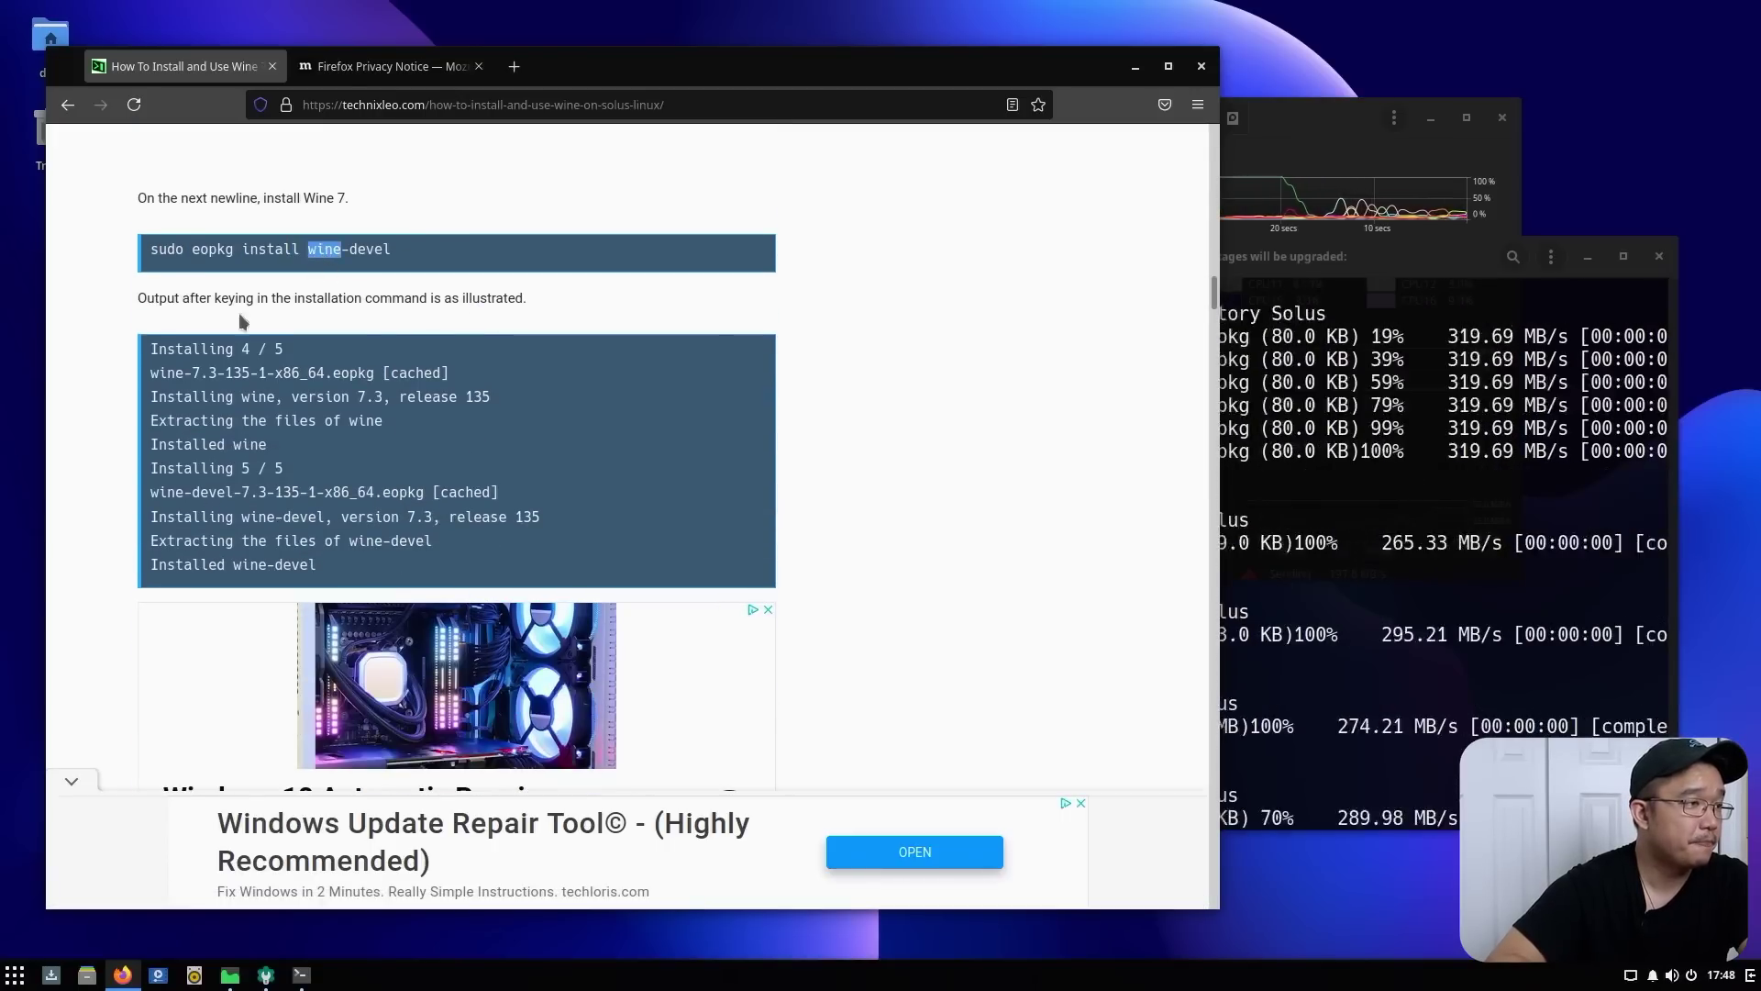
scroll(304, 438, "down", 4)
scroll(305, 439, "up", 2)
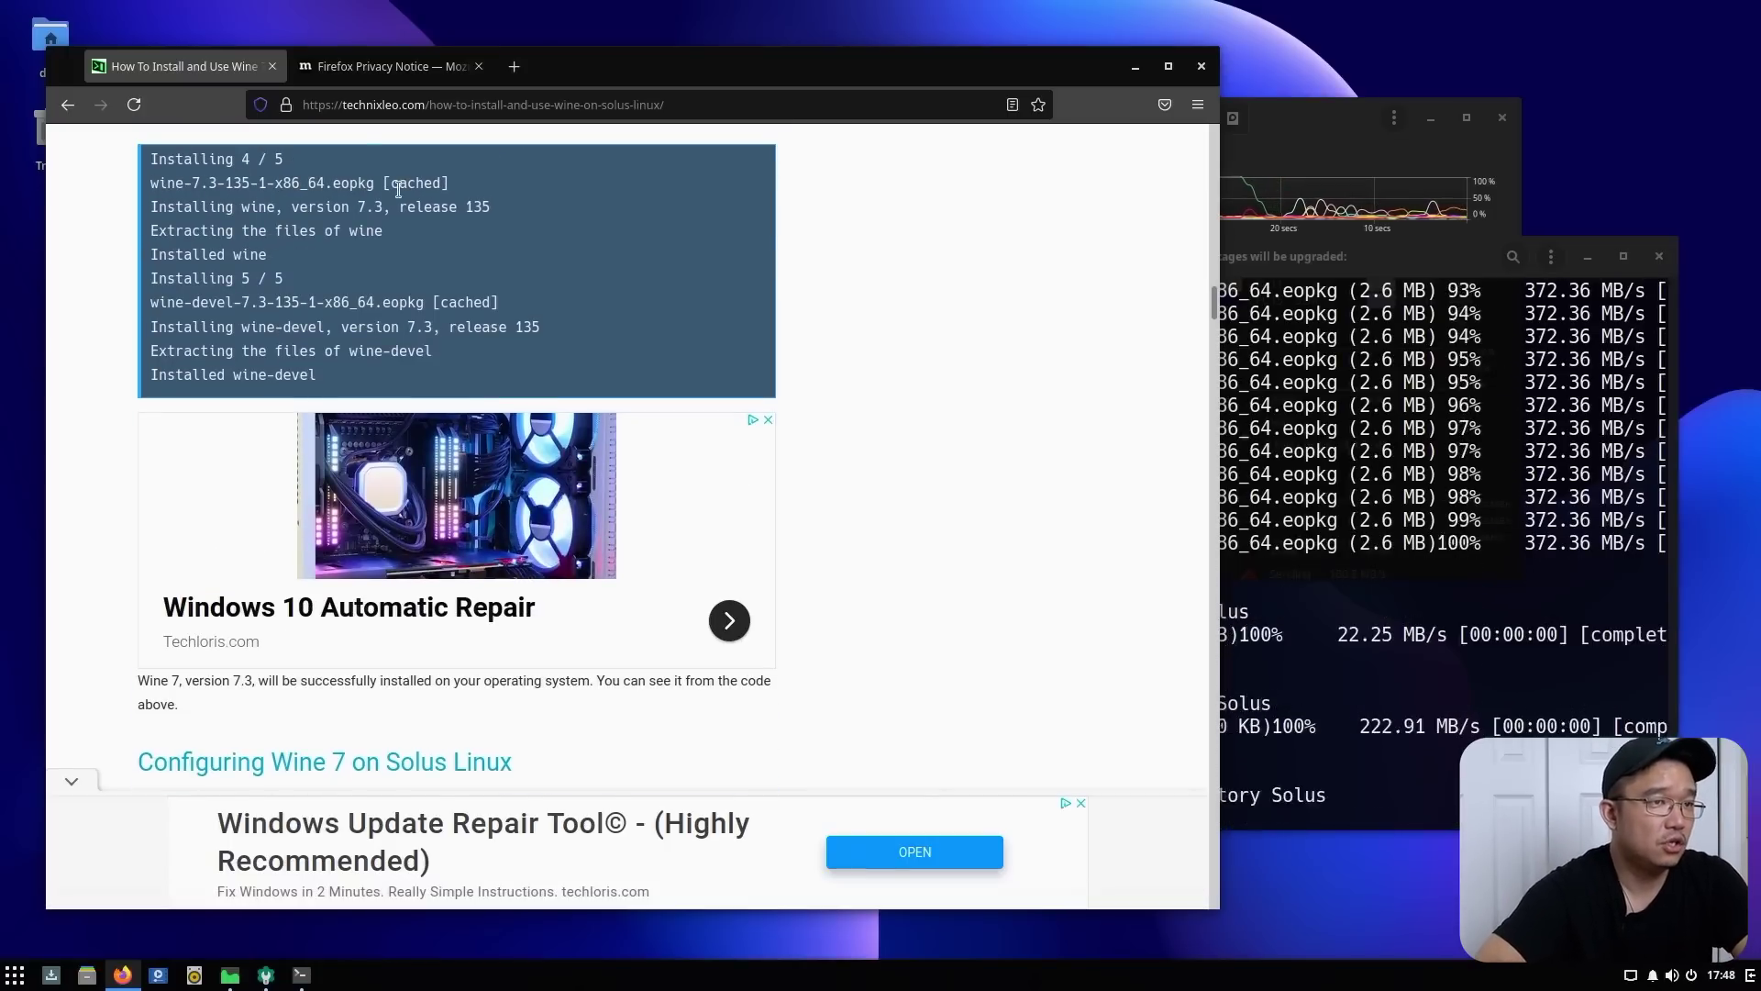
left_click(1397, 254)
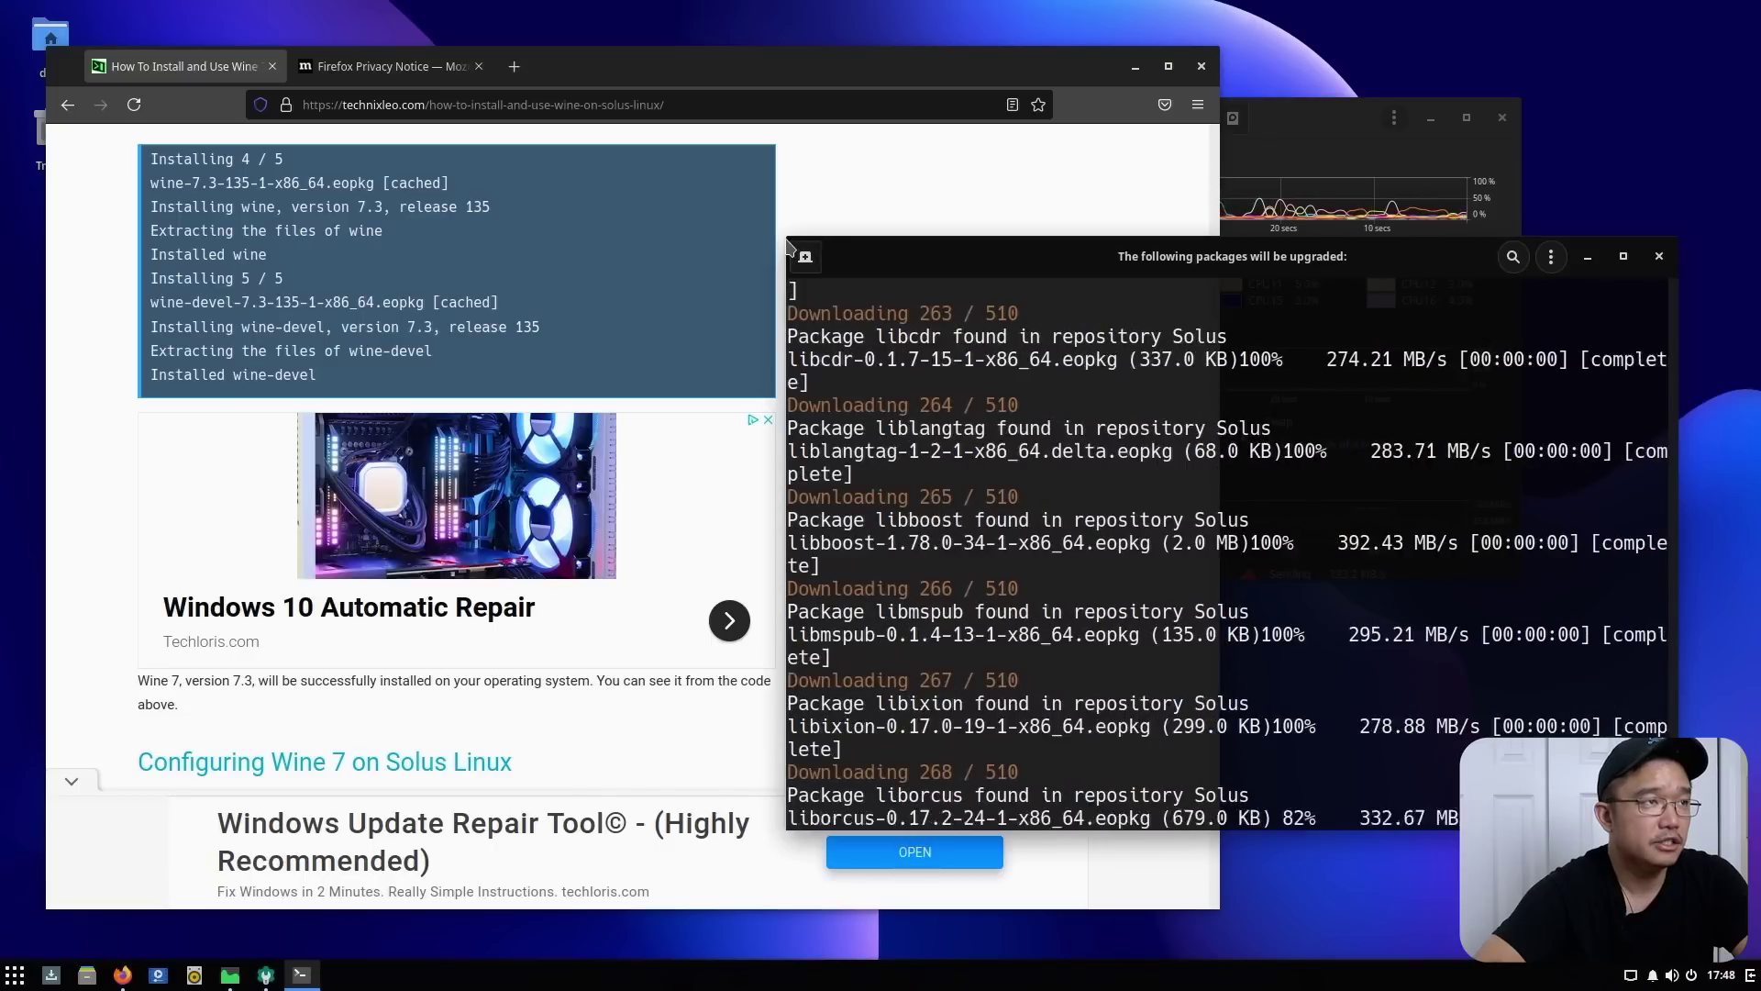
left_click_drag(789, 248, 155, 181)
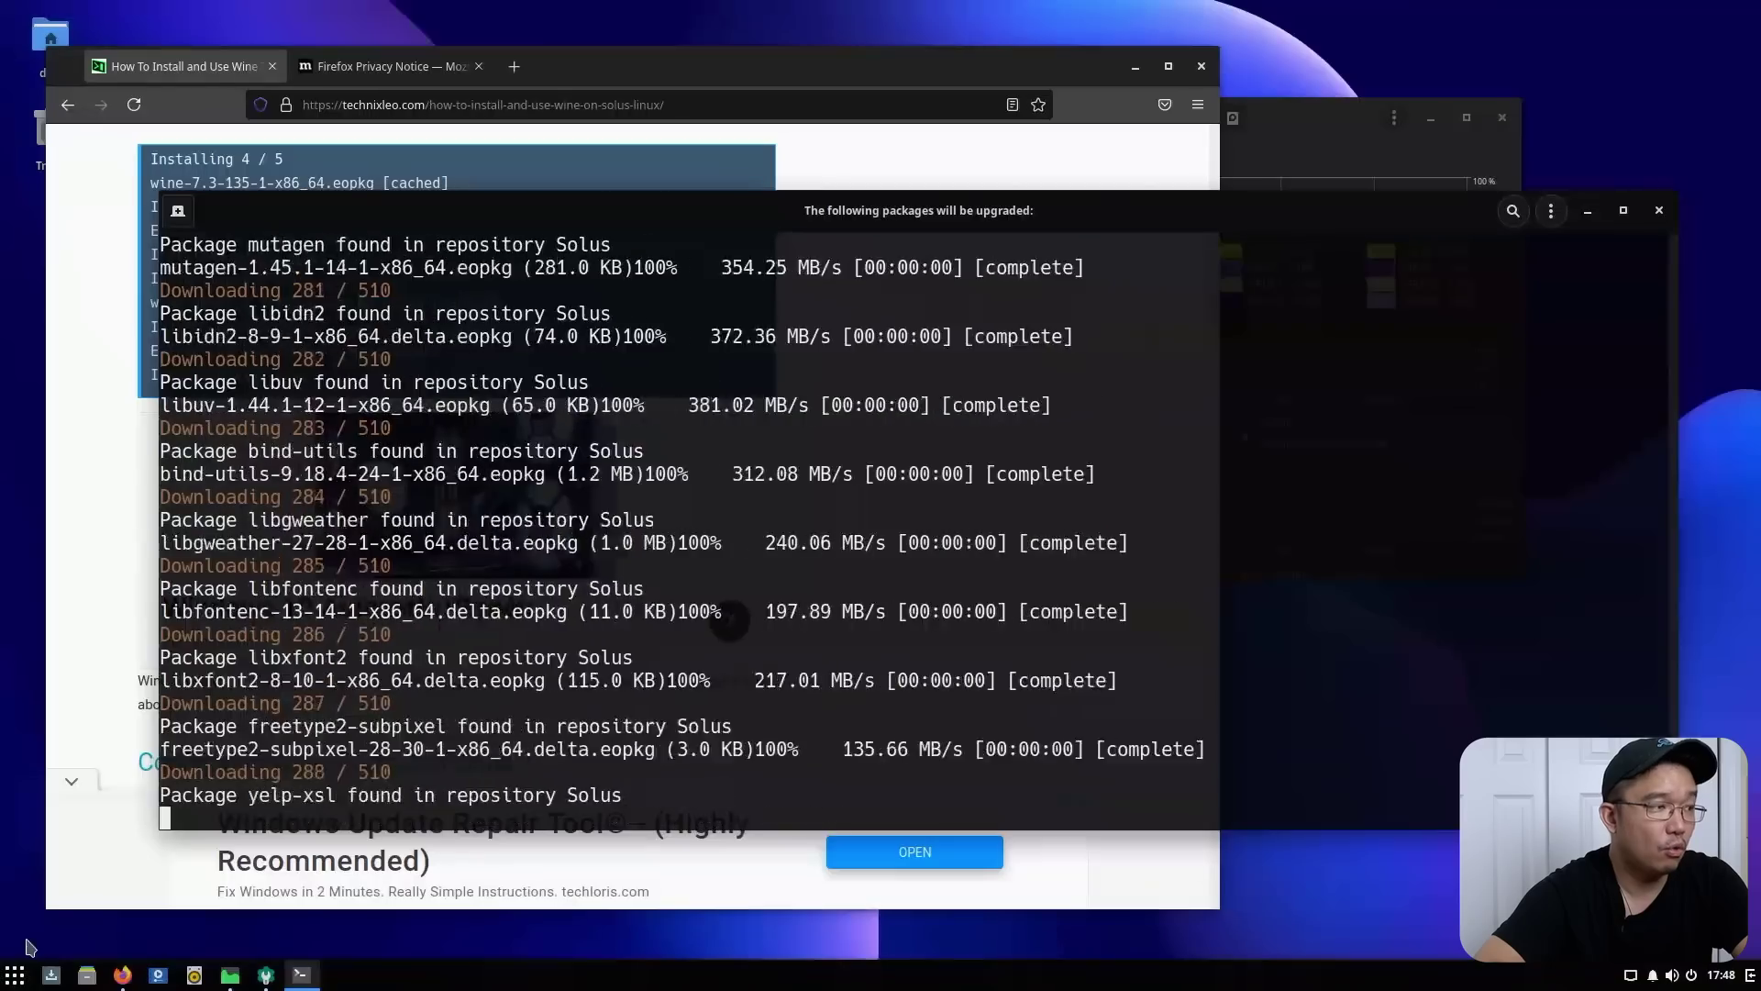
key("super")
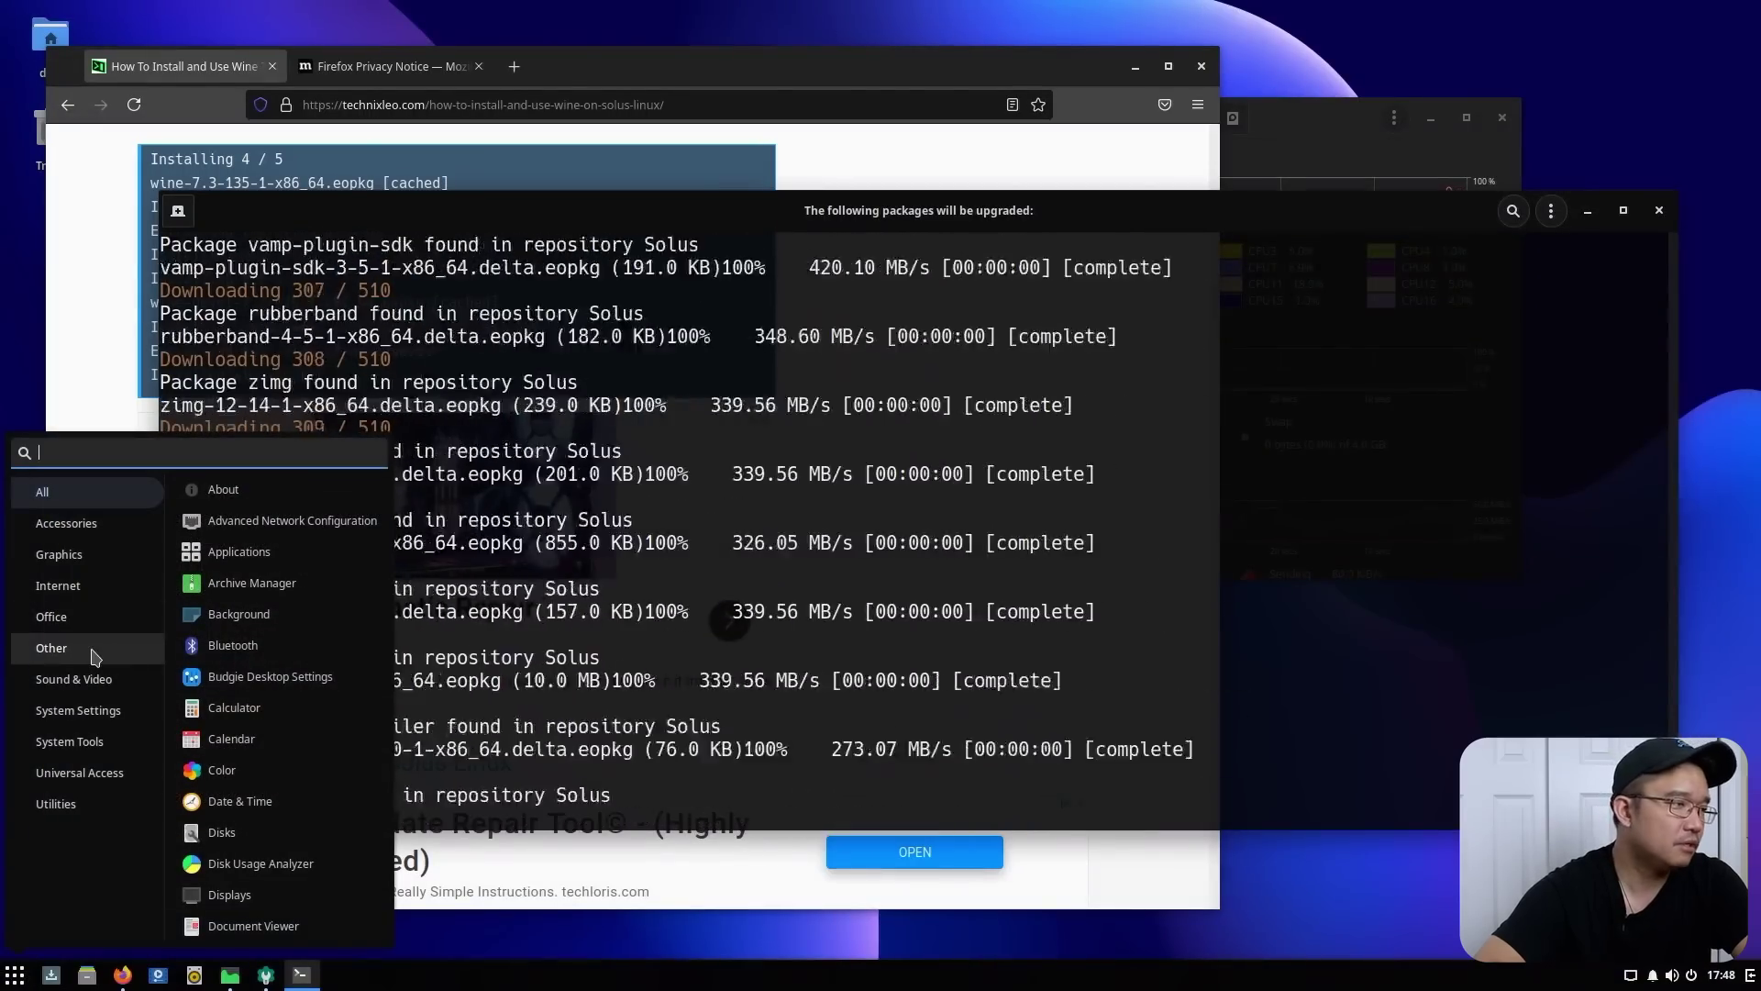
left_click(94, 651)
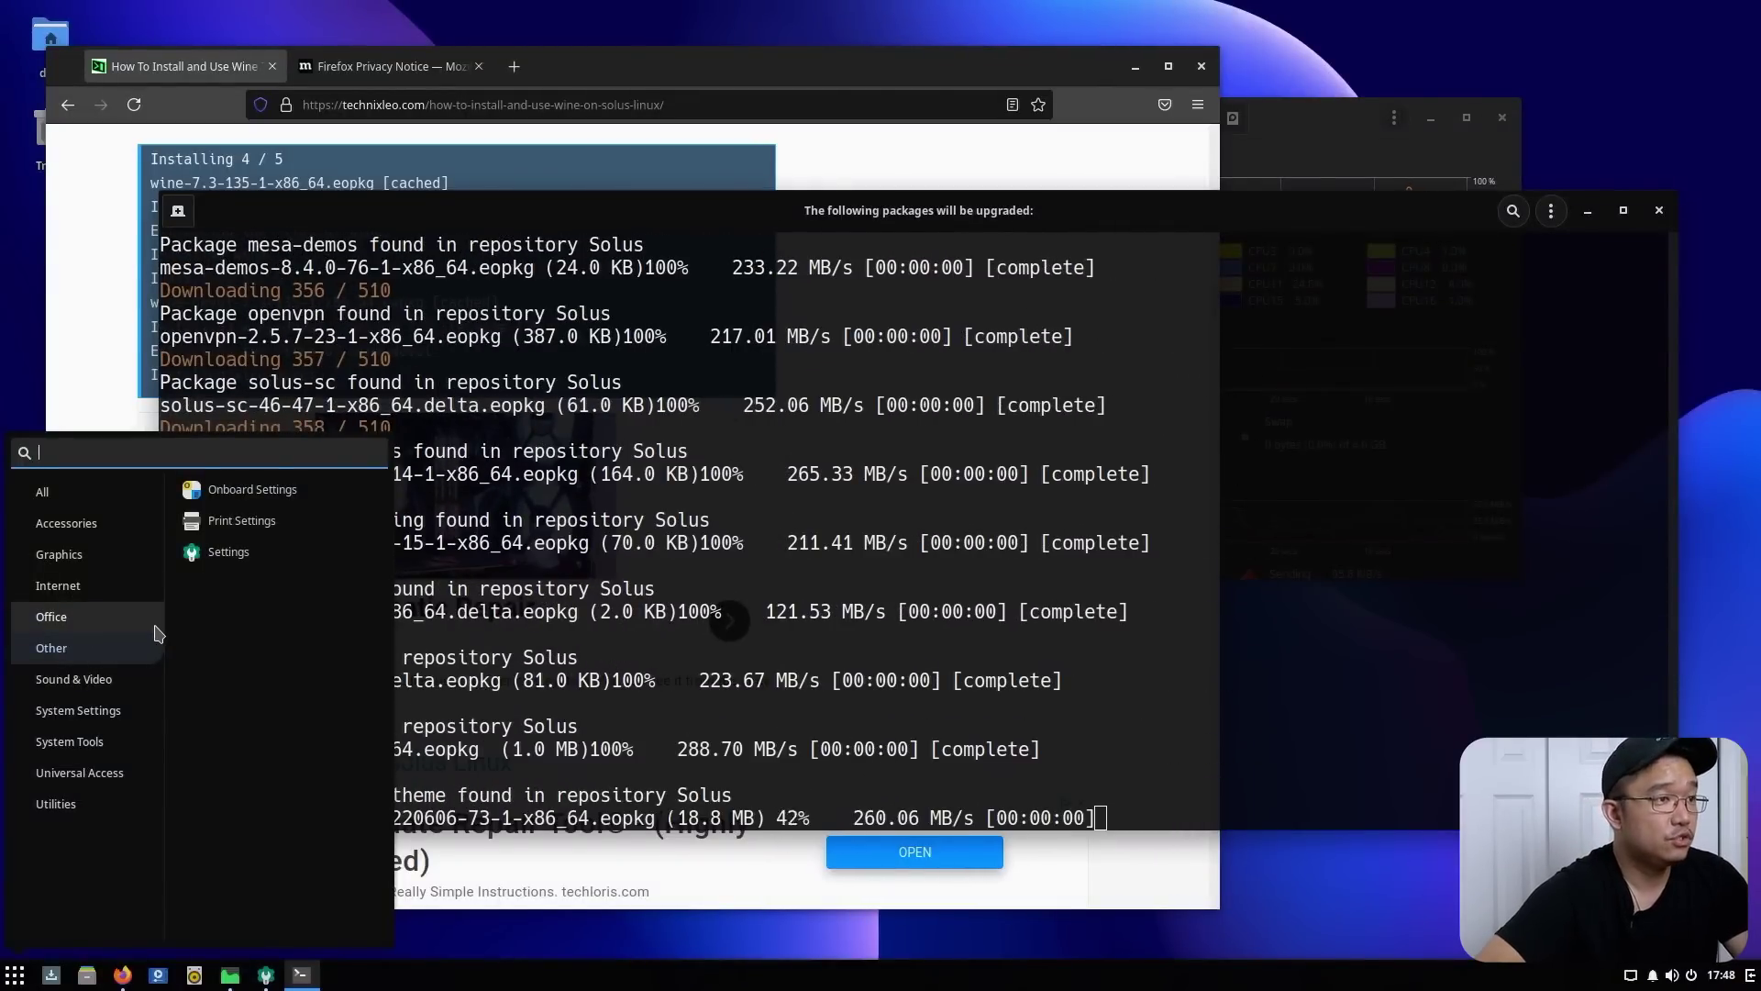
left_click(722, 575)
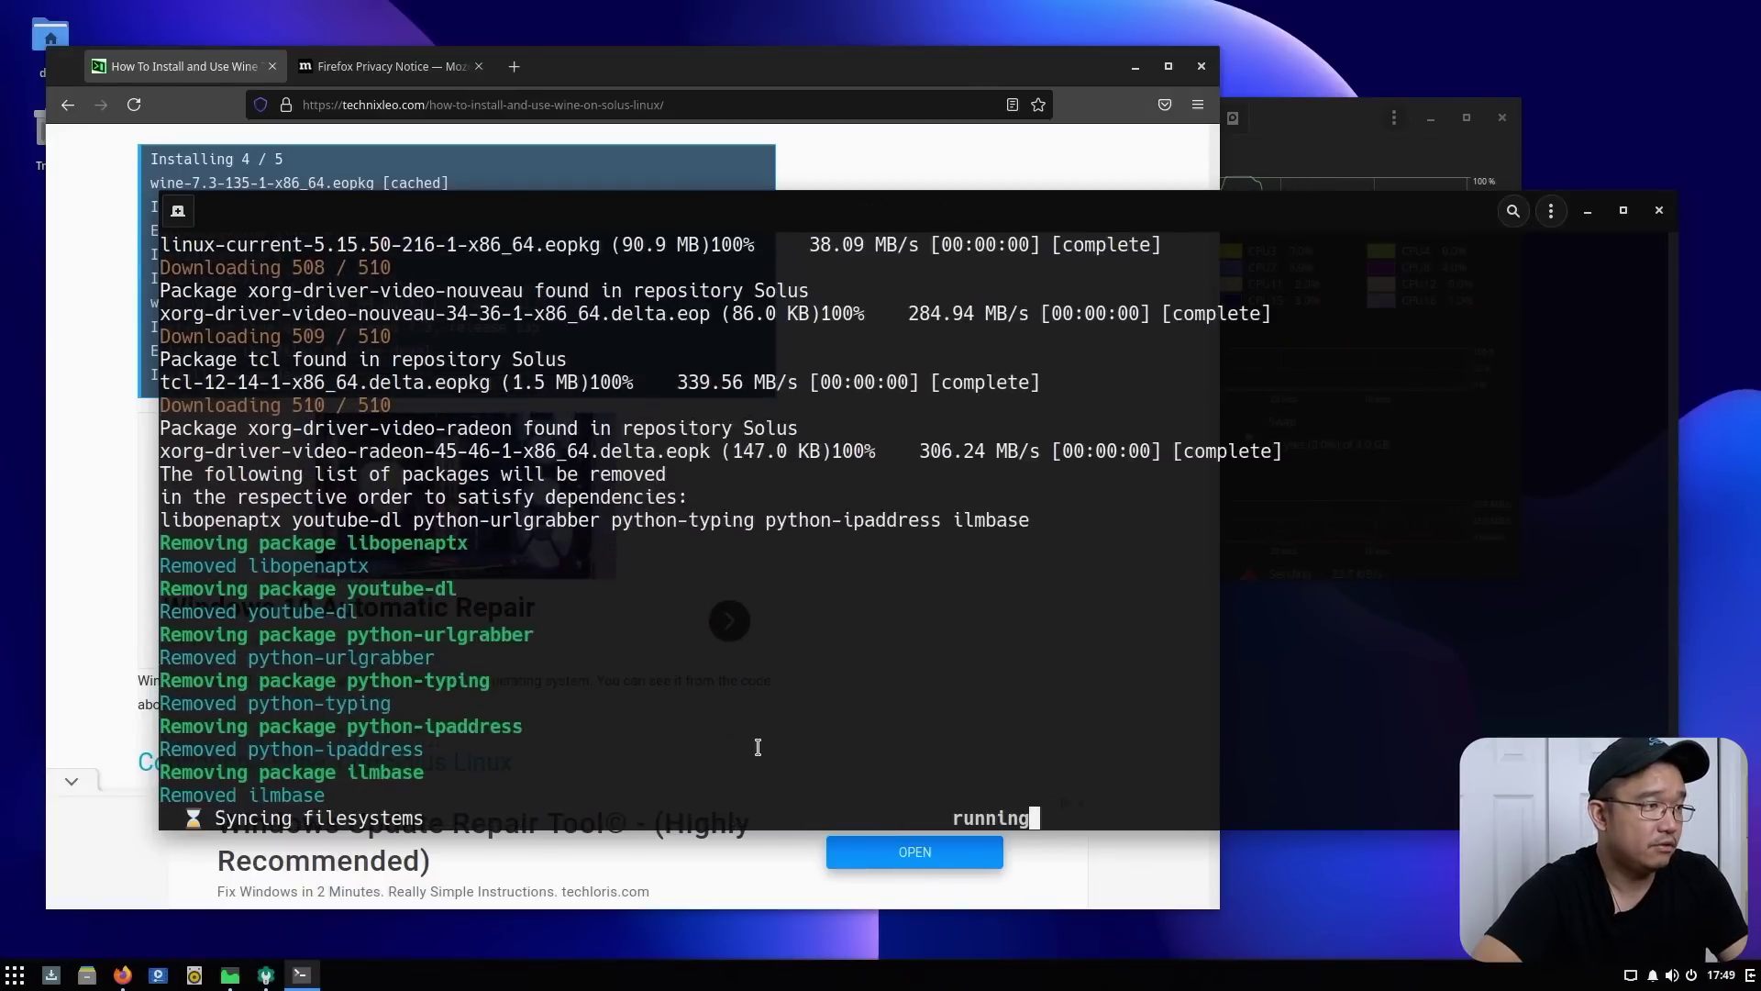
left_click(1317, 161)
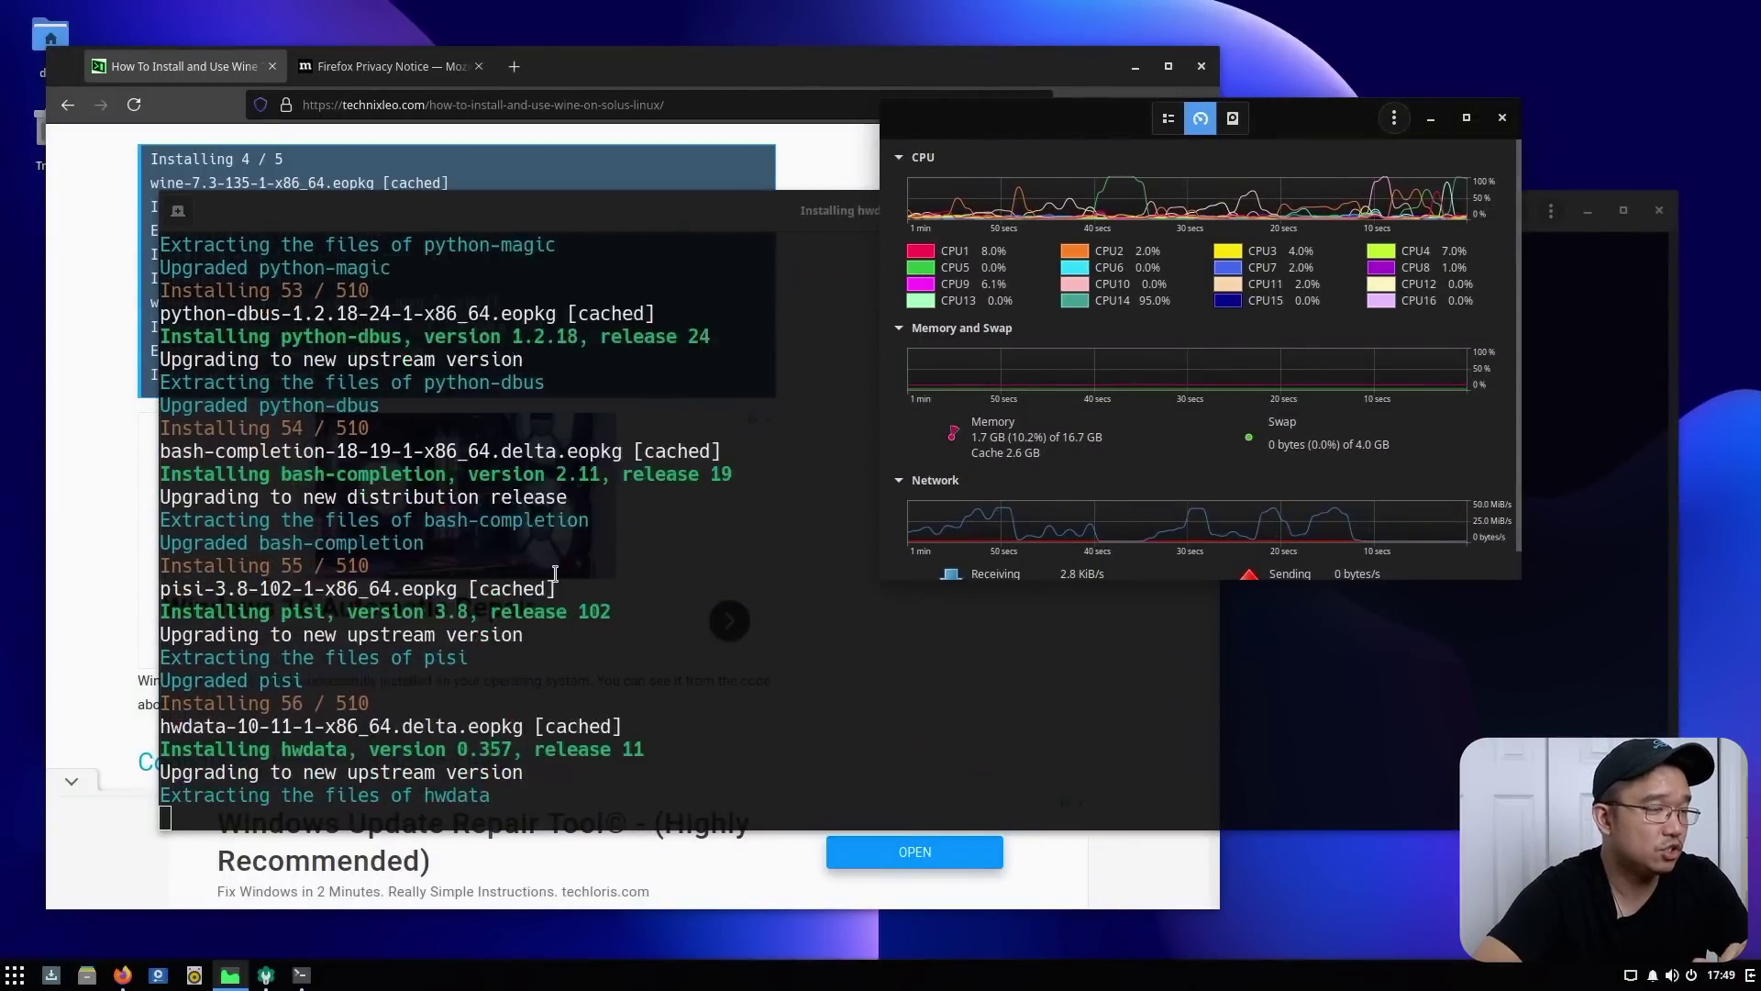
left_click(555, 574)
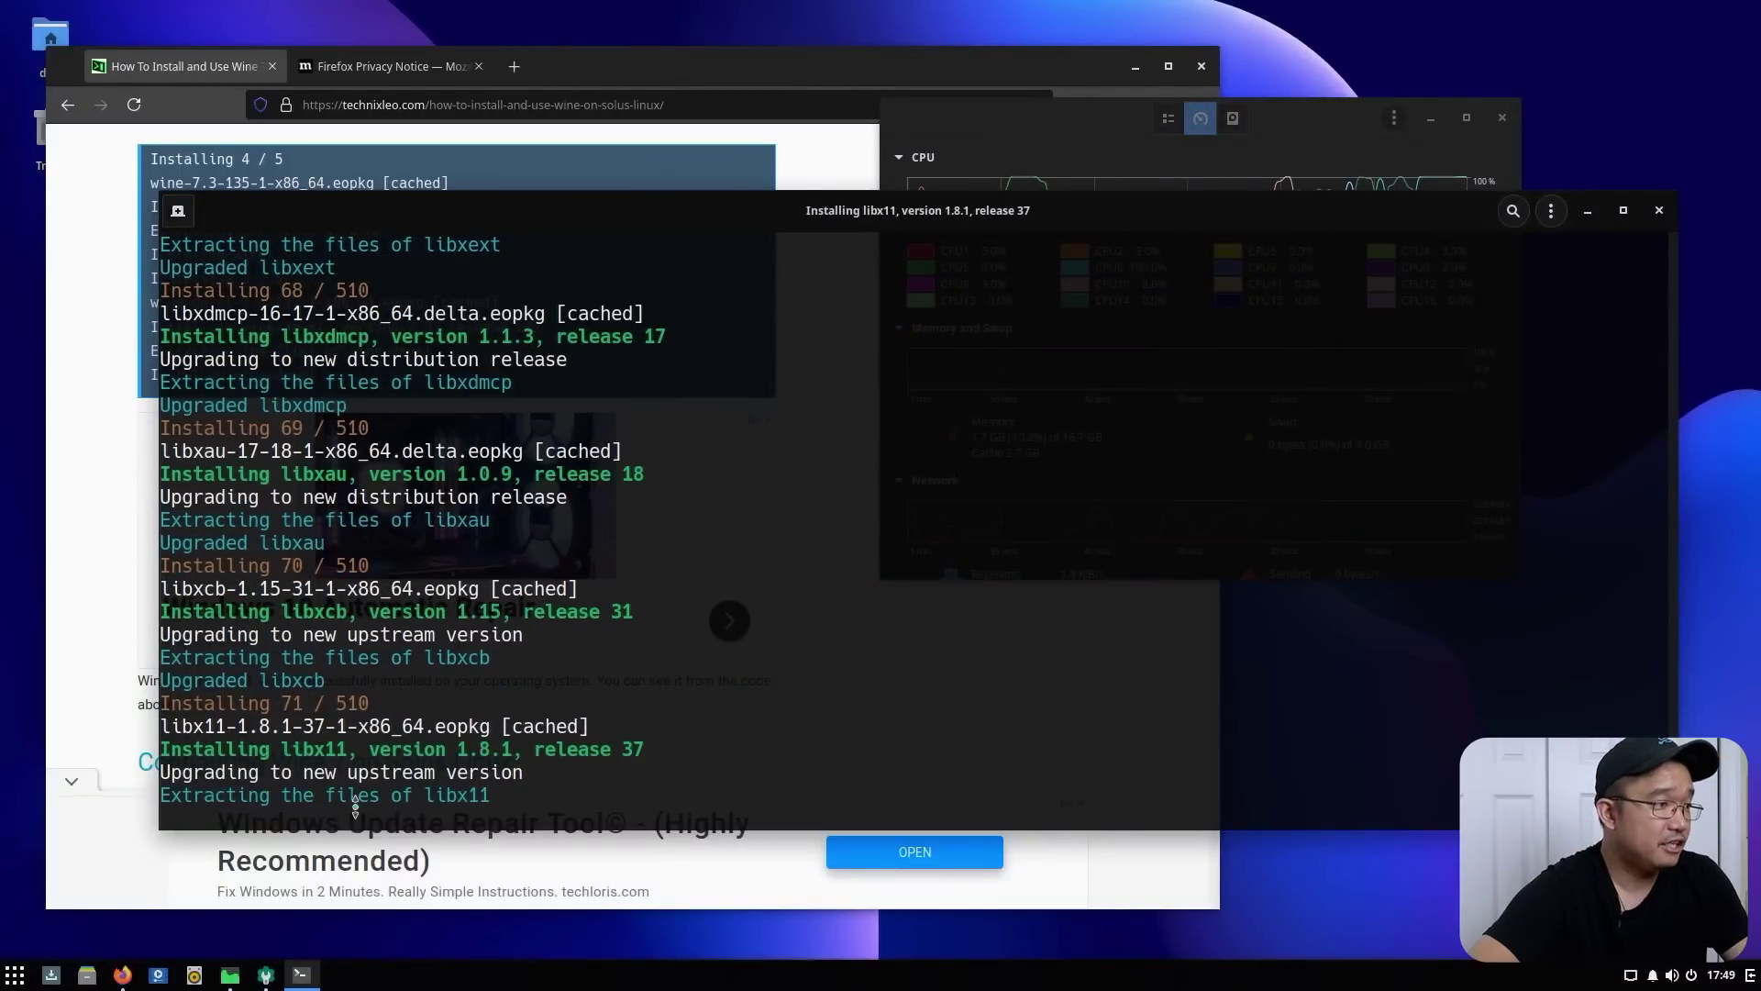
left_click(10, 980)
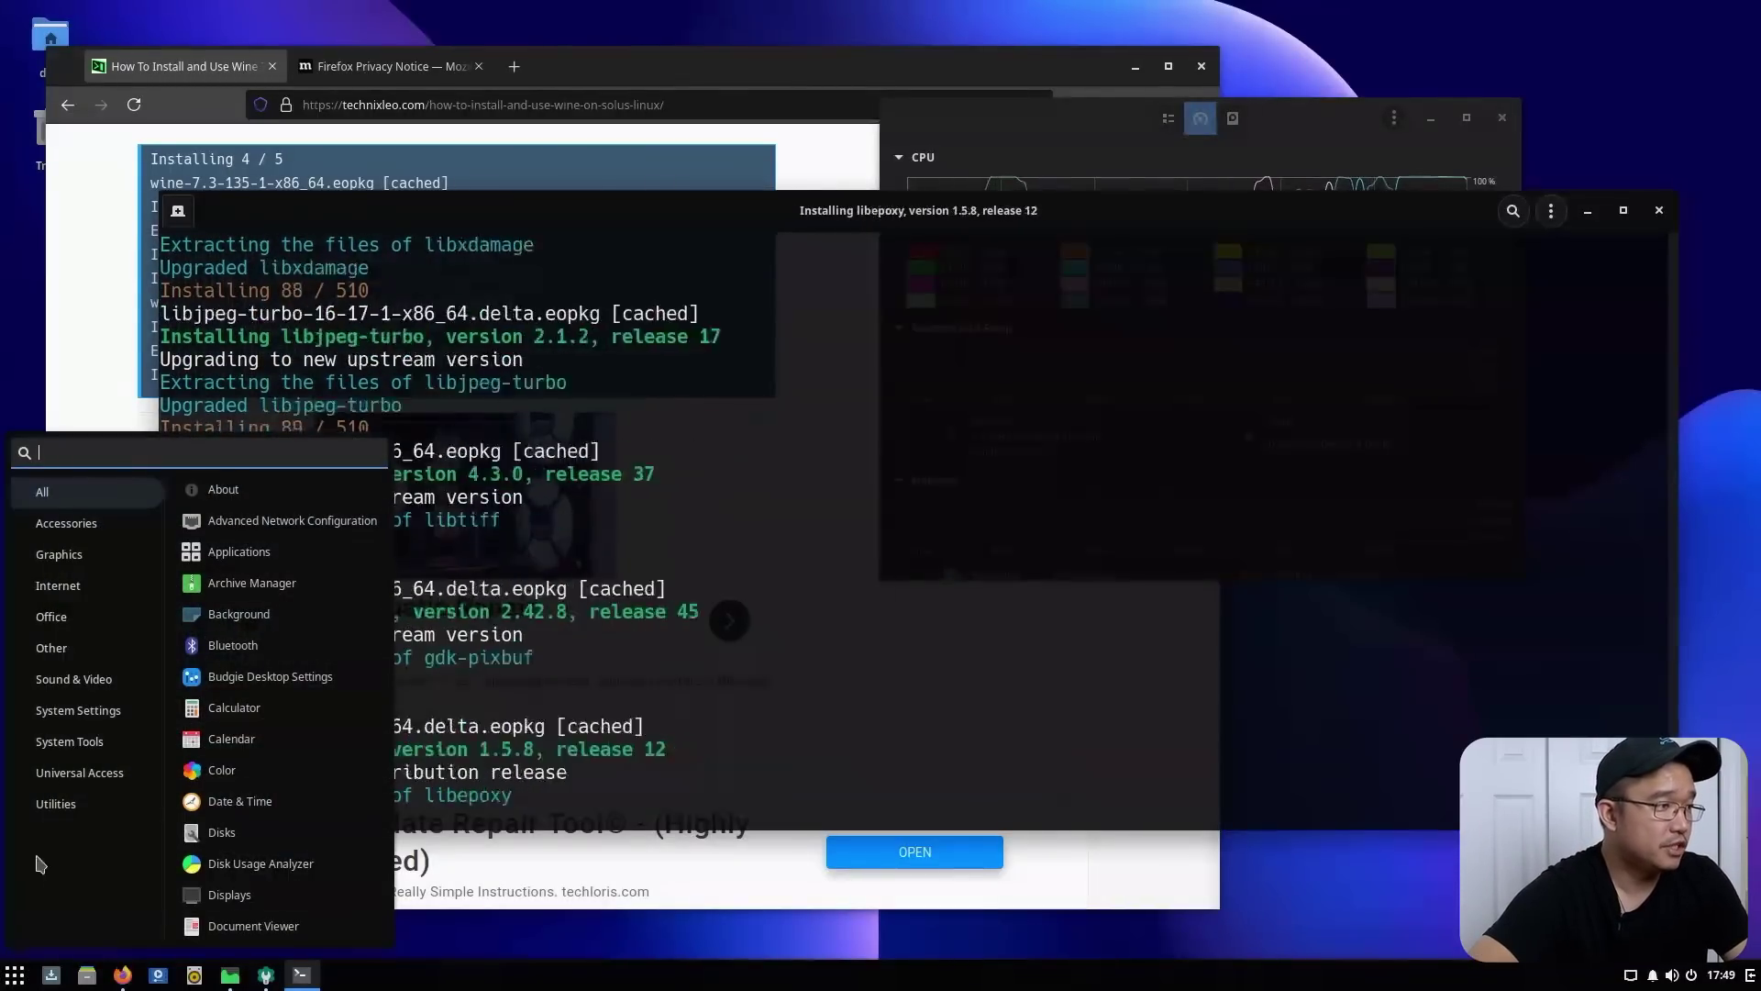
left_click(81, 561)
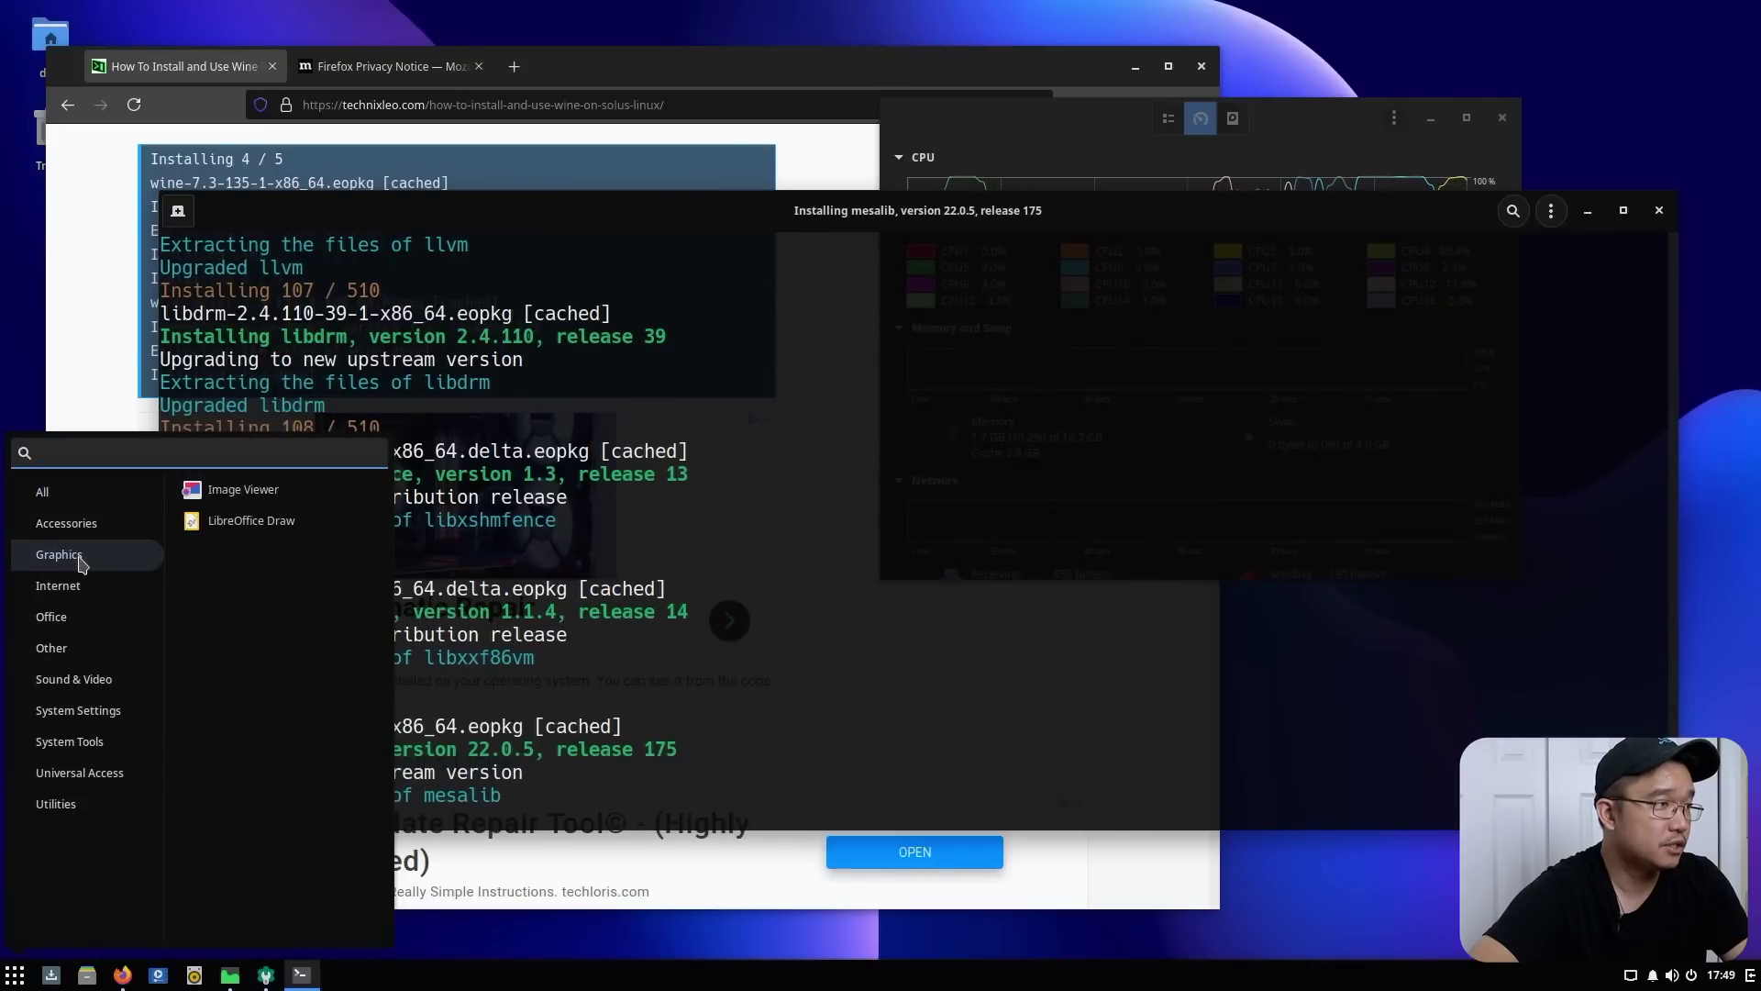
left_click(81, 589)
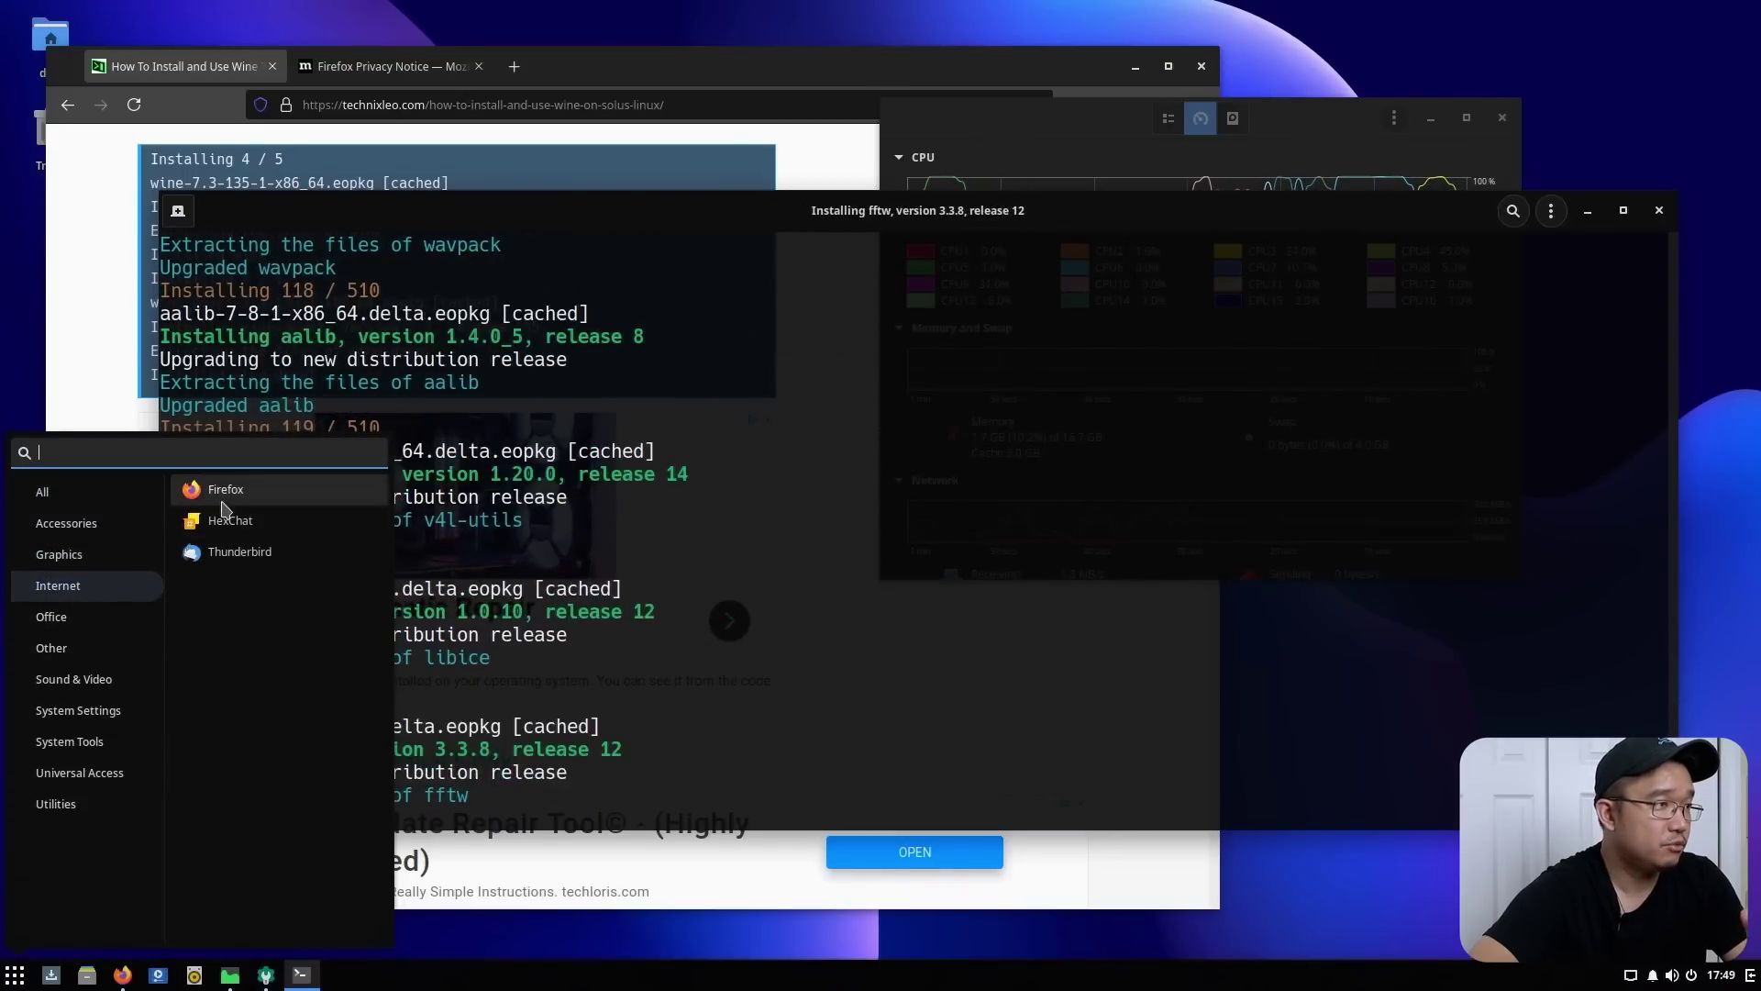
left_click(66, 616)
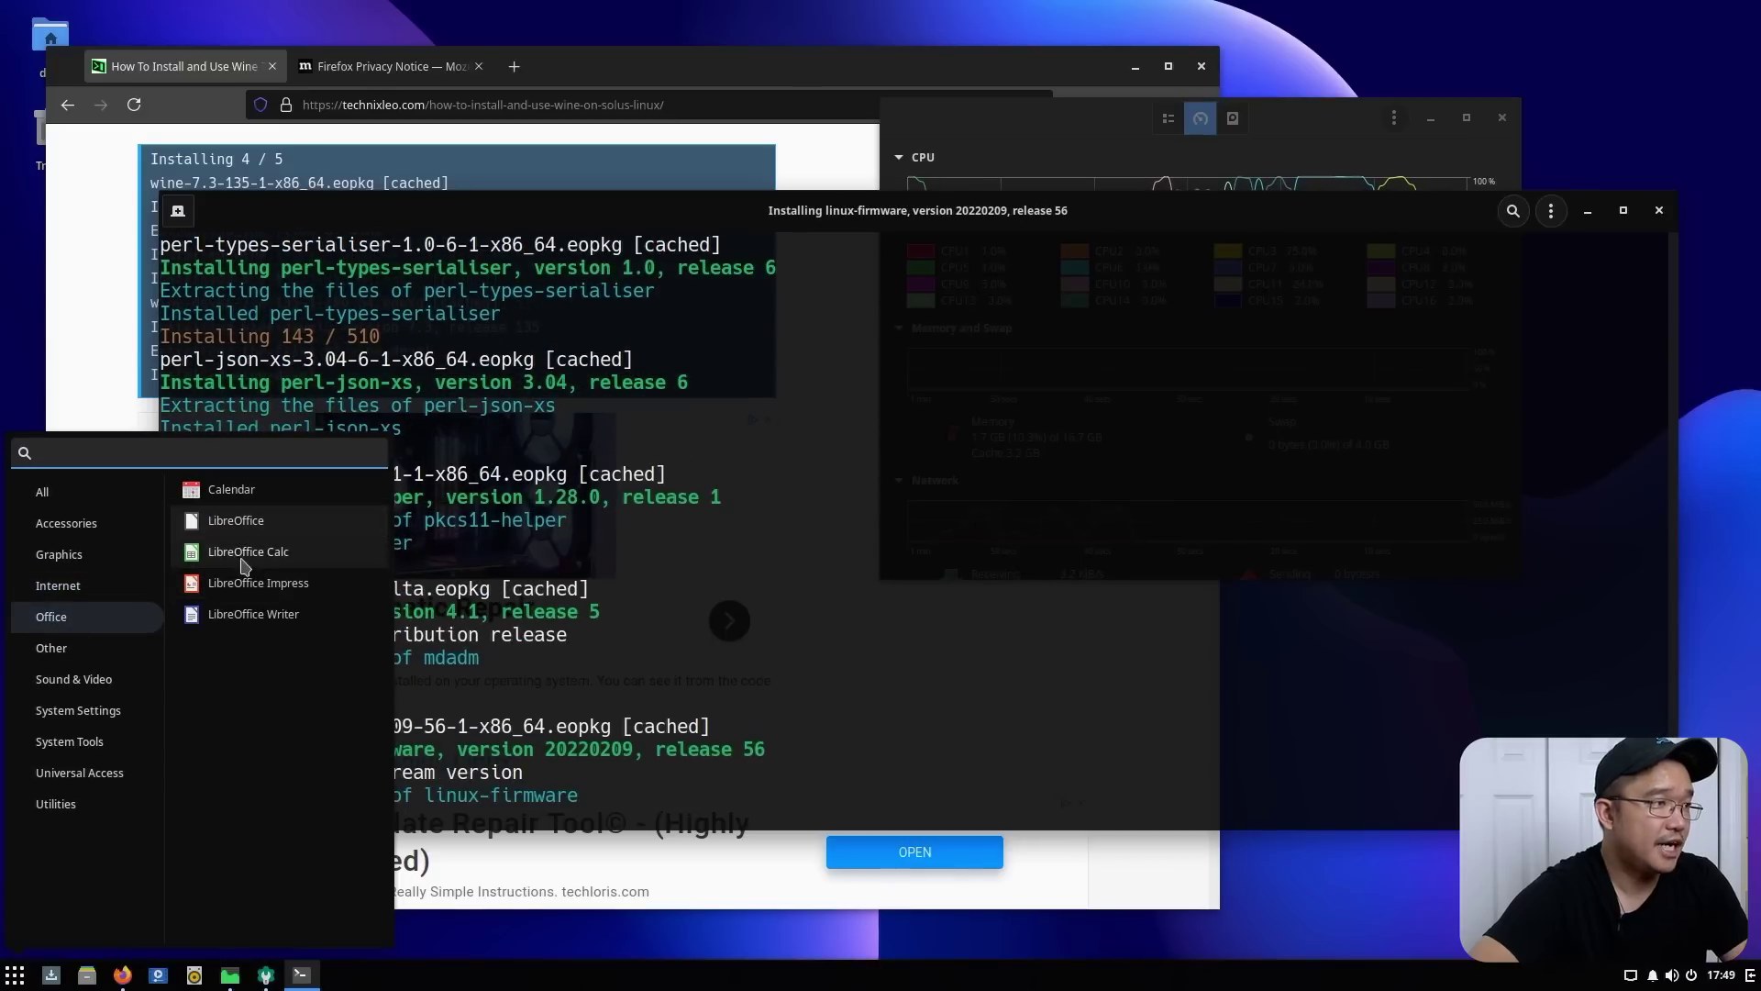
left_click(255, 616)
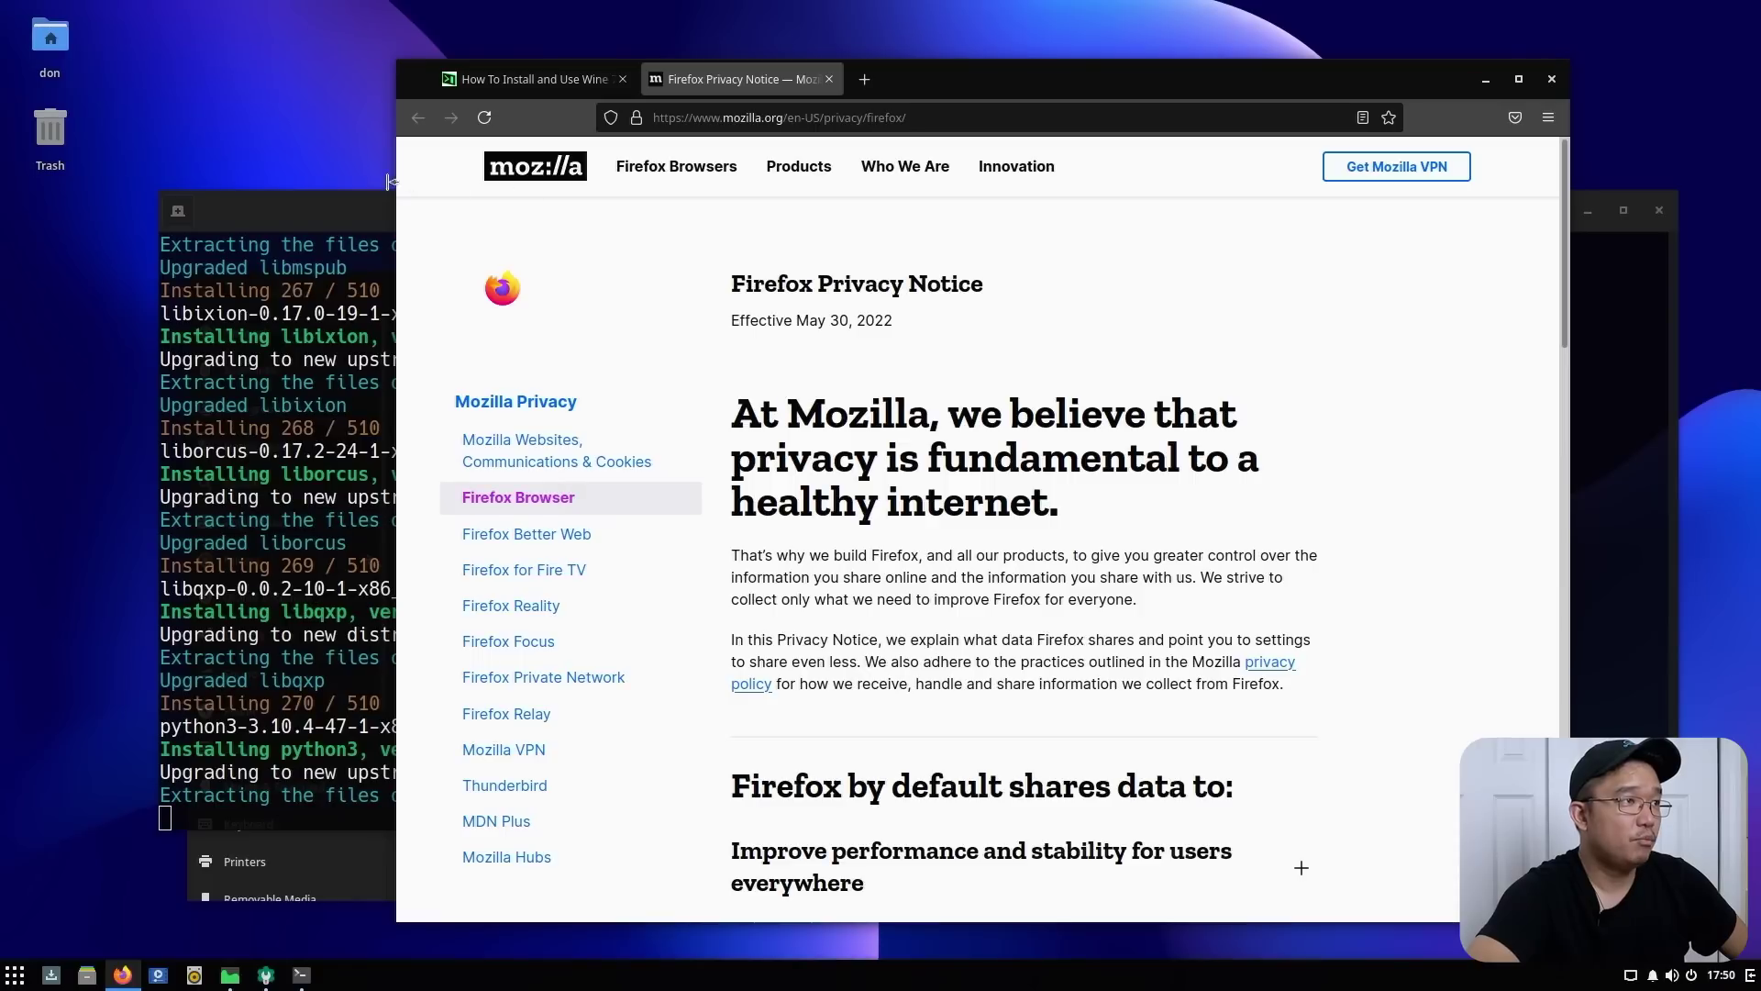
Rearrange the terminal and Firefox windows to check the finished upgrade
left_click(355, 211)
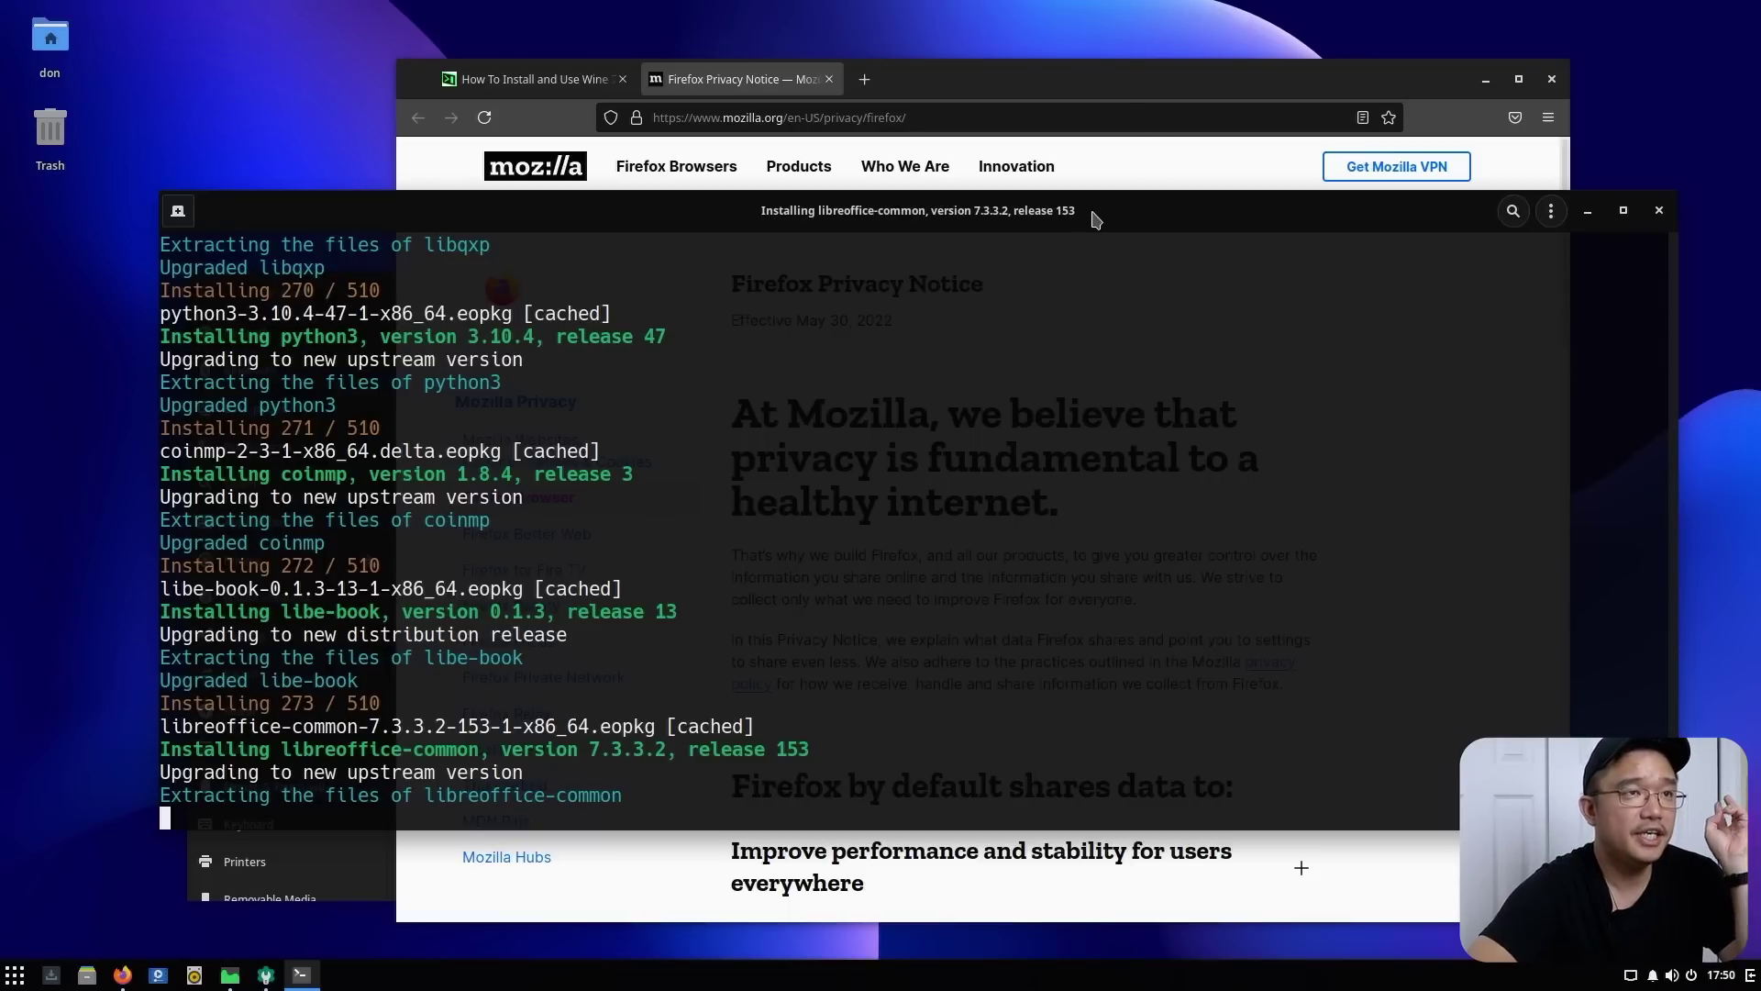
left_click_drag(1102, 217, 979, 181)
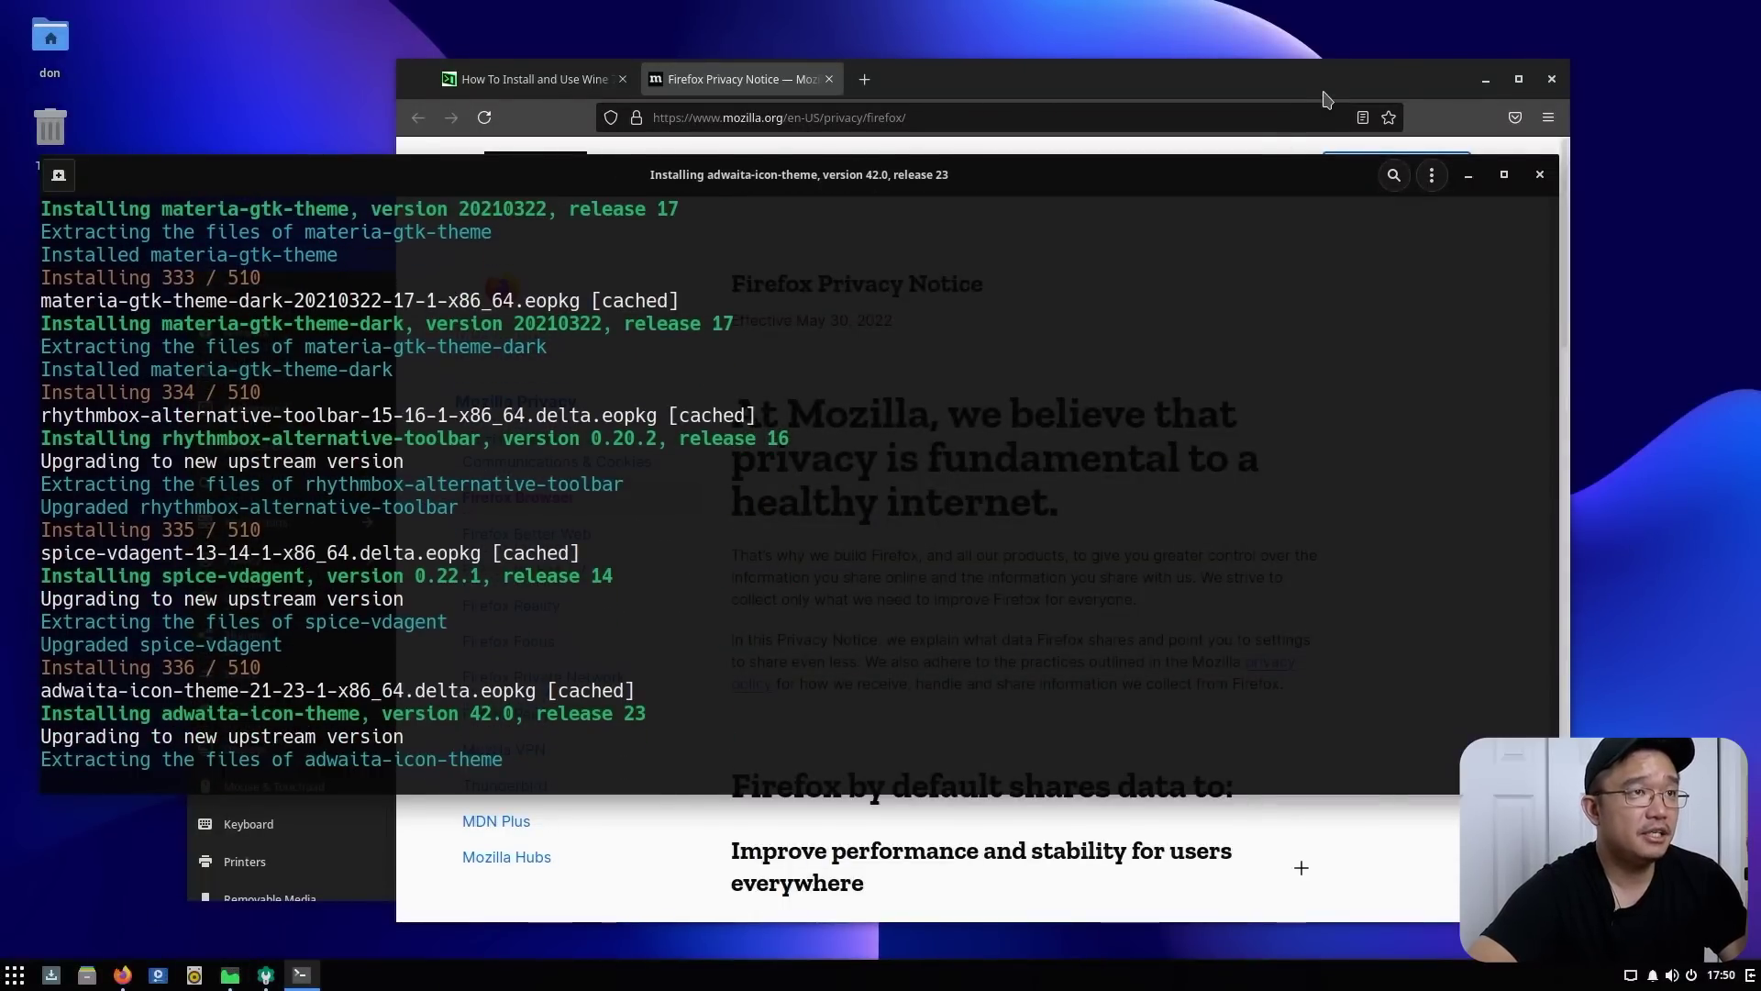
left_click_drag(1327, 98, 1441, 79)
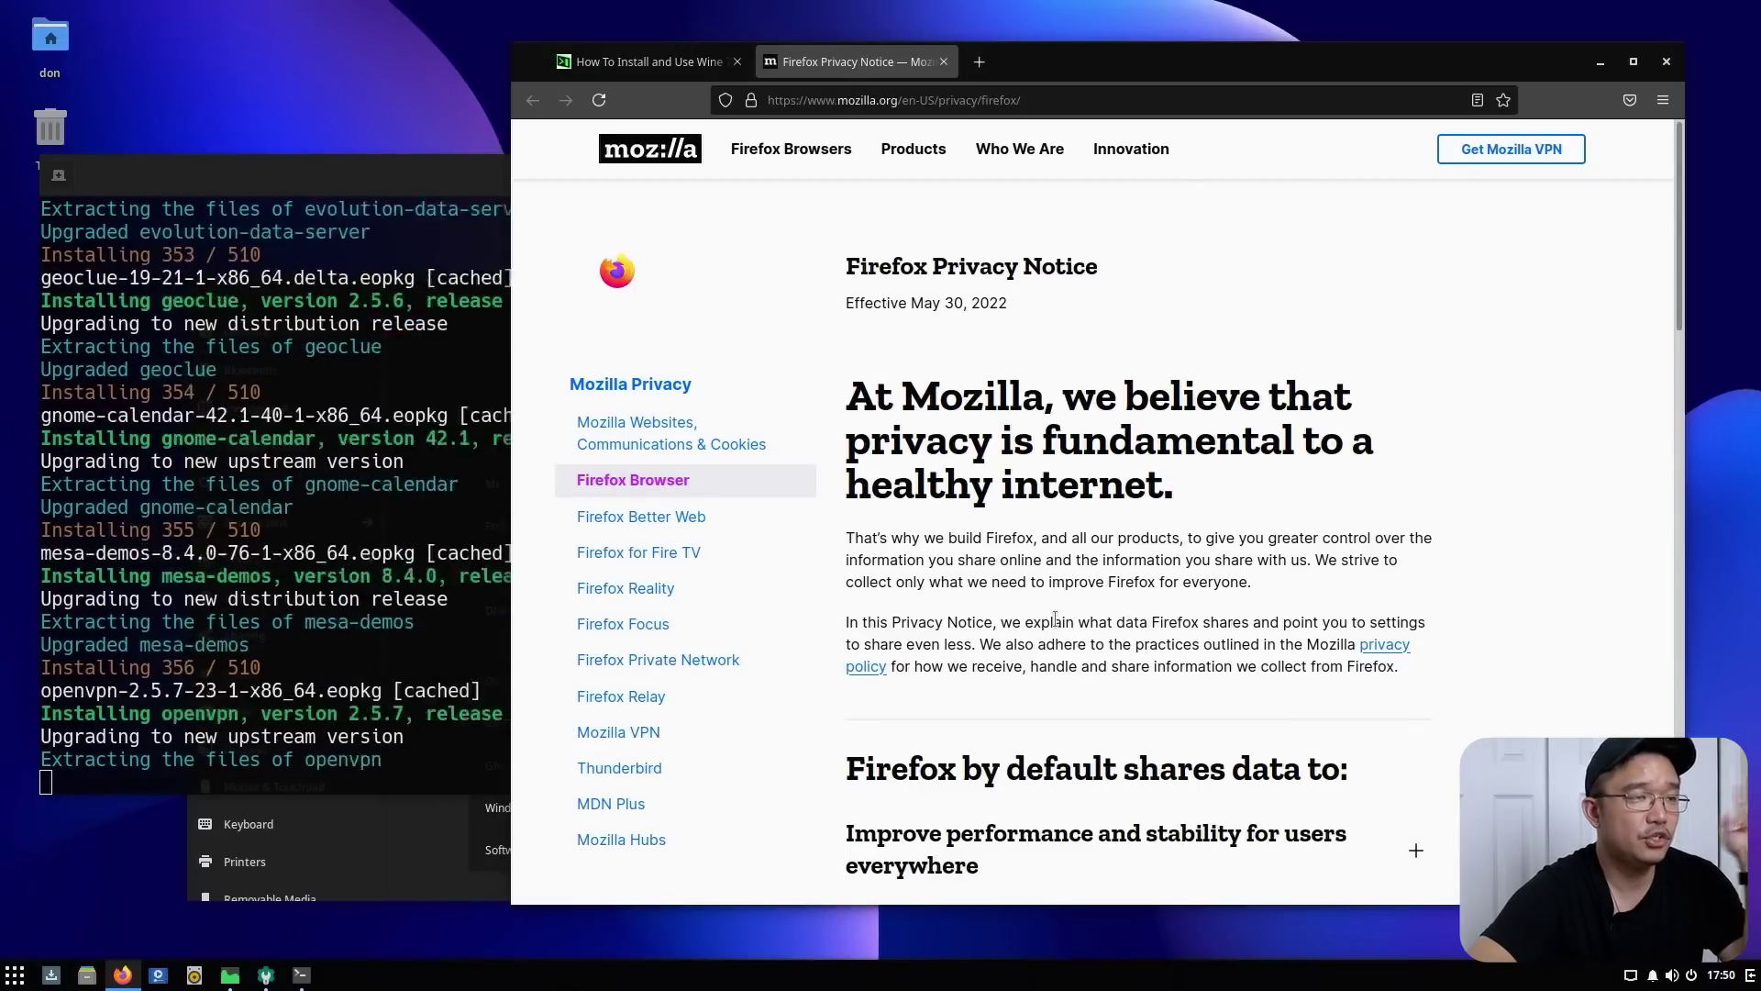
left_click(488, 607)
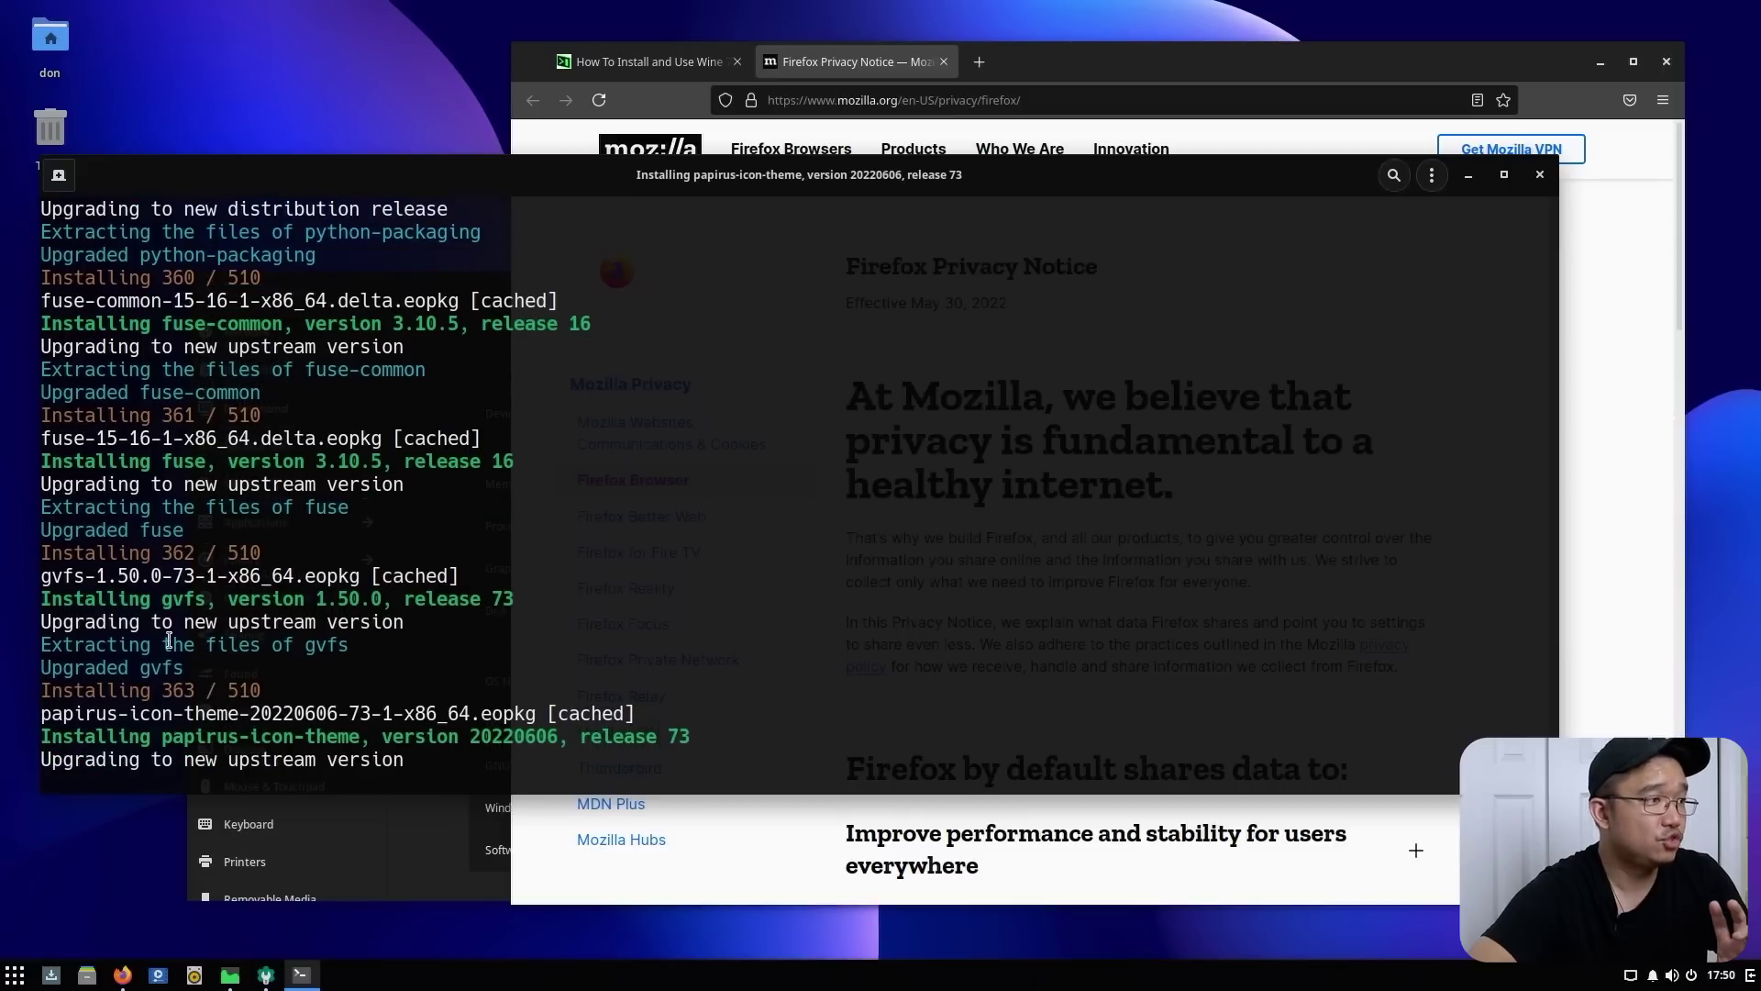
left_click(1226, 60)
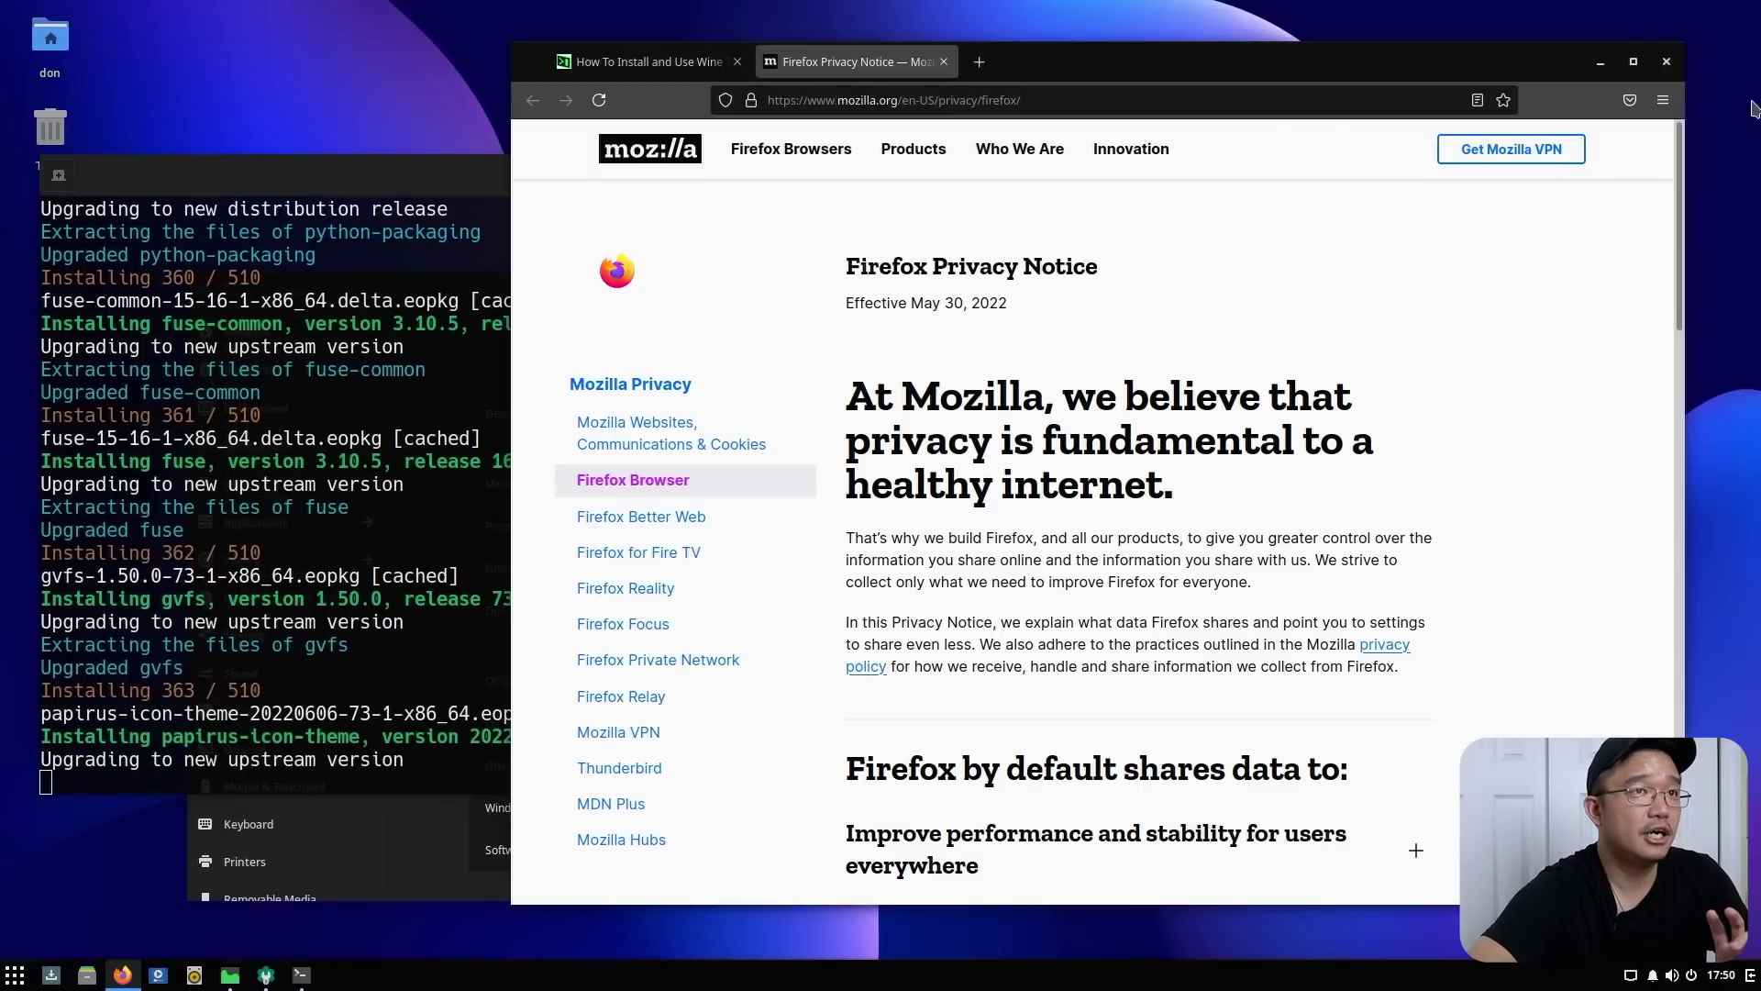
Quit Firefox with all its tabs and move System Monitor to the top-right corner
left_click(1666, 62)
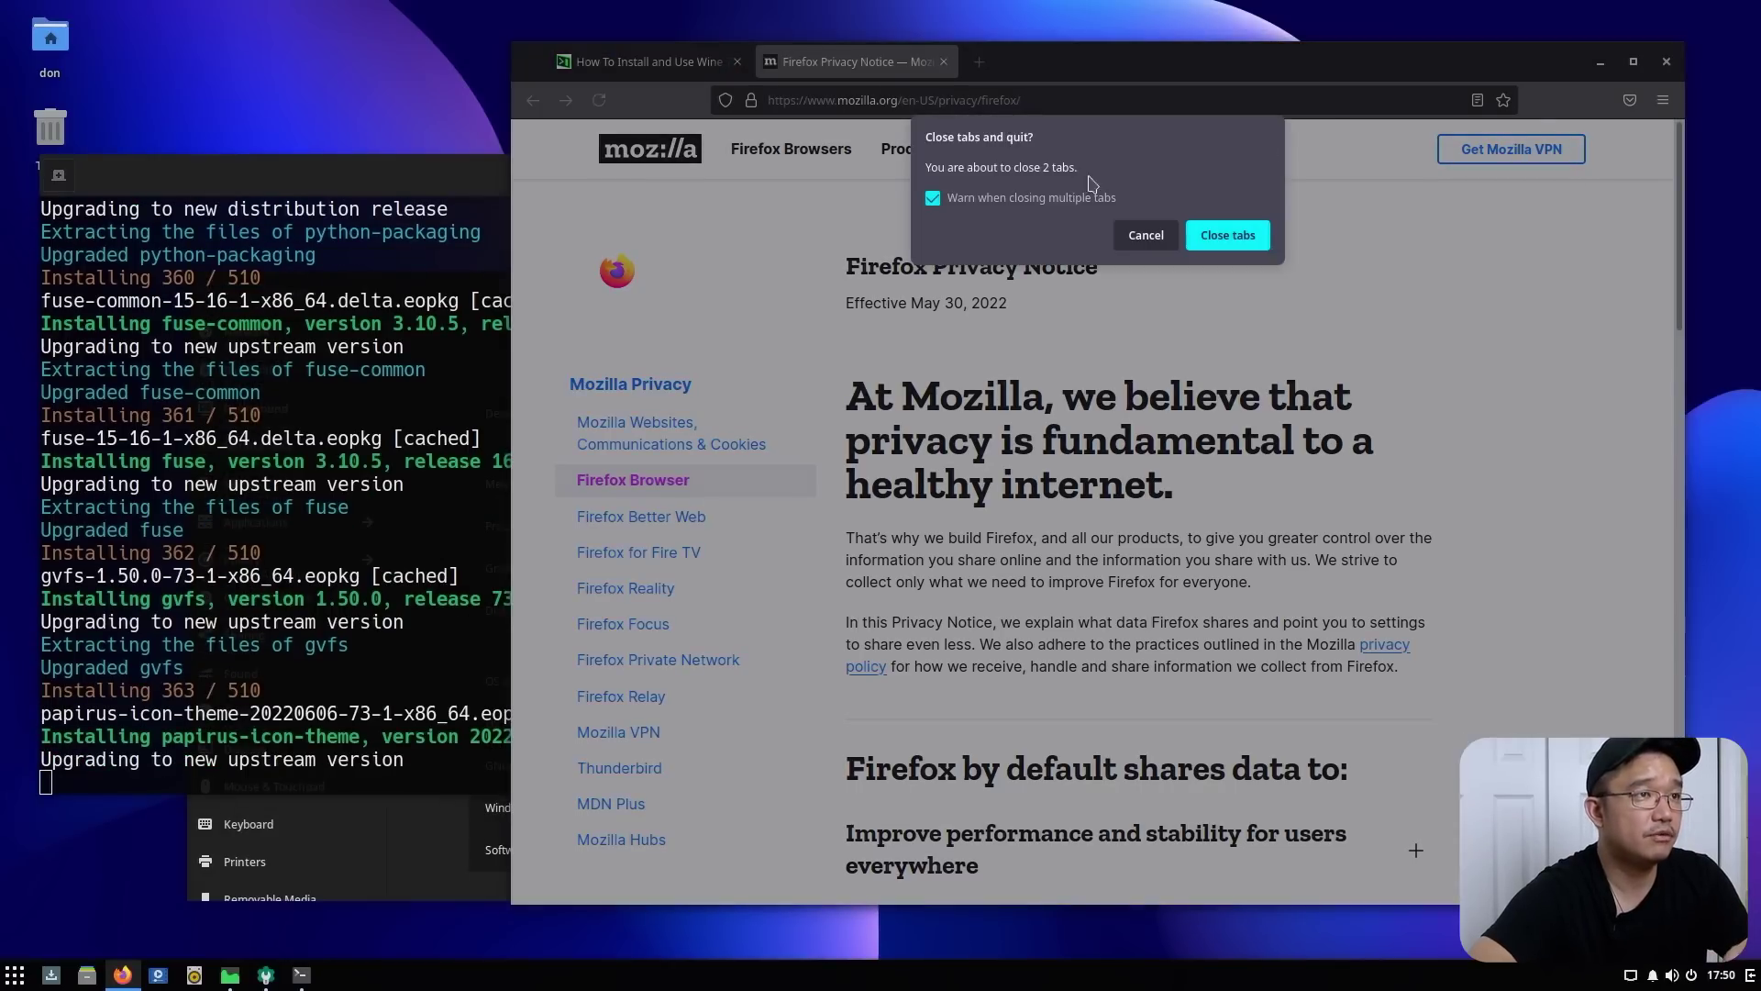
left_click(1227, 235)
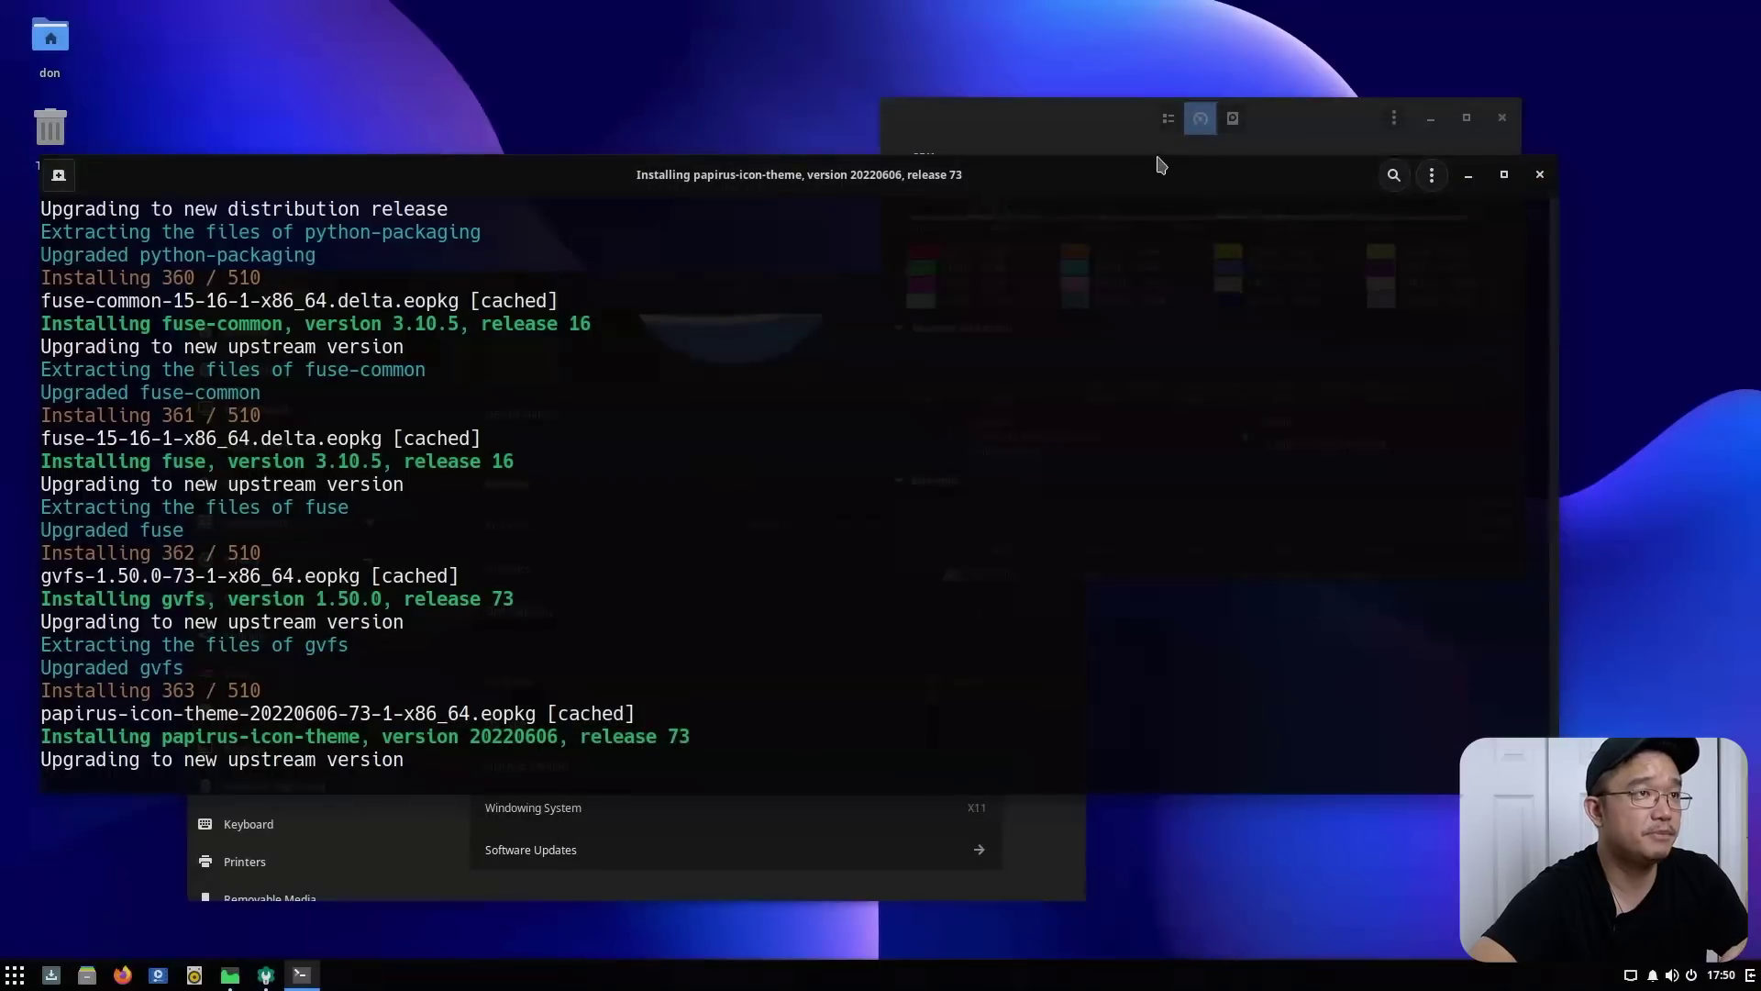
left_click_drag(1106, 137, 1306, 54)
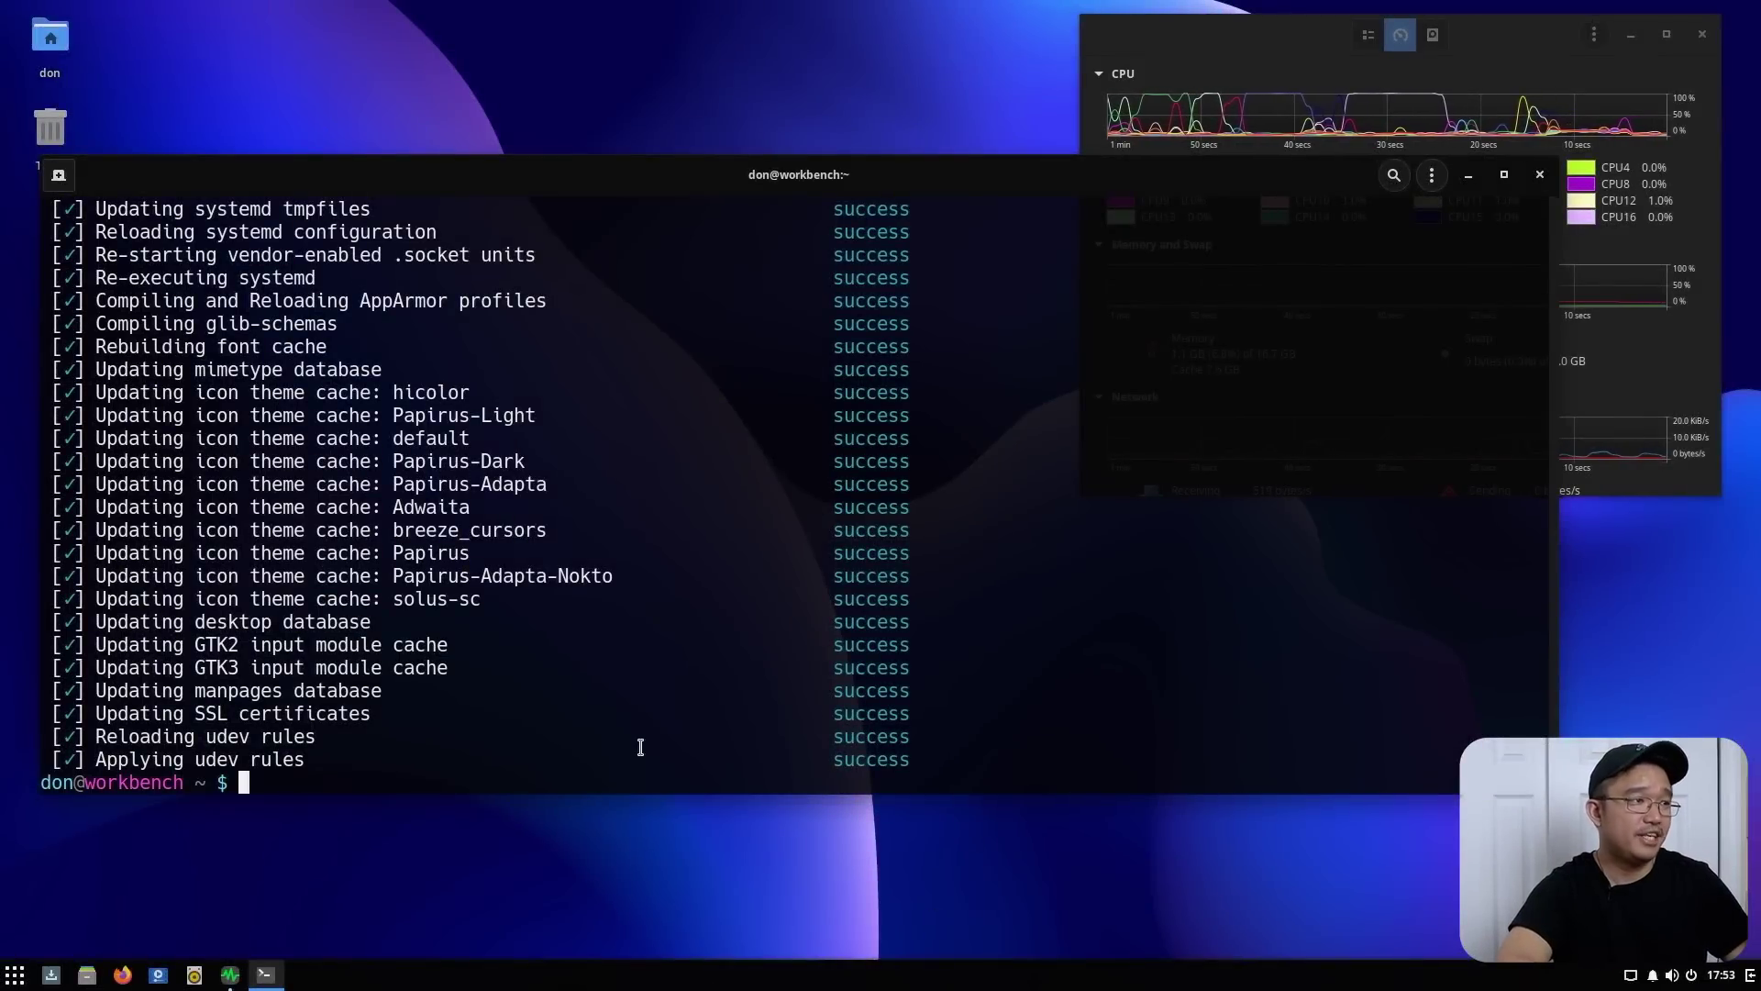
Launch LibreOffice Writer from the Office category and show Help > About, version 7.3.3.2
left_click(15, 976)
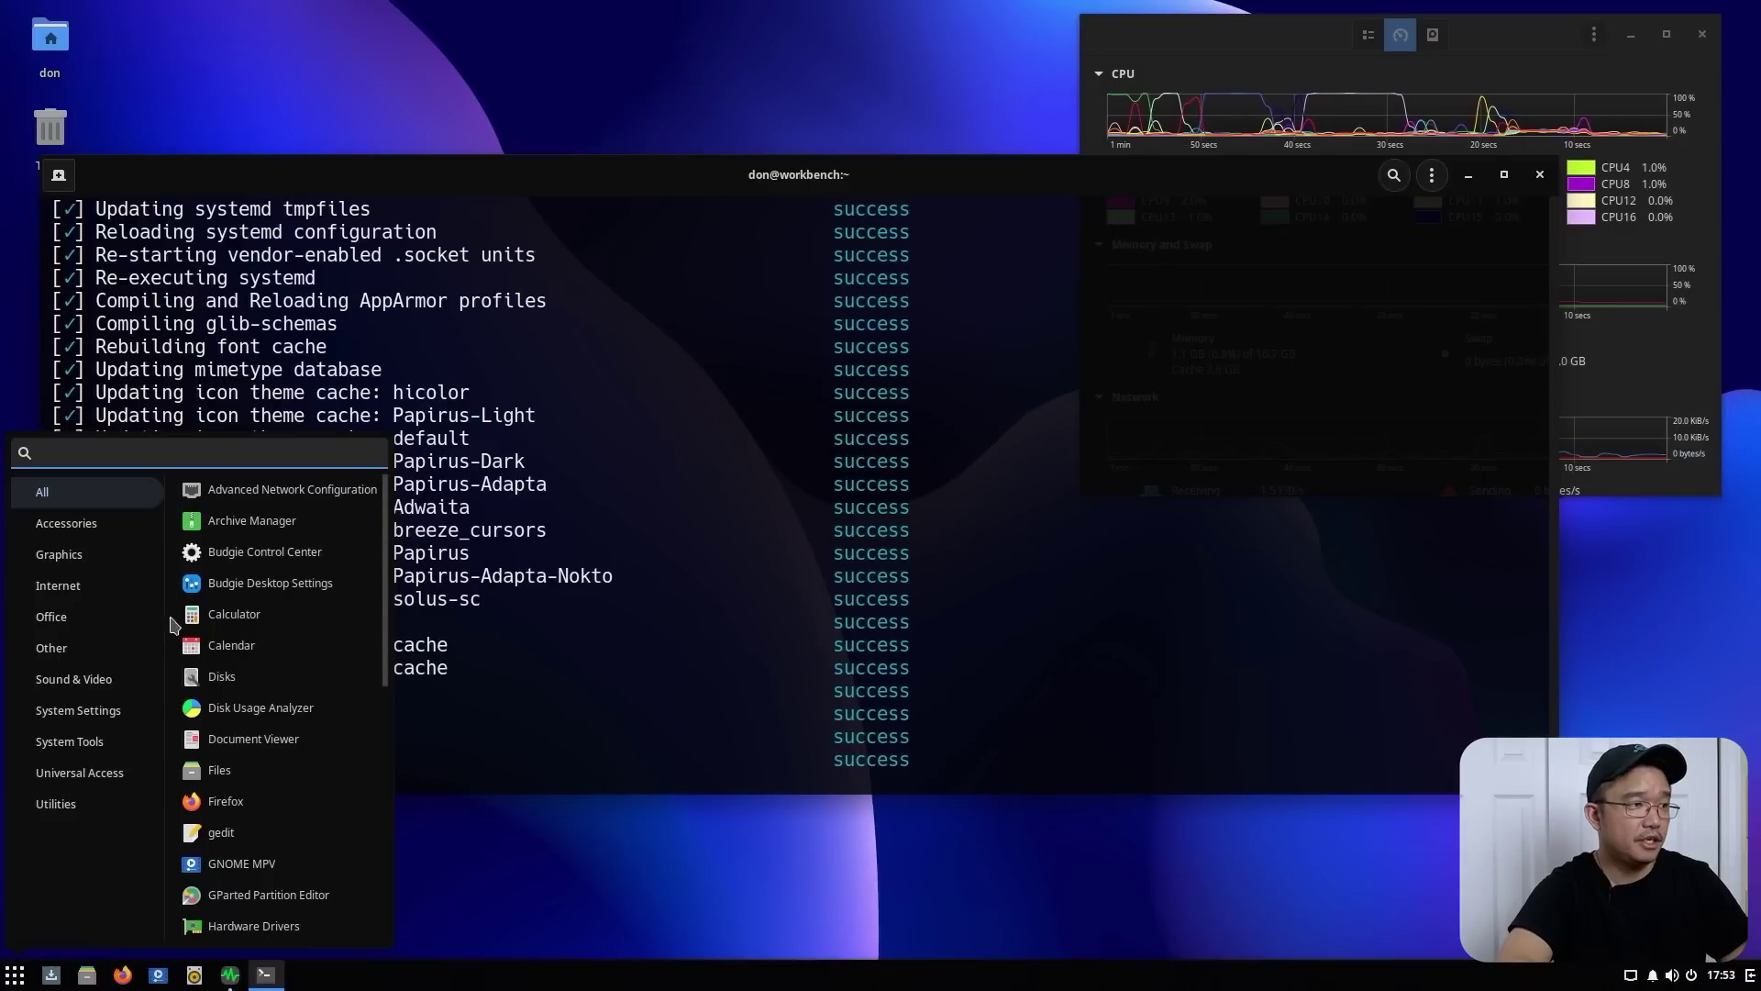
scroll(328, 677, "down", 5)
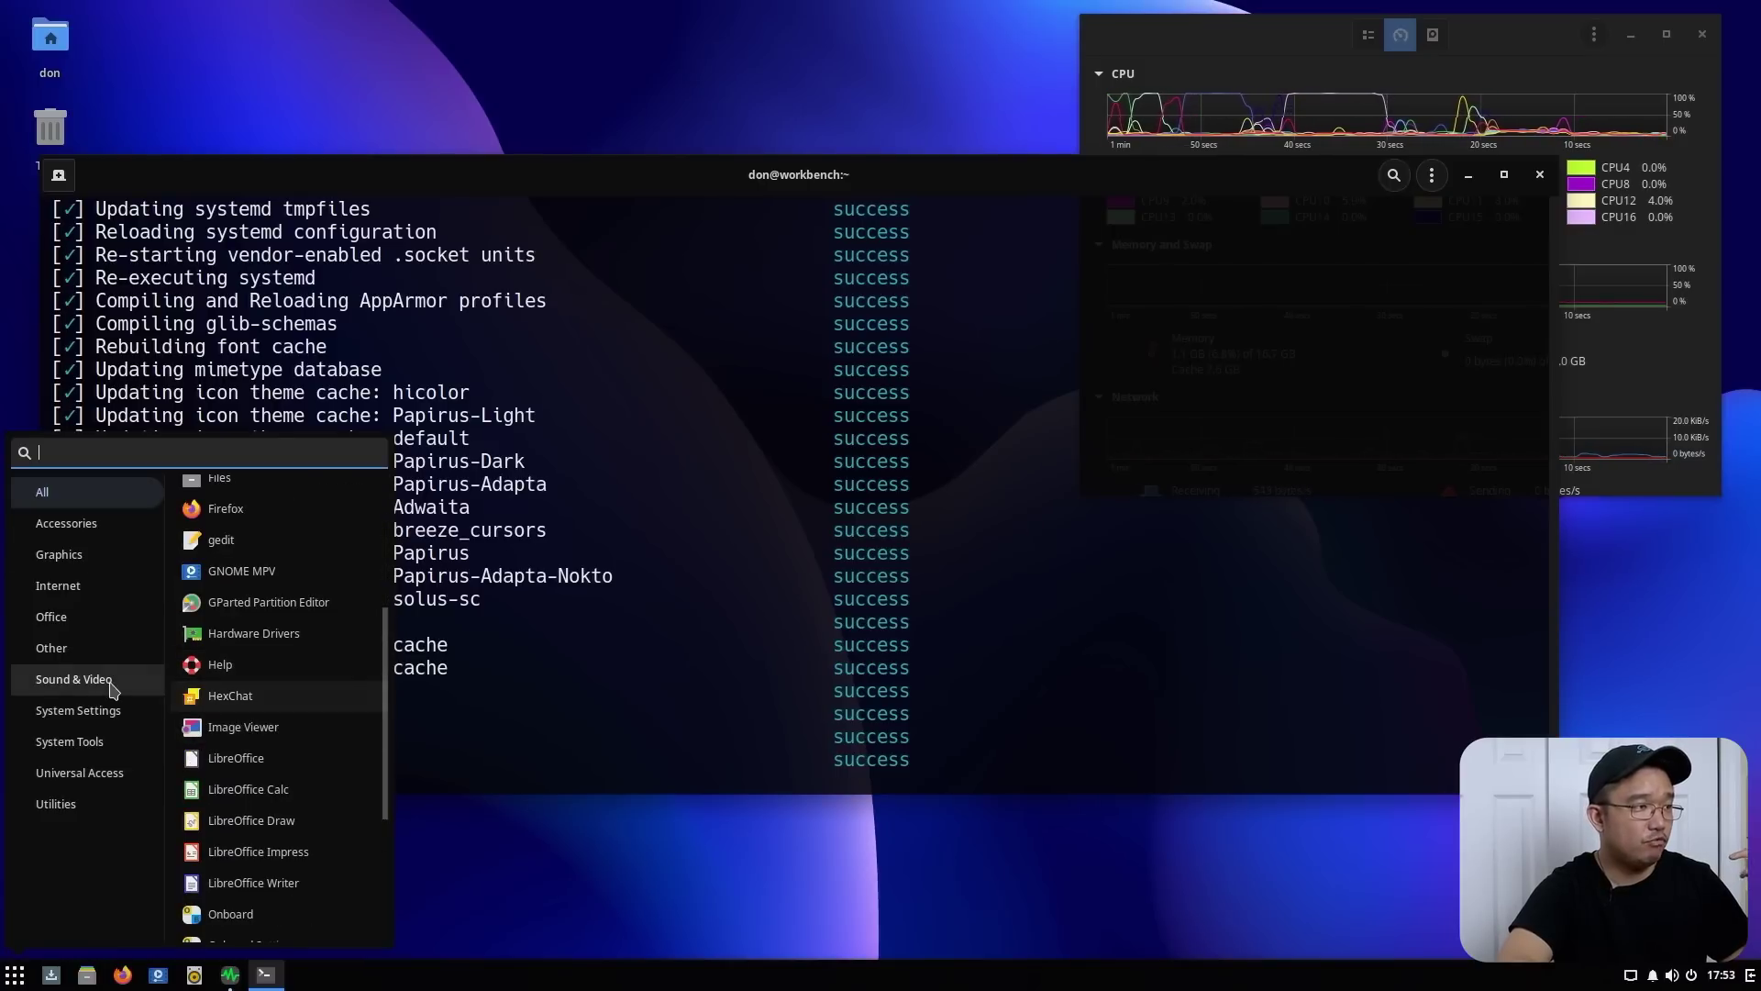
left_click(102, 651)
left_click(105, 616)
left_click(265, 610)
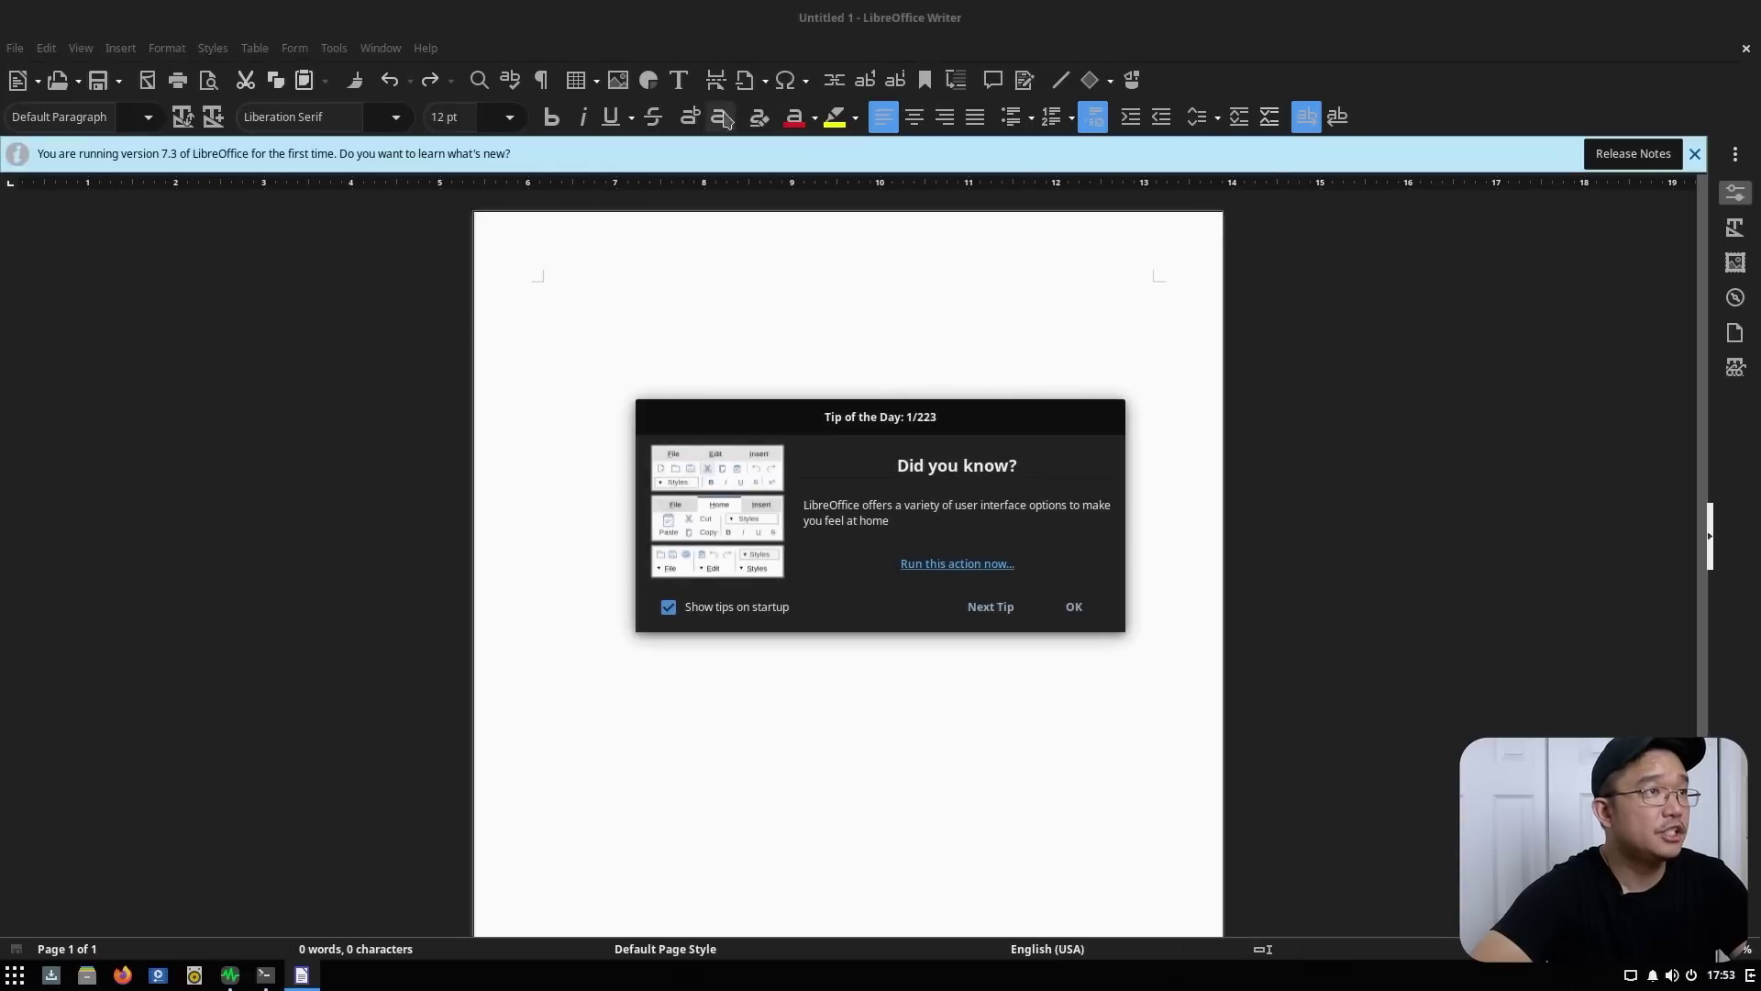
left_click(441, 48)
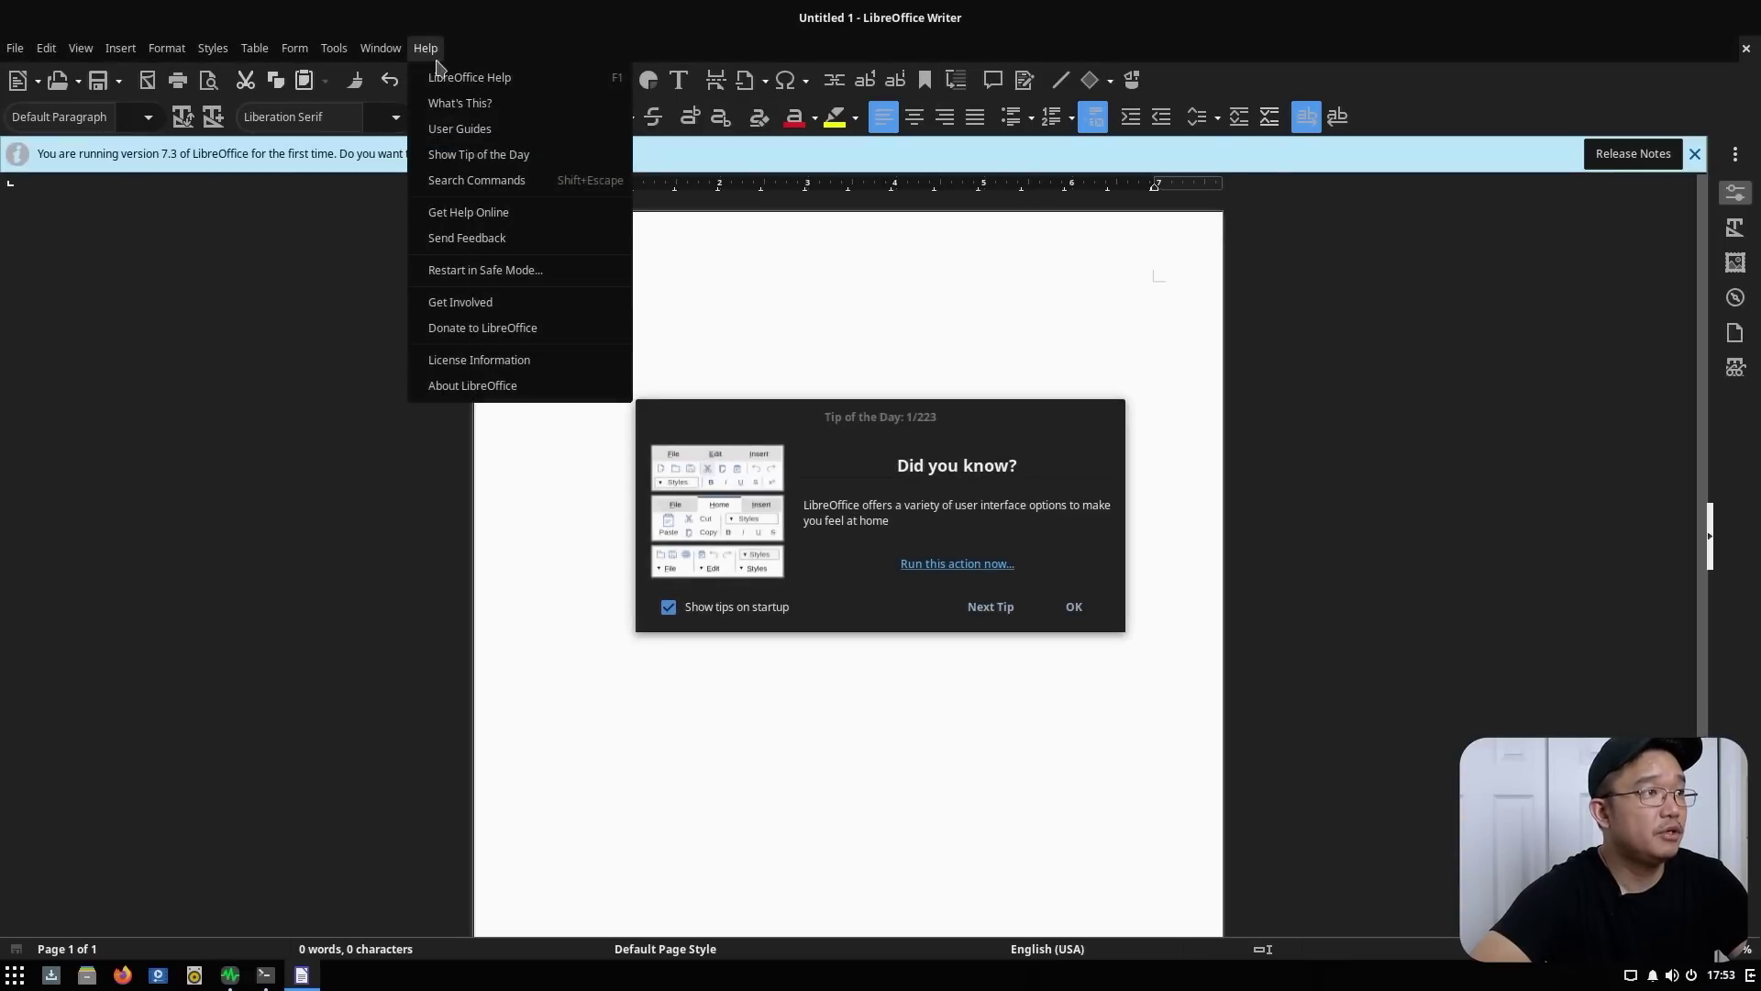
left_click(462, 395)
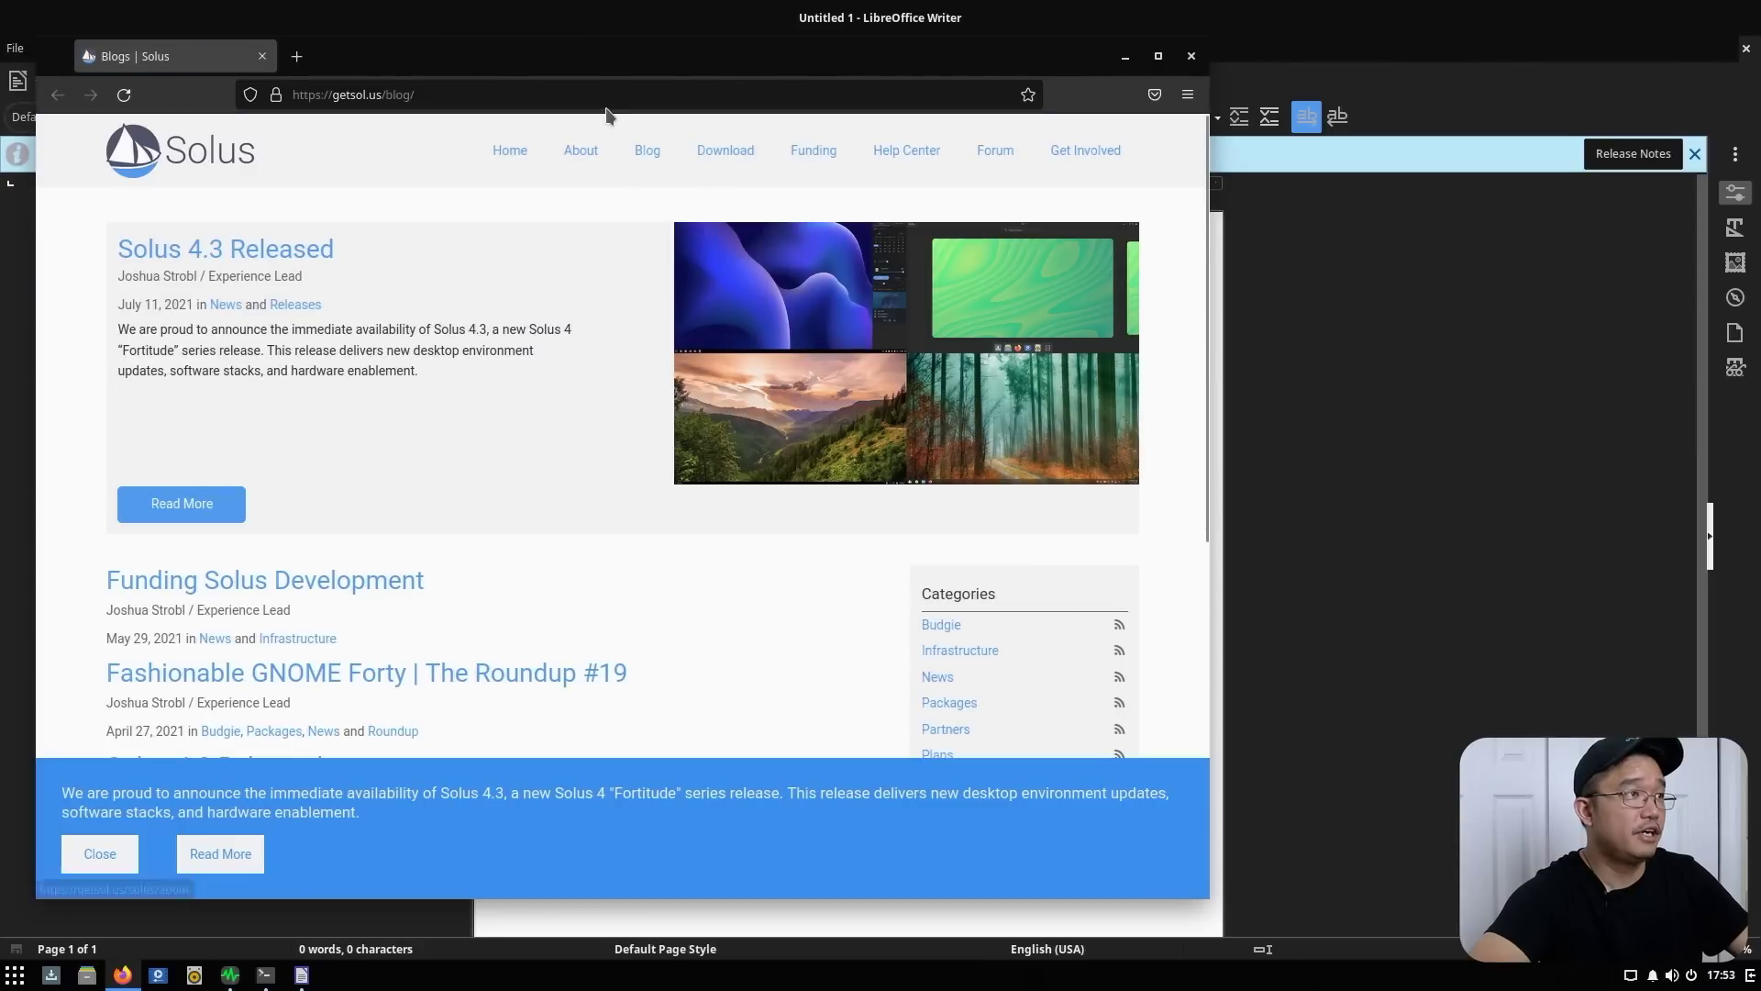
Search 'libreoffice version' in Firefox, open the Release Notes listing 7.3.4, then return to Writer's About dialog
left_click(608, 98)
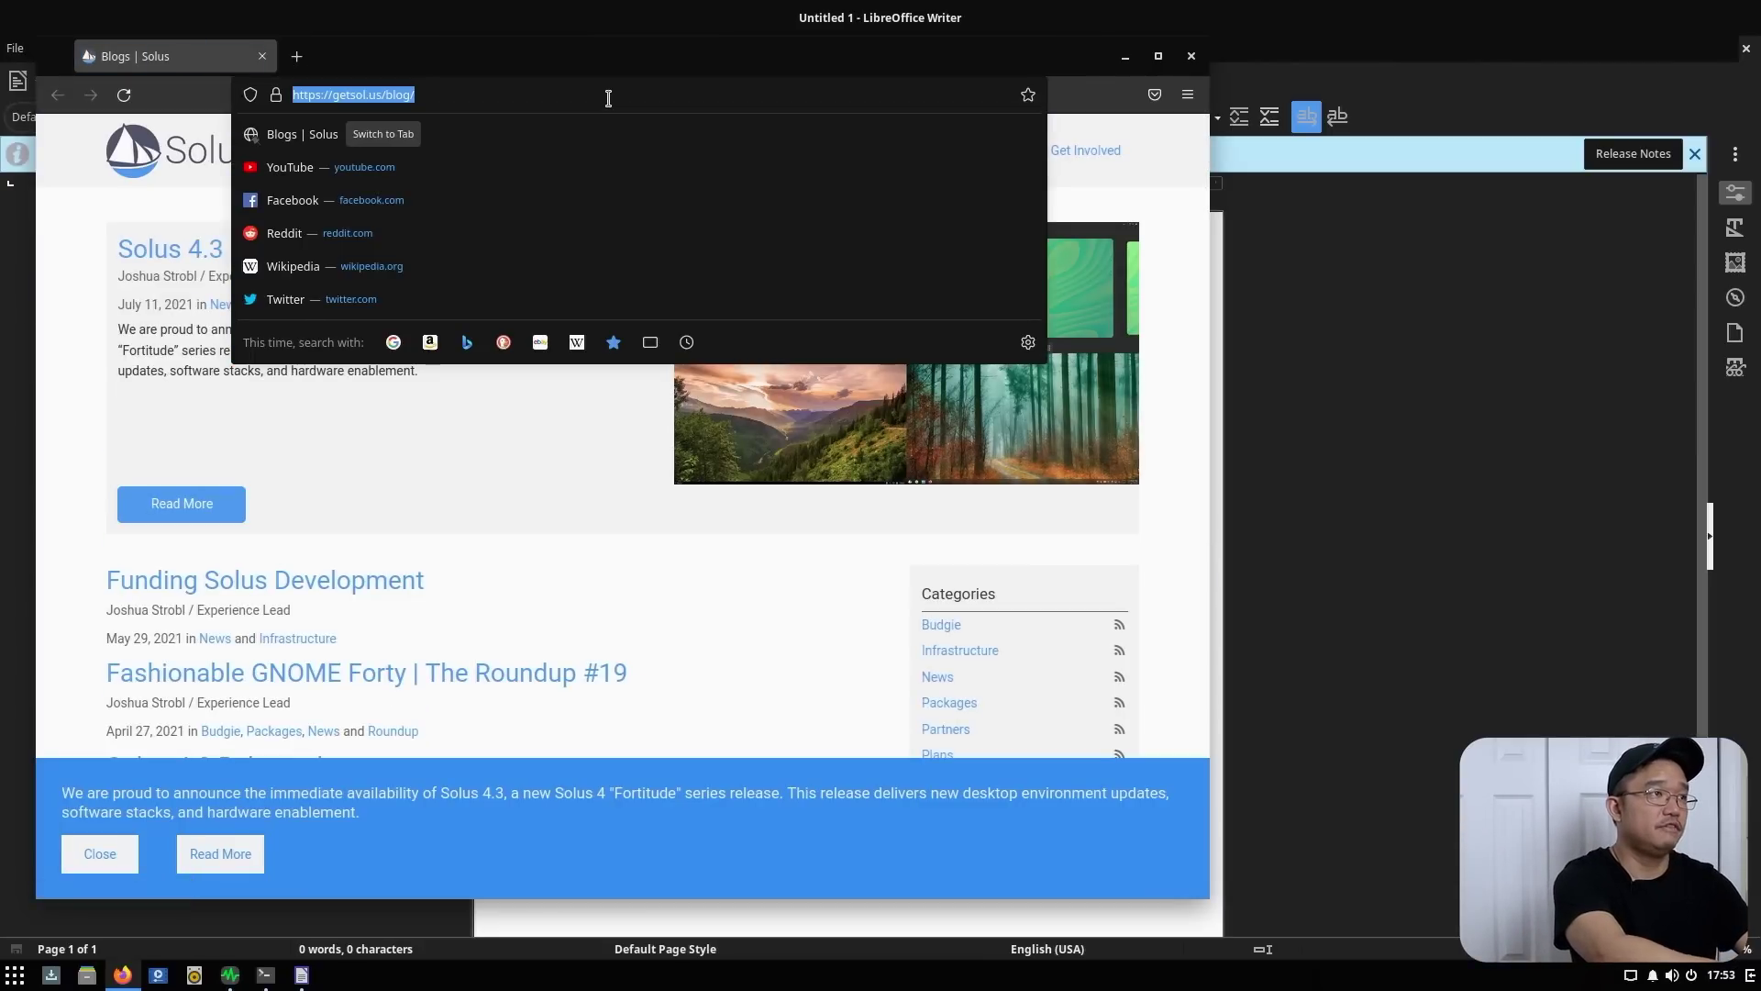
left_click(608, 95)
left_click_drag(434, 62, 503, 110)
left_click(545, 143)
type("breof")
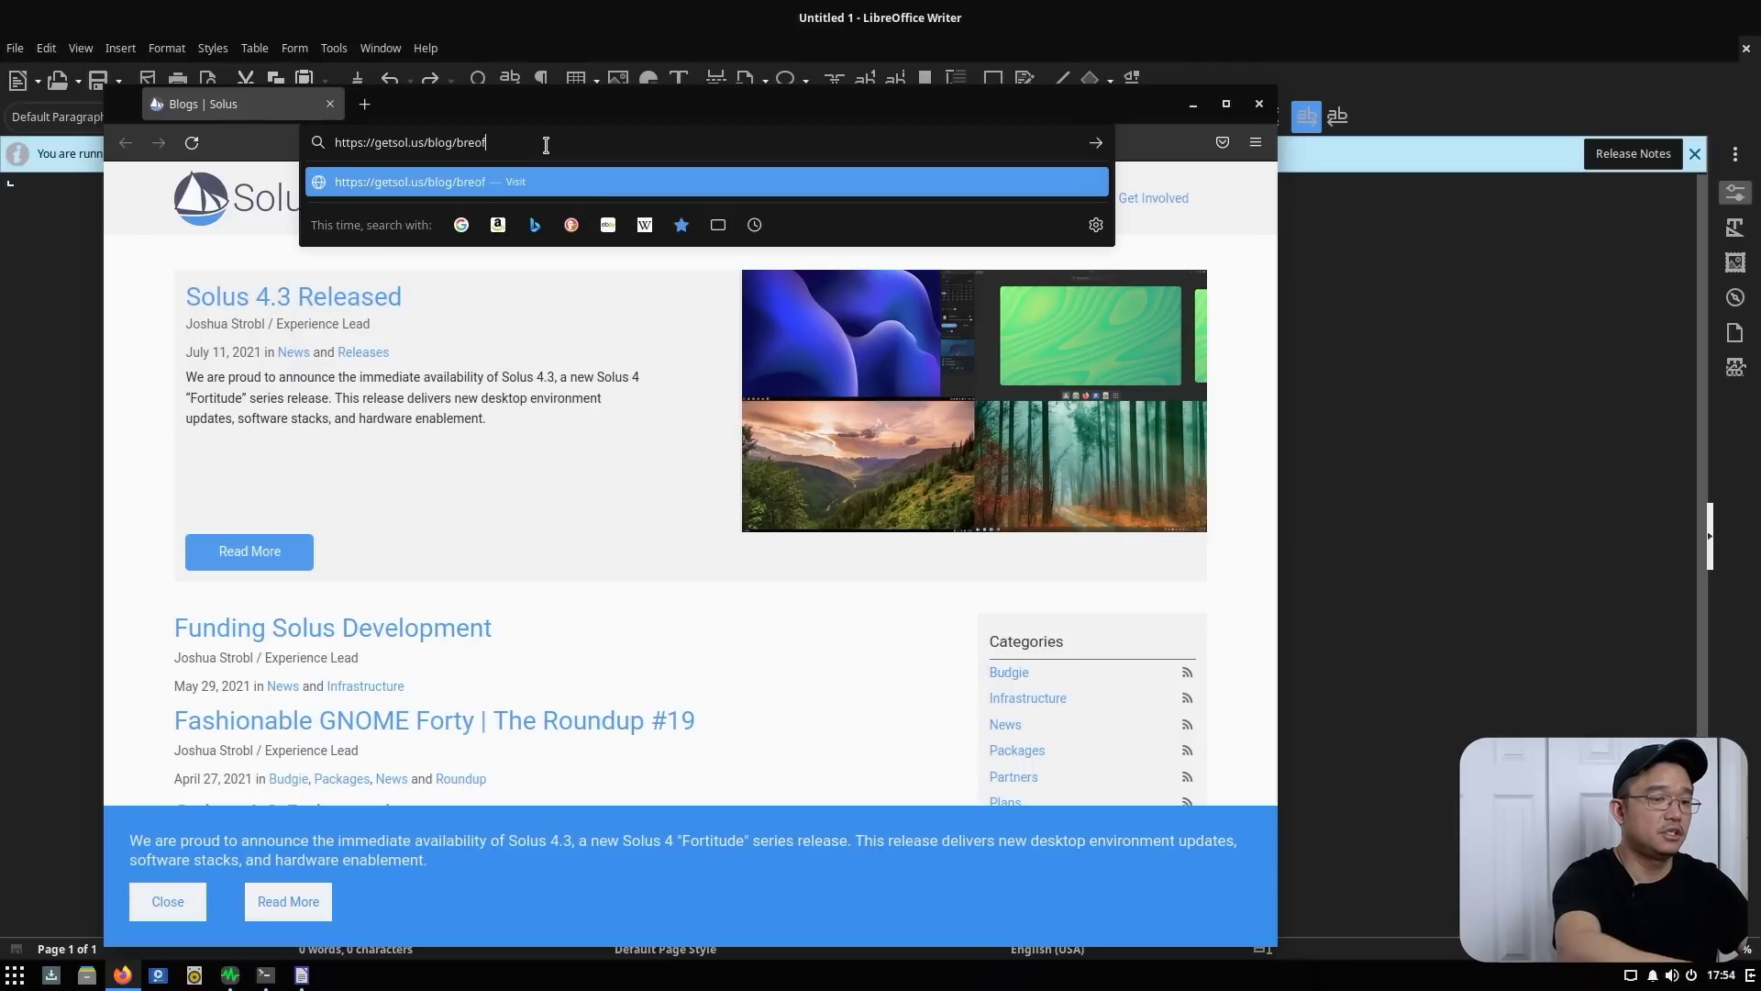
key("ctrl+a")
key("BackSpace")
type("lib")
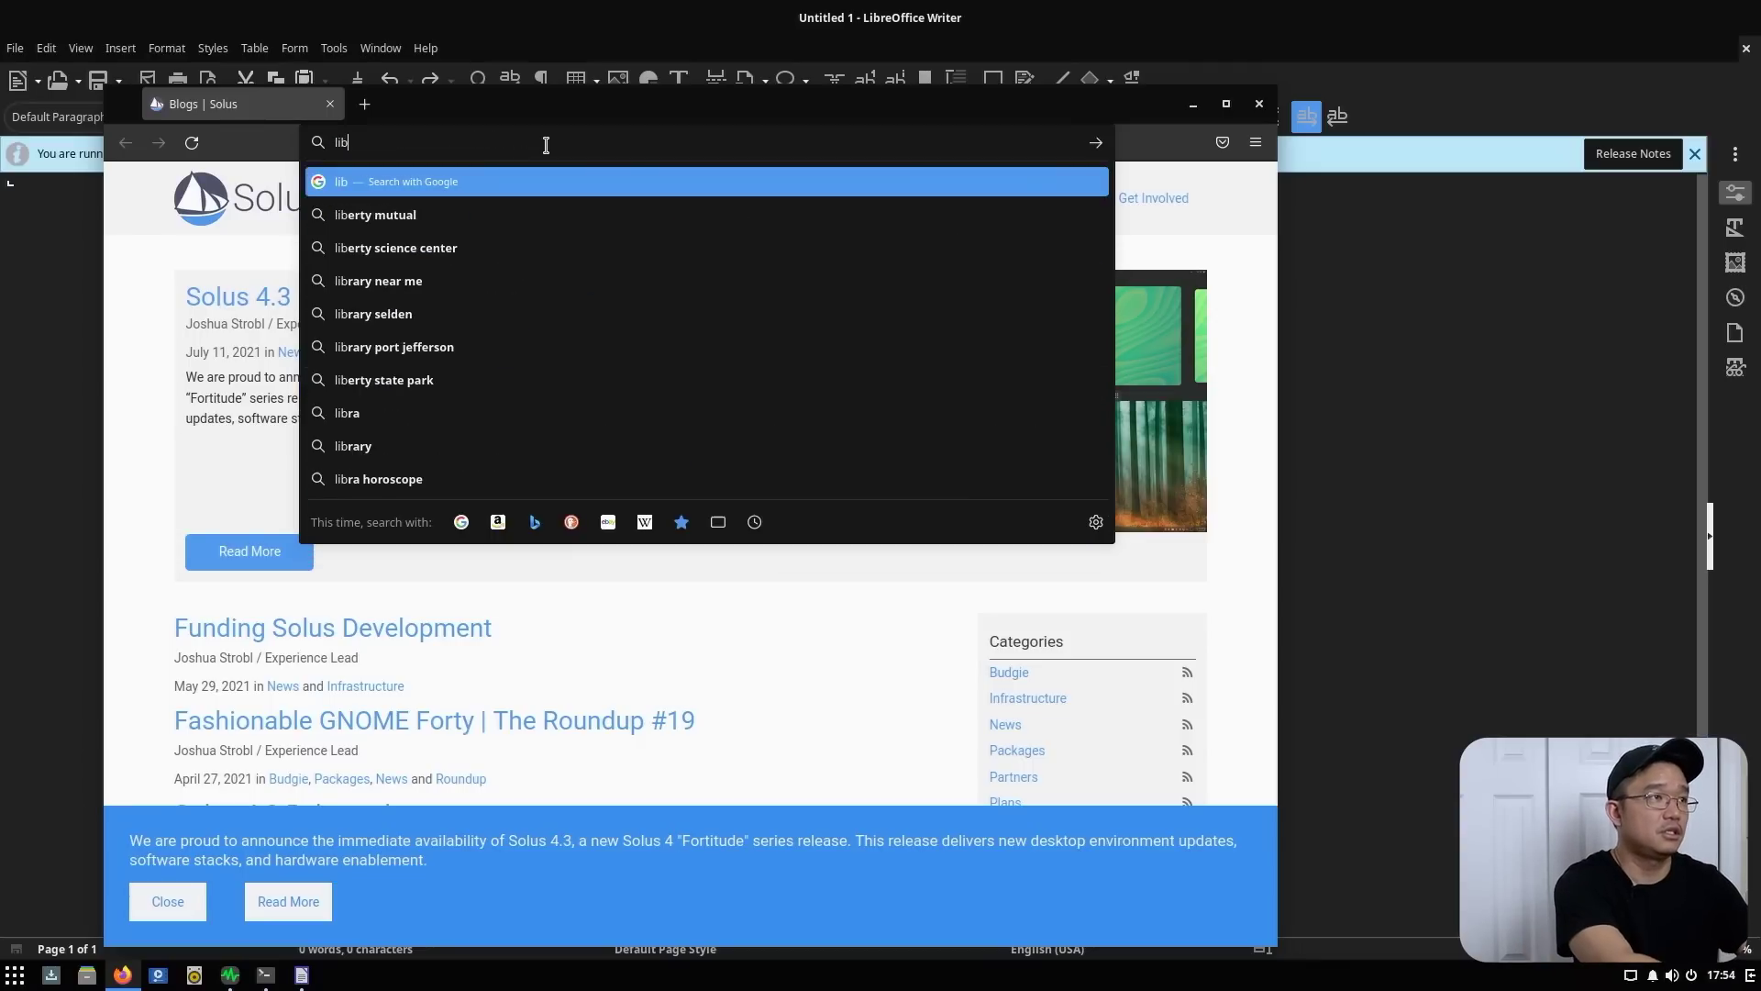
type("reoffice ")
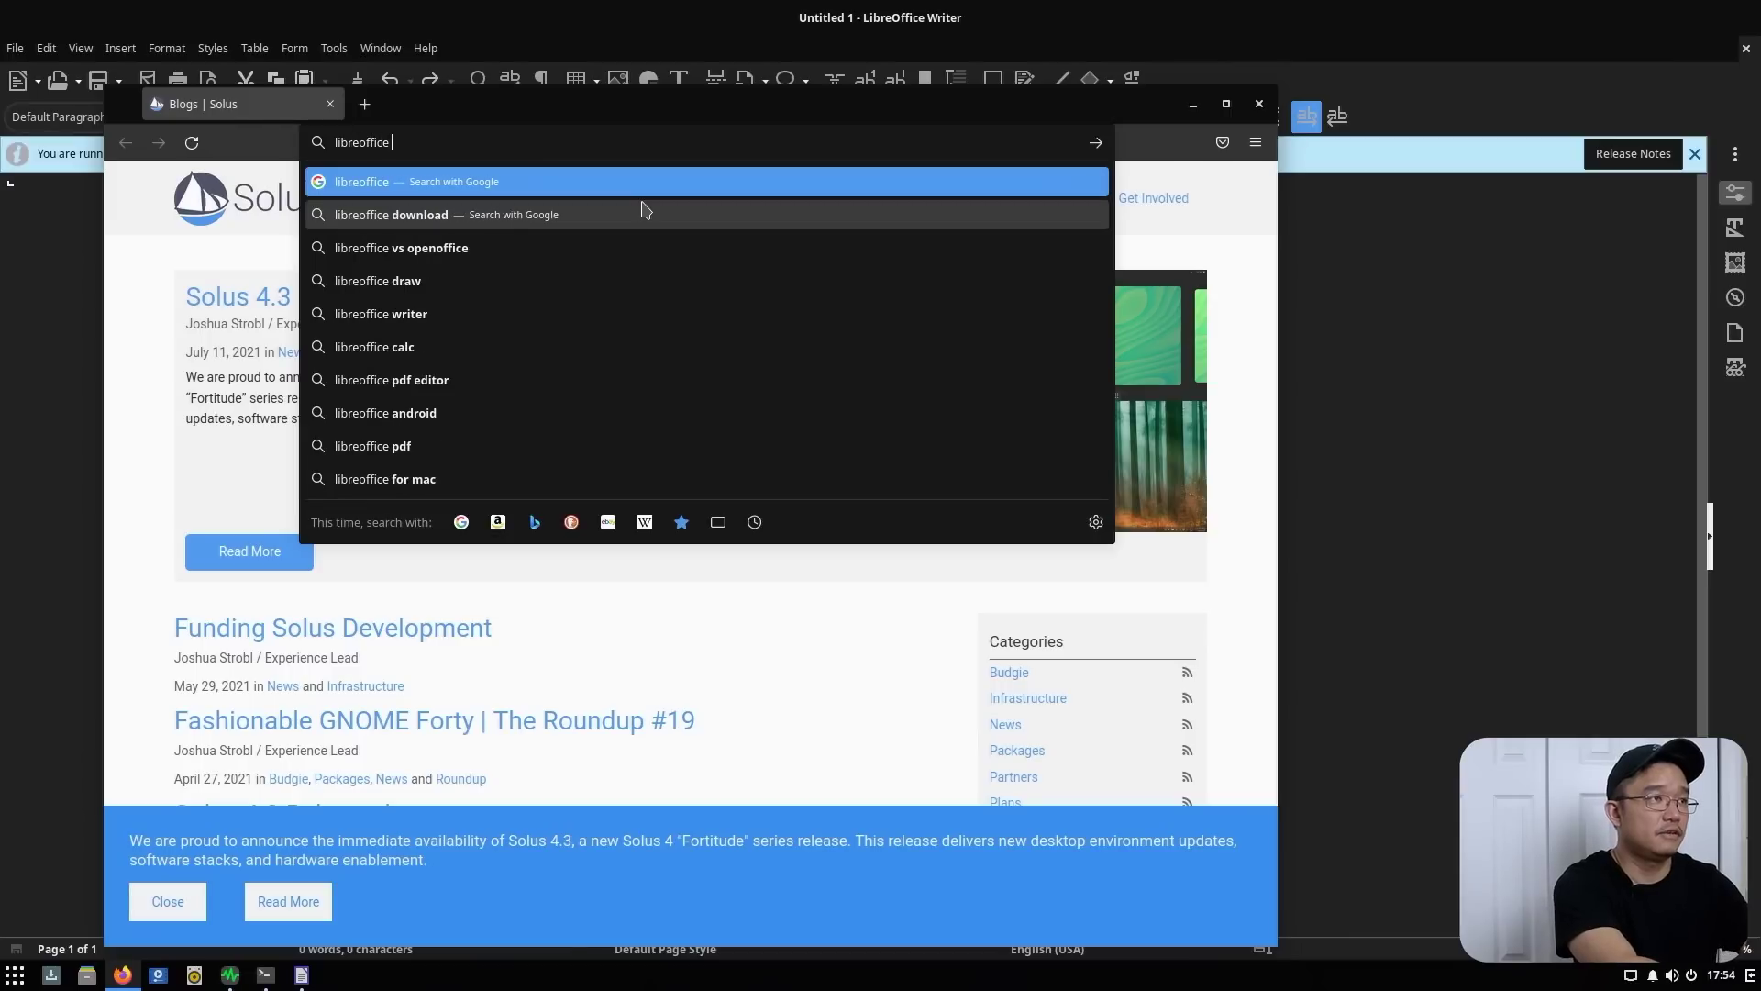
type("version")
key("Return")
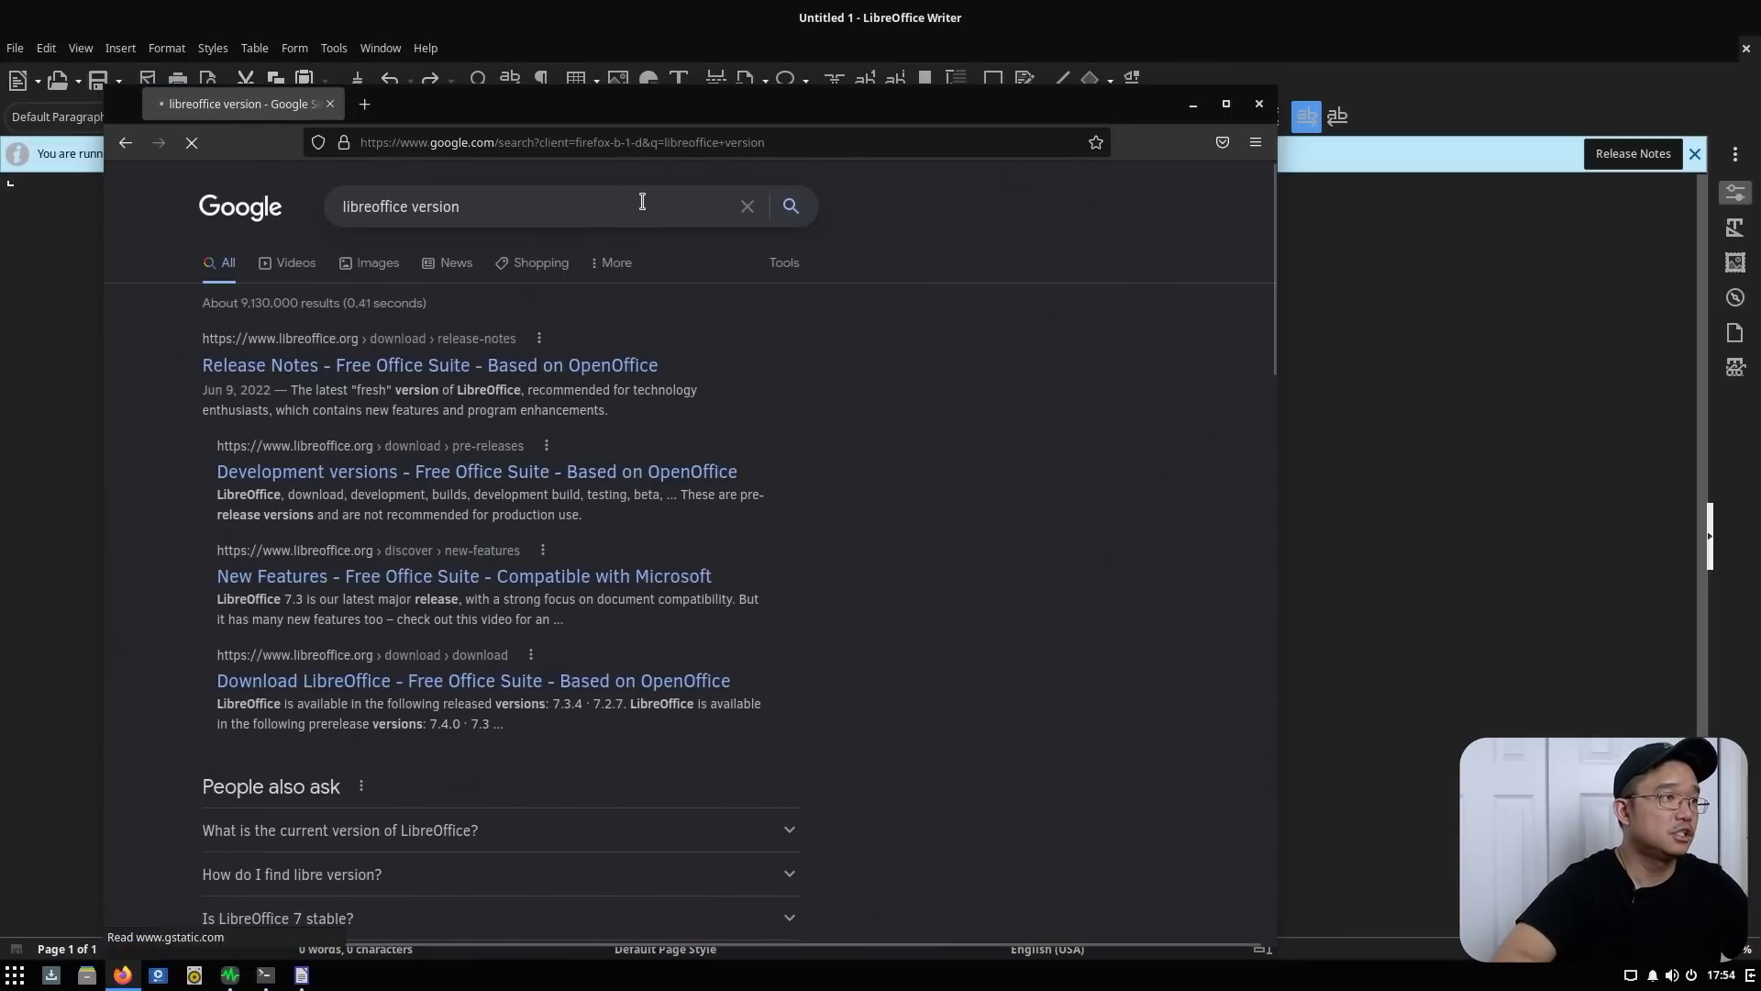
left_click(423, 370)
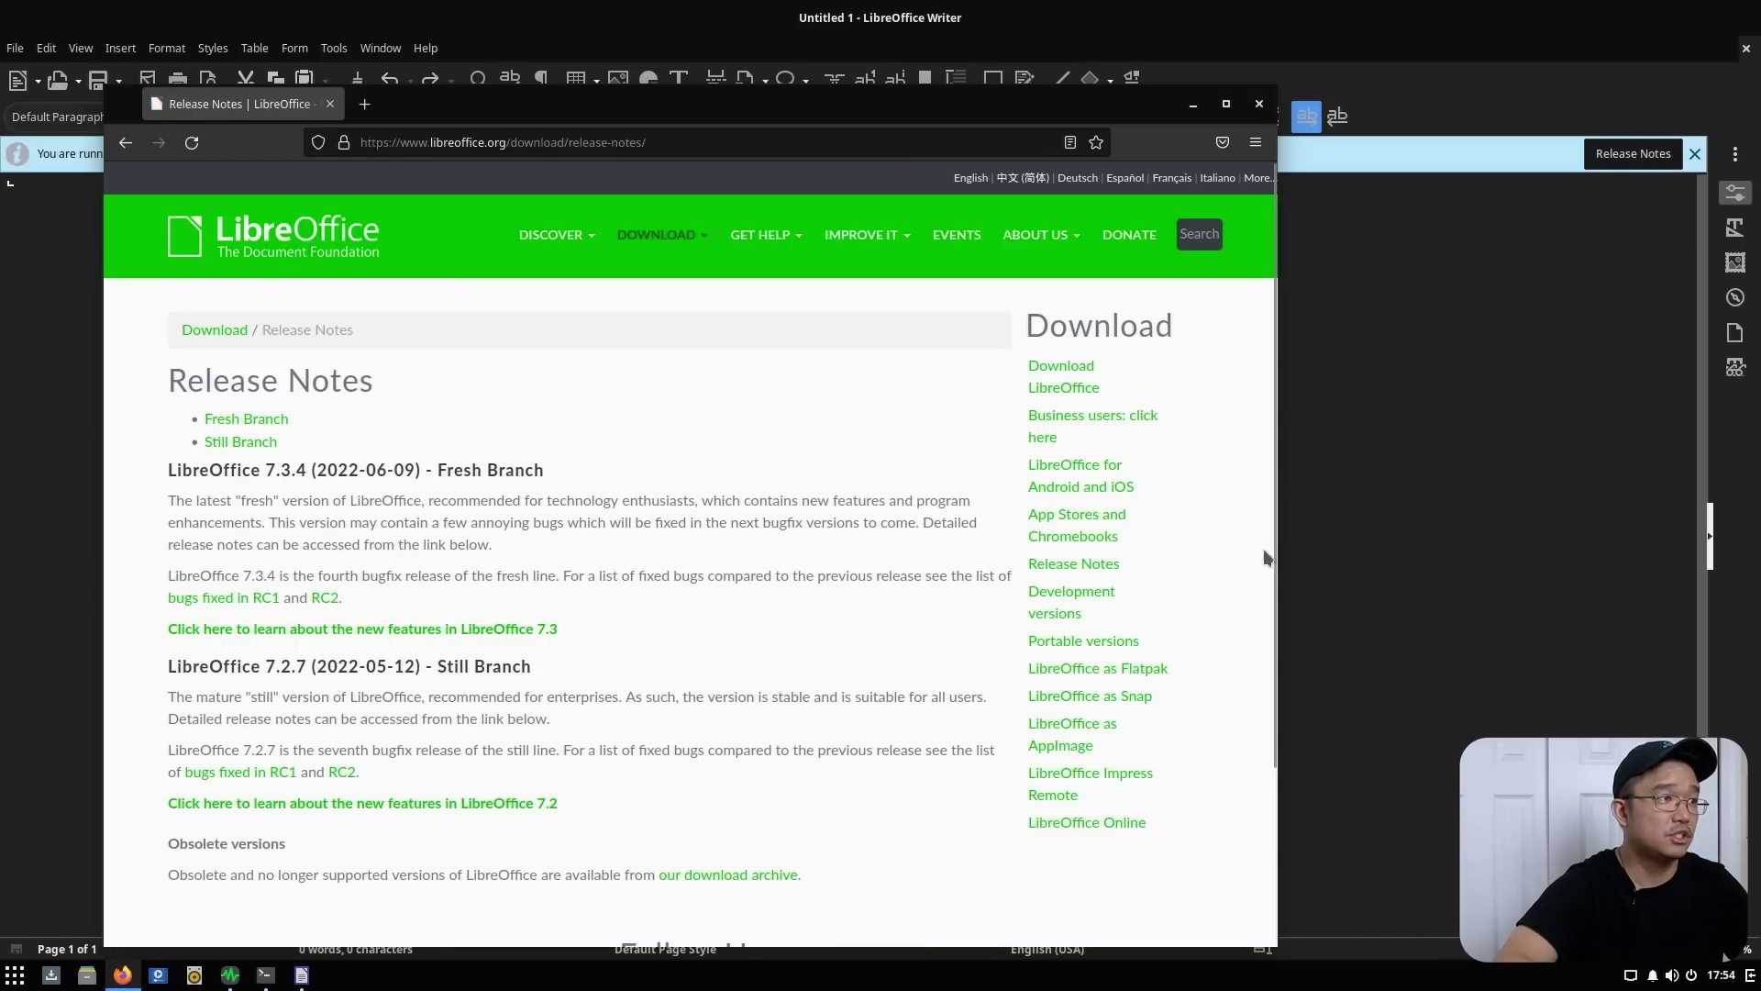
left_click(1363, 534)
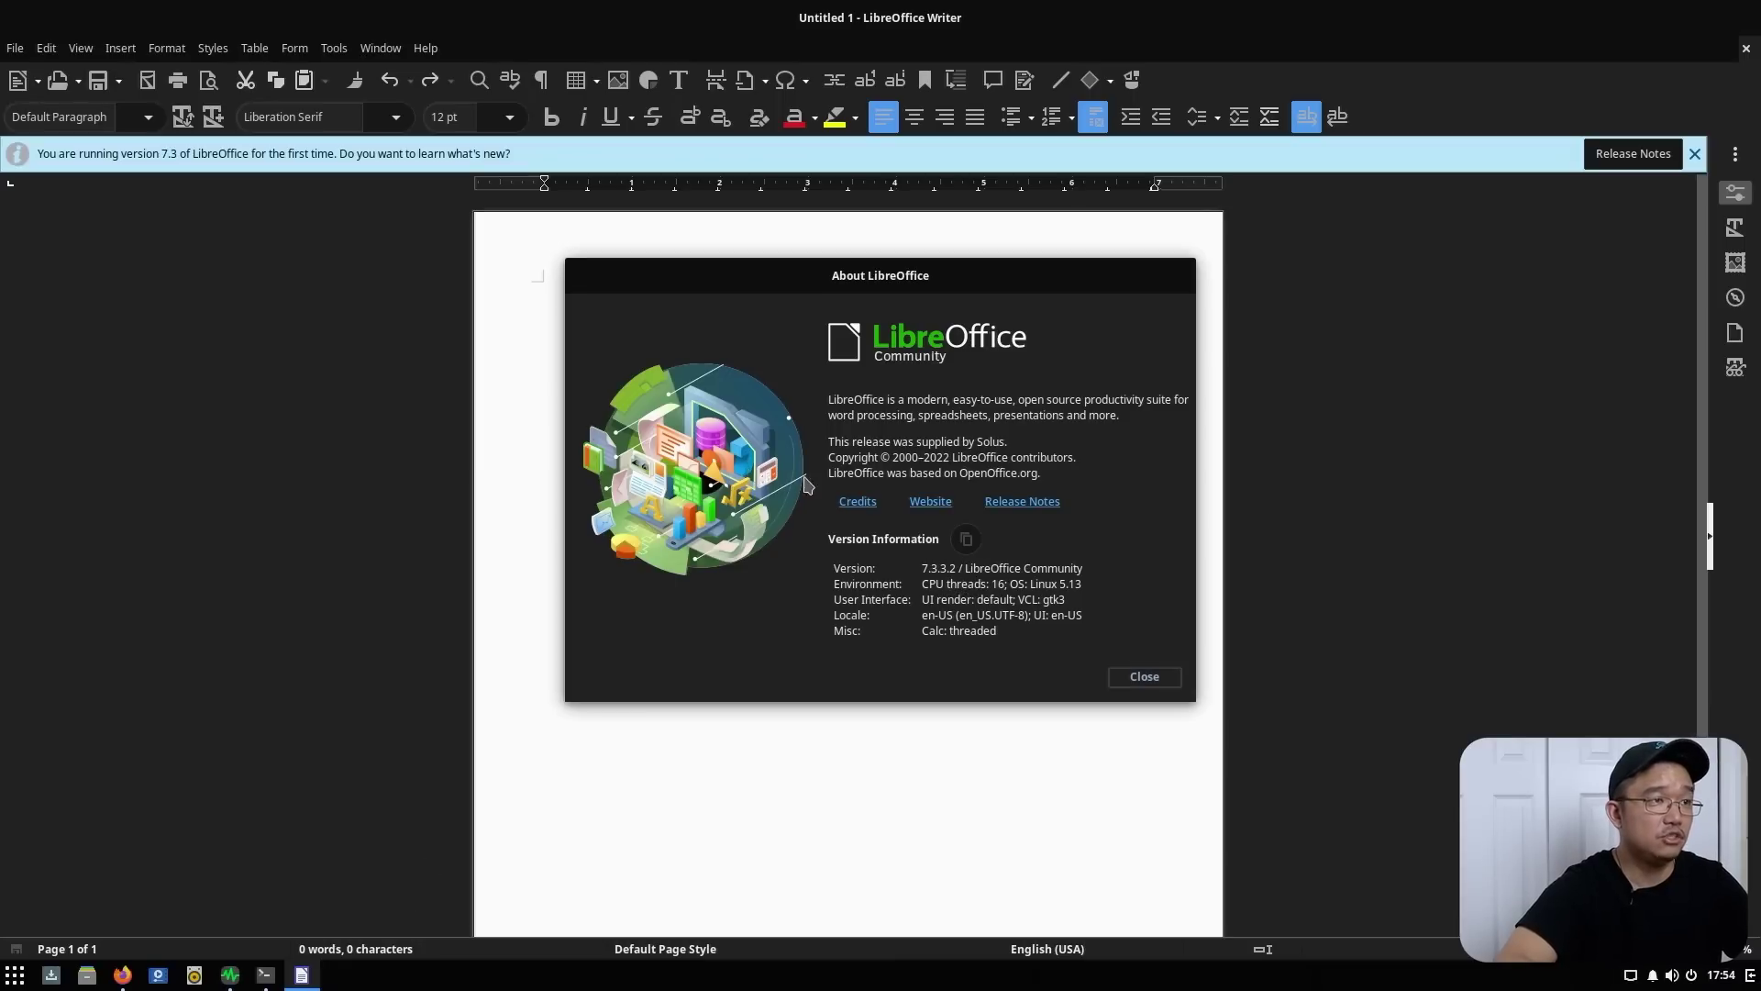
Unmaximize Writer, dismiss the About LibreOffice dialog and close Writer
key("alt+Tab")
left_click_drag(1609, 22, 1443, 186)
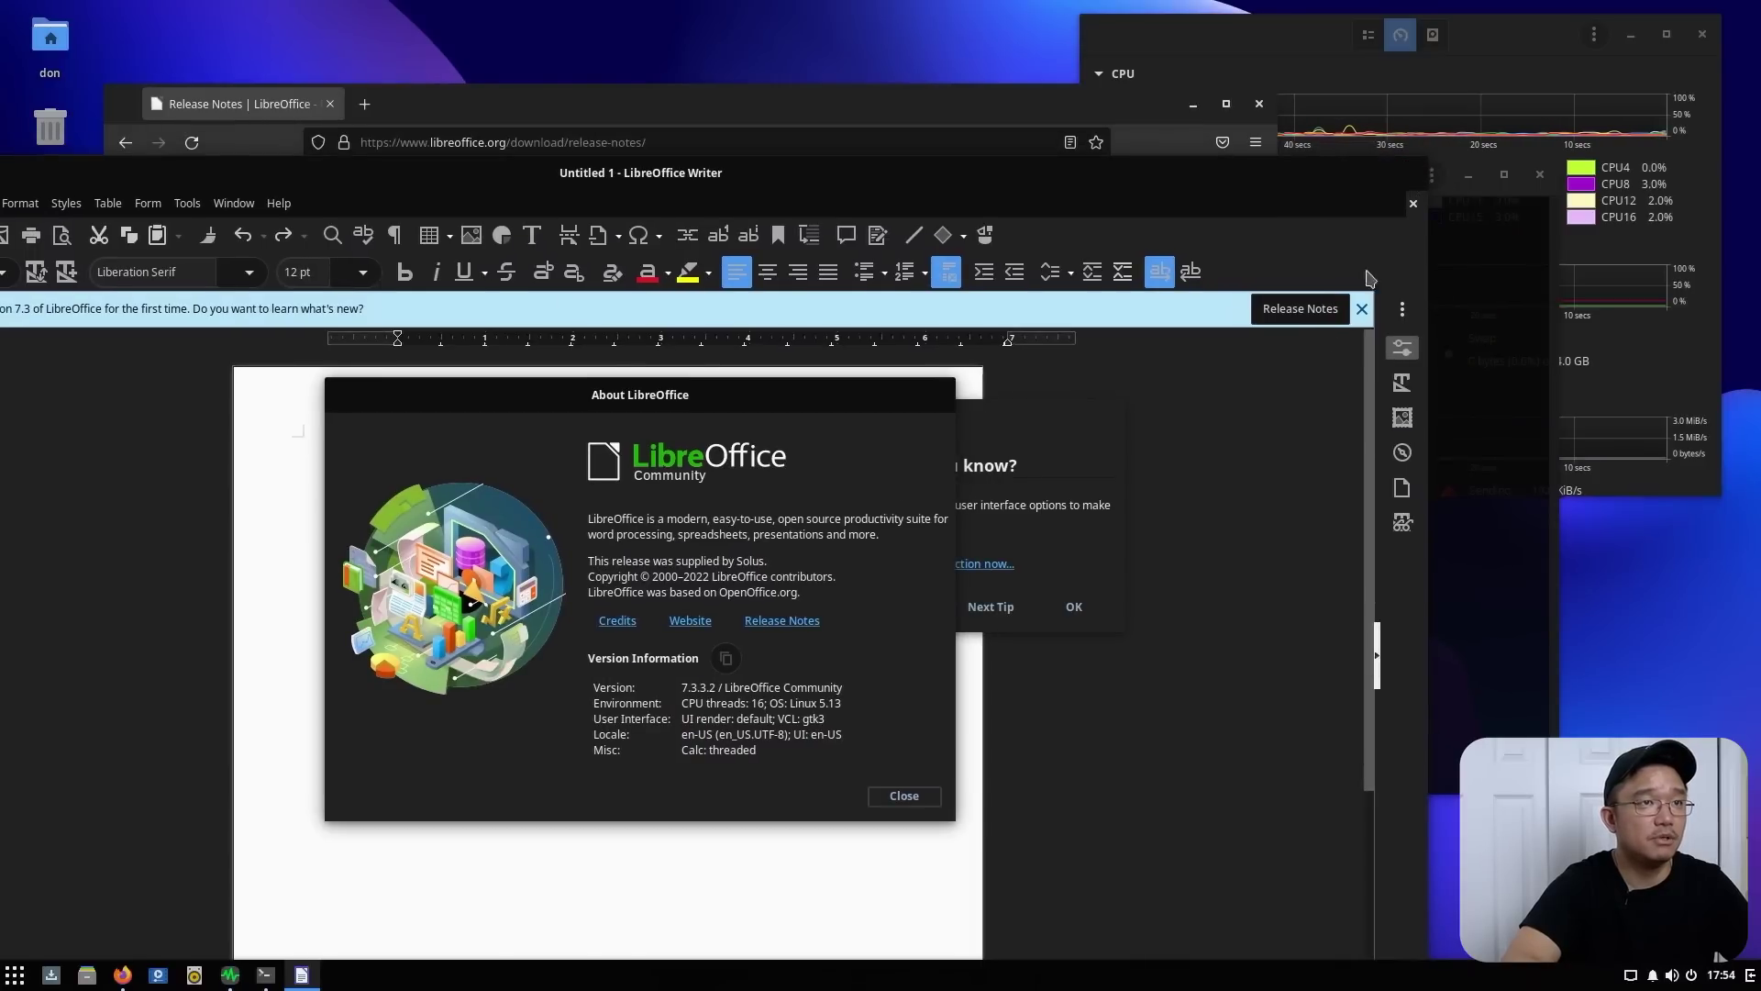
left_click_drag(979, 184, 1431, 177)
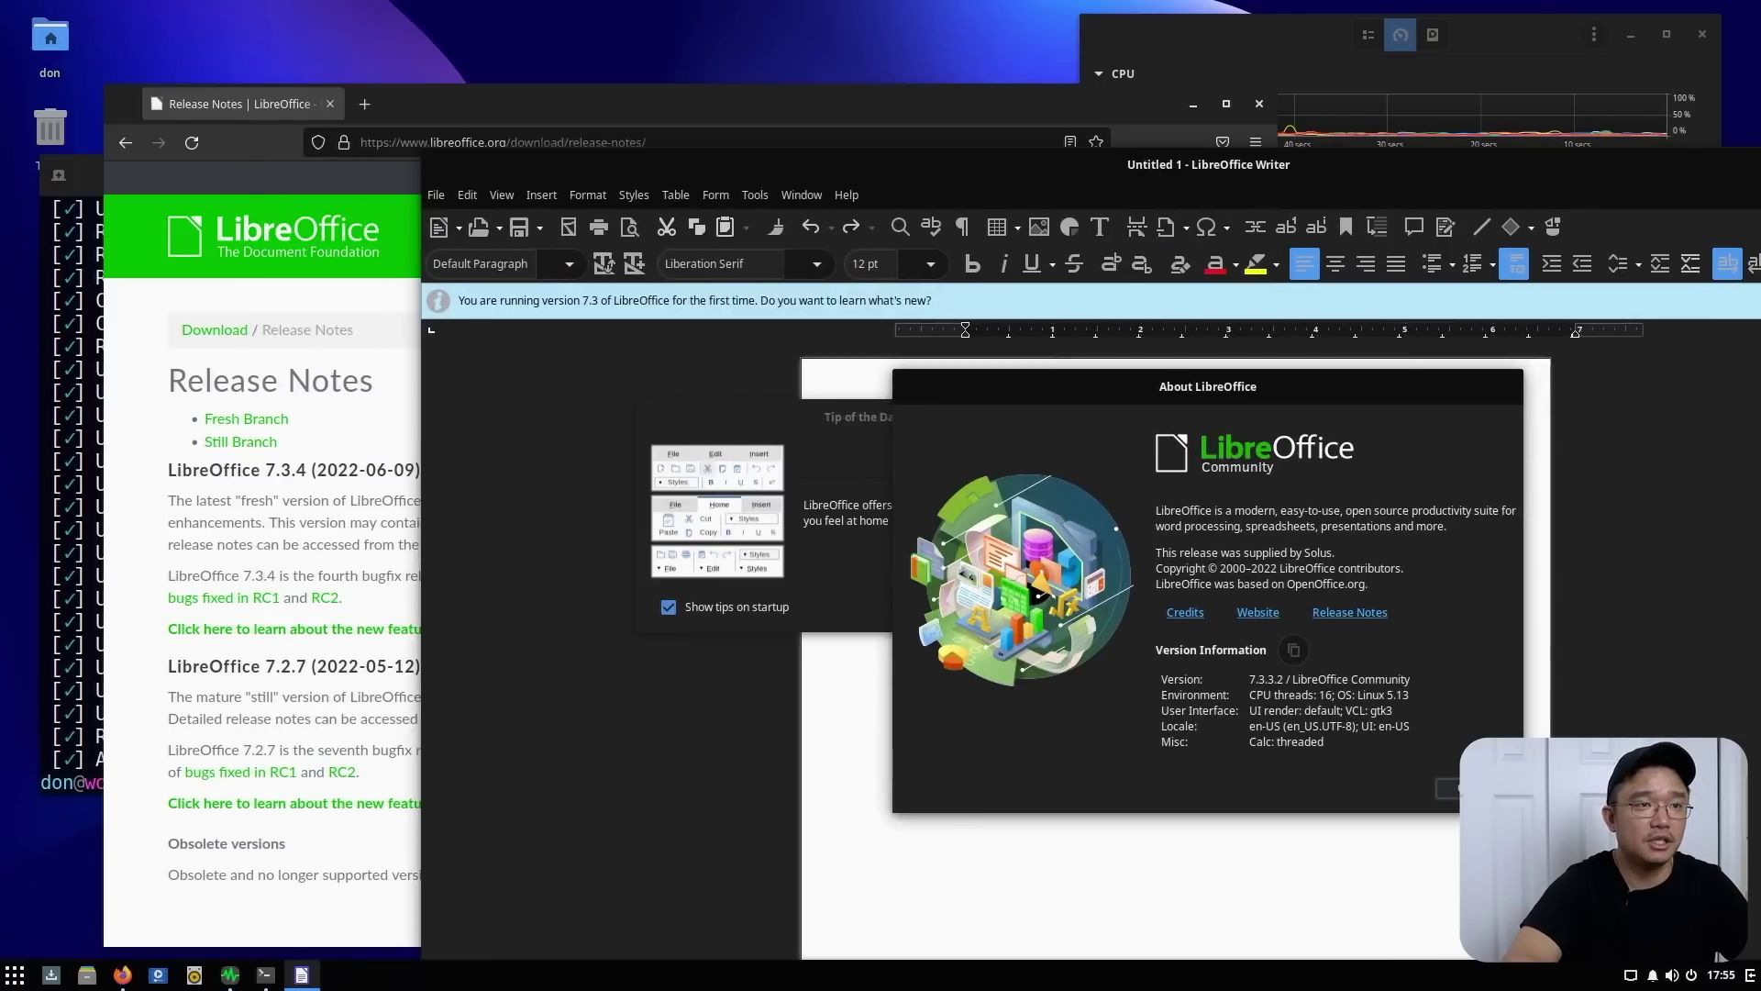
left_click(1447, 788)
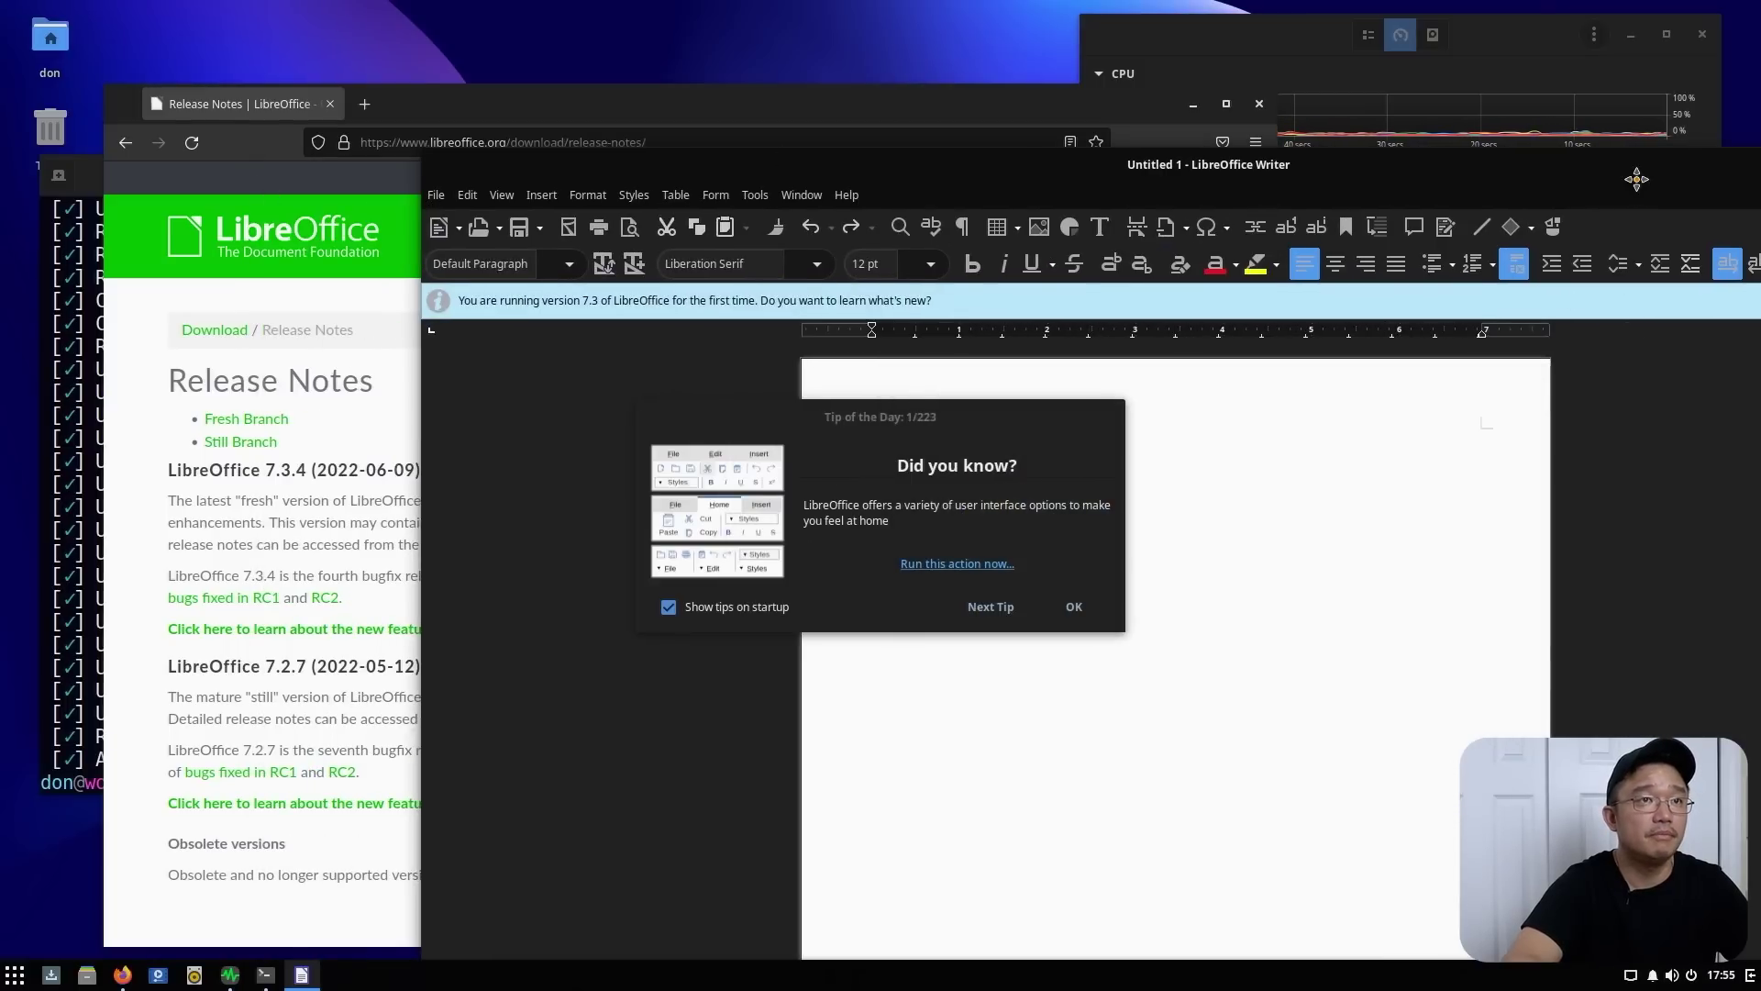
left_click_drag(1631, 177, 1188, 187)
left_click(1557, 179)
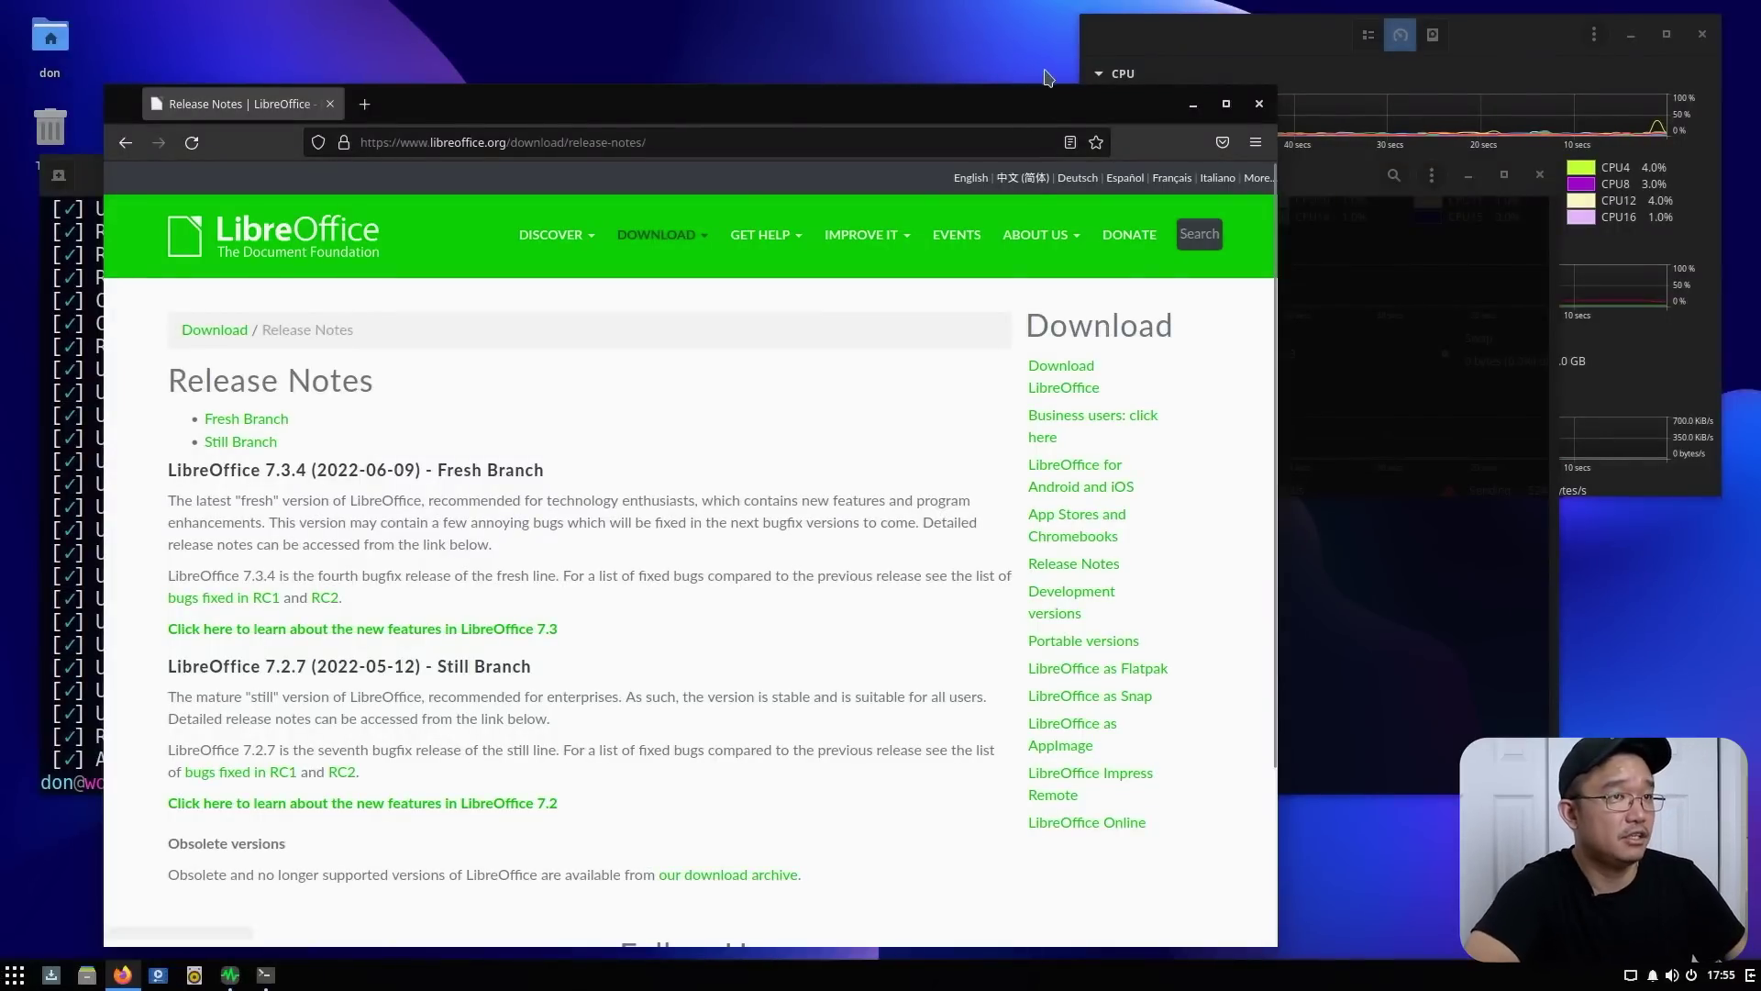
Bring the terminal to the front and shrink its window from the top-left corner
left_click(1382, 329)
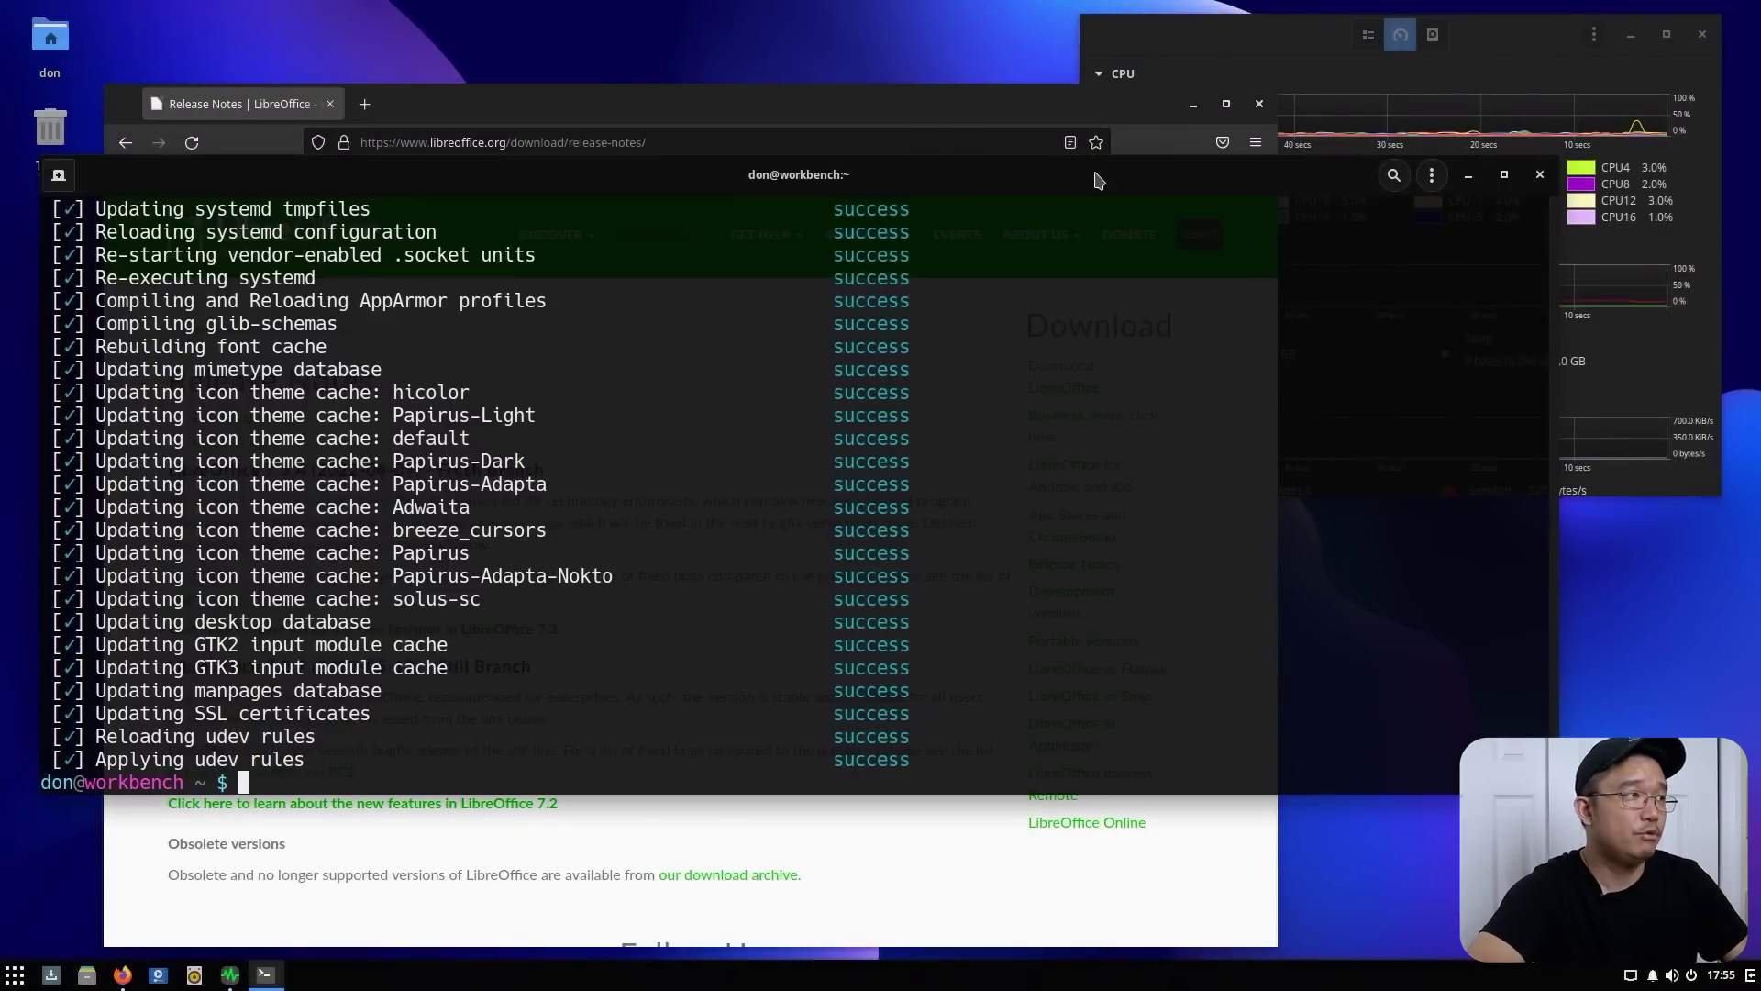
left_click_drag(43, 163, 556, 280)
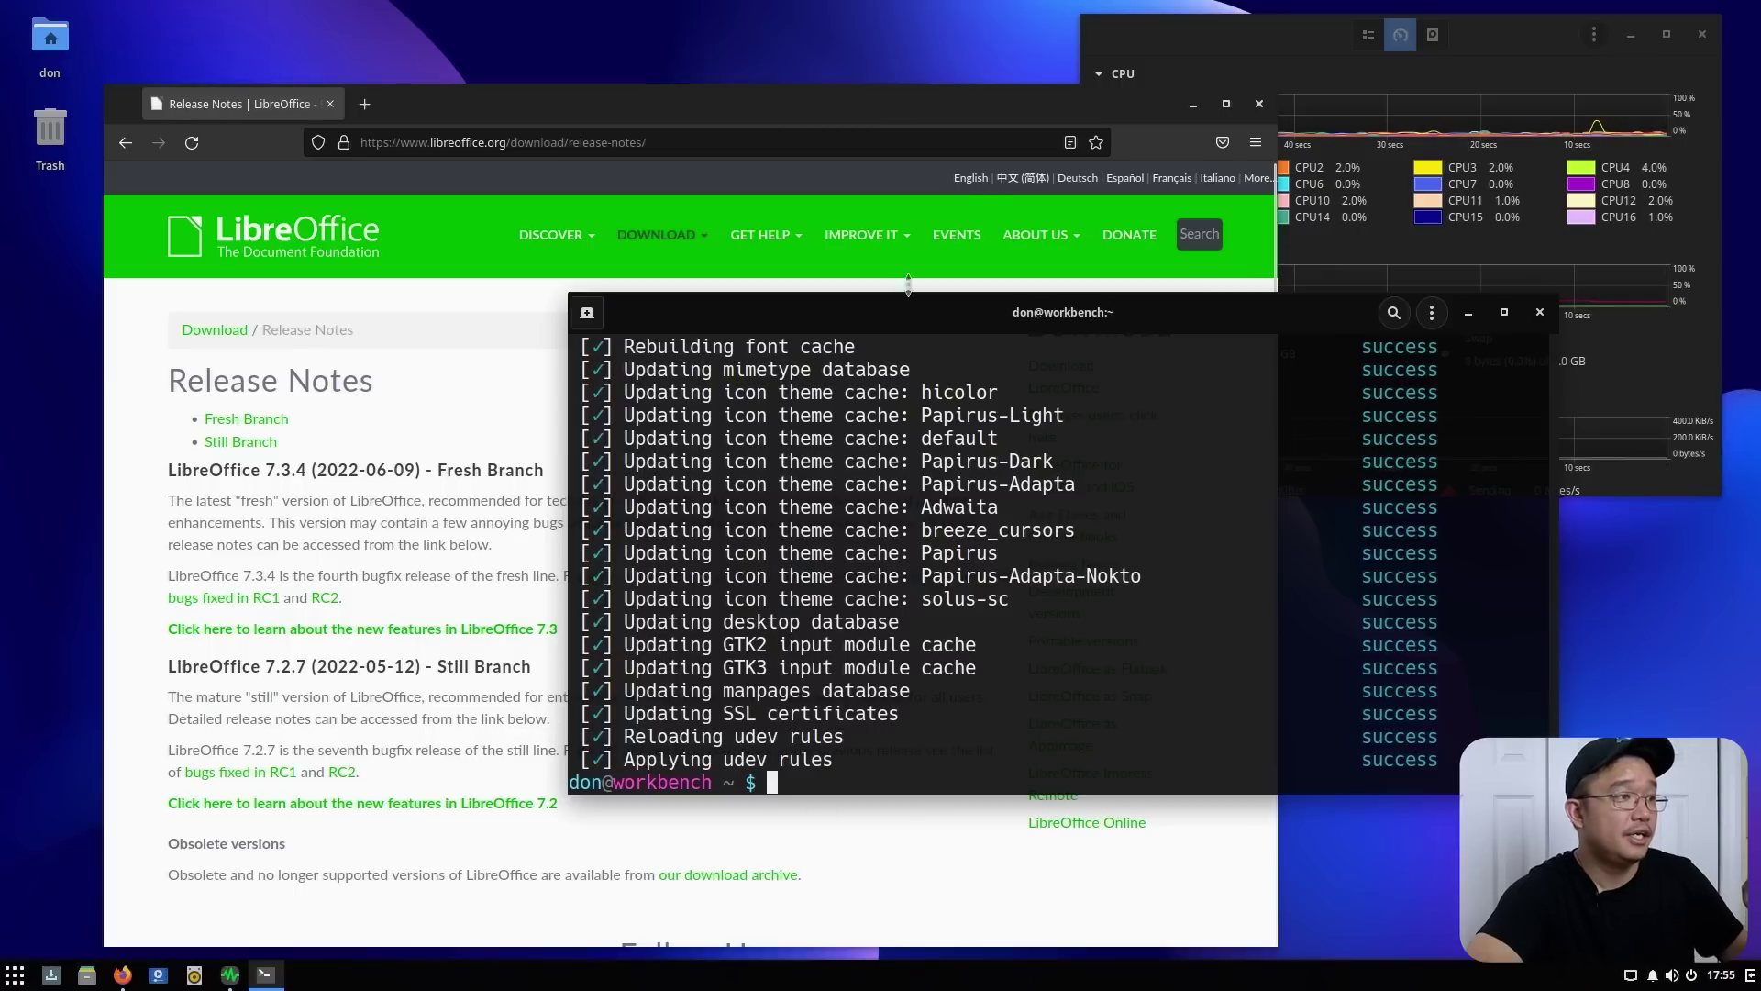
key("super")
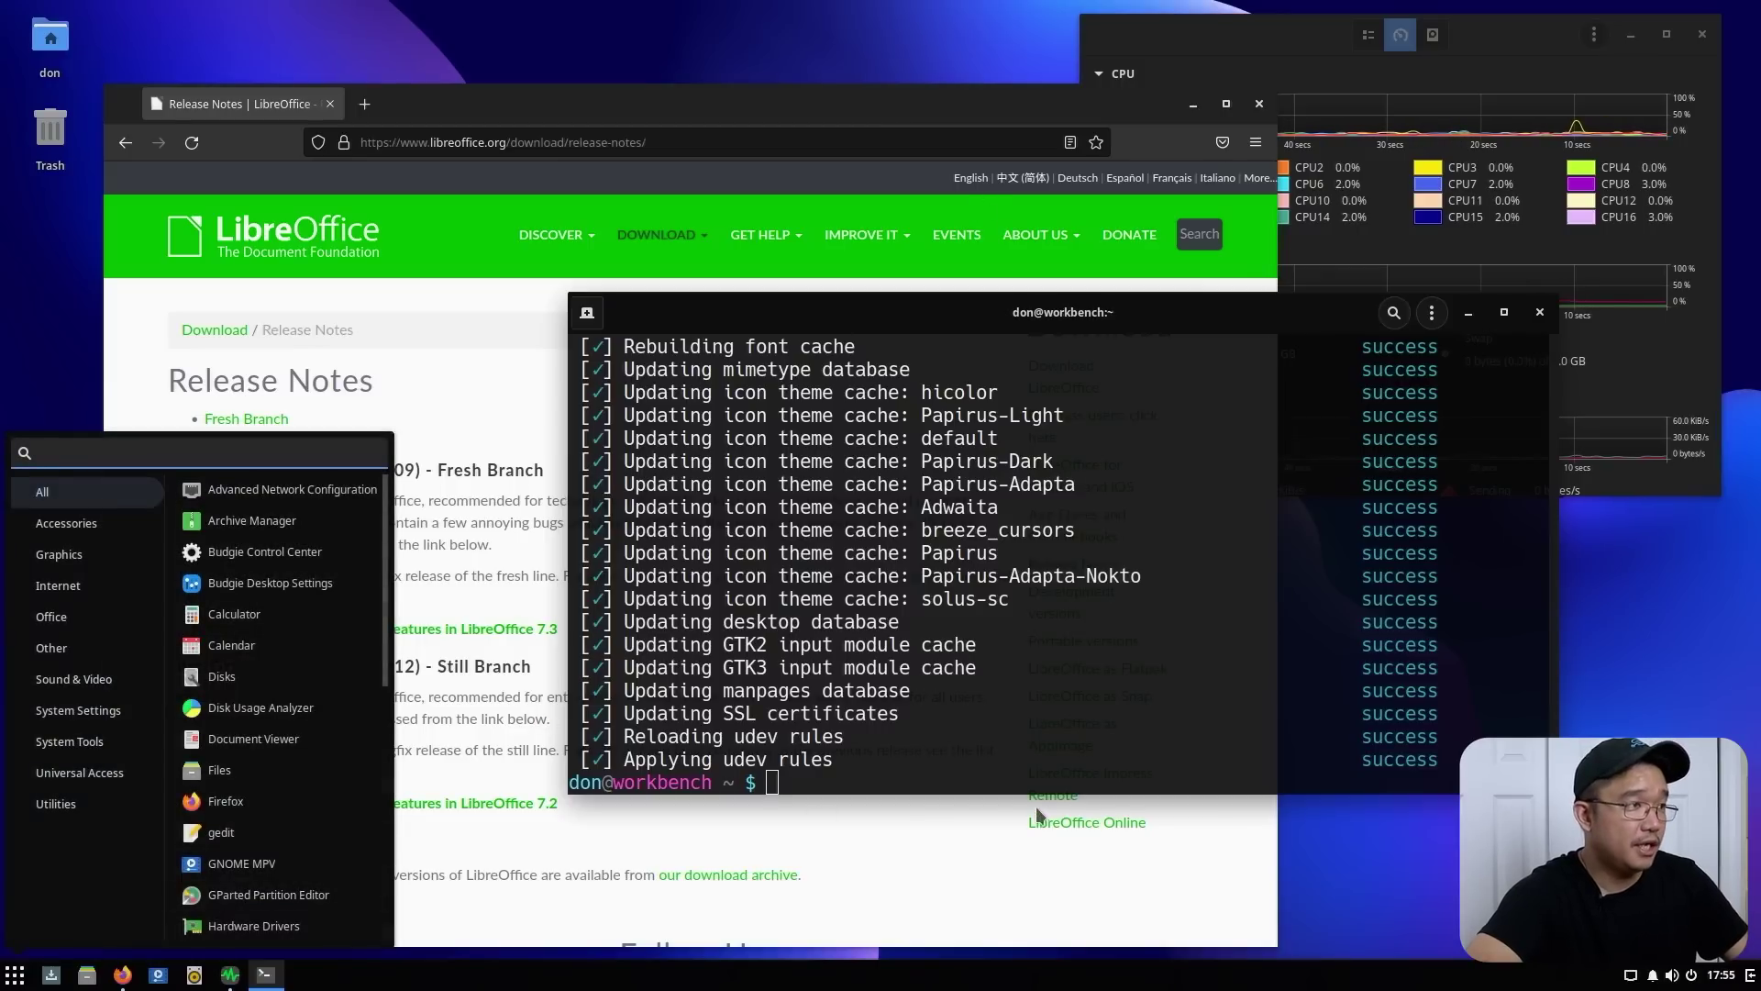
key("super")
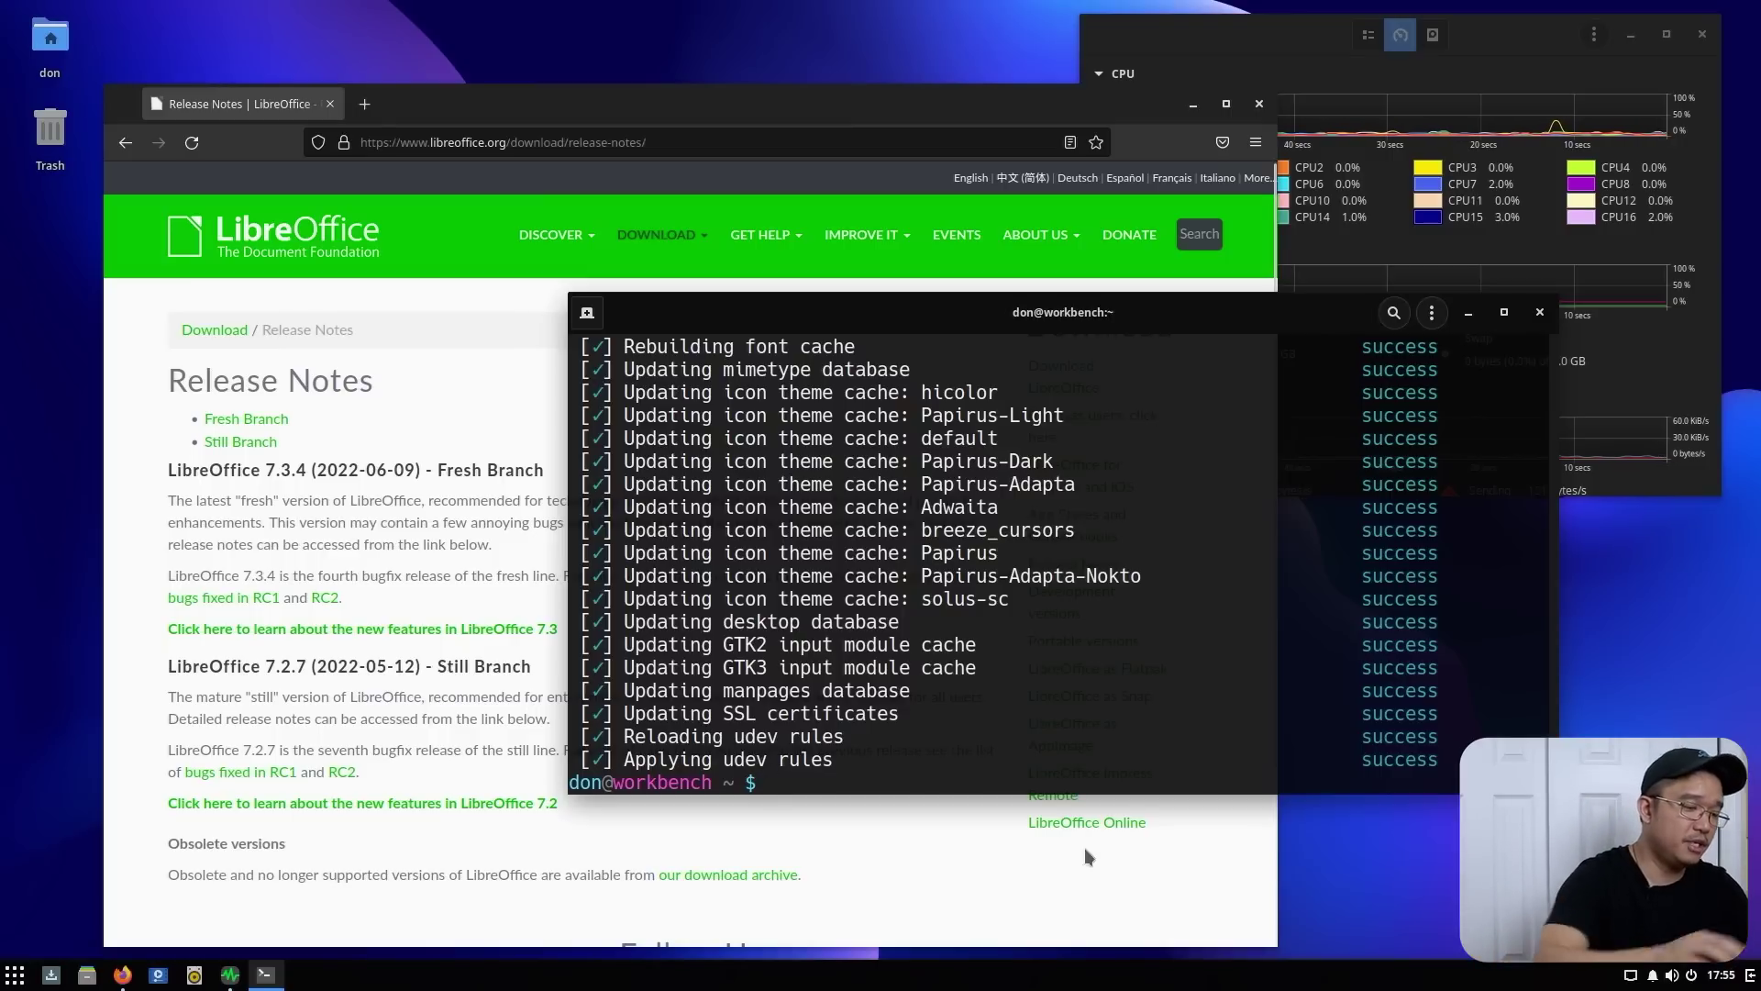
Install wine-devel (Wine 7.12) with sudo eopkg, authorising with the password and accepting dependencies
type("sudo eopkg install wine")
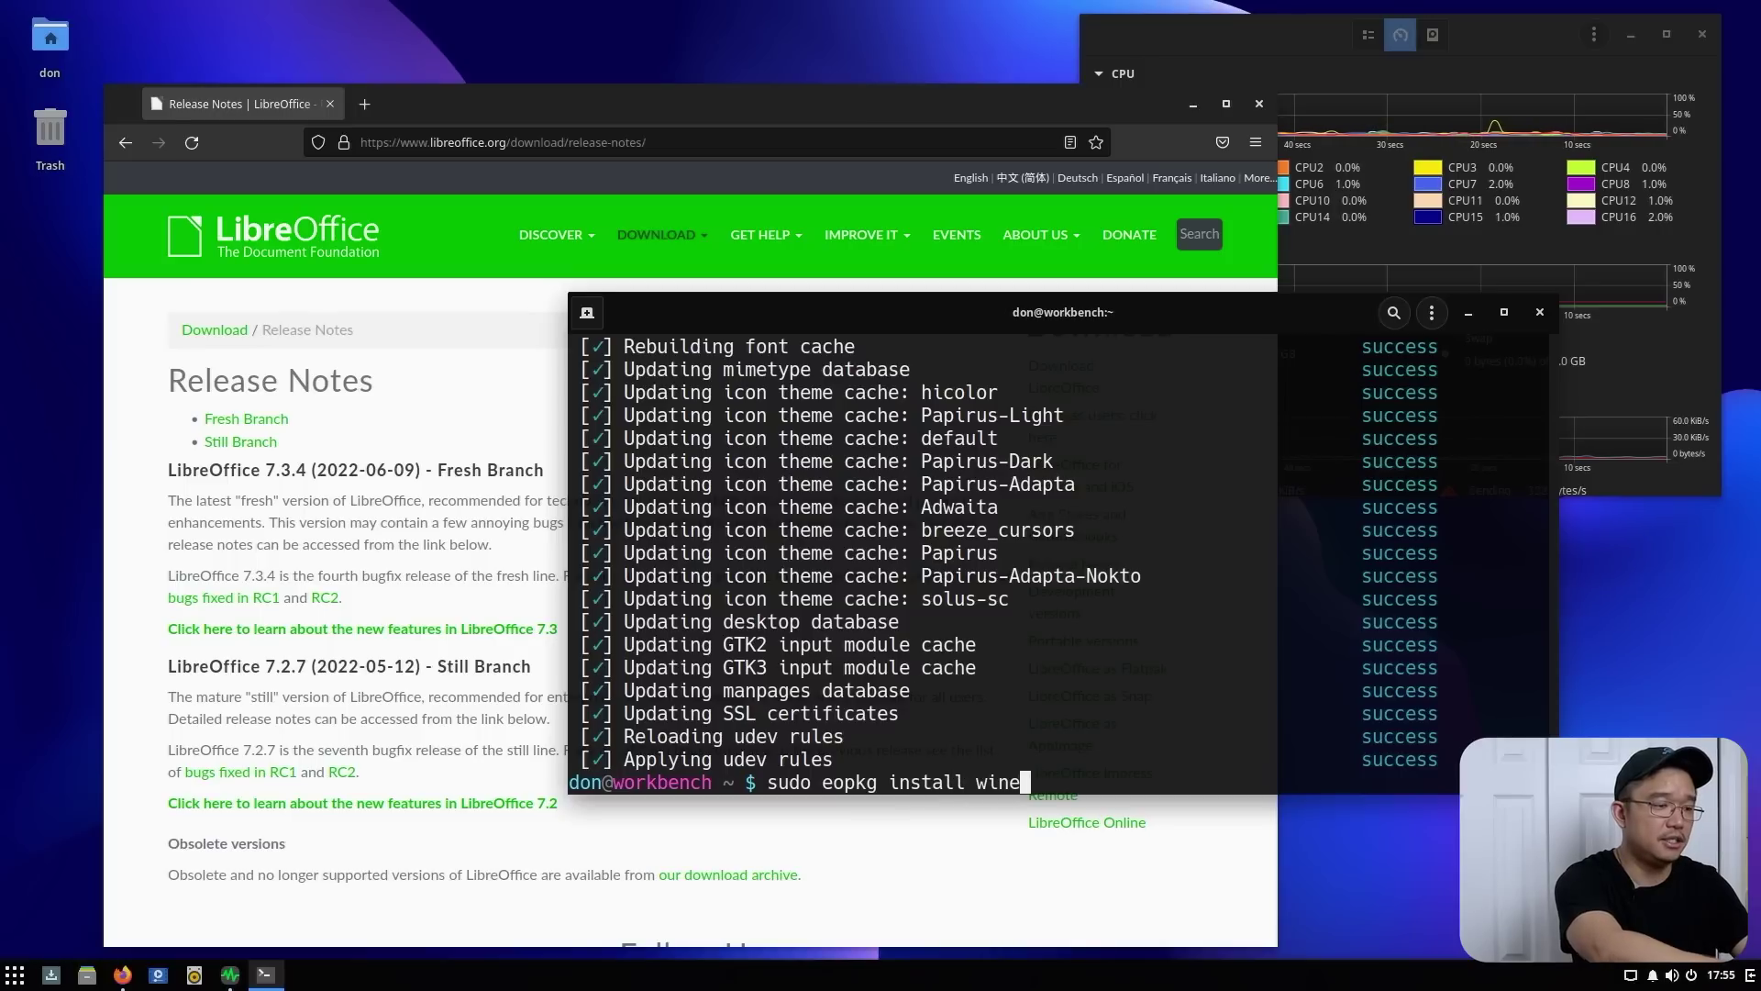
type("vel")
key("Return")
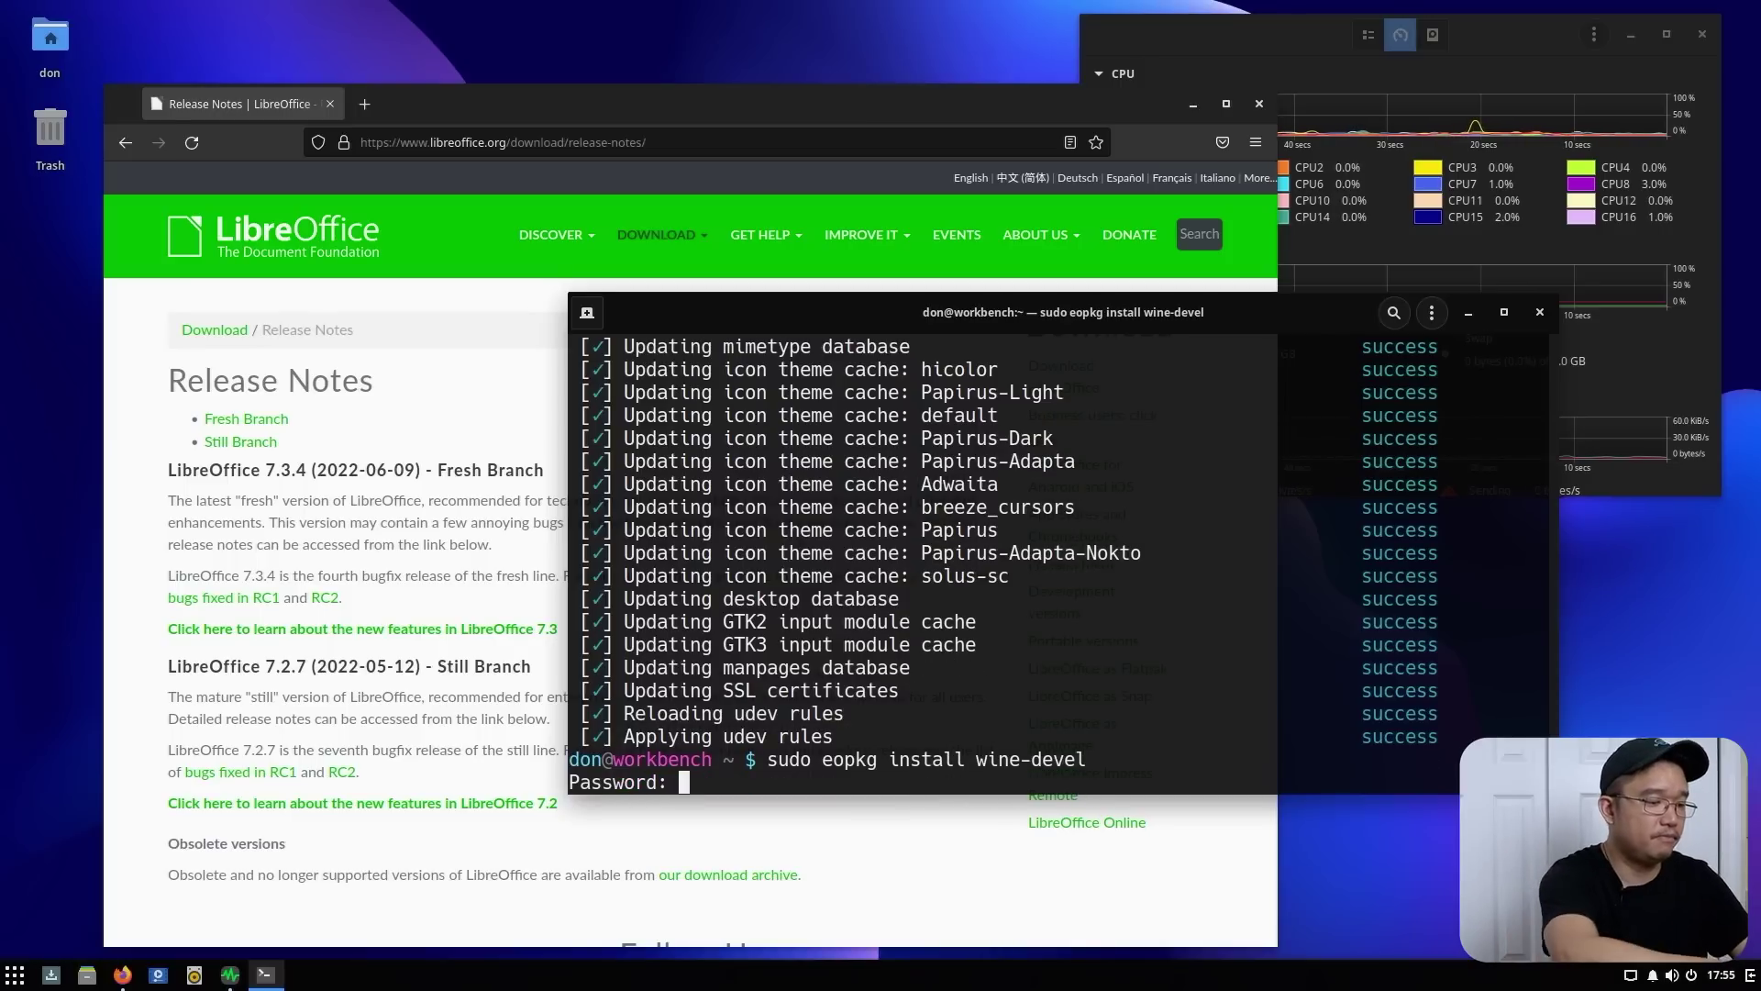
key("Return")
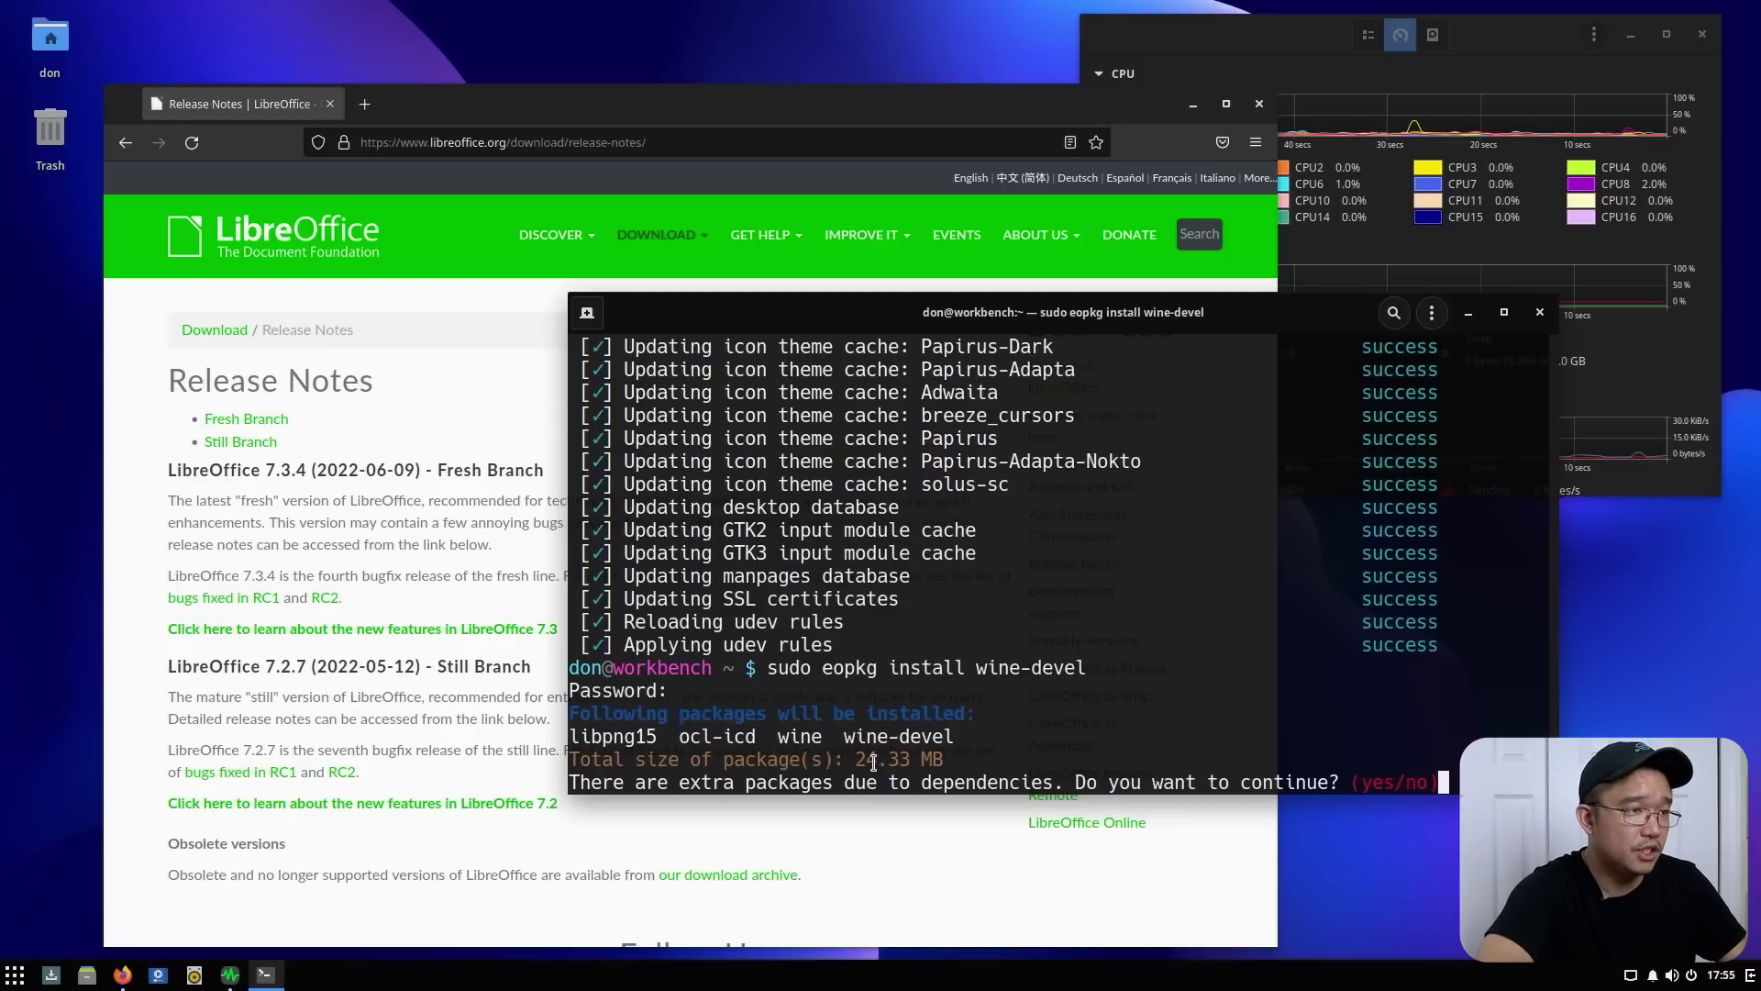
key("Return")
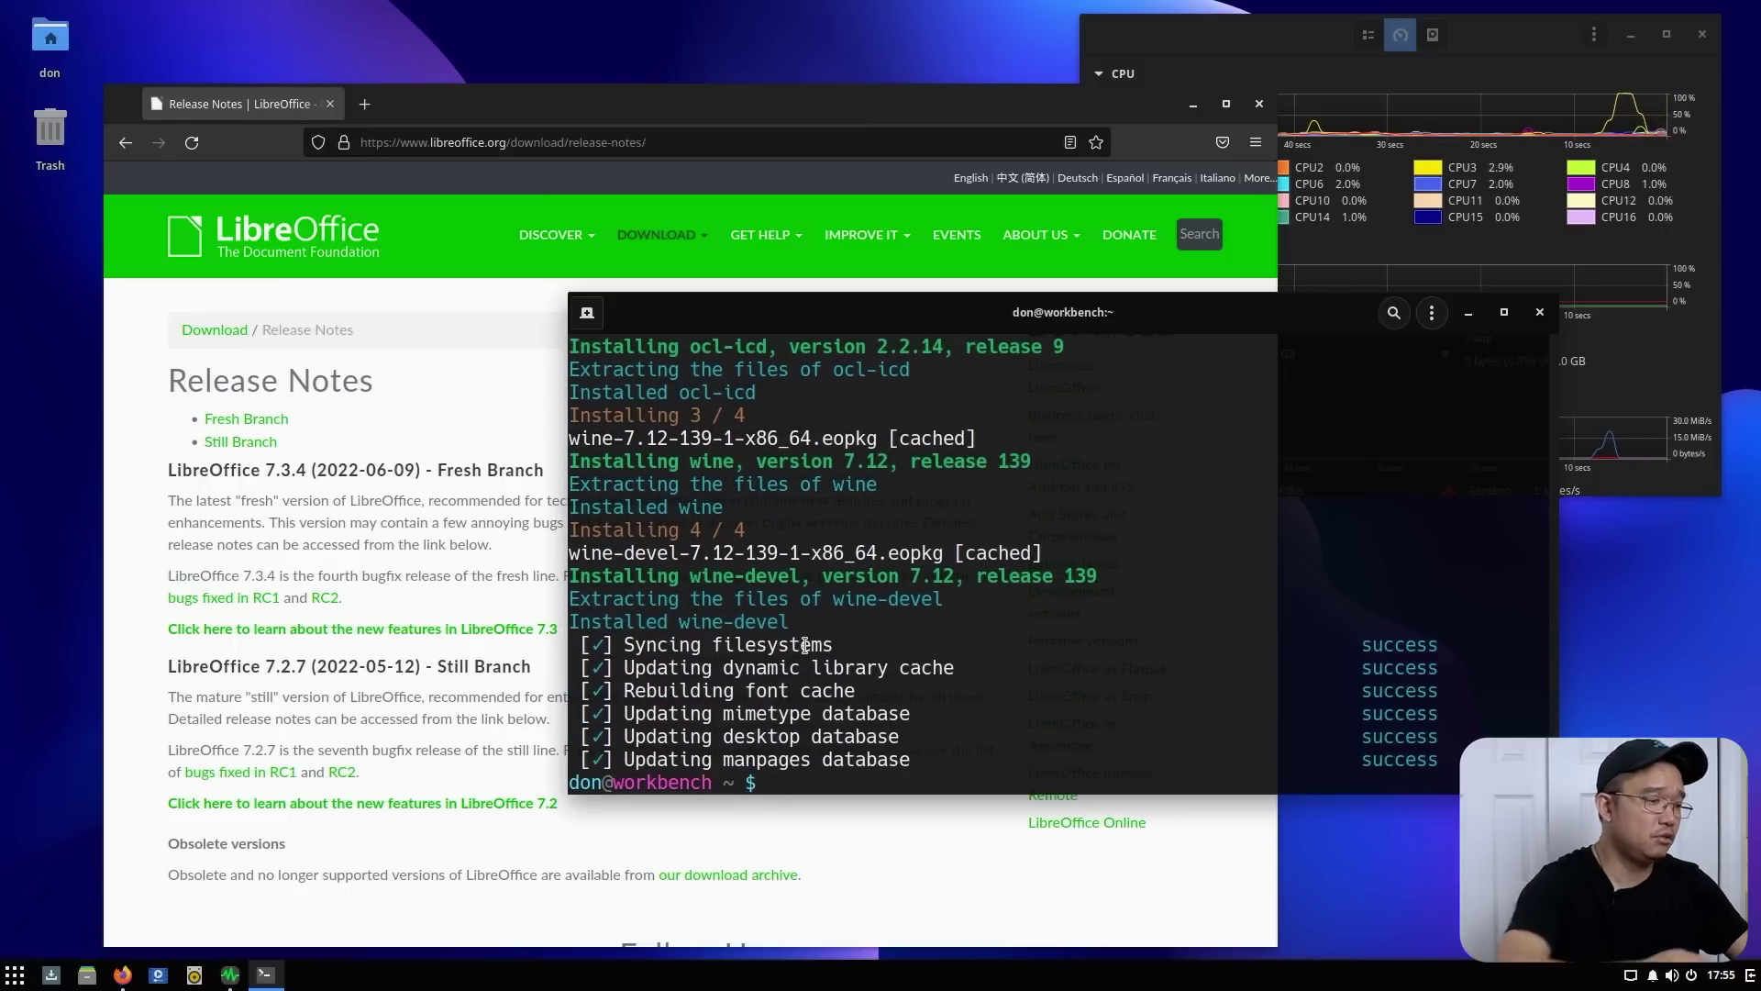
Run winecfg, install Wine Mono, and close Wine configuration with Windows 7 as default
type("winecfg")
key("Return")
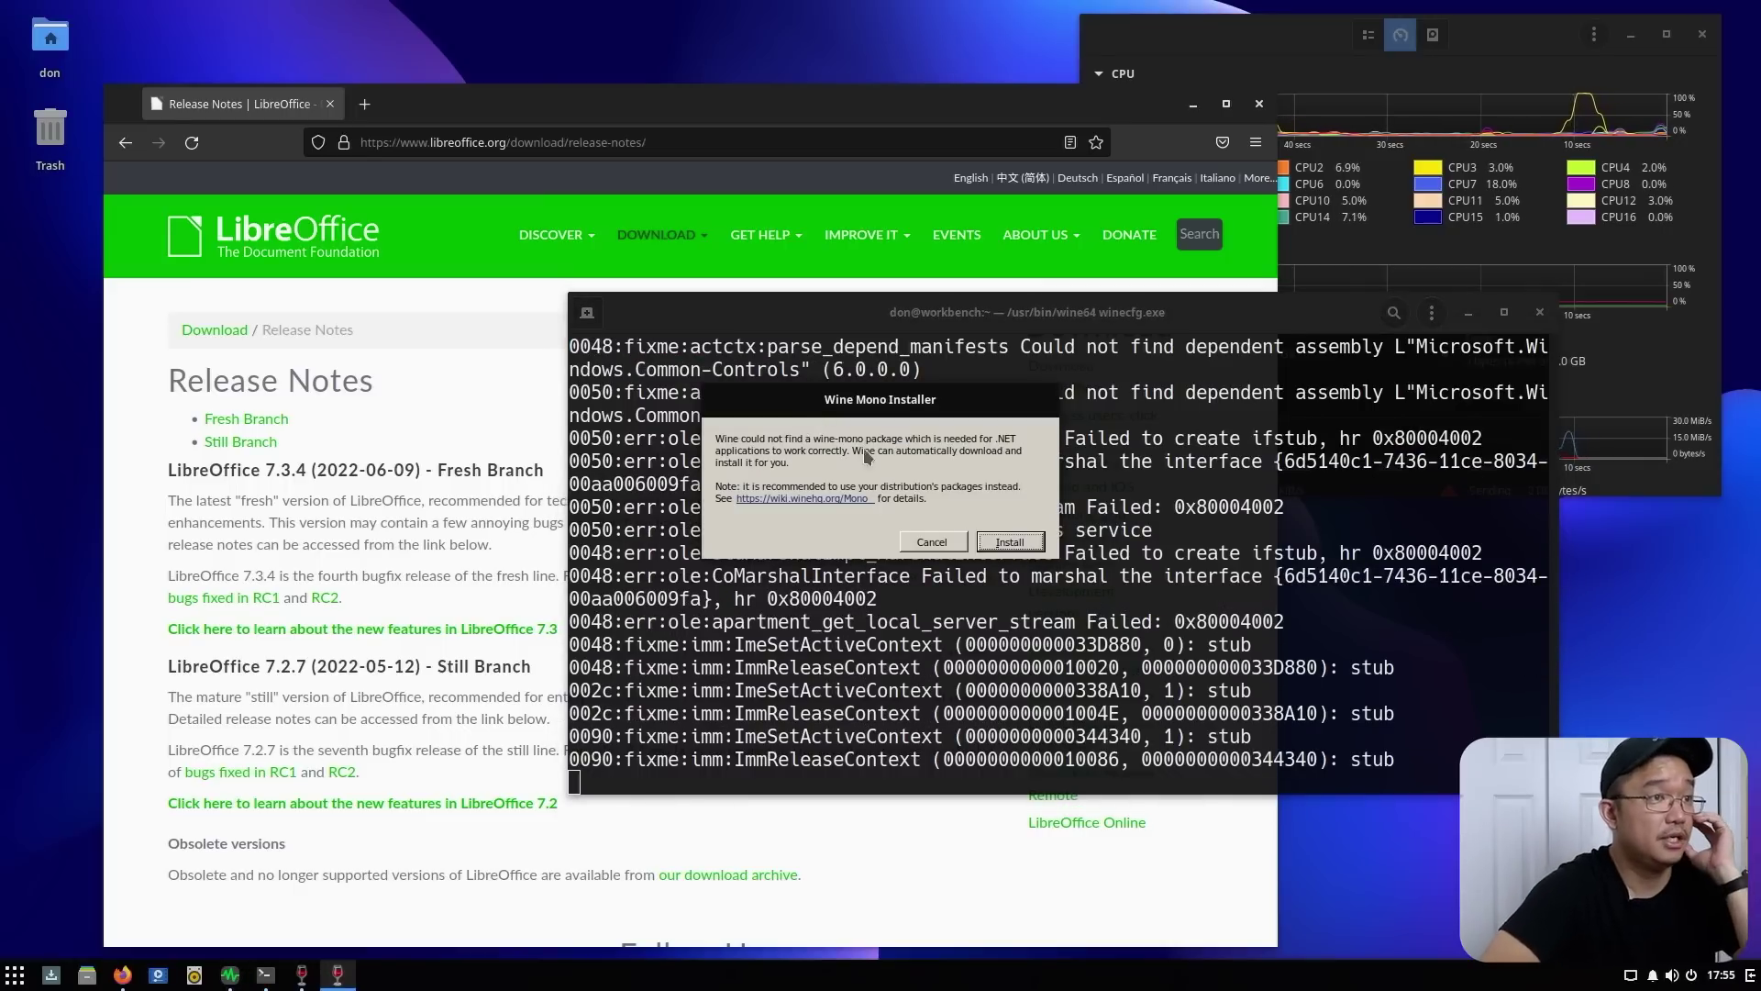
left_click(996, 542)
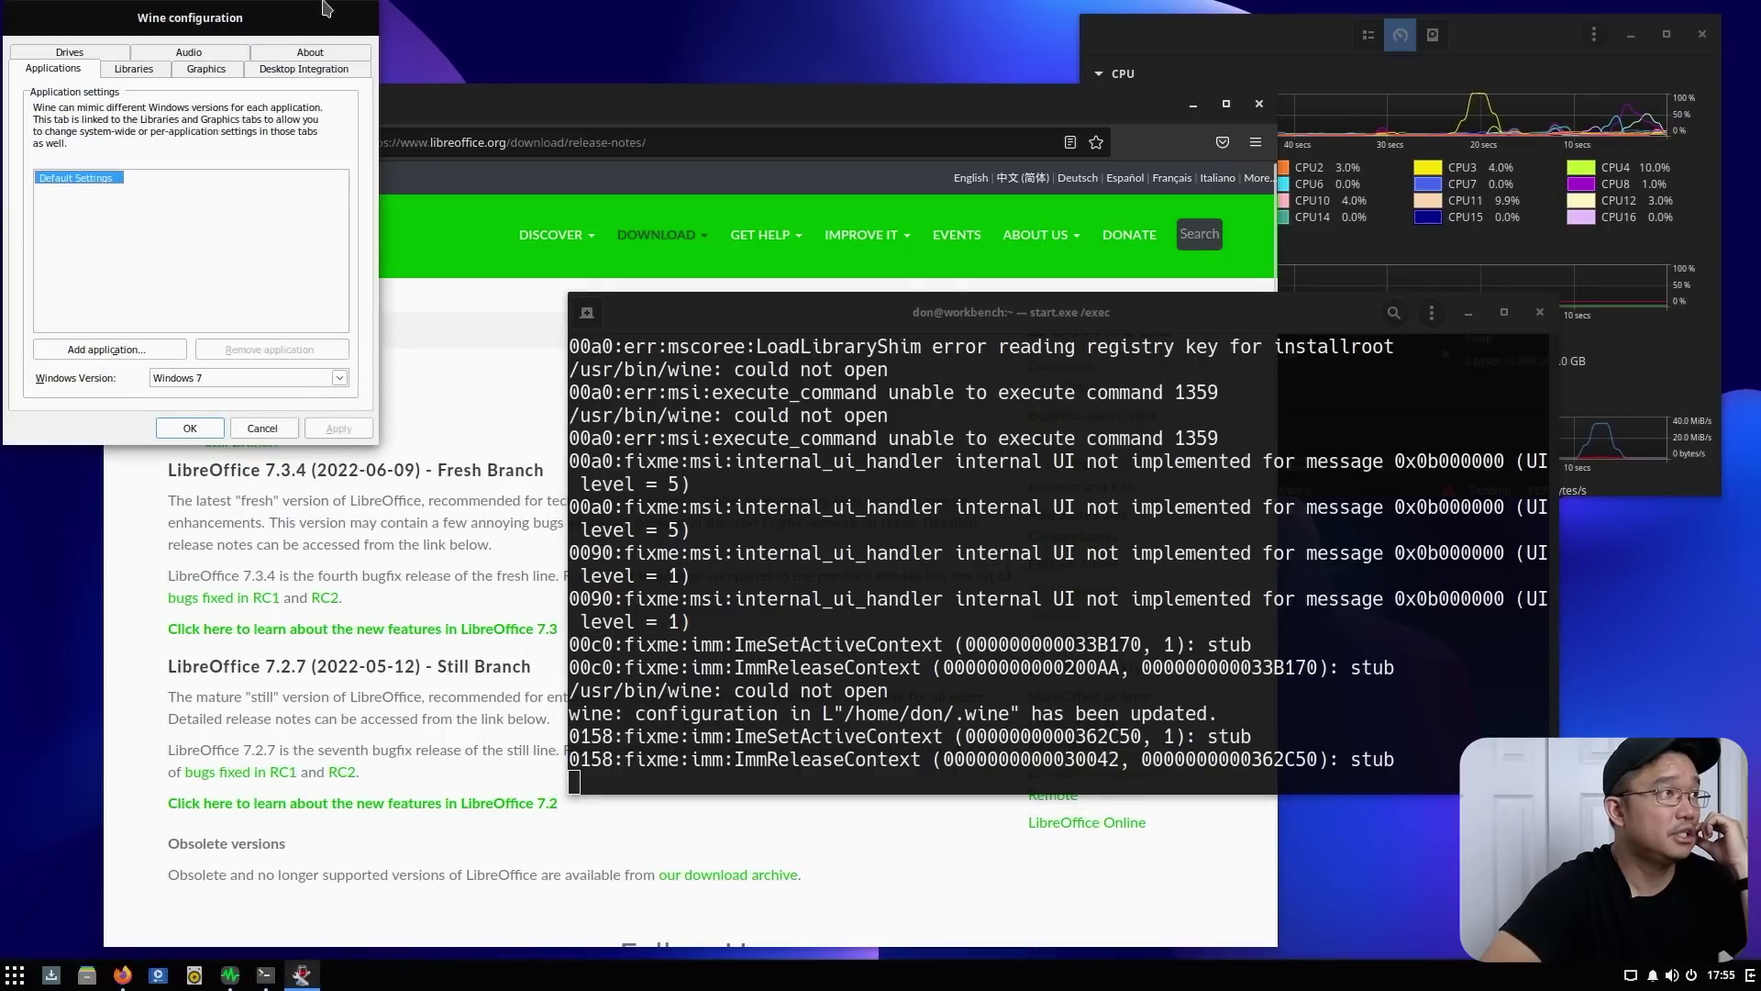
left_click_drag(279, 20, 549, 148)
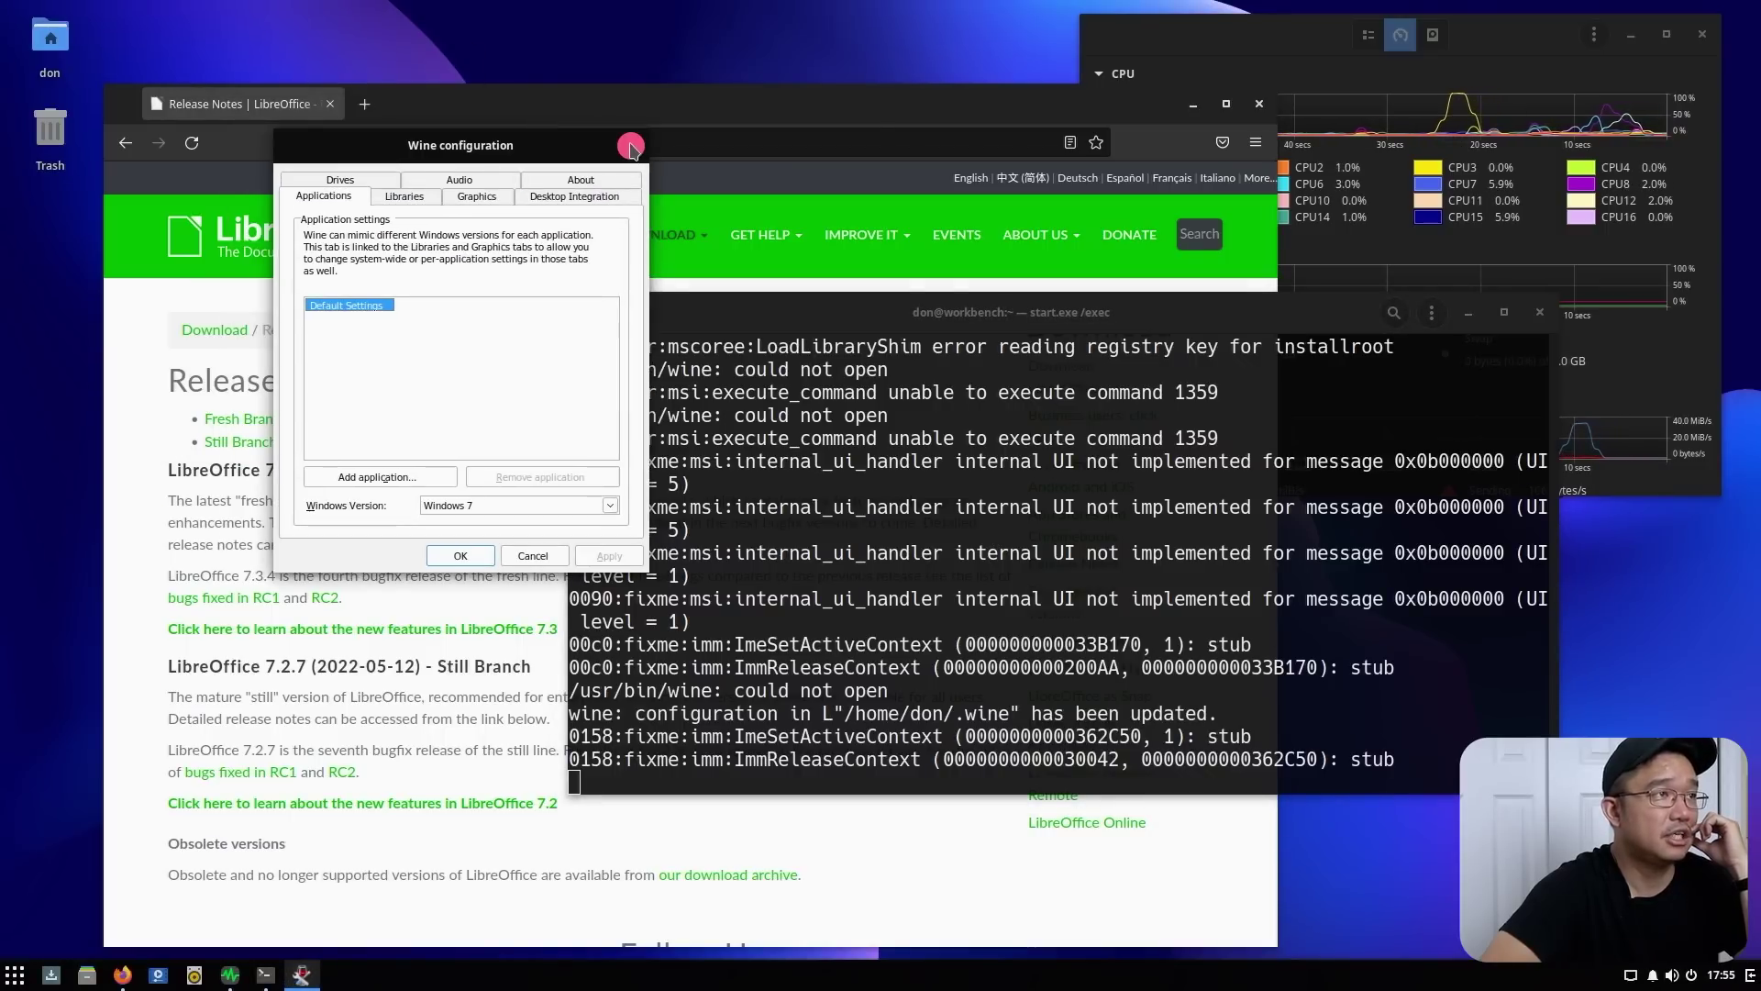
left_click(461, 555)
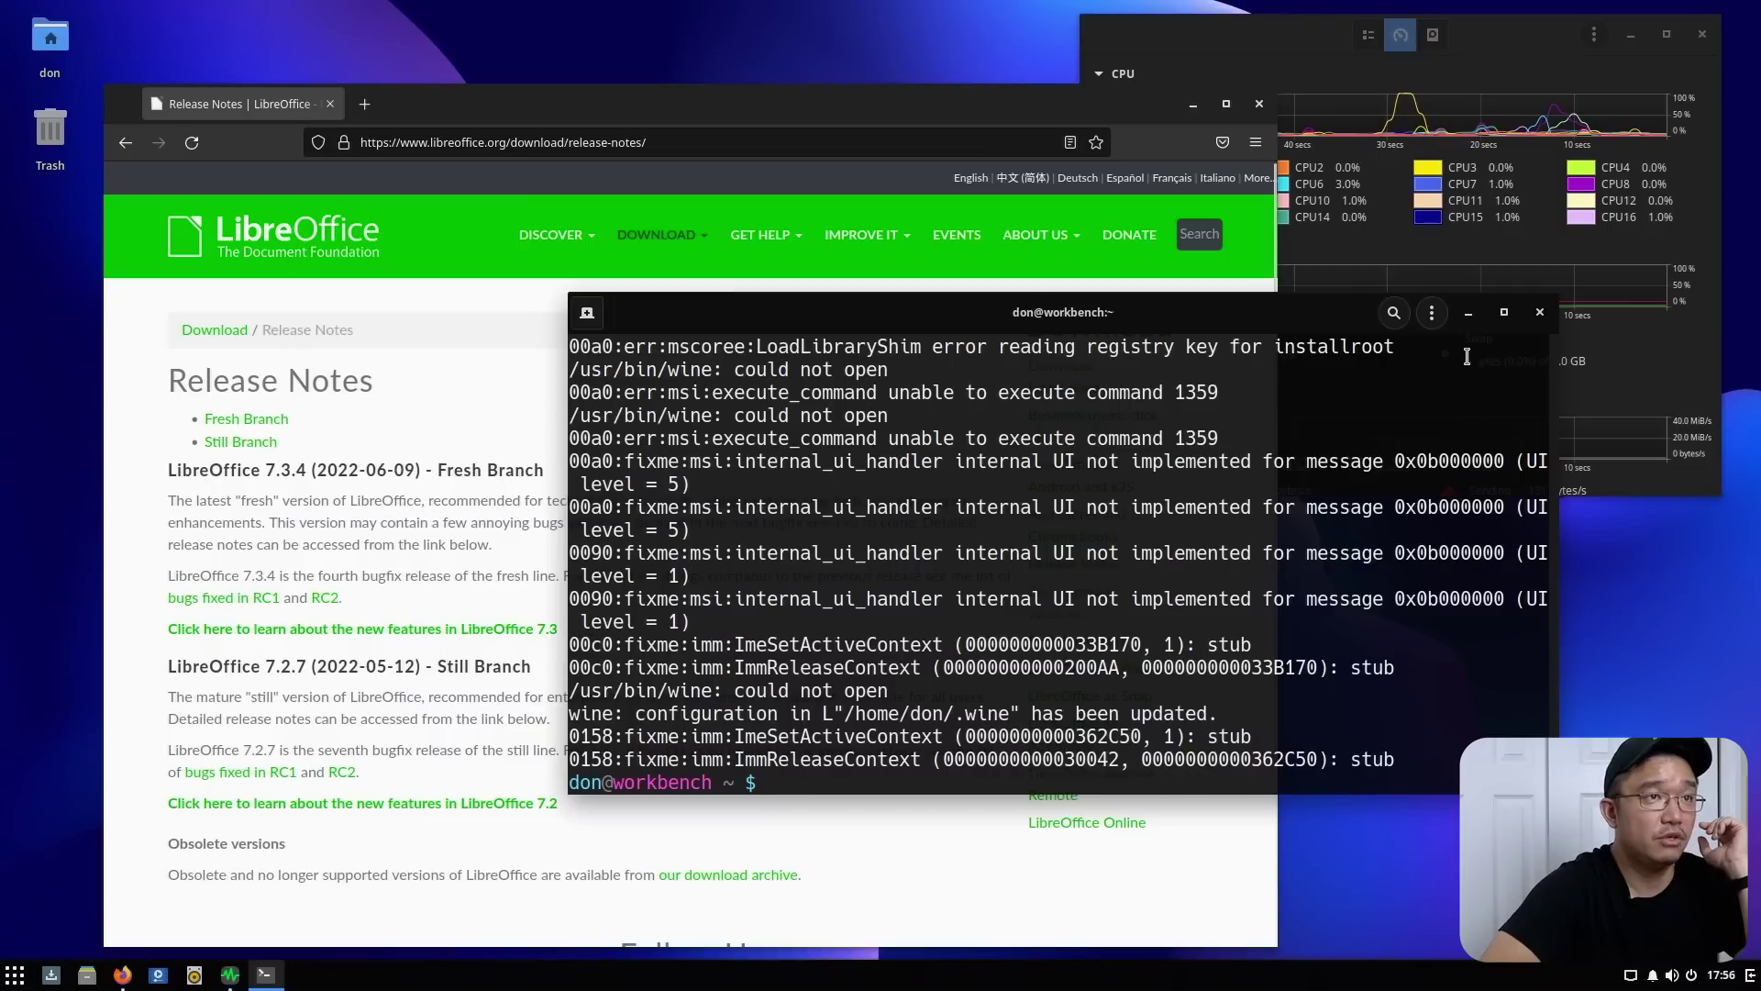
Move the terminal to the lower right and minimize the browser window
left_click_drag(1332, 332, 1493, 425)
left_click(1192, 104)
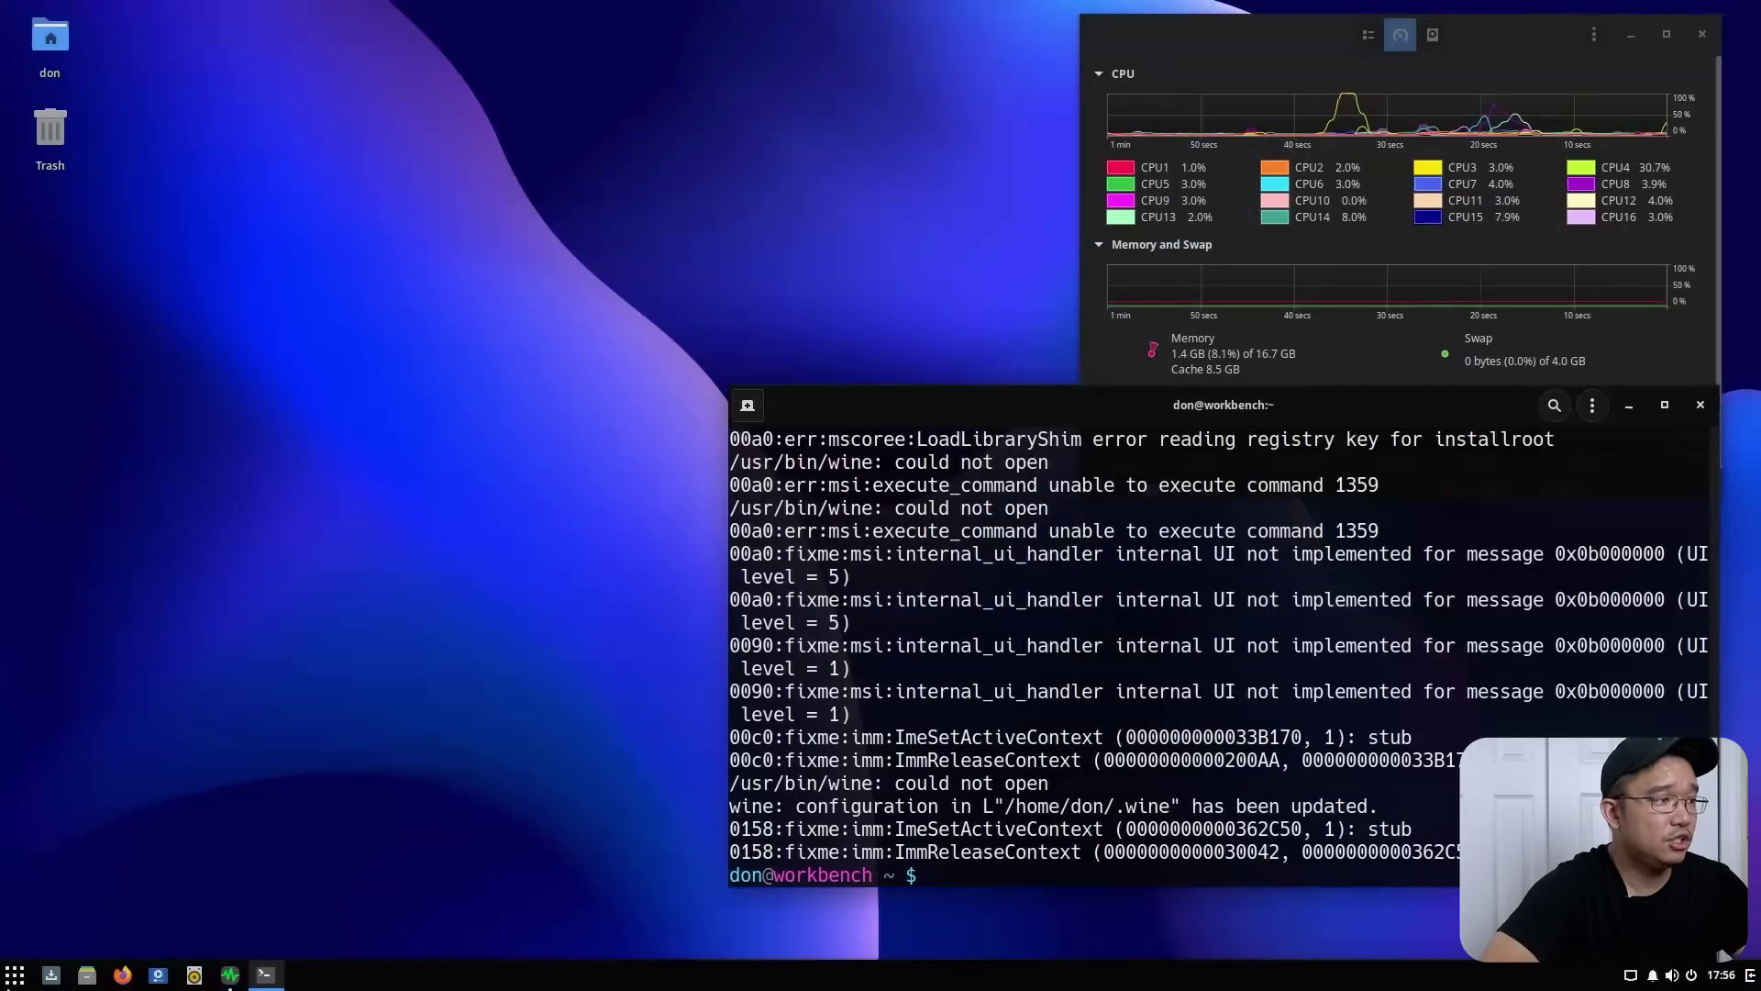
key("super")
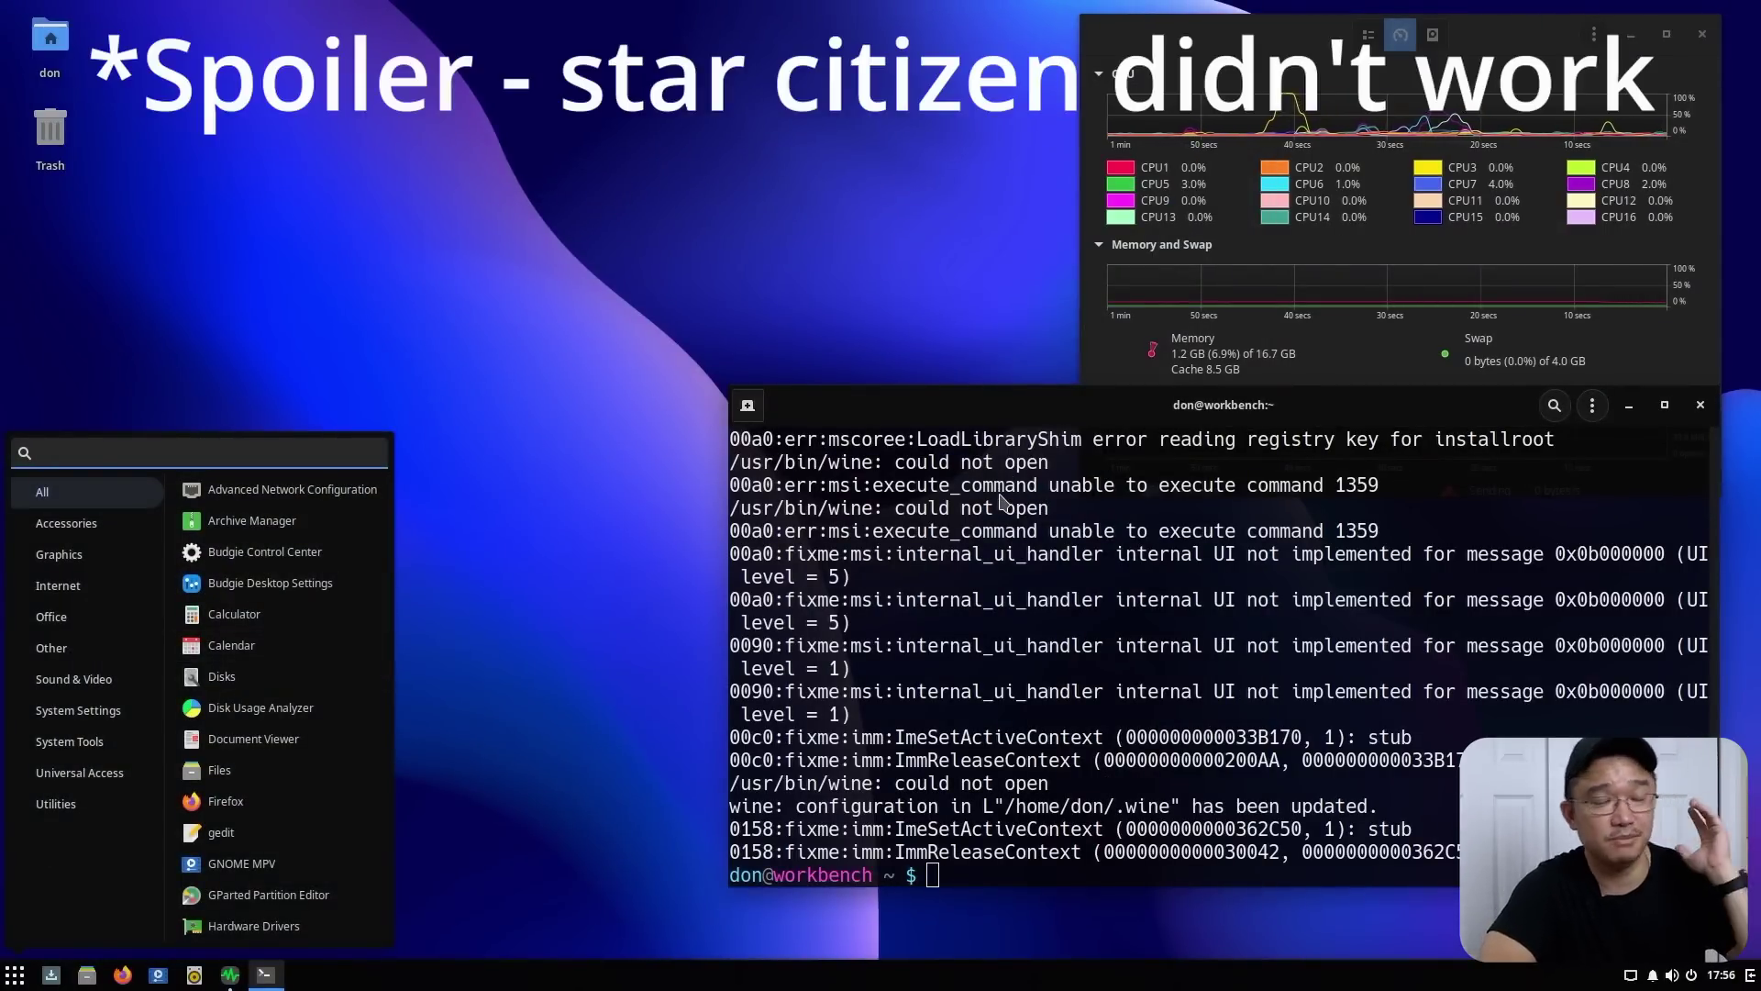
Open DoFlicky and start installing the NVIDIA Graphics Driver (main series) with 32-bit support
left_click(266, 934)
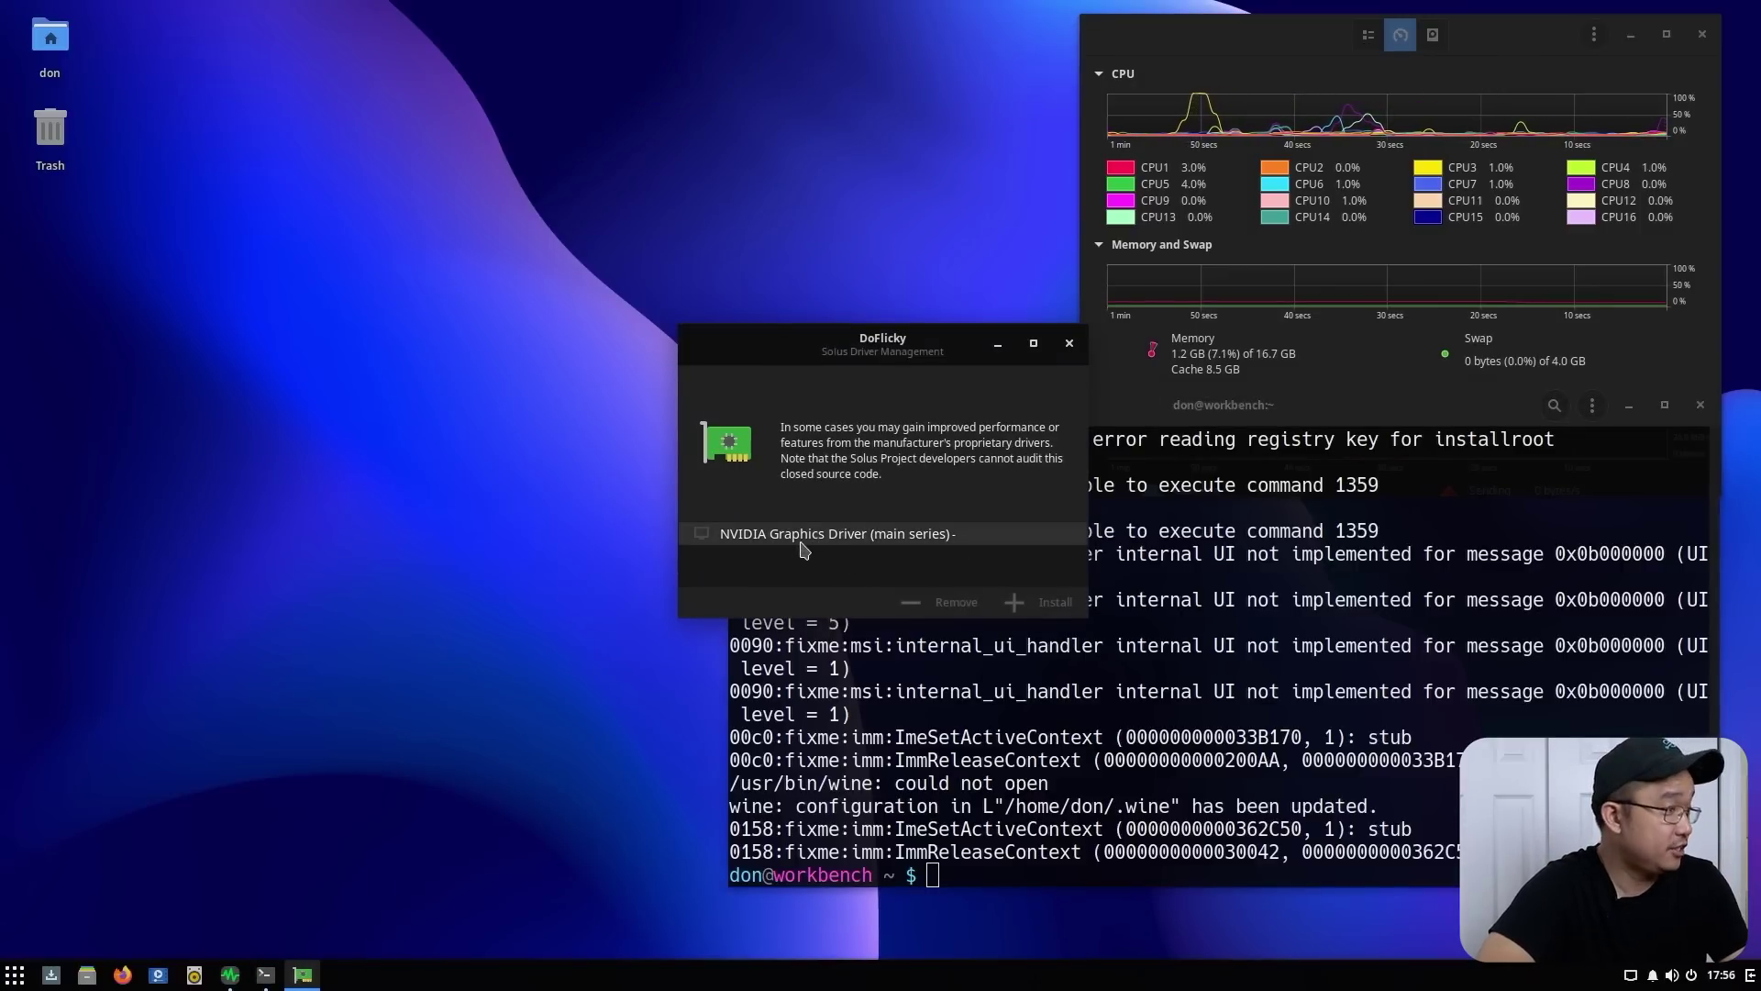
left_click(796, 541)
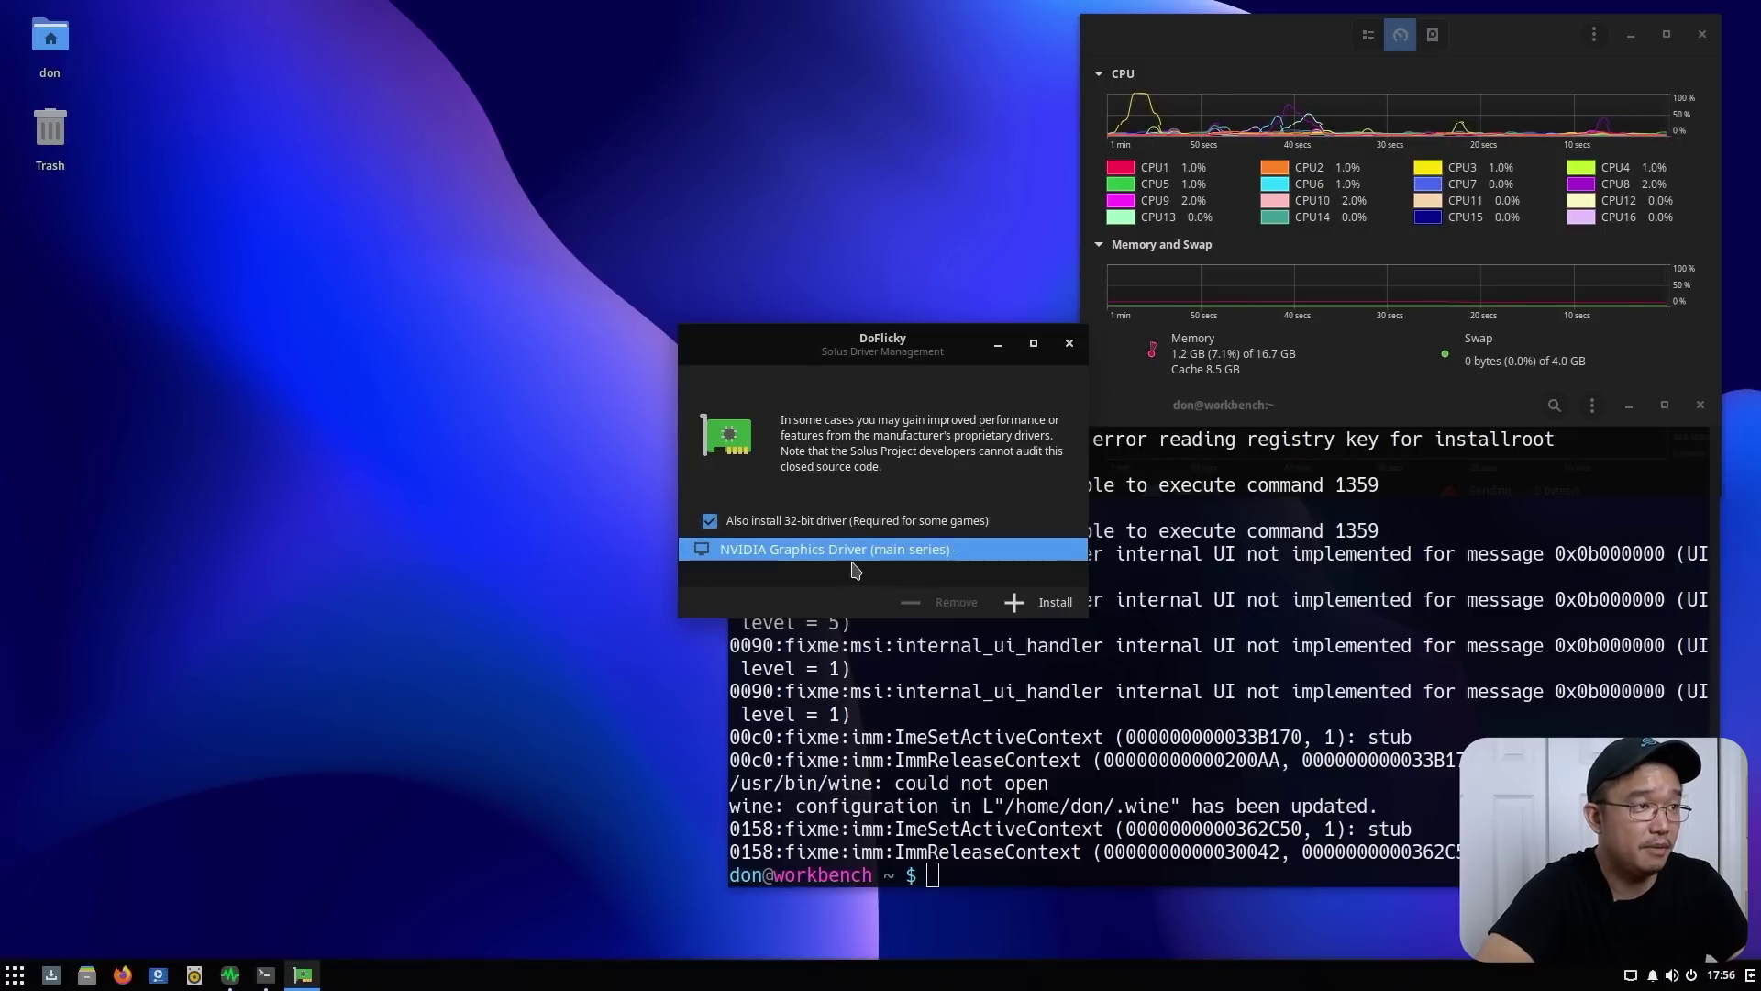
left_click(1021, 598)
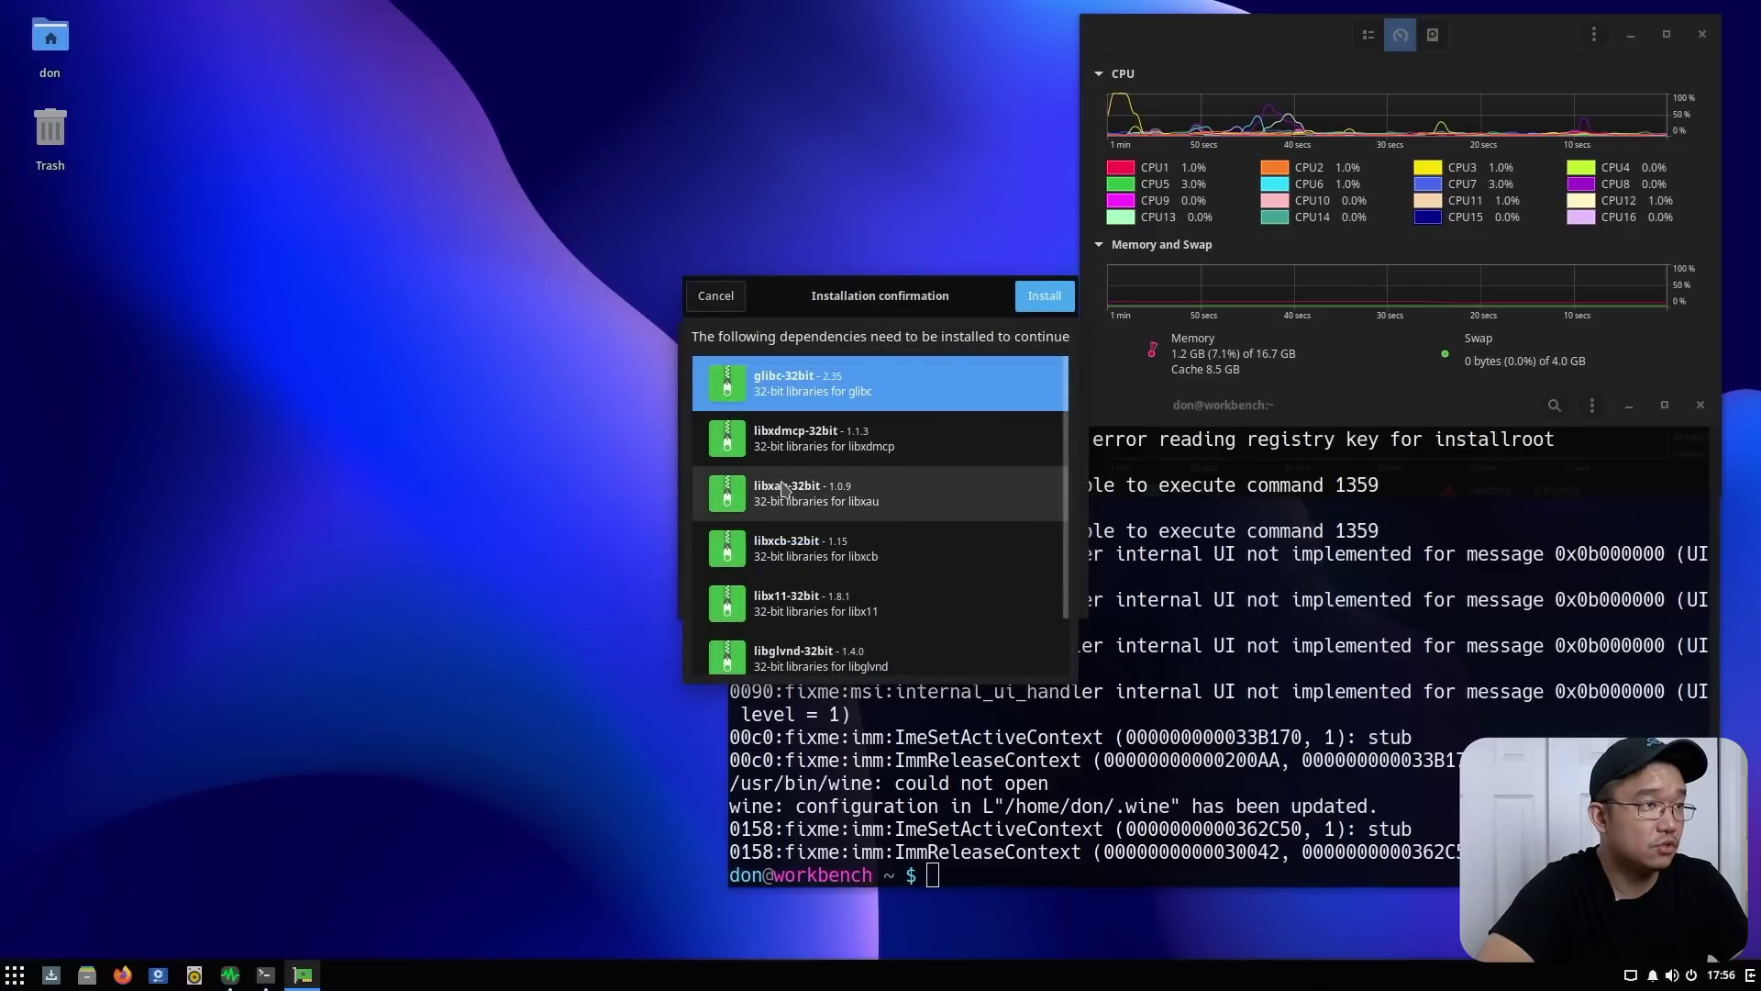
Accept the 32-bit dependency packages such as glibc-32bit and let the system restart
left_click(1045, 296)
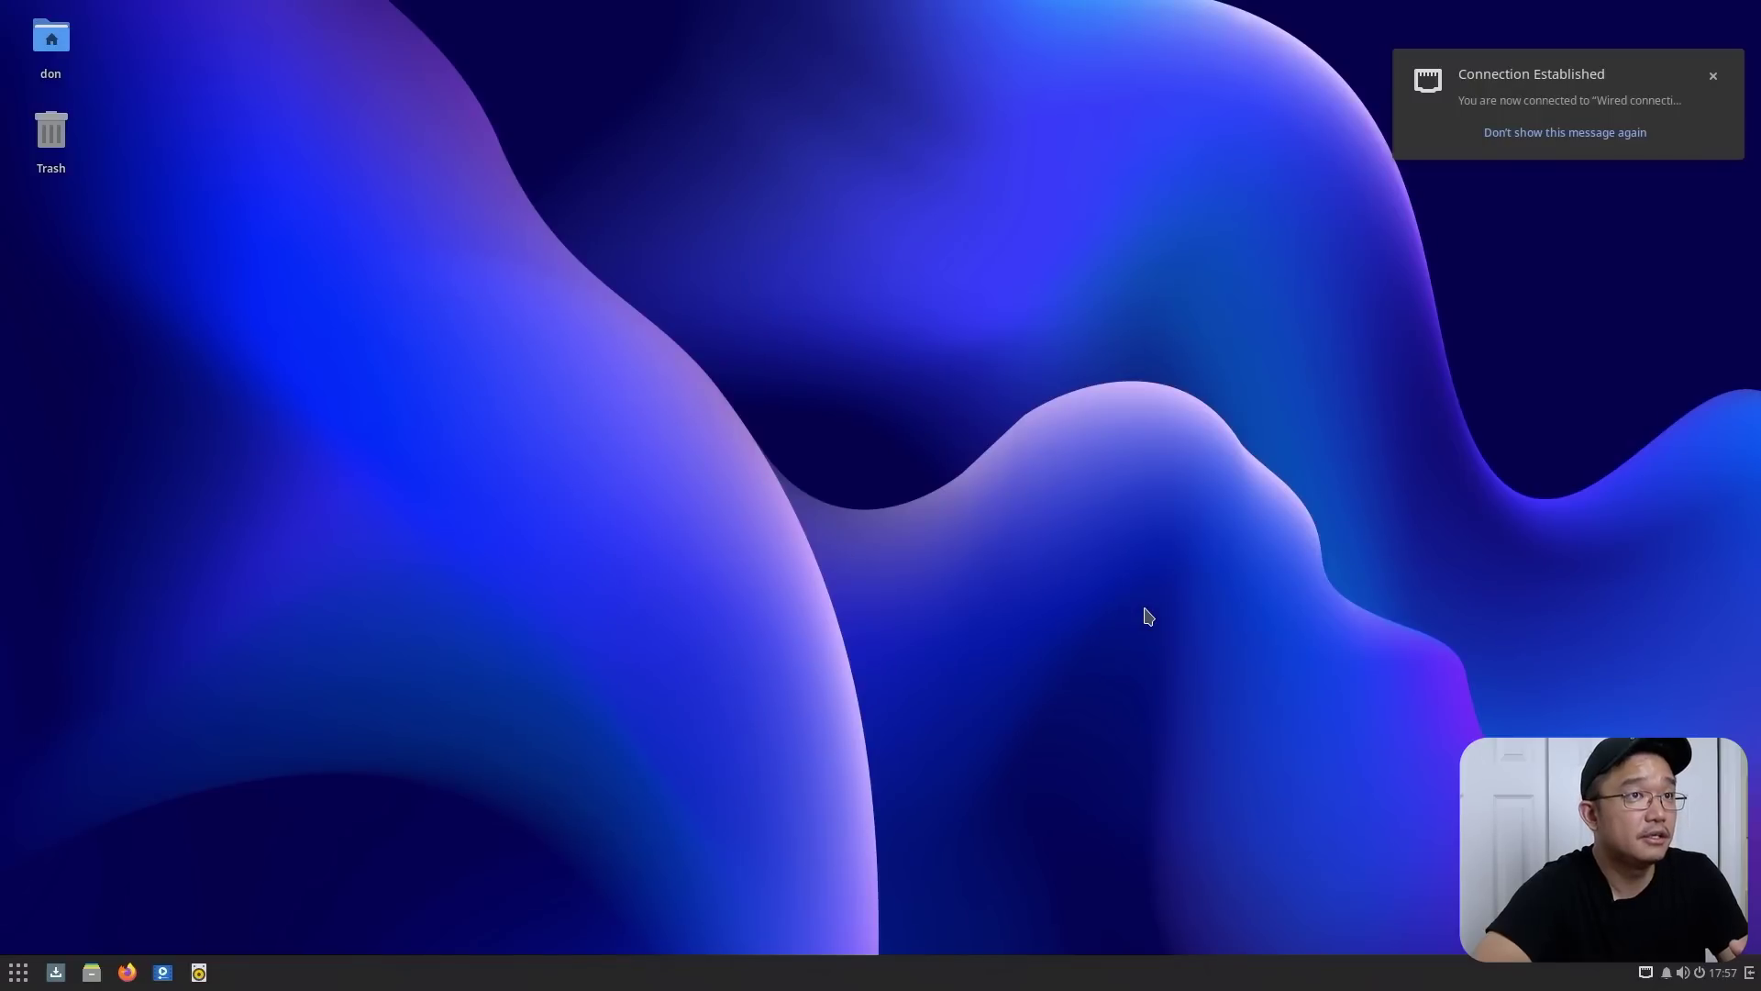
Reopen Hardware Drivers and install the NVIDIA main-series driver, accepting egl-wayland and authenticating
left_click(18, 971)
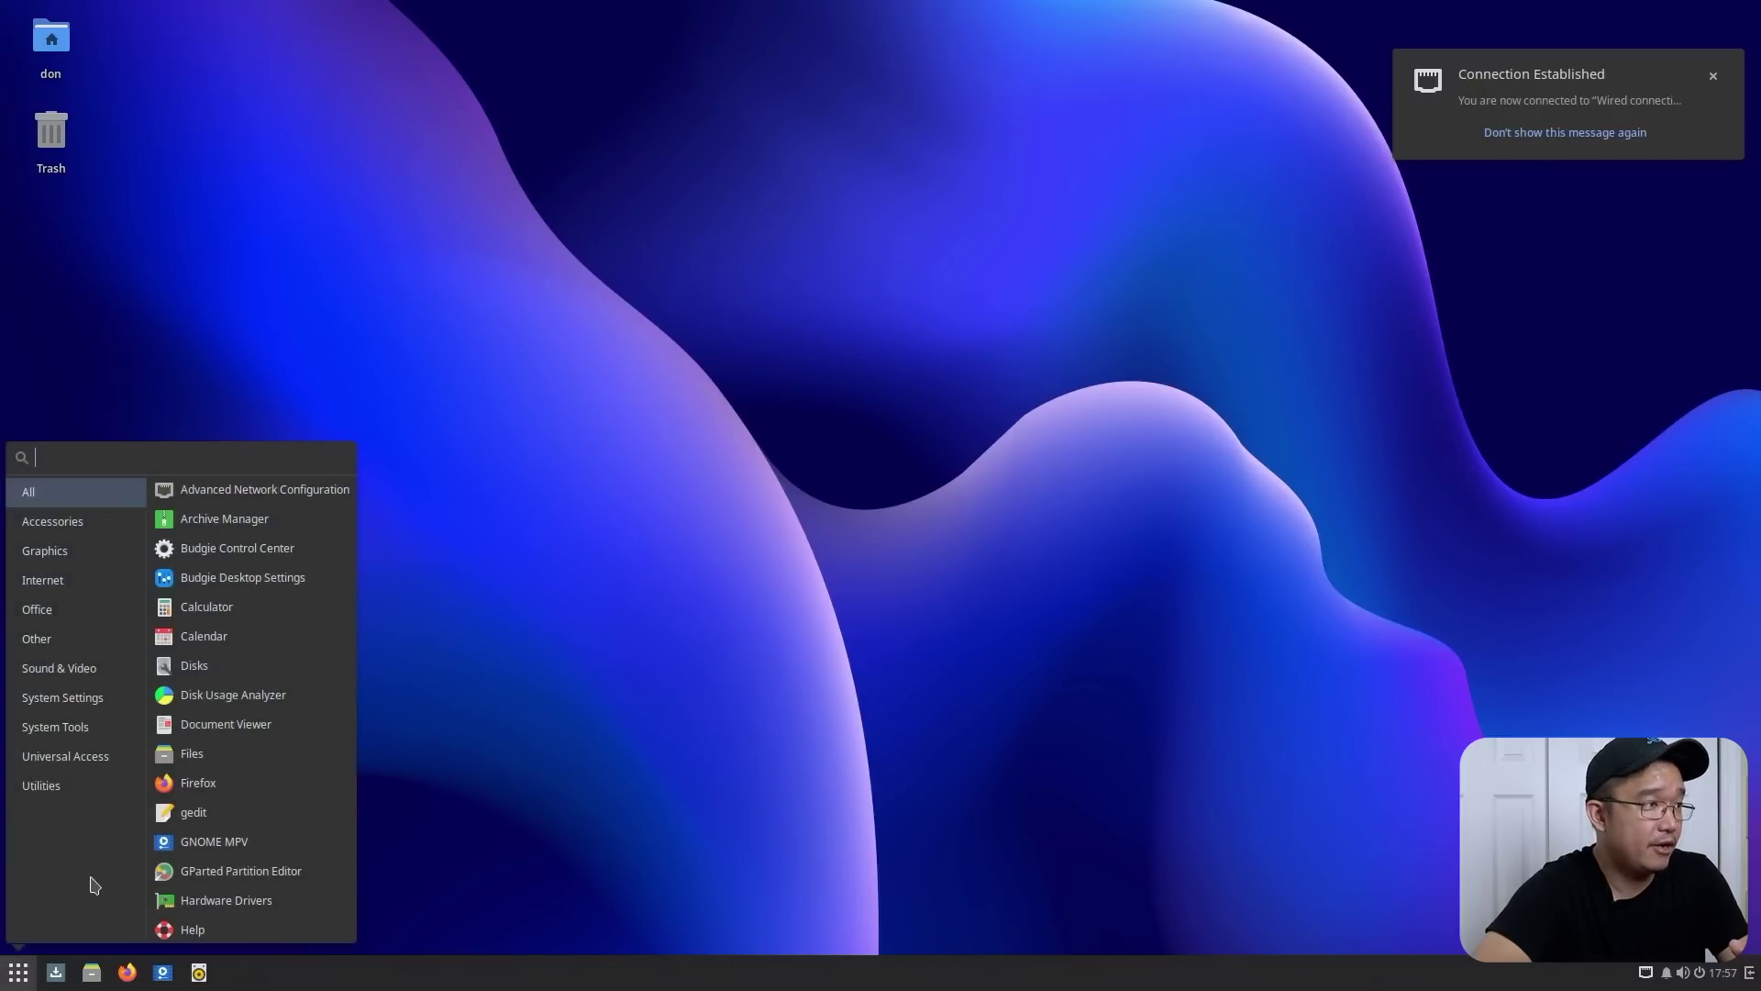
left_click(229, 868)
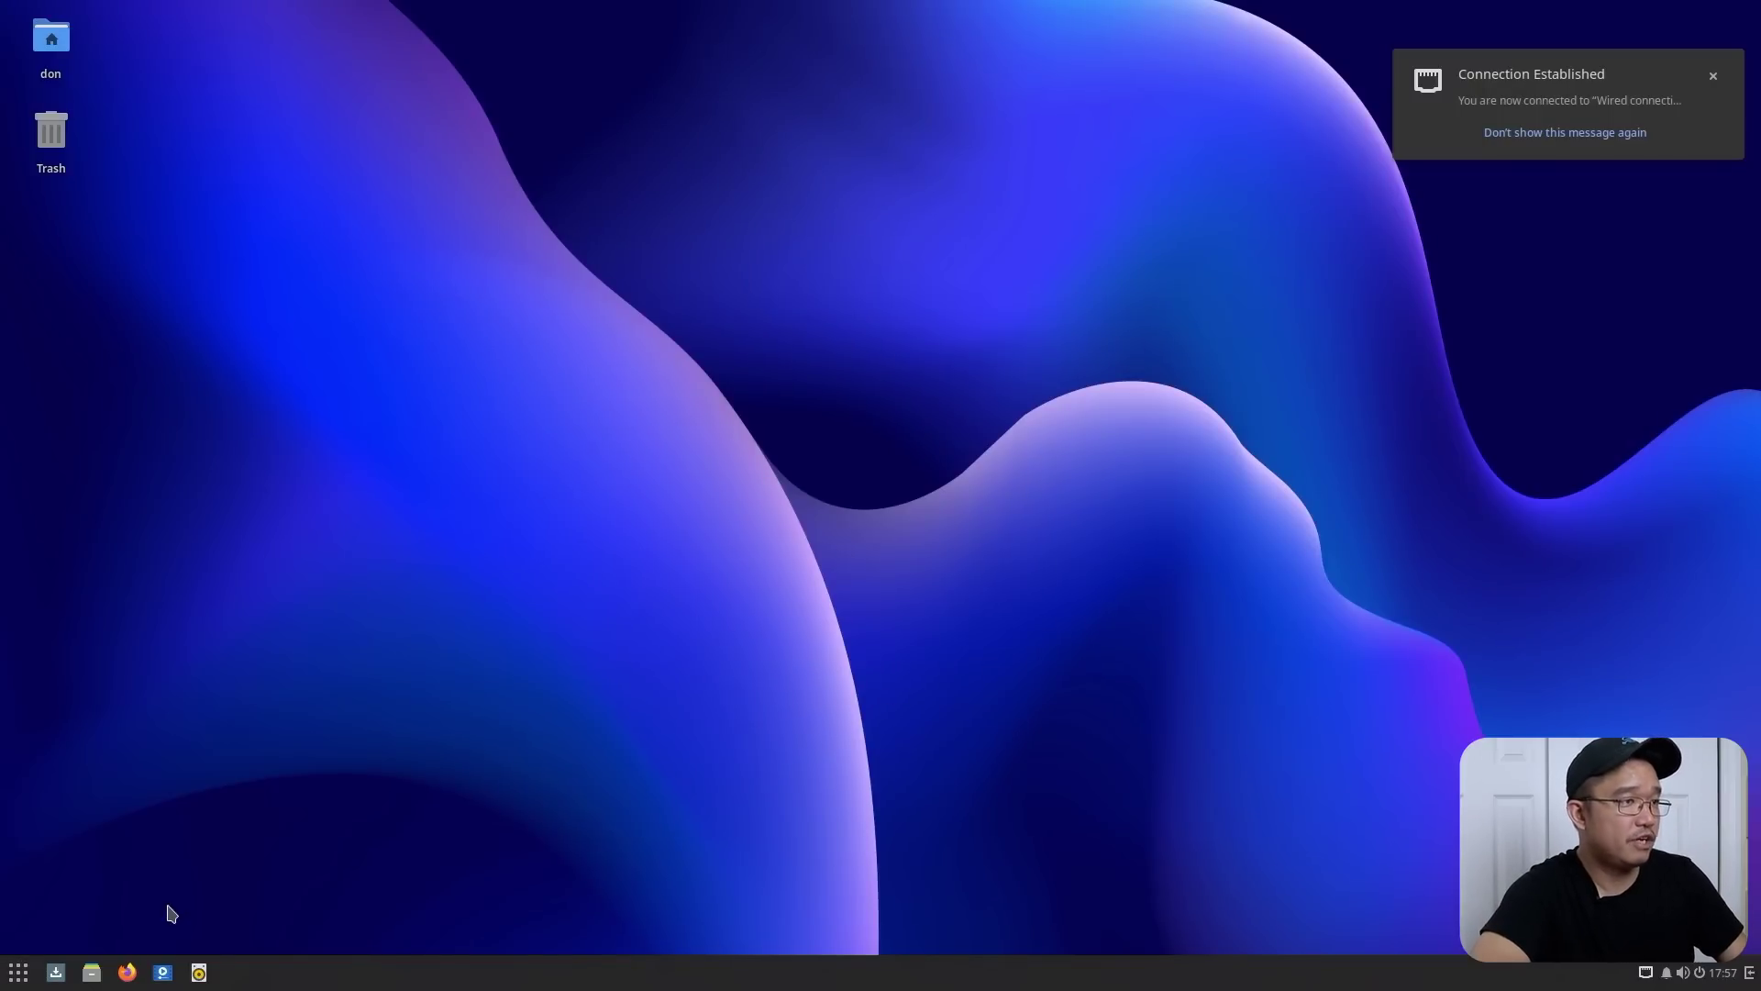
left_click(797, 551)
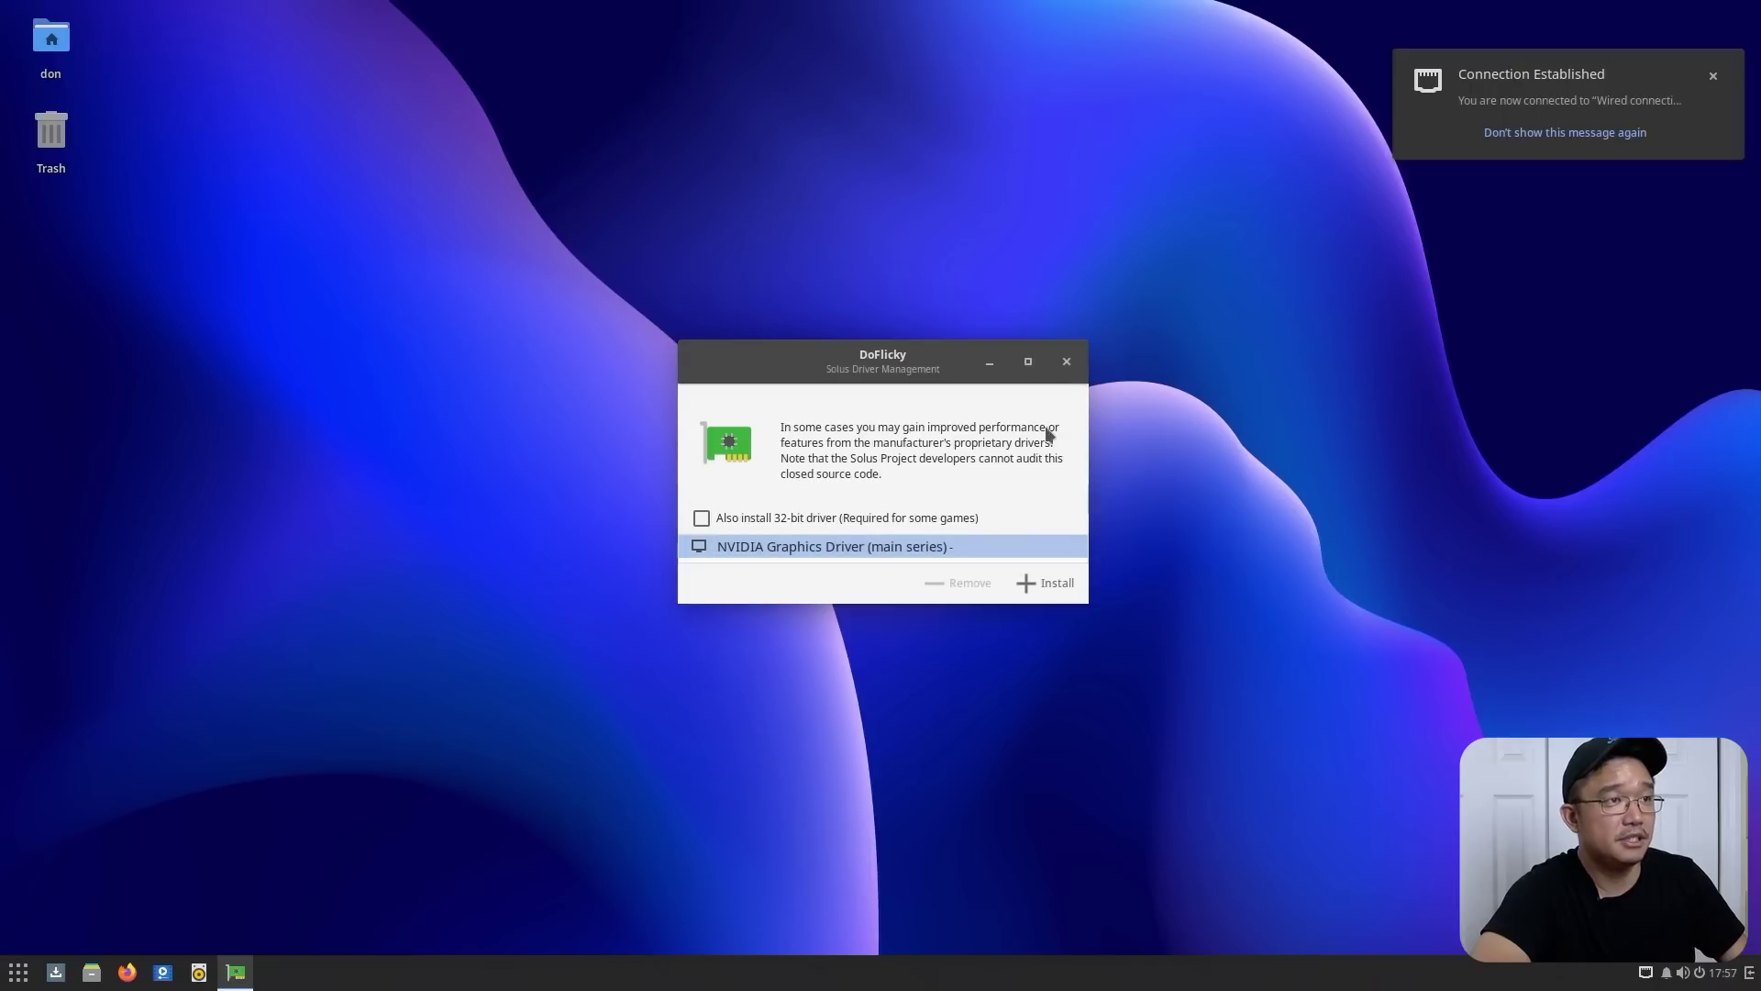
left_click(1046, 582)
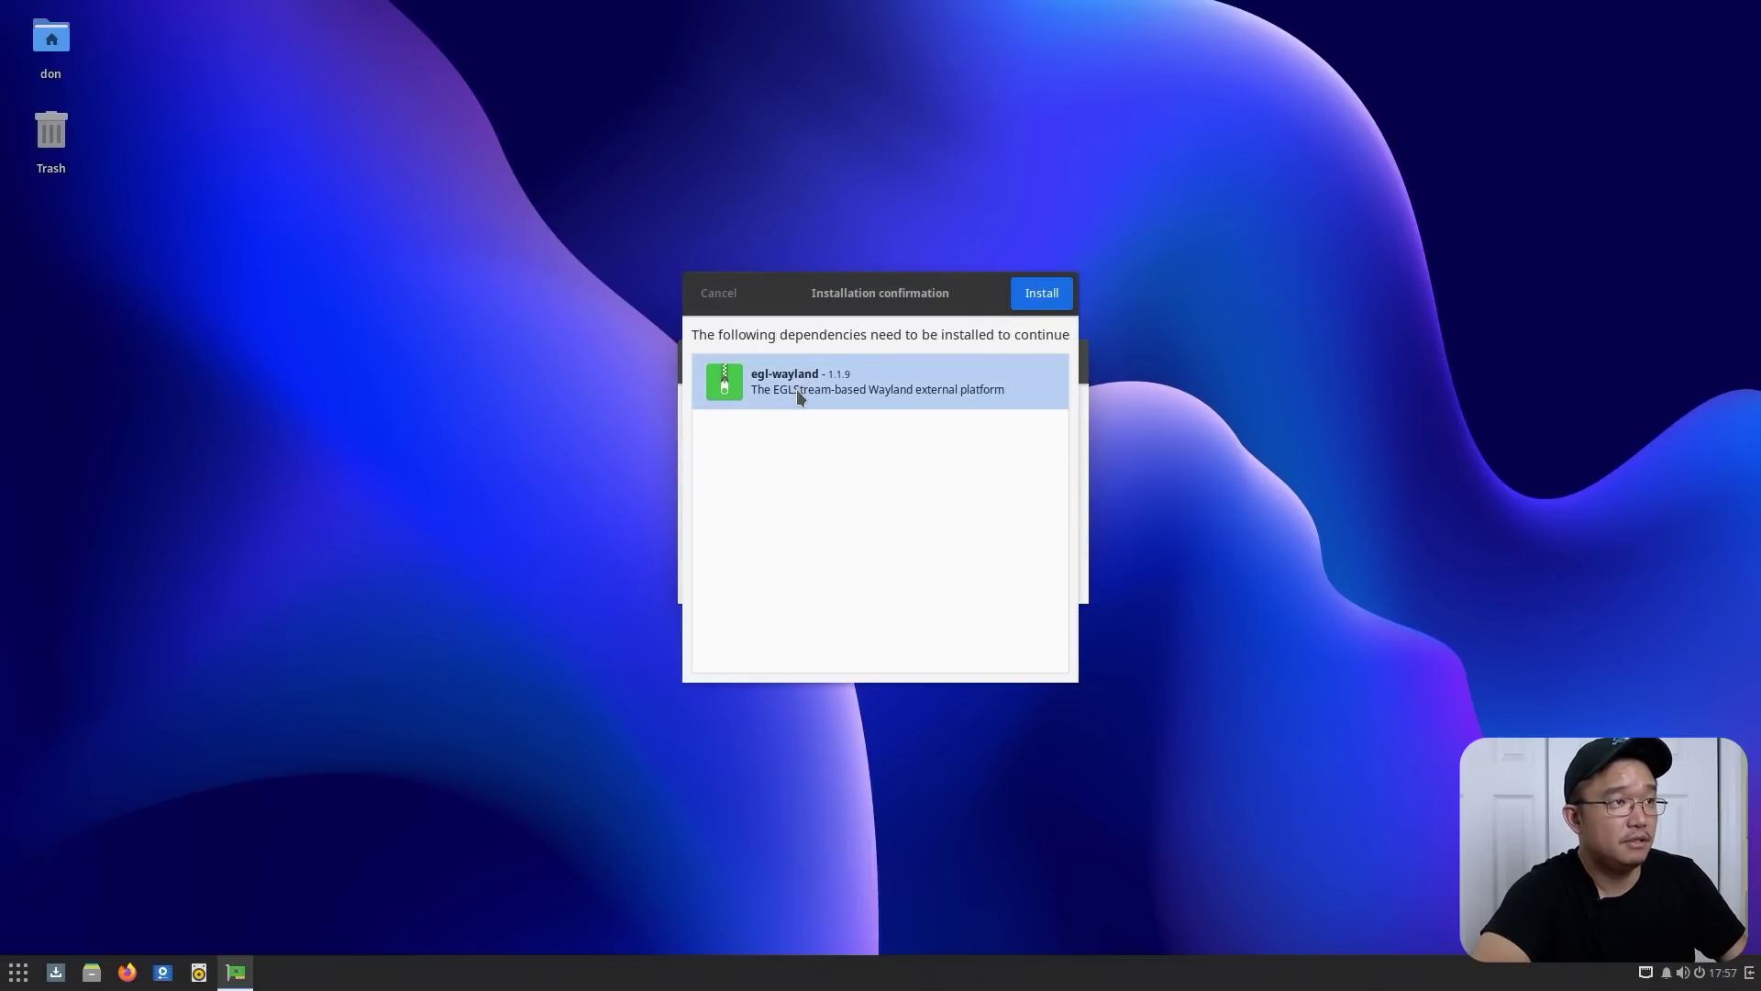
left_click(1041, 298)
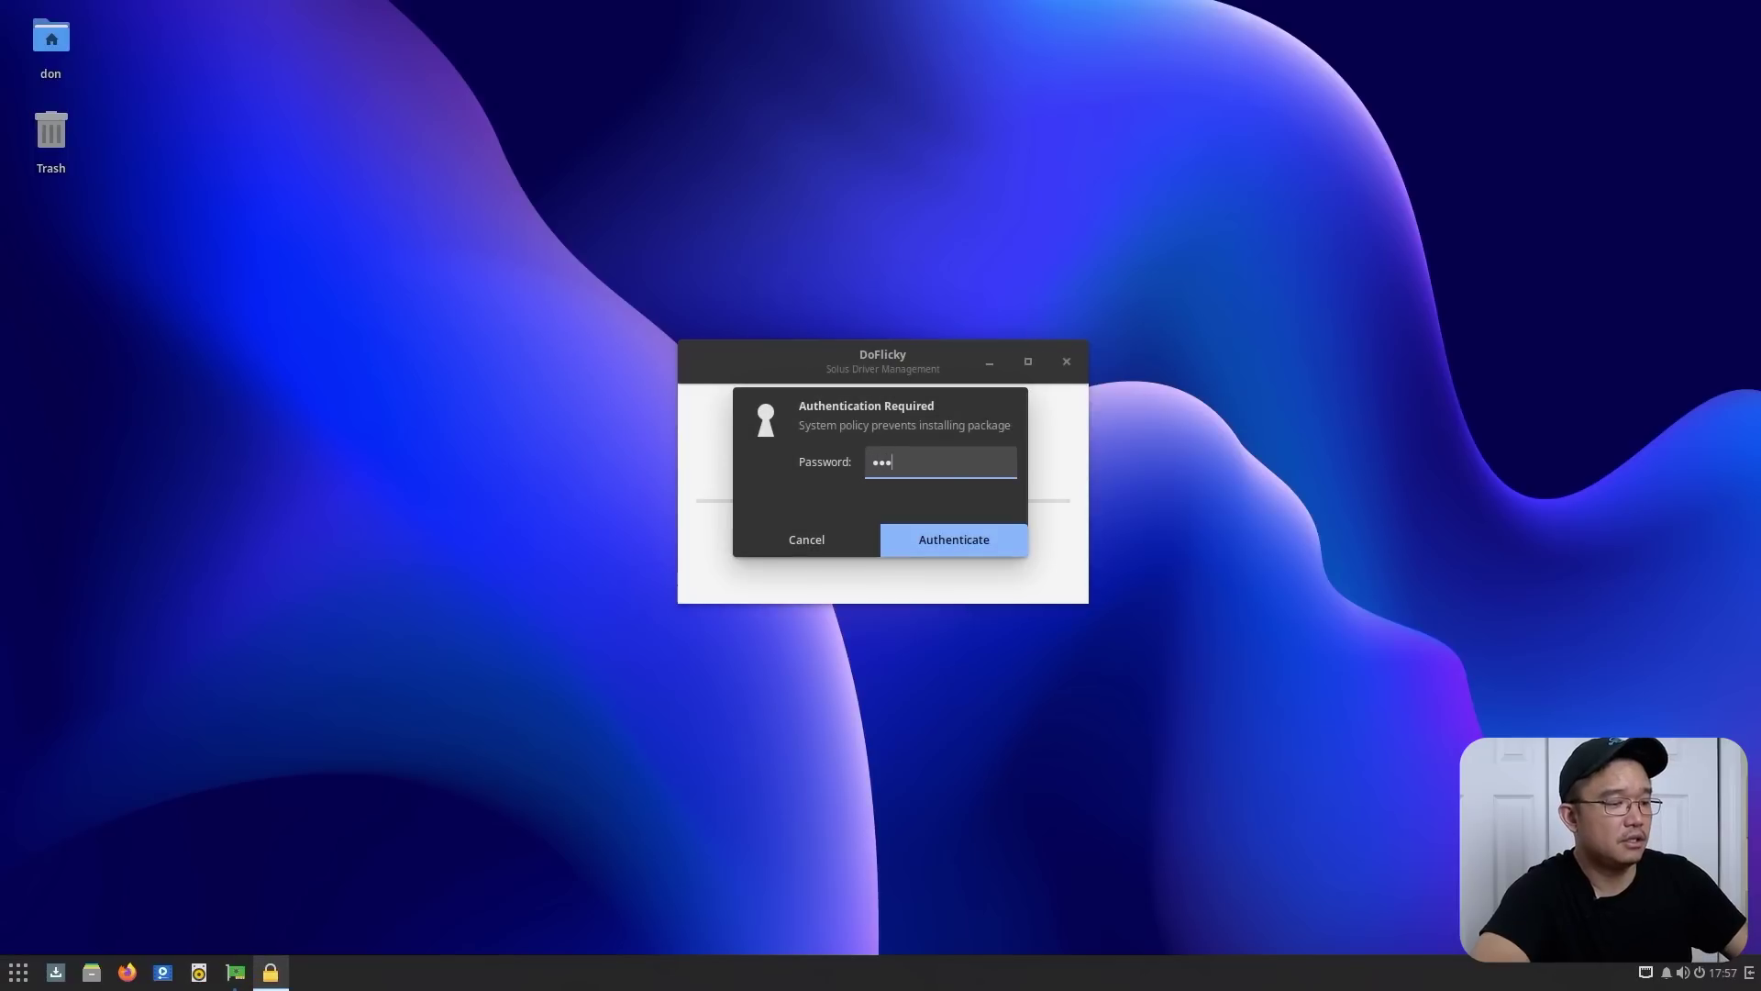
left_click(963, 541)
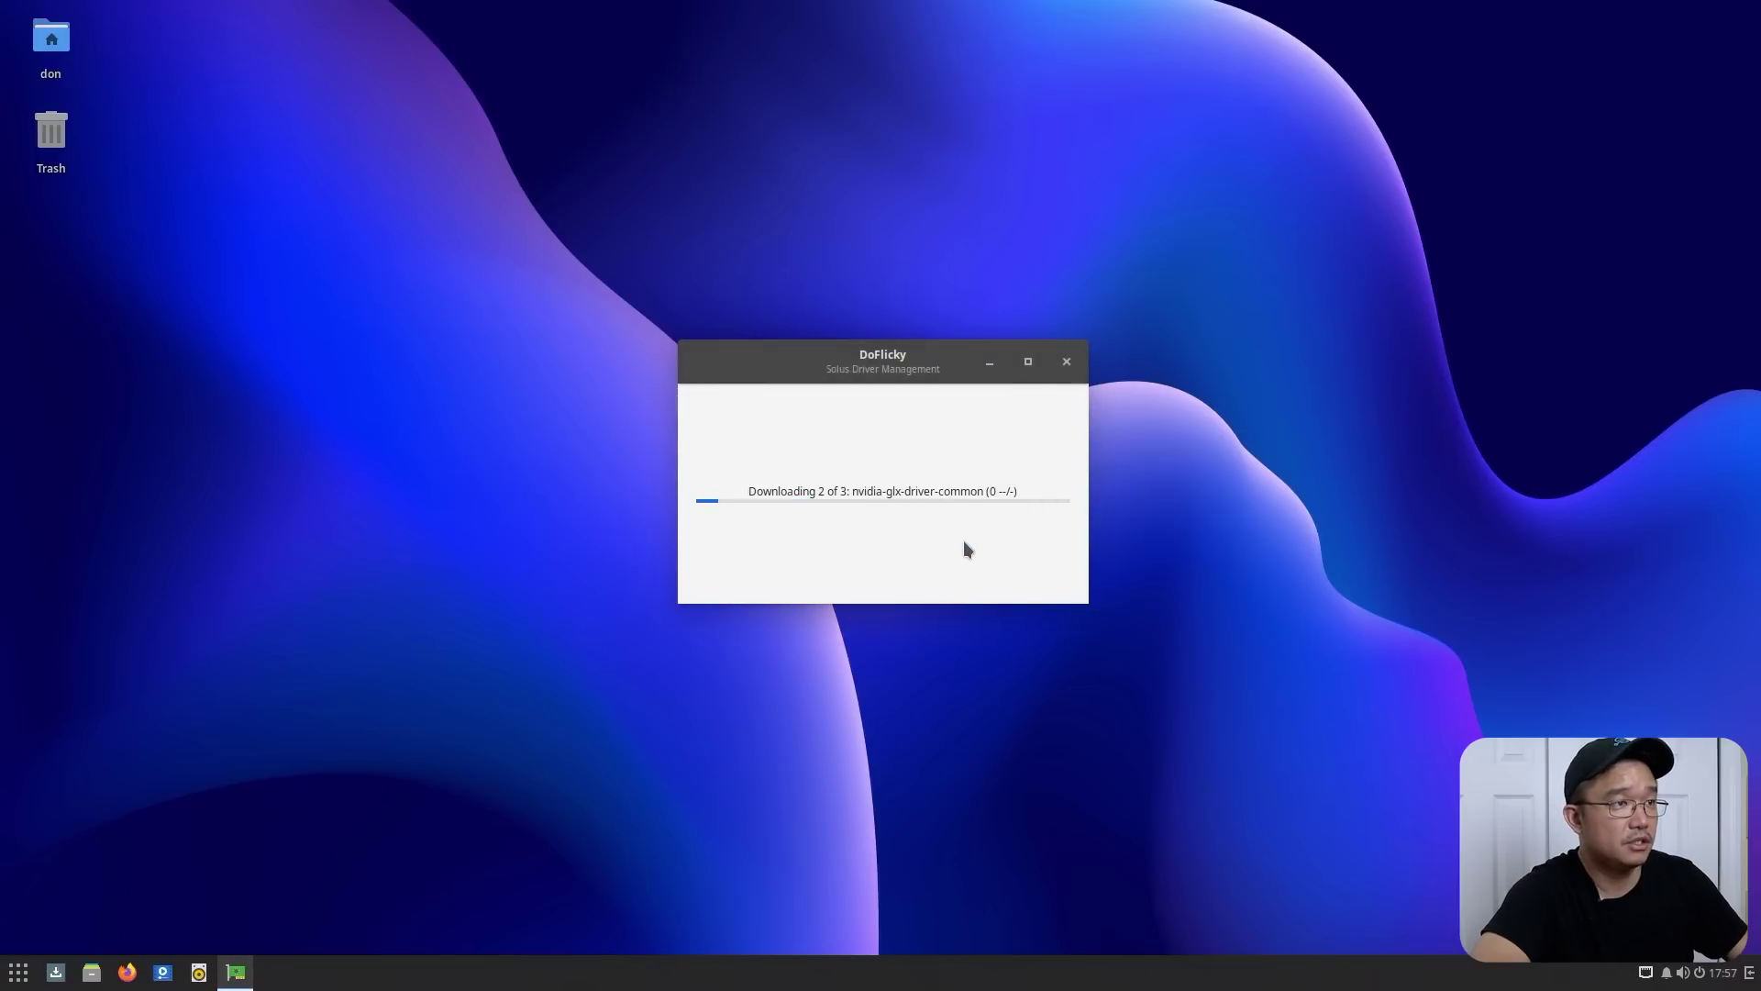
Open Software Center, move it upper right, and browse its Updates, Installed, Third Party, Search and Settings pages
left_click(56, 971)
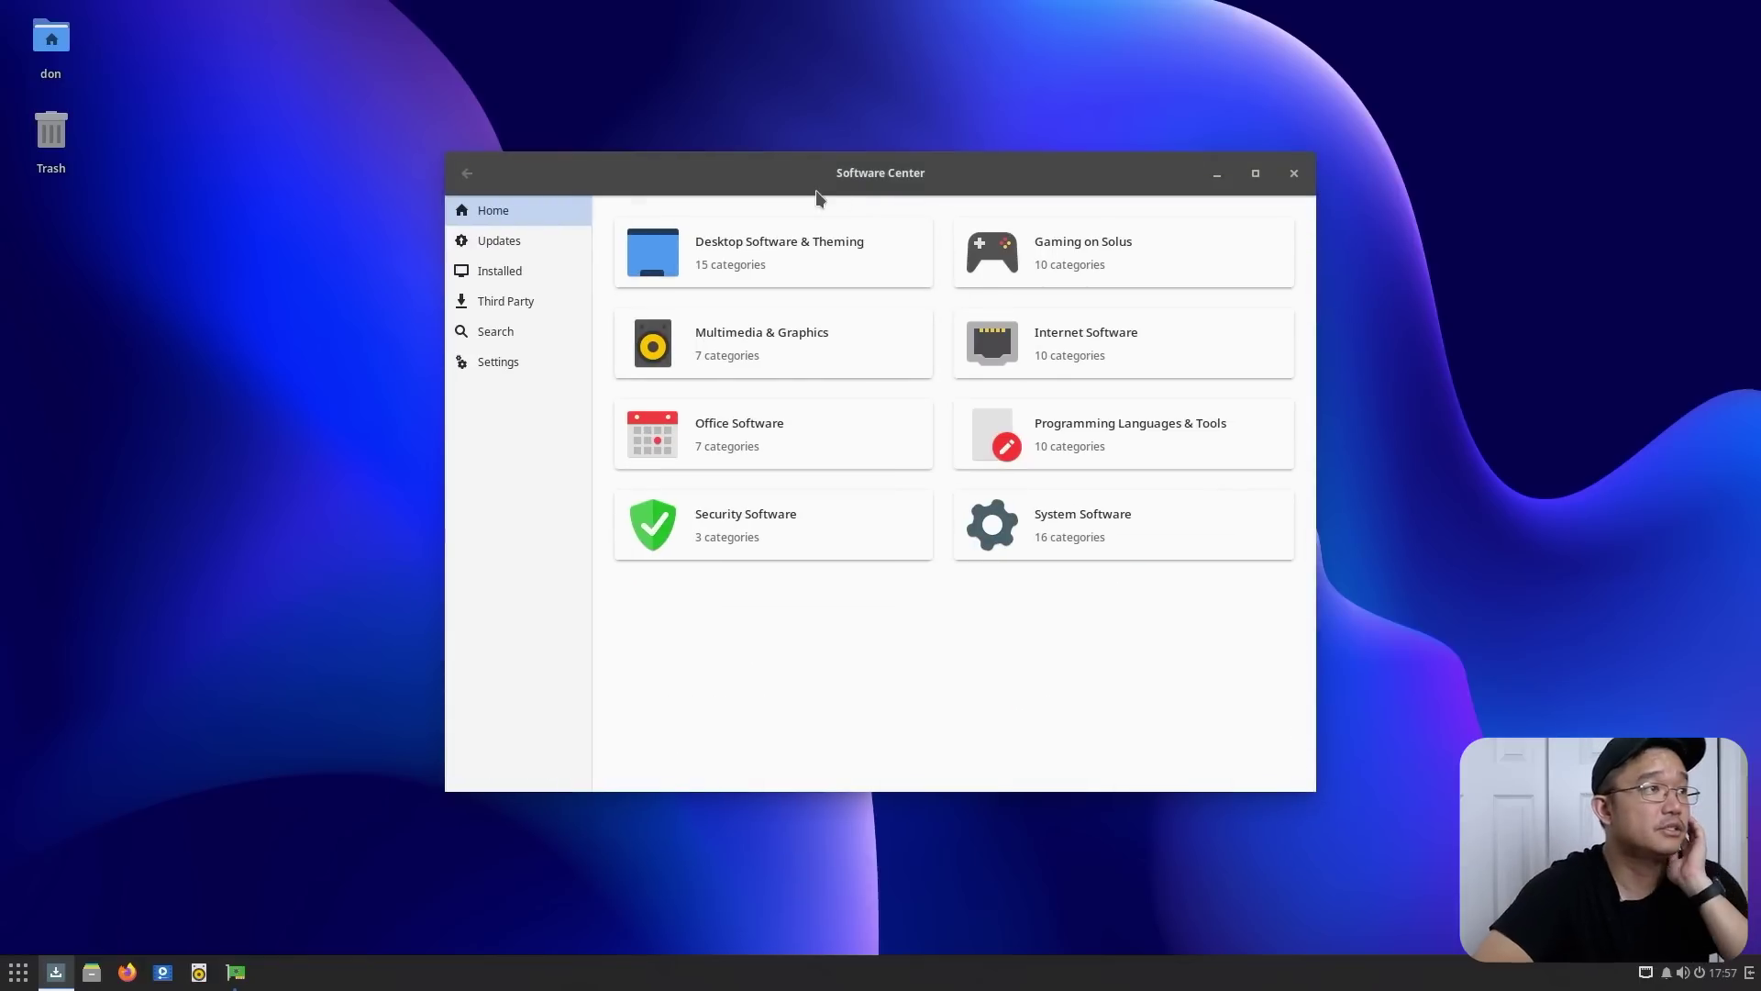
left_click(542, 243)
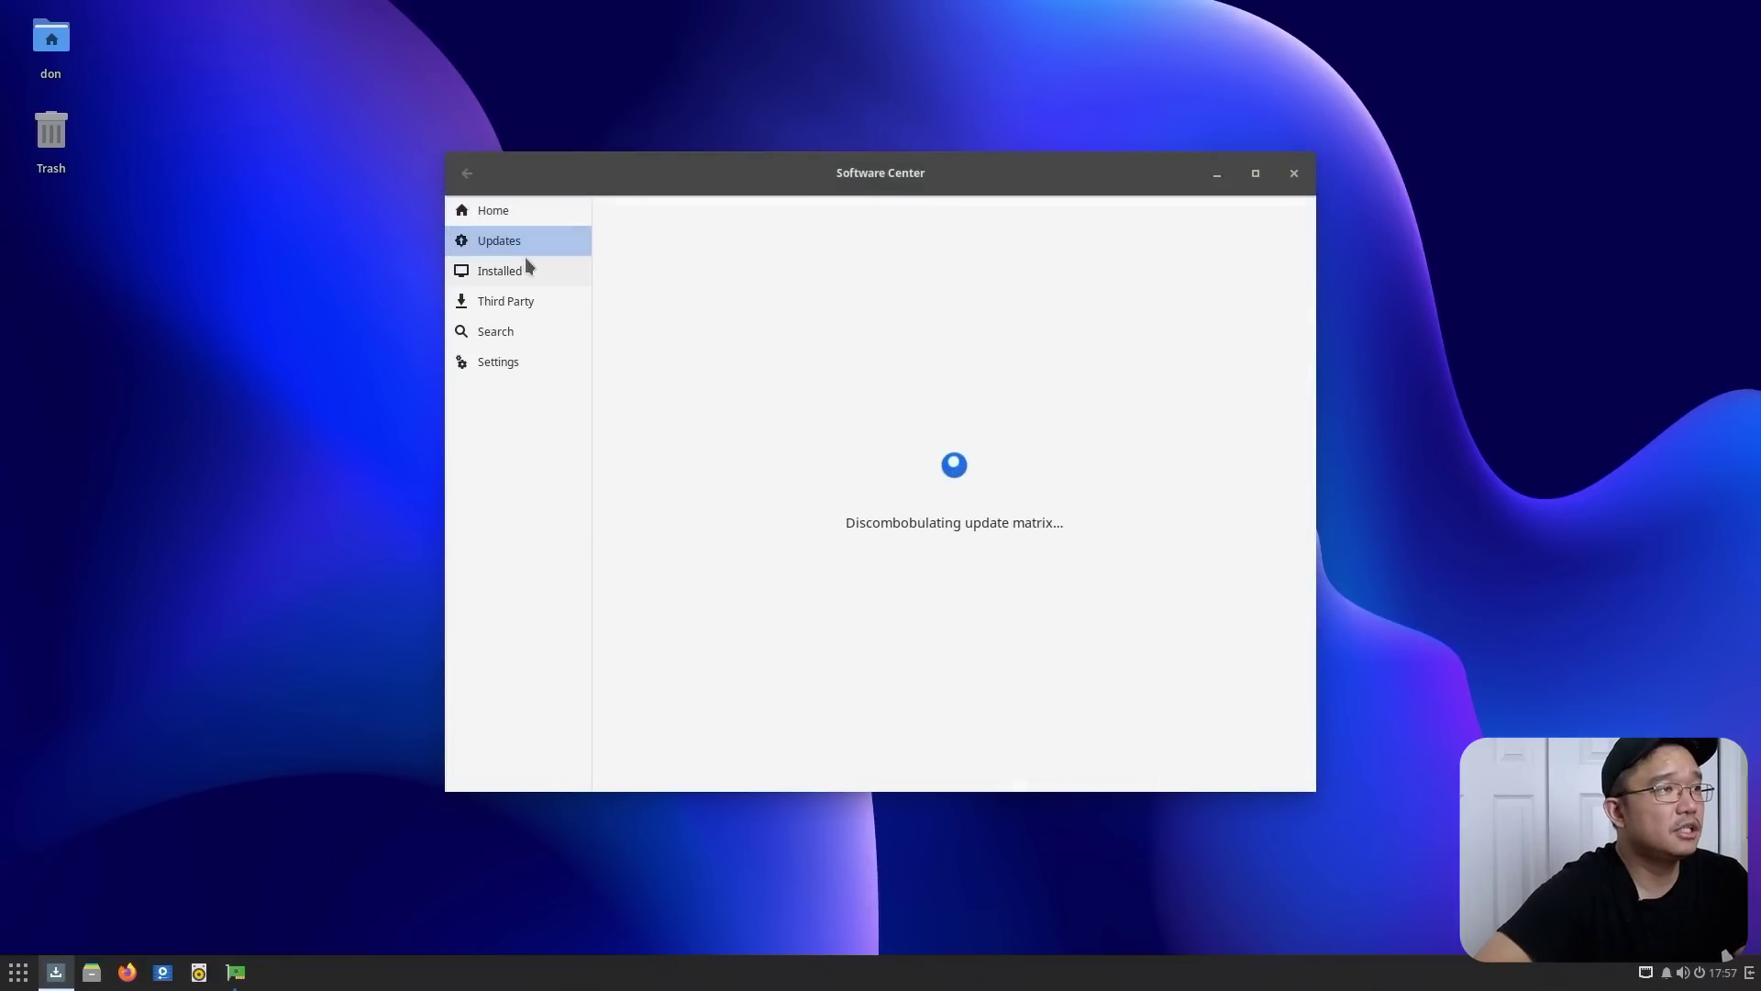
left_click(525, 267)
left_click(527, 299)
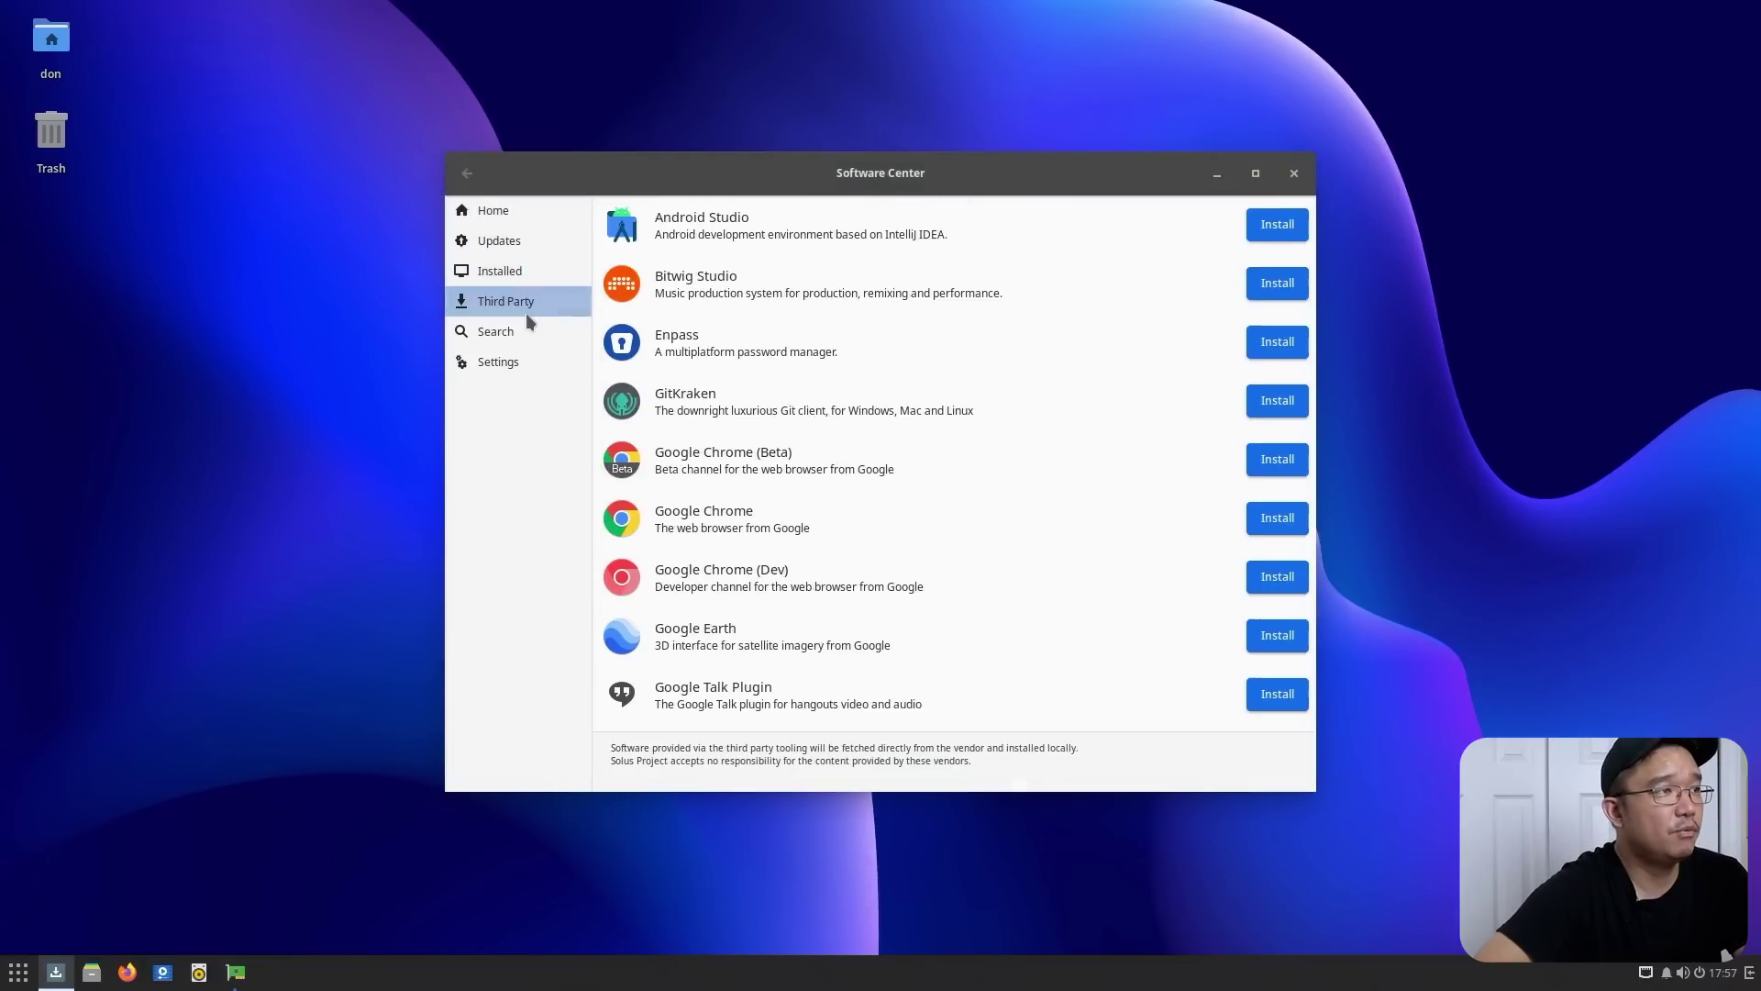
left_click(527, 328)
left_click_drag(669, 179, 1022, 58)
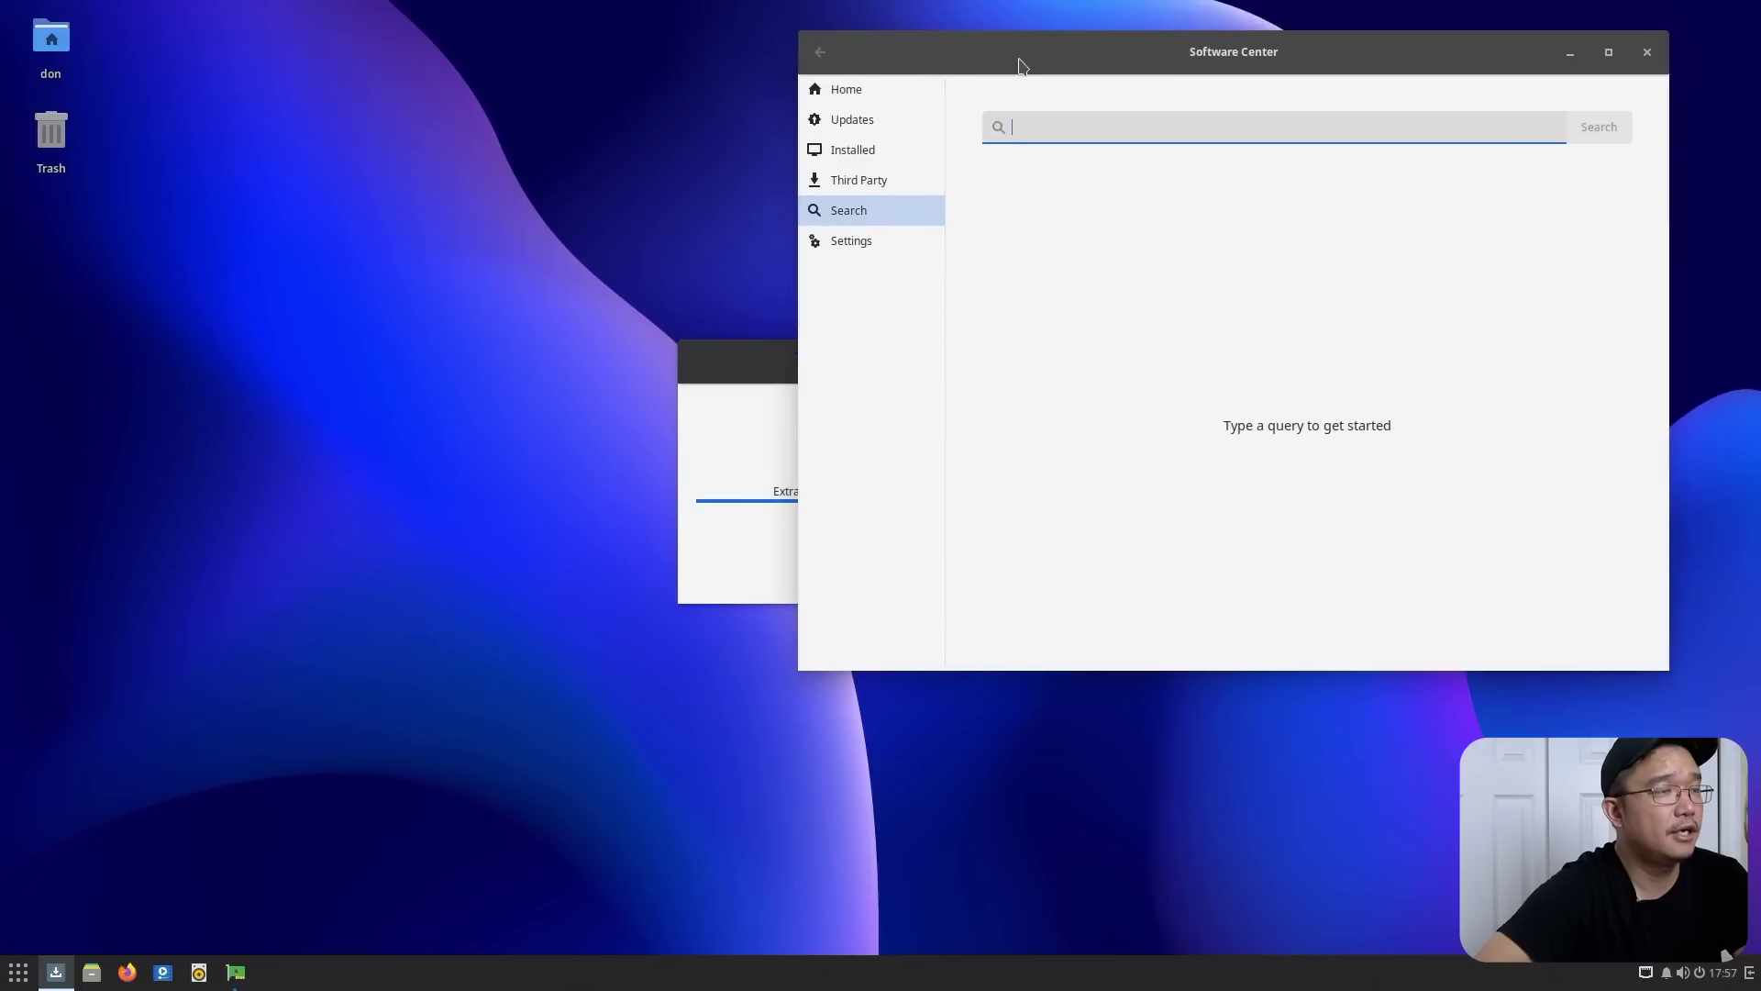
left_click(843, 241)
left_click(849, 210)
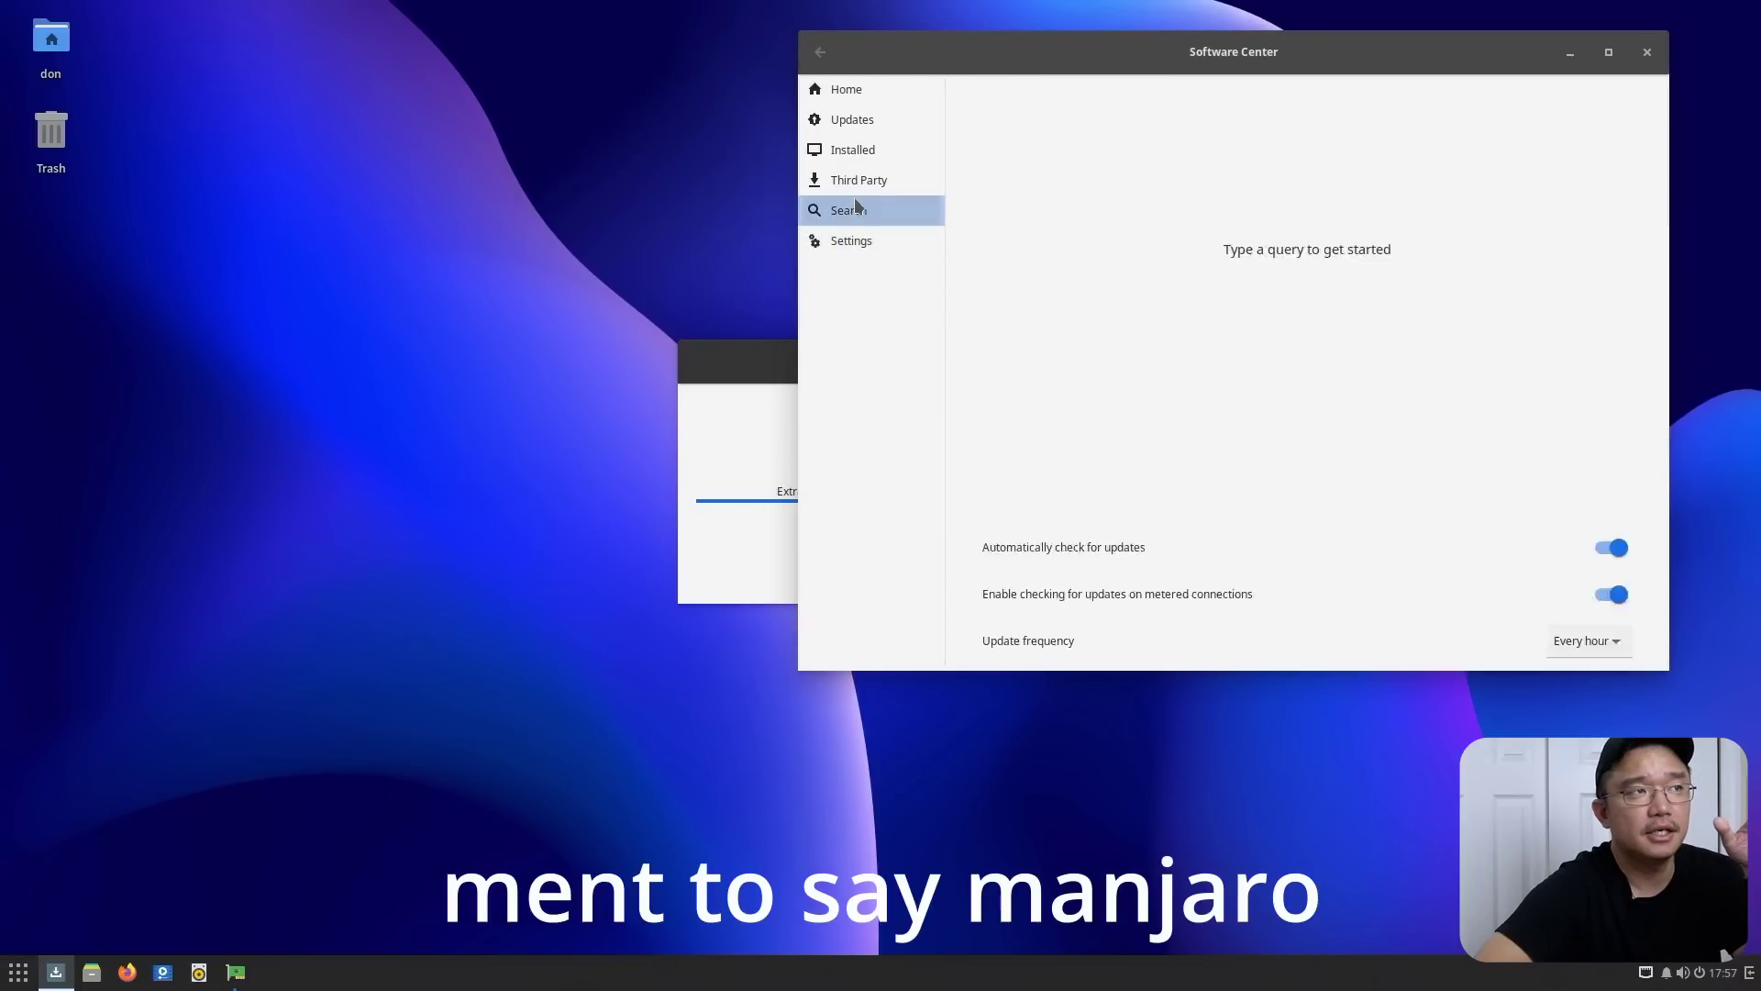
left_click(862, 182)
left_click(864, 154)
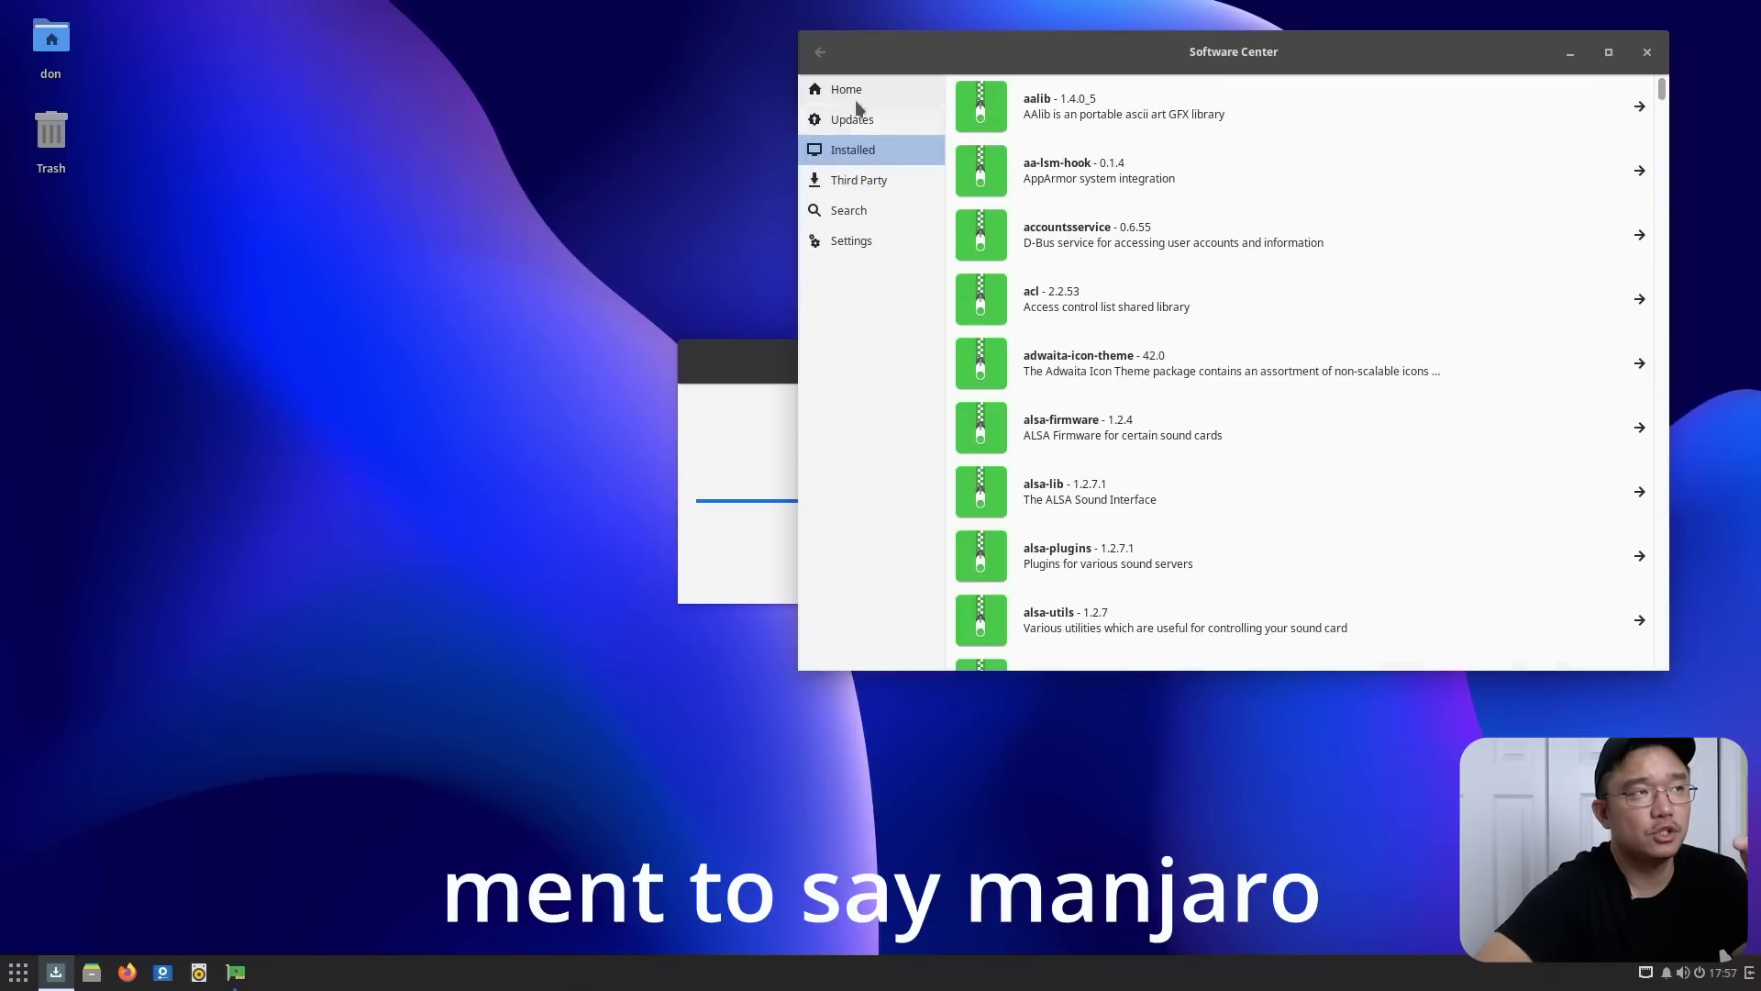
Search Software Center for steam and open the steam package details
left_click(854, 210)
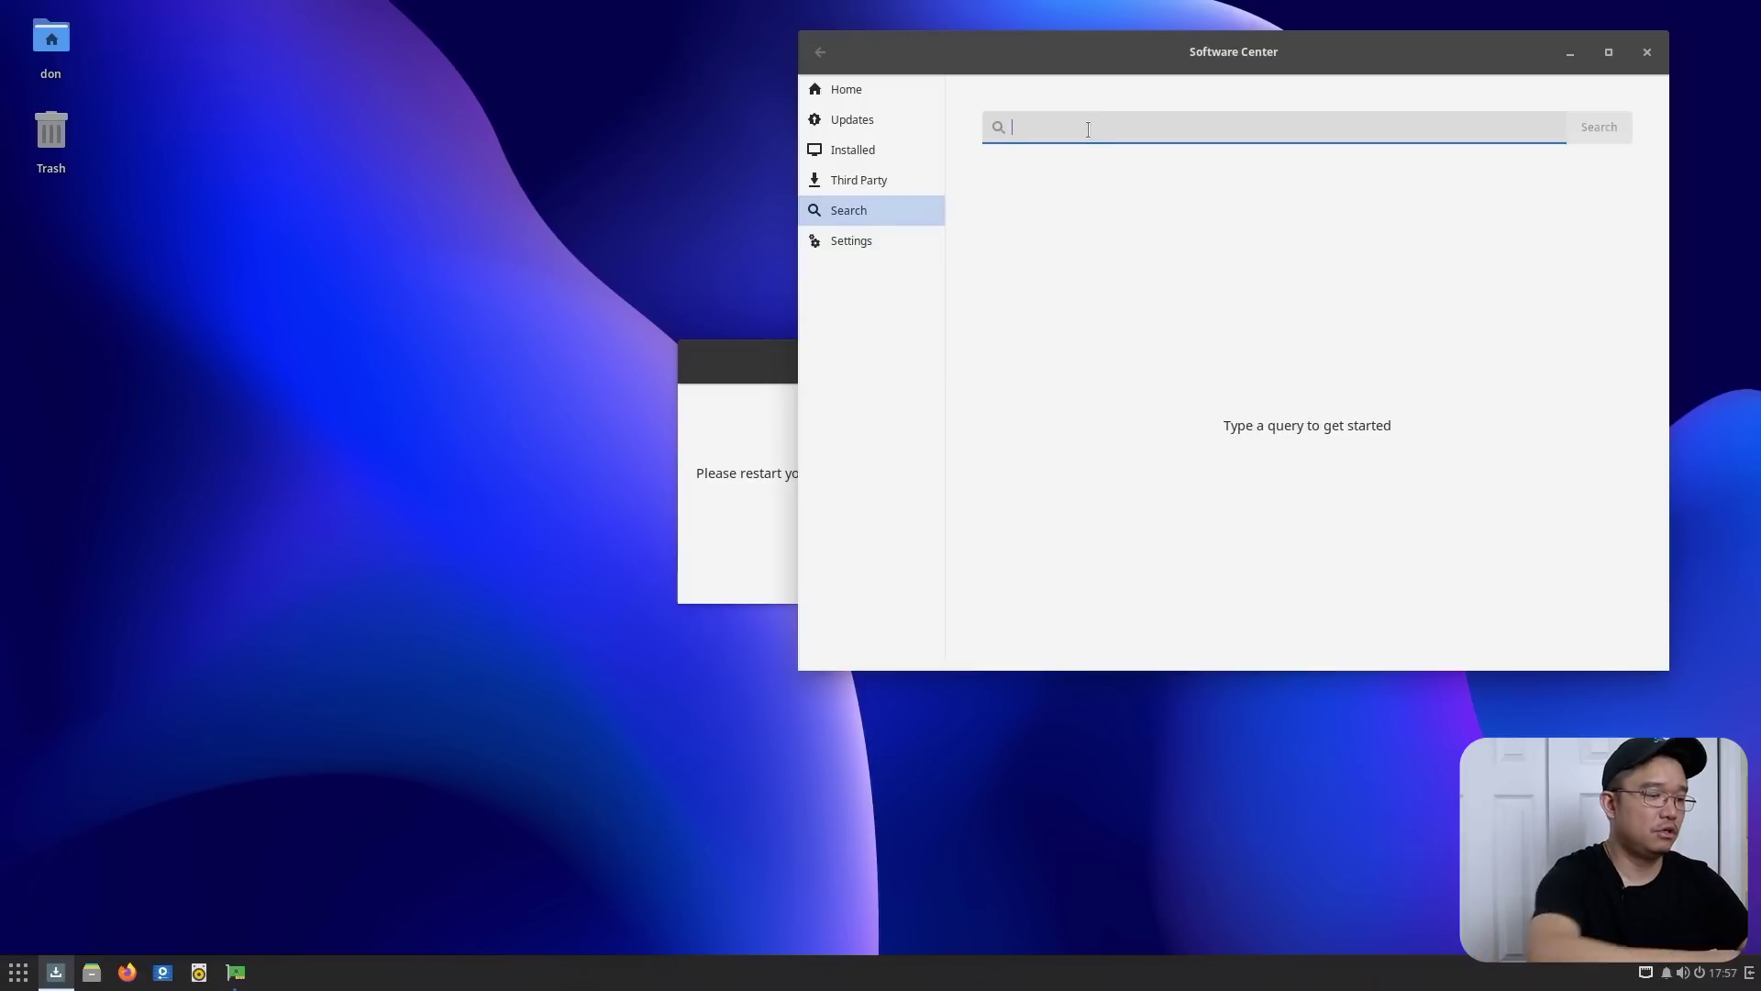
type("steam")
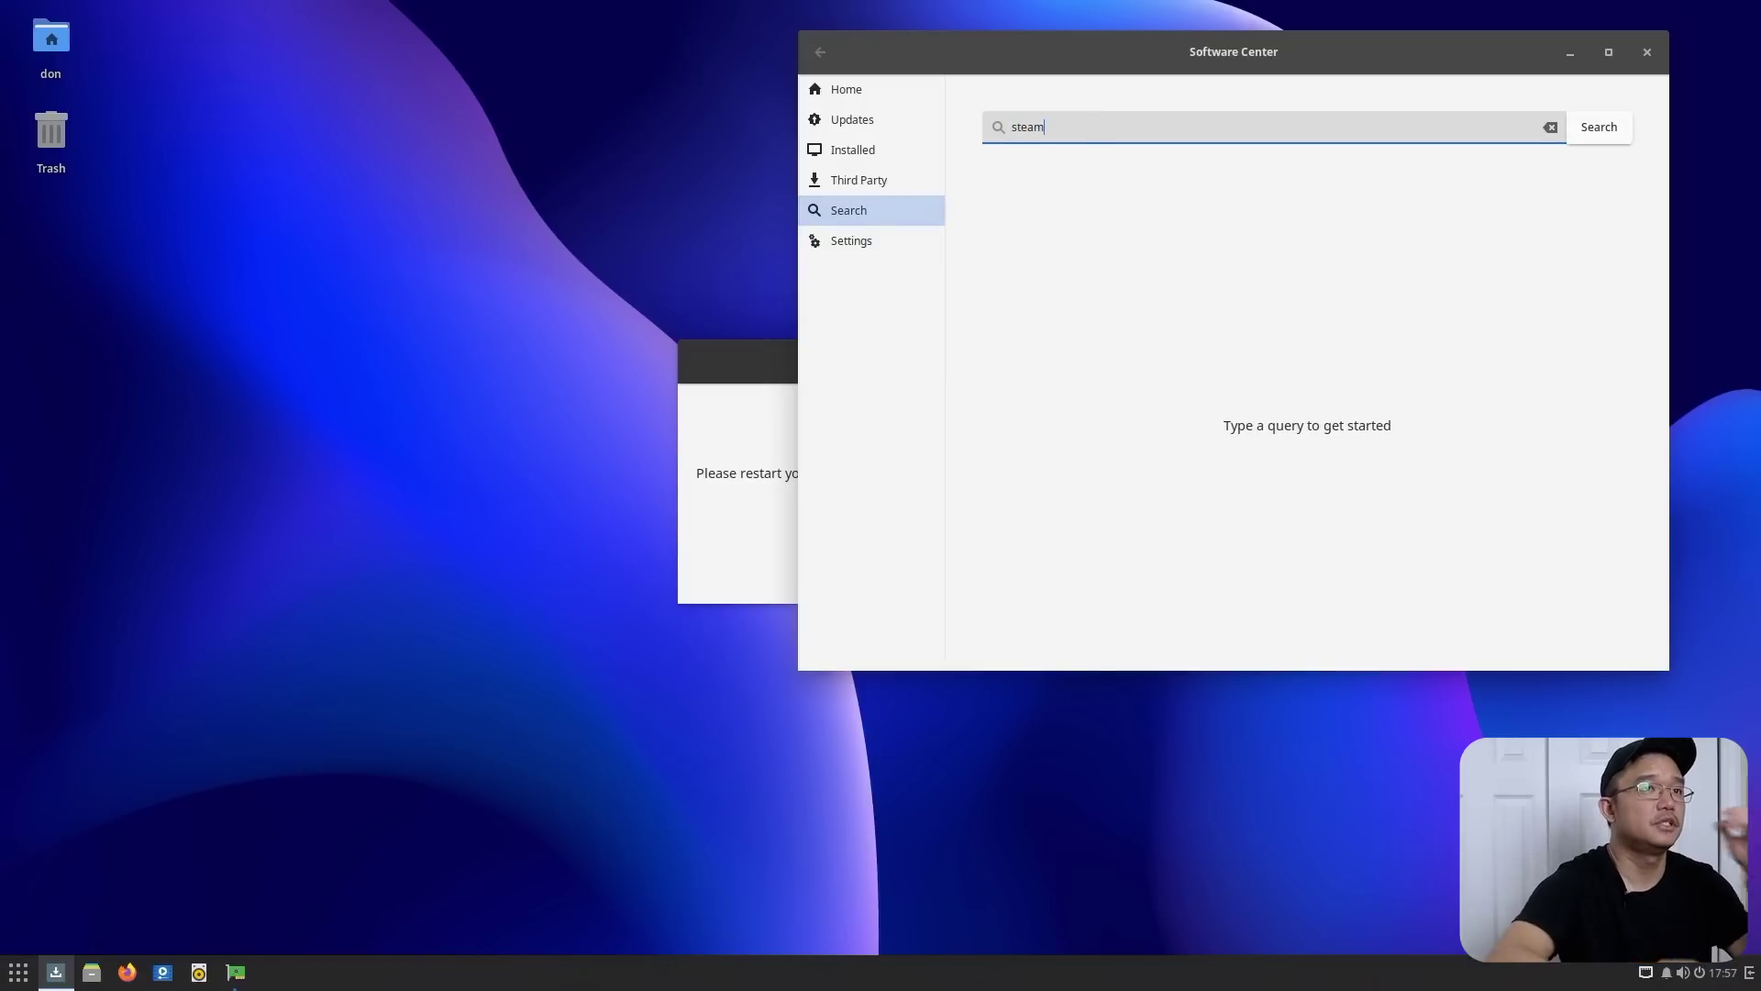
key("Return")
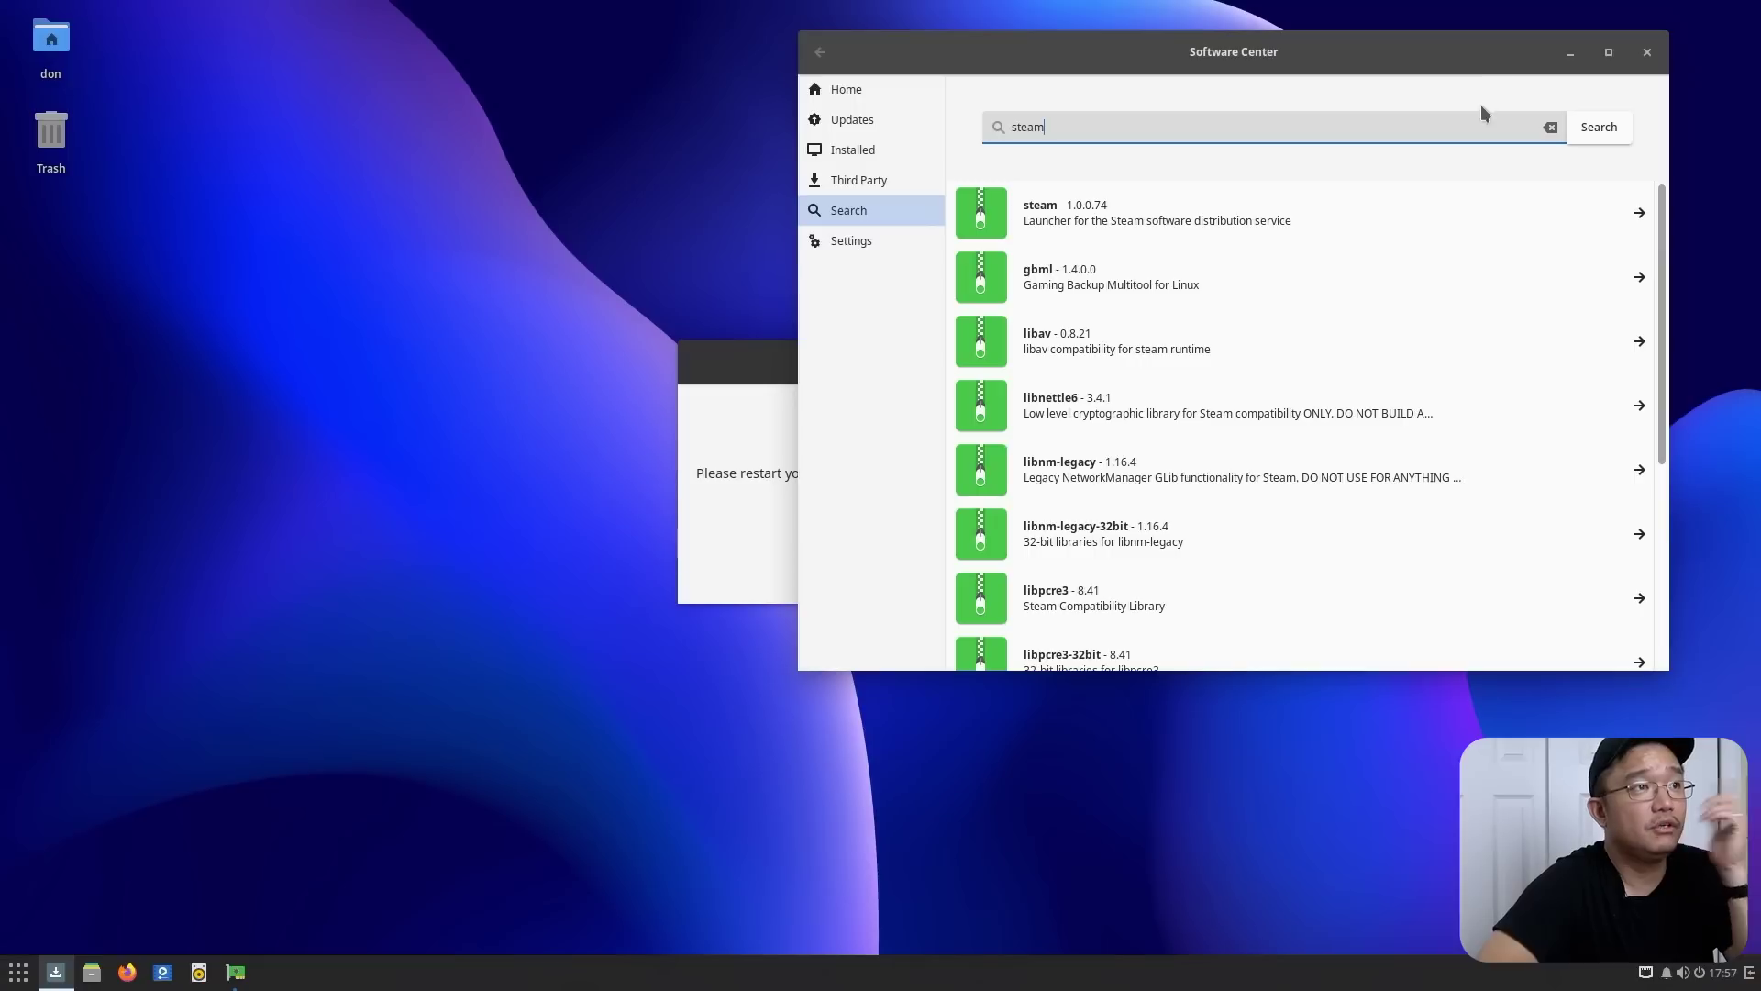
left_click(1354, 210)
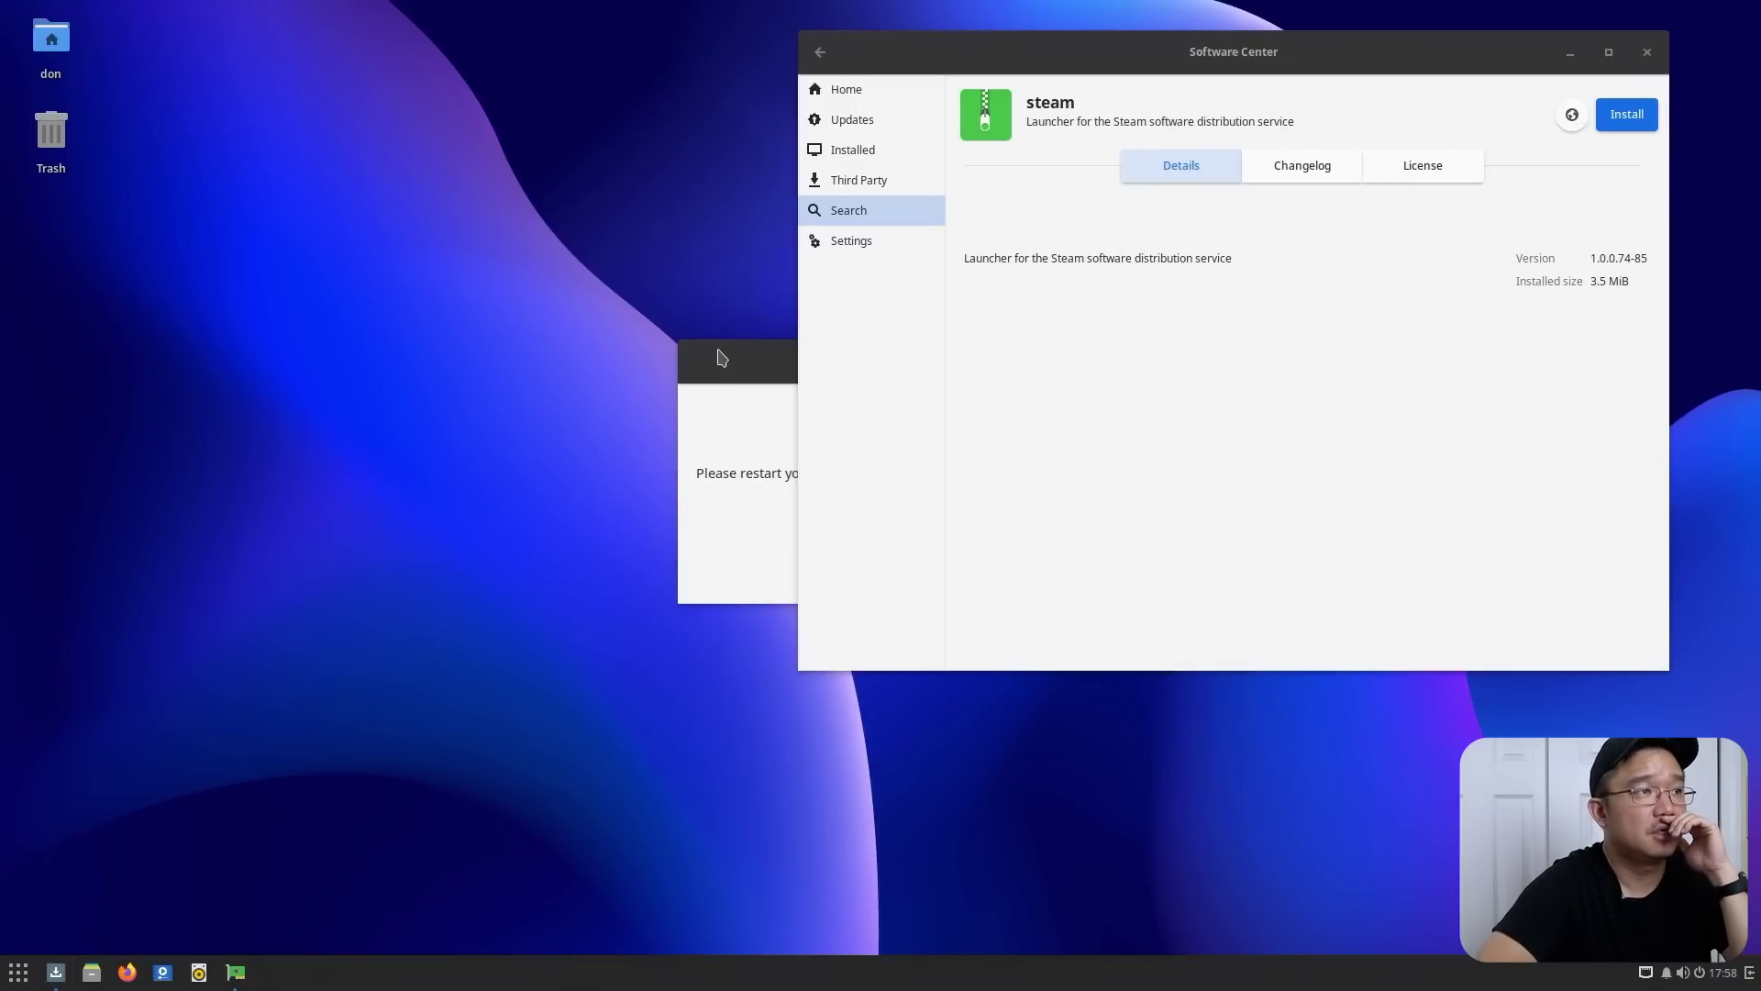
Install Steam, accepting its 32-bit dependencies and authorising with the account password
left_click_drag(722, 358, 264, 330)
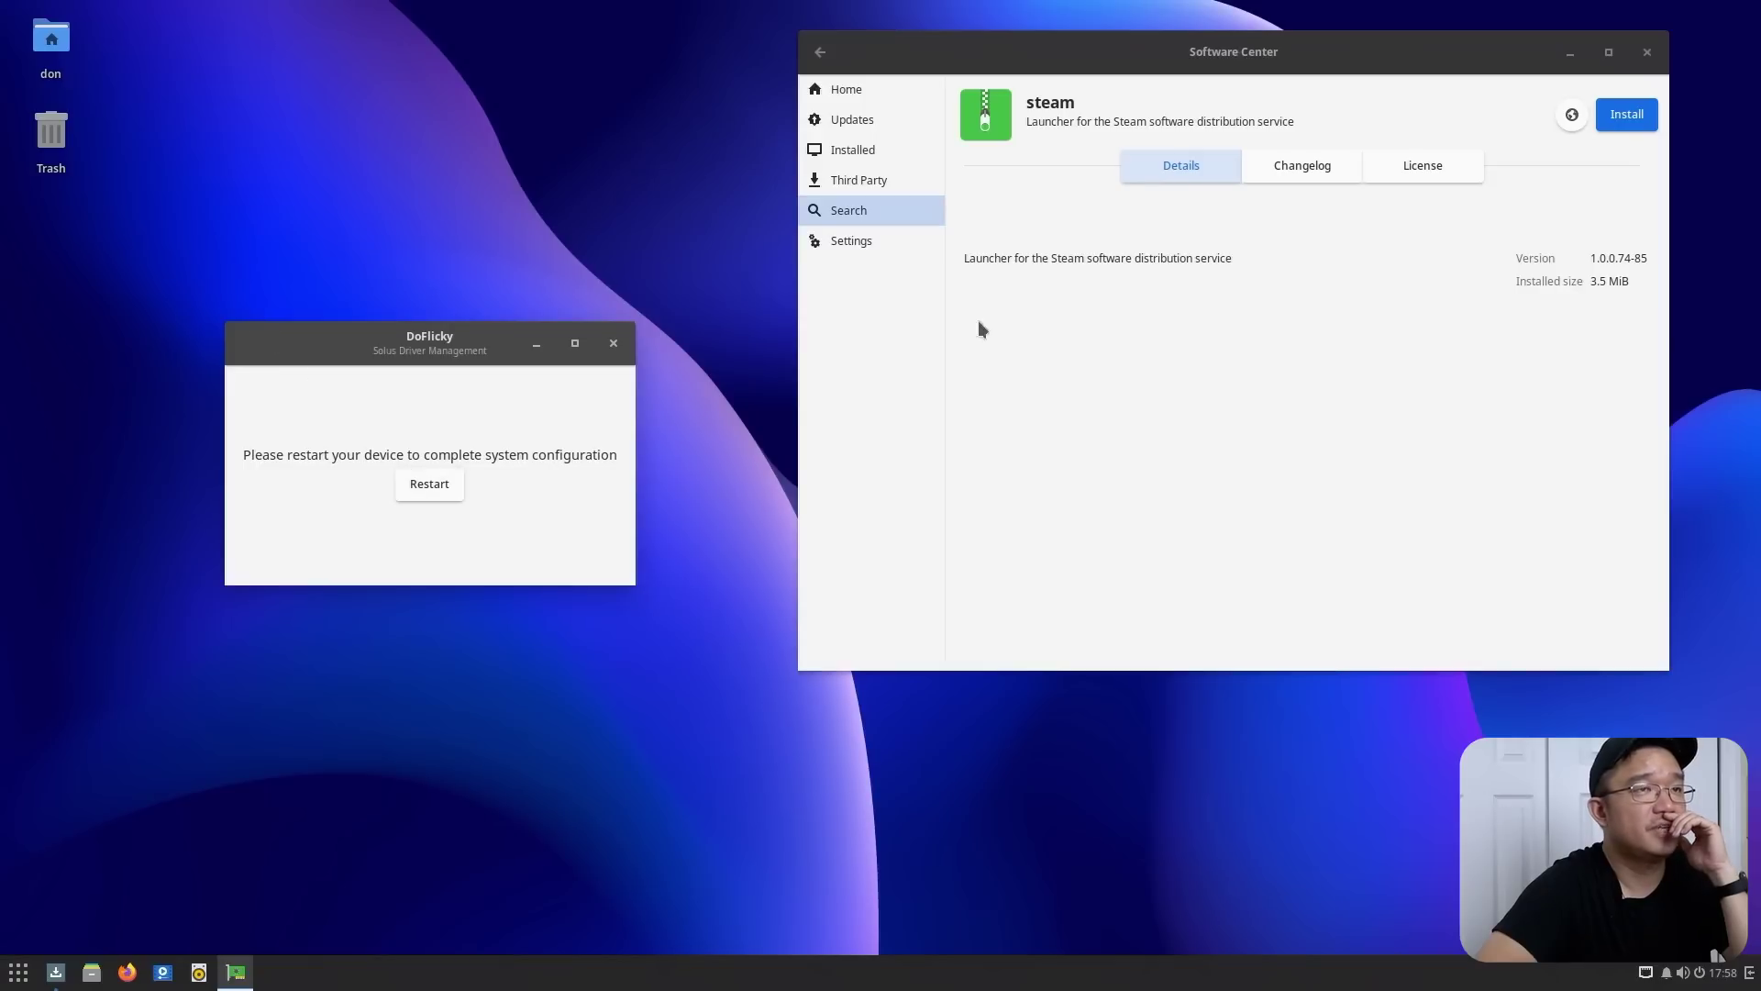
left_click(1638, 127)
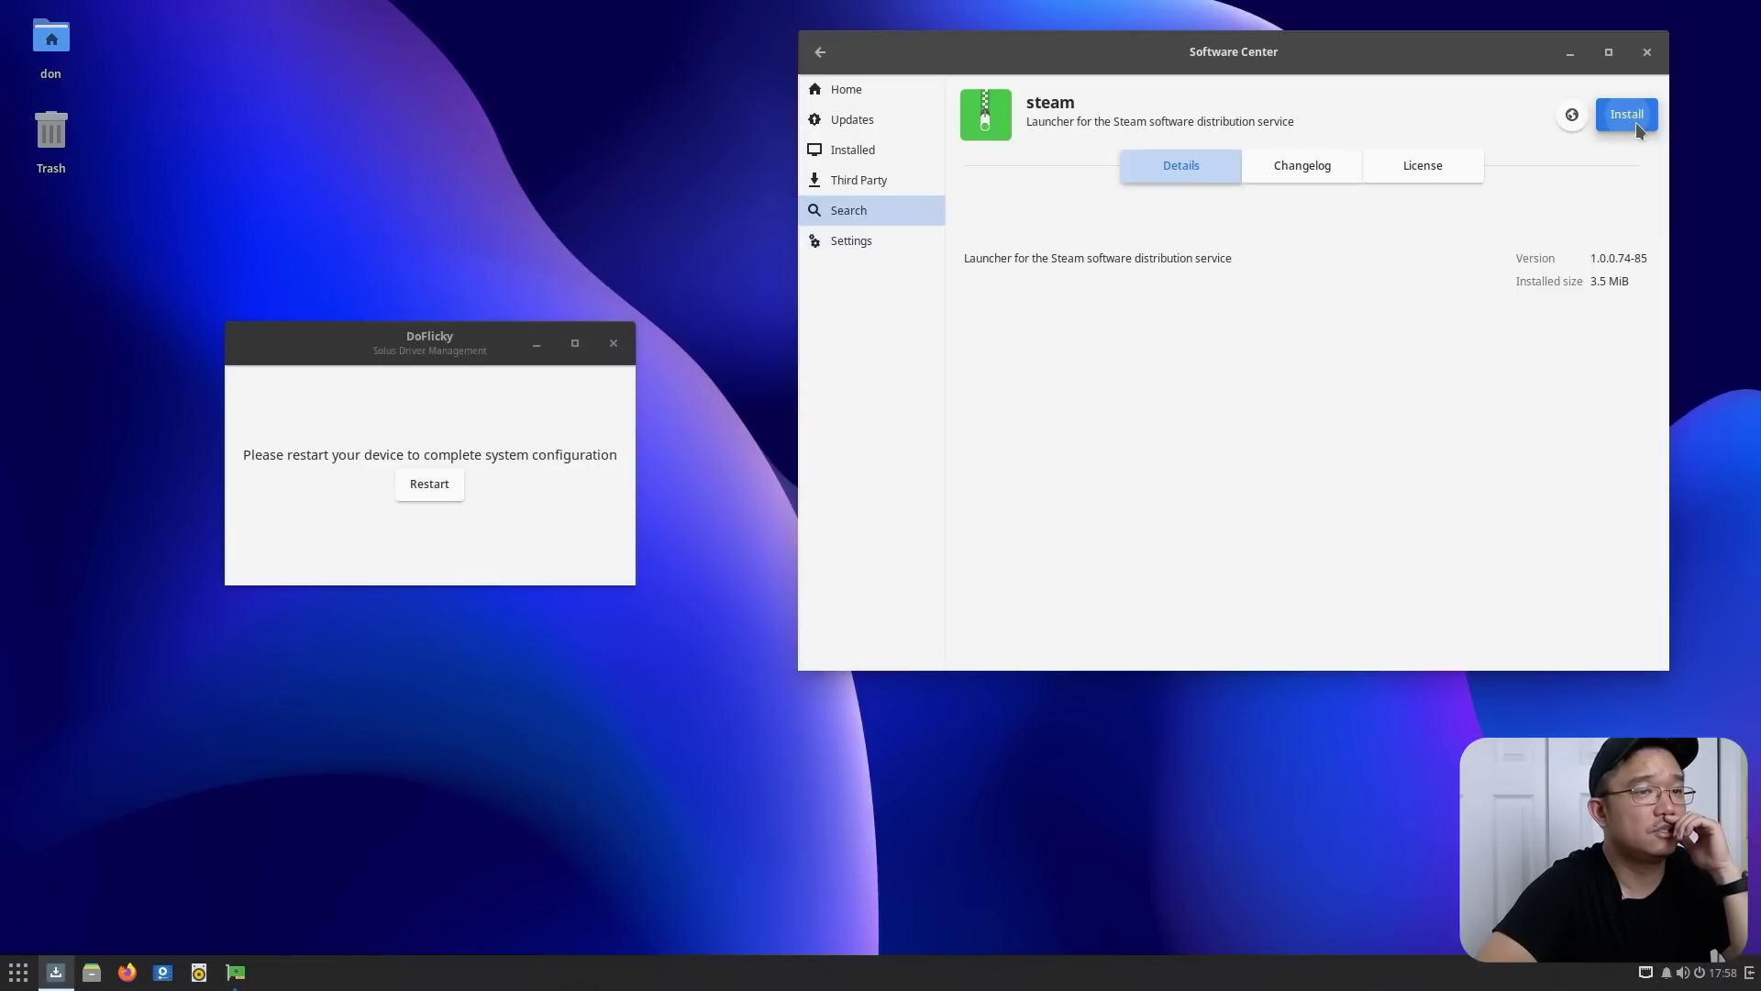
left_click(1636, 123)
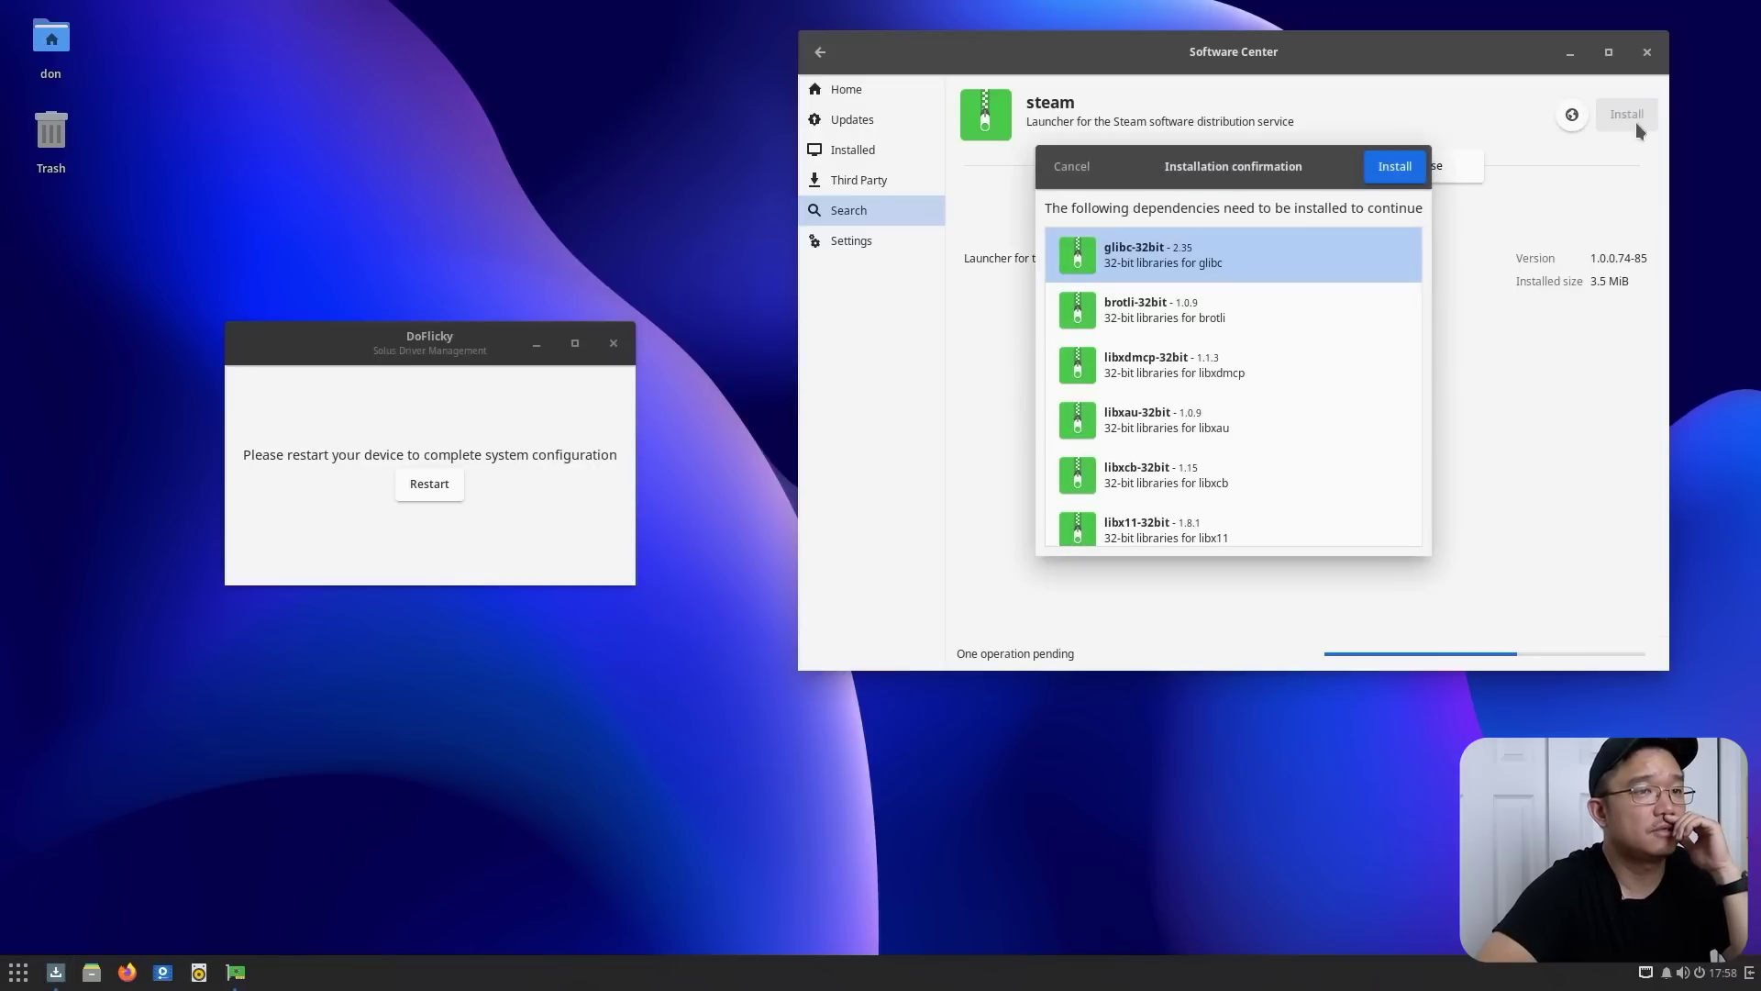
left_click(1395, 169)
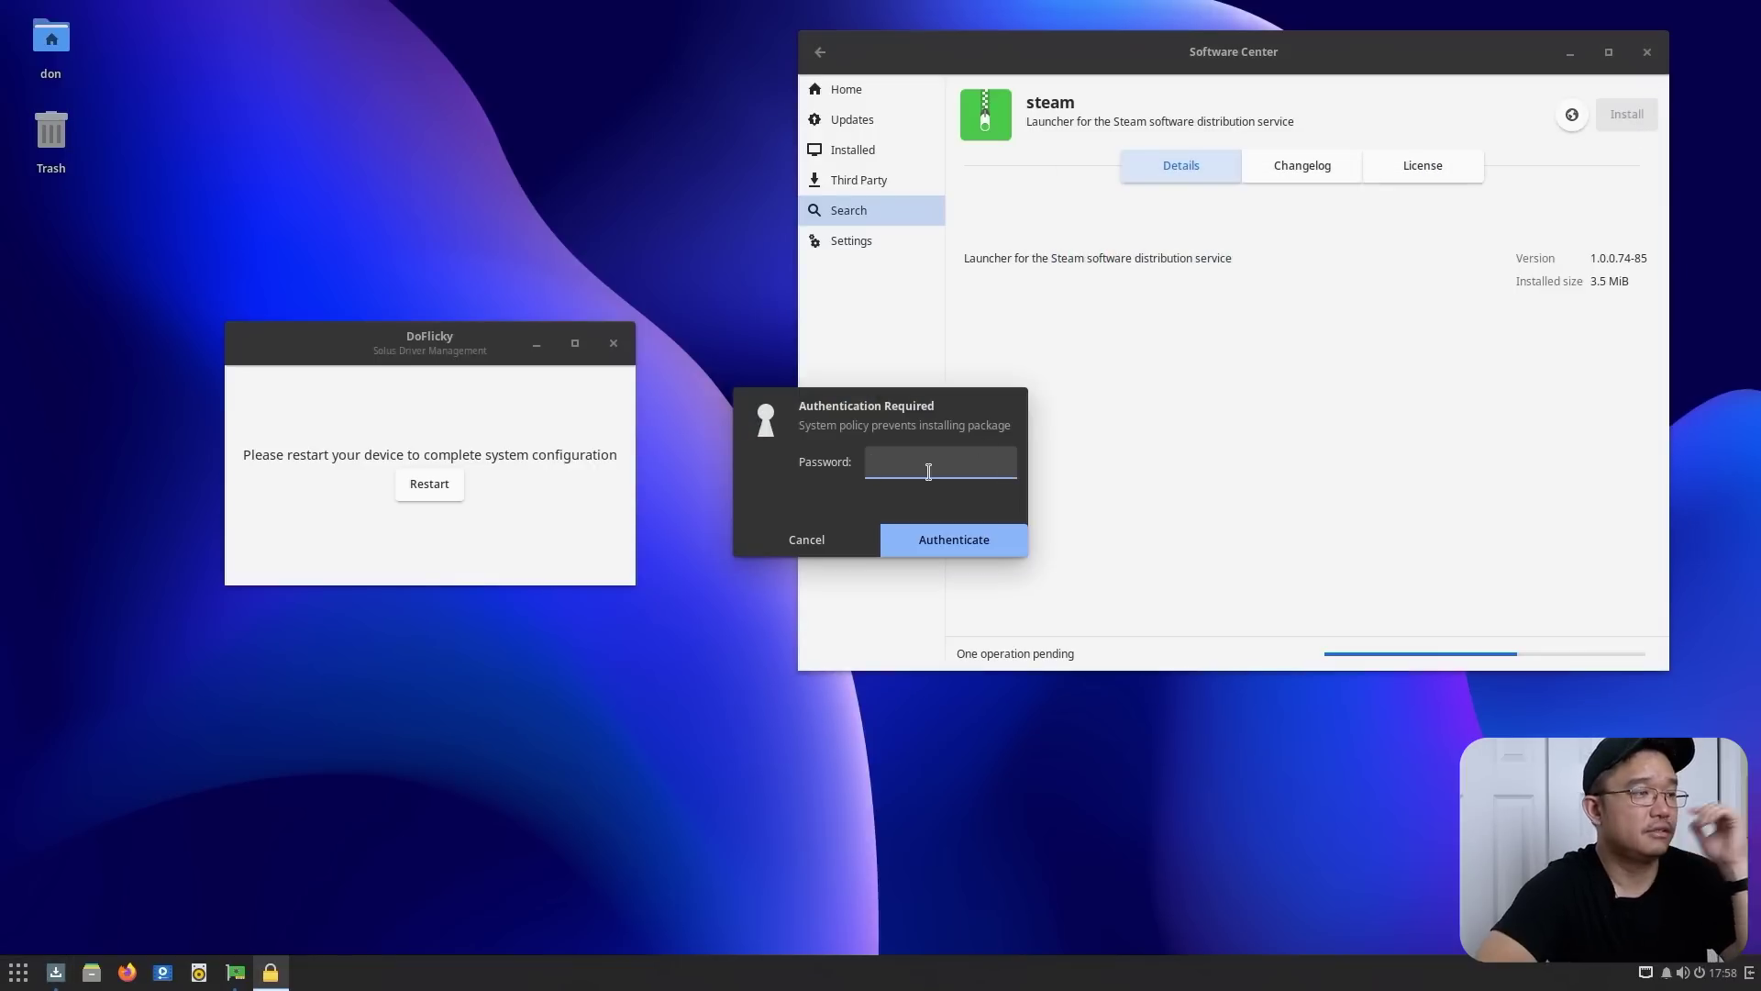
type("***")
key("Return")
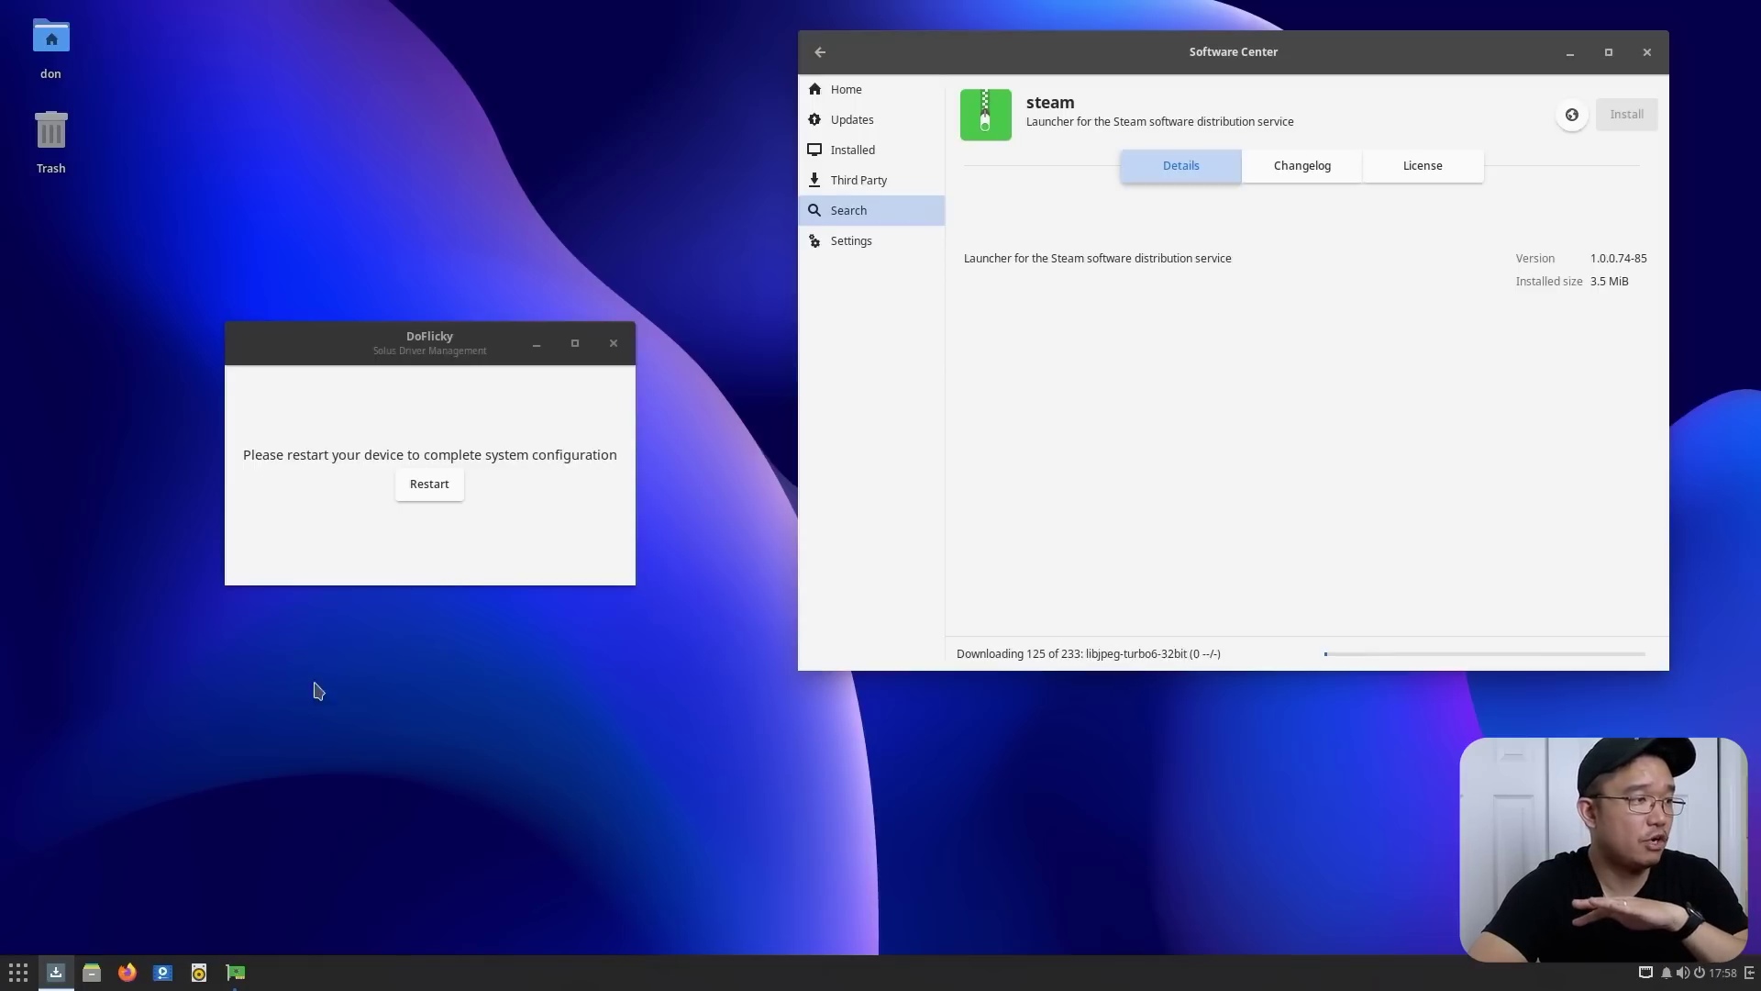
Inspect the 512 GB disk and its 508 GB Ext4 partition in Disks, then close it
left_click(18, 973)
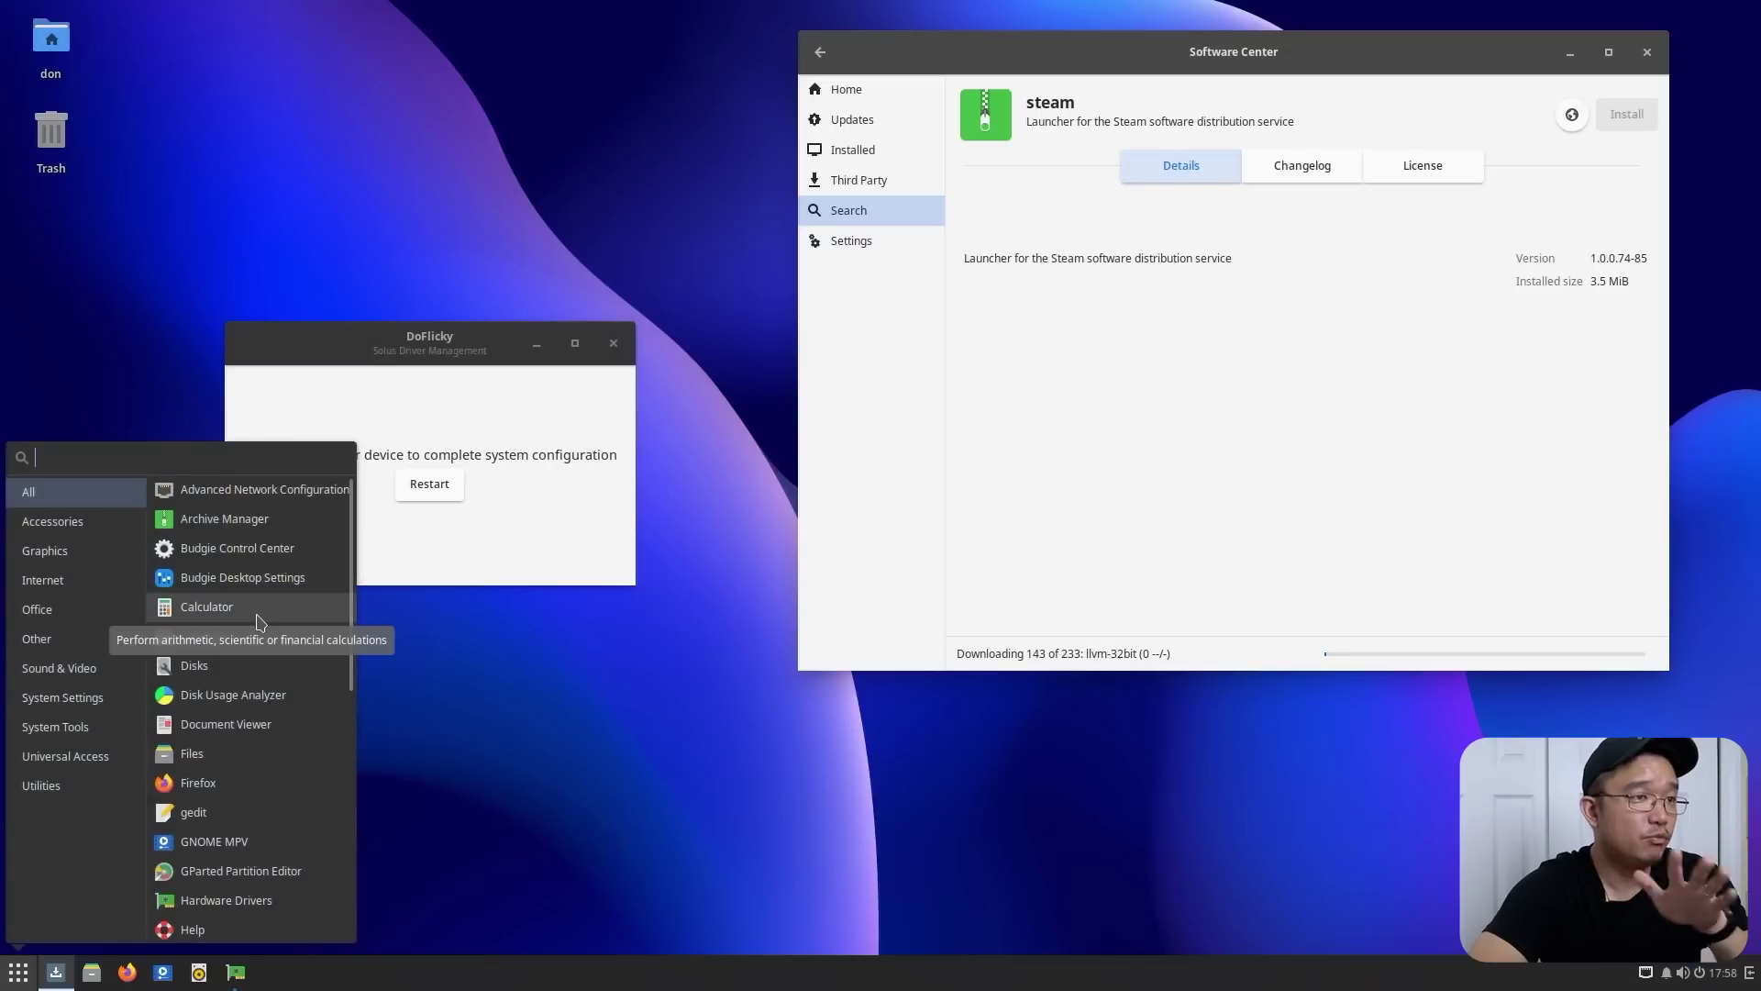
left_click(278, 670)
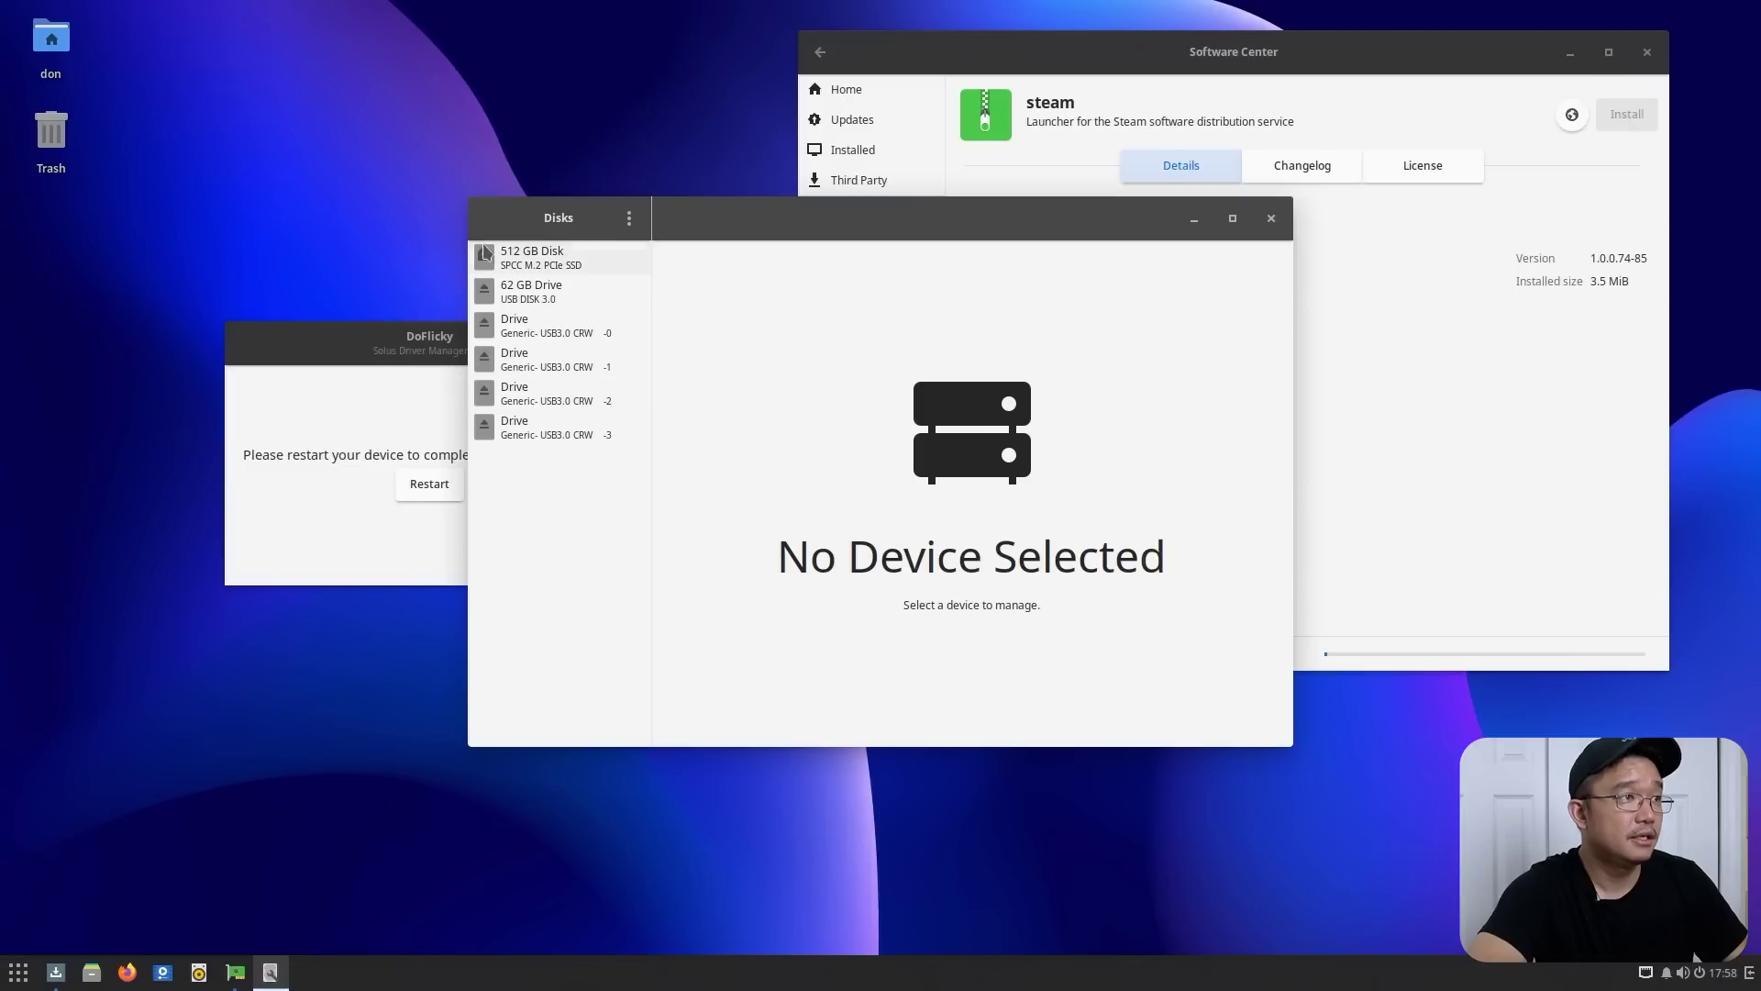
left_click(493, 255)
left_click(855, 411)
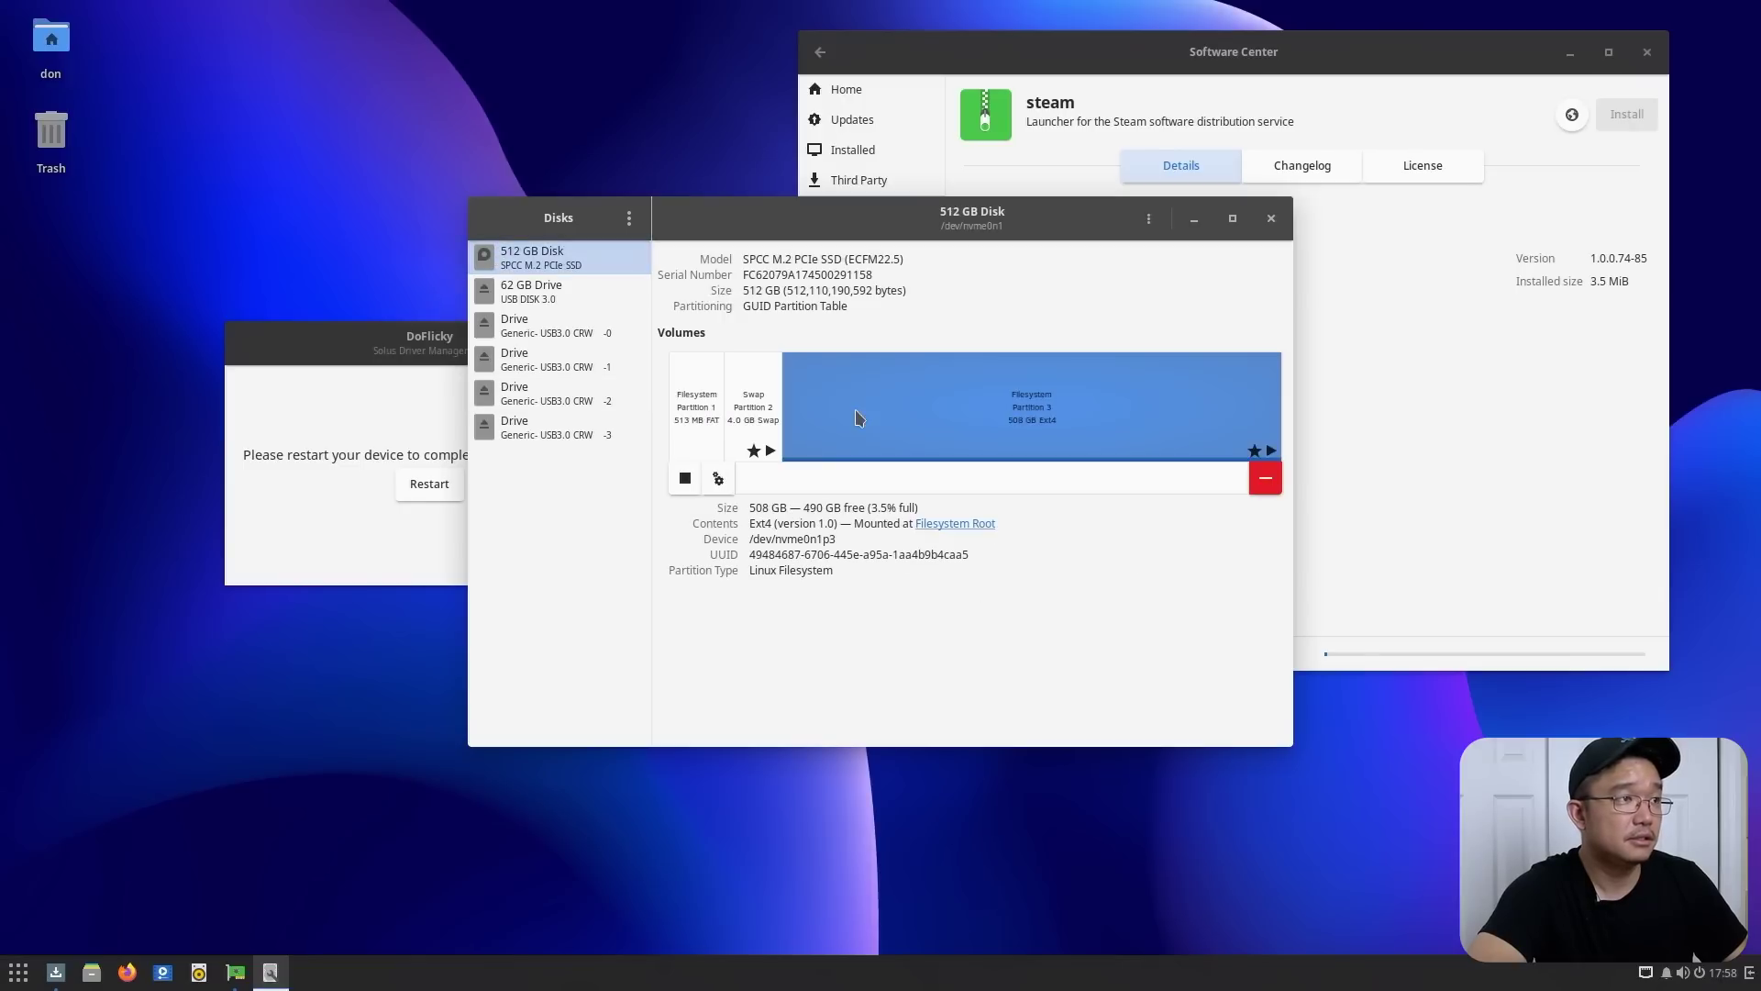
left_click(1273, 224)
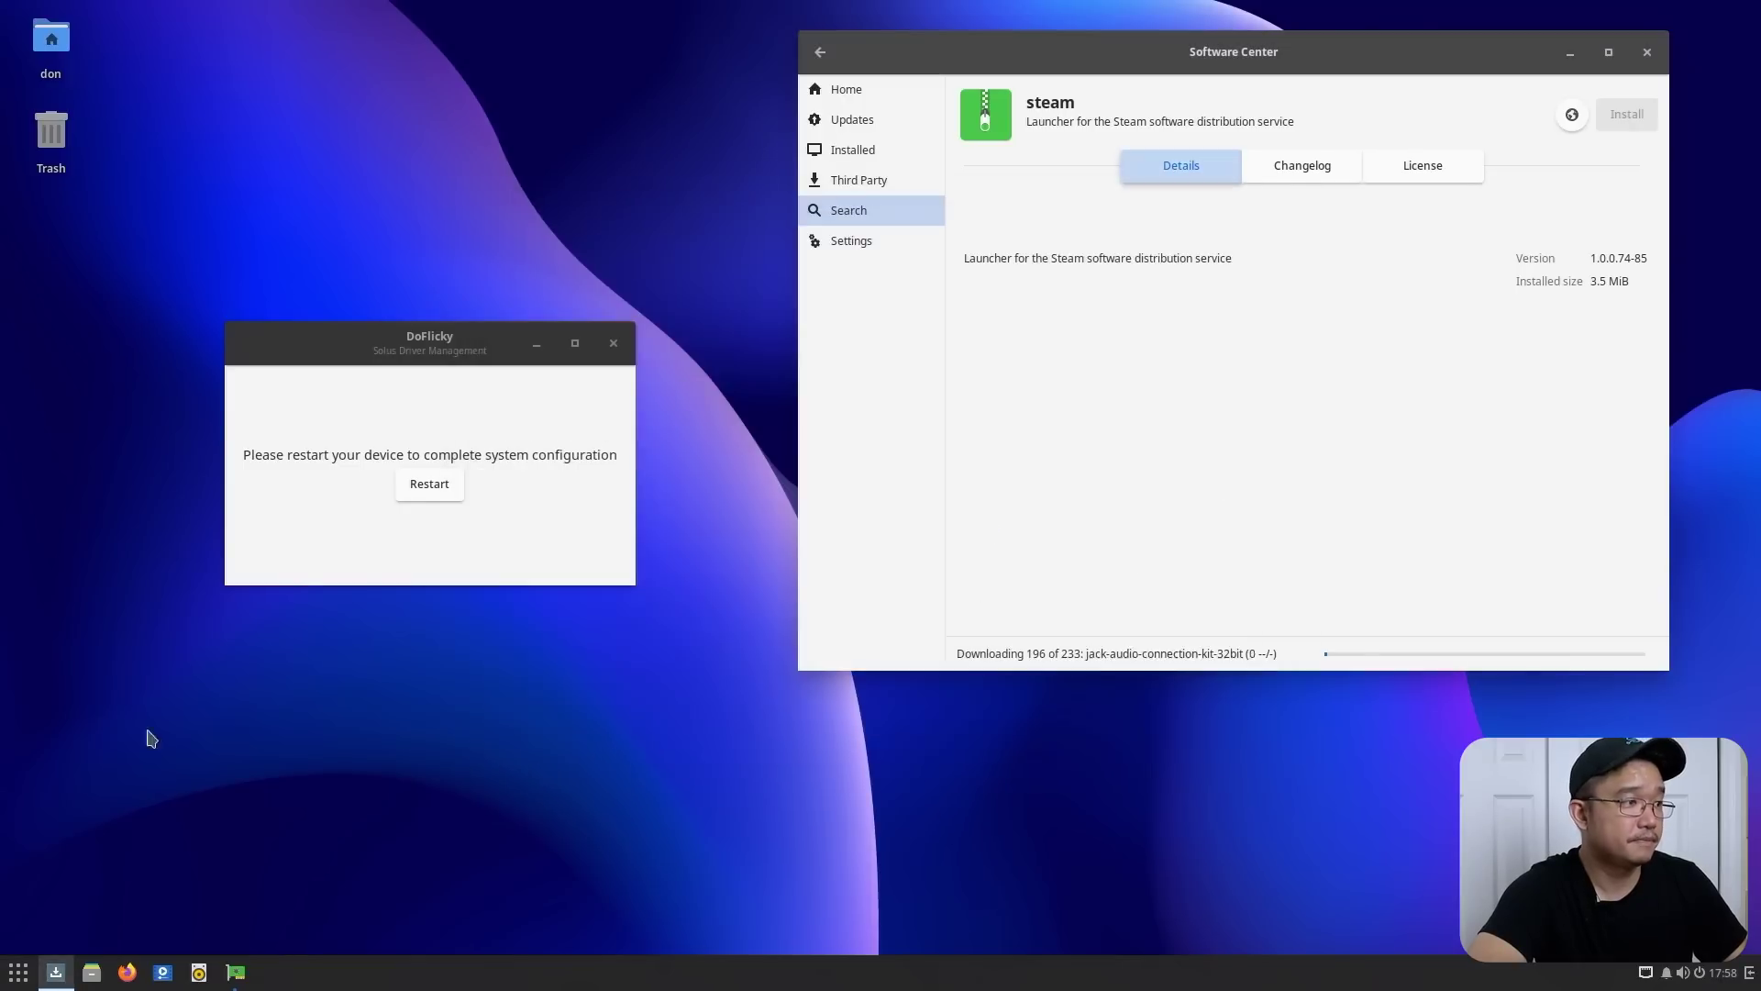
Scan the workbench drive in Disk Usage Analyzer, showing 8.6 GB used
left_click(19, 971)
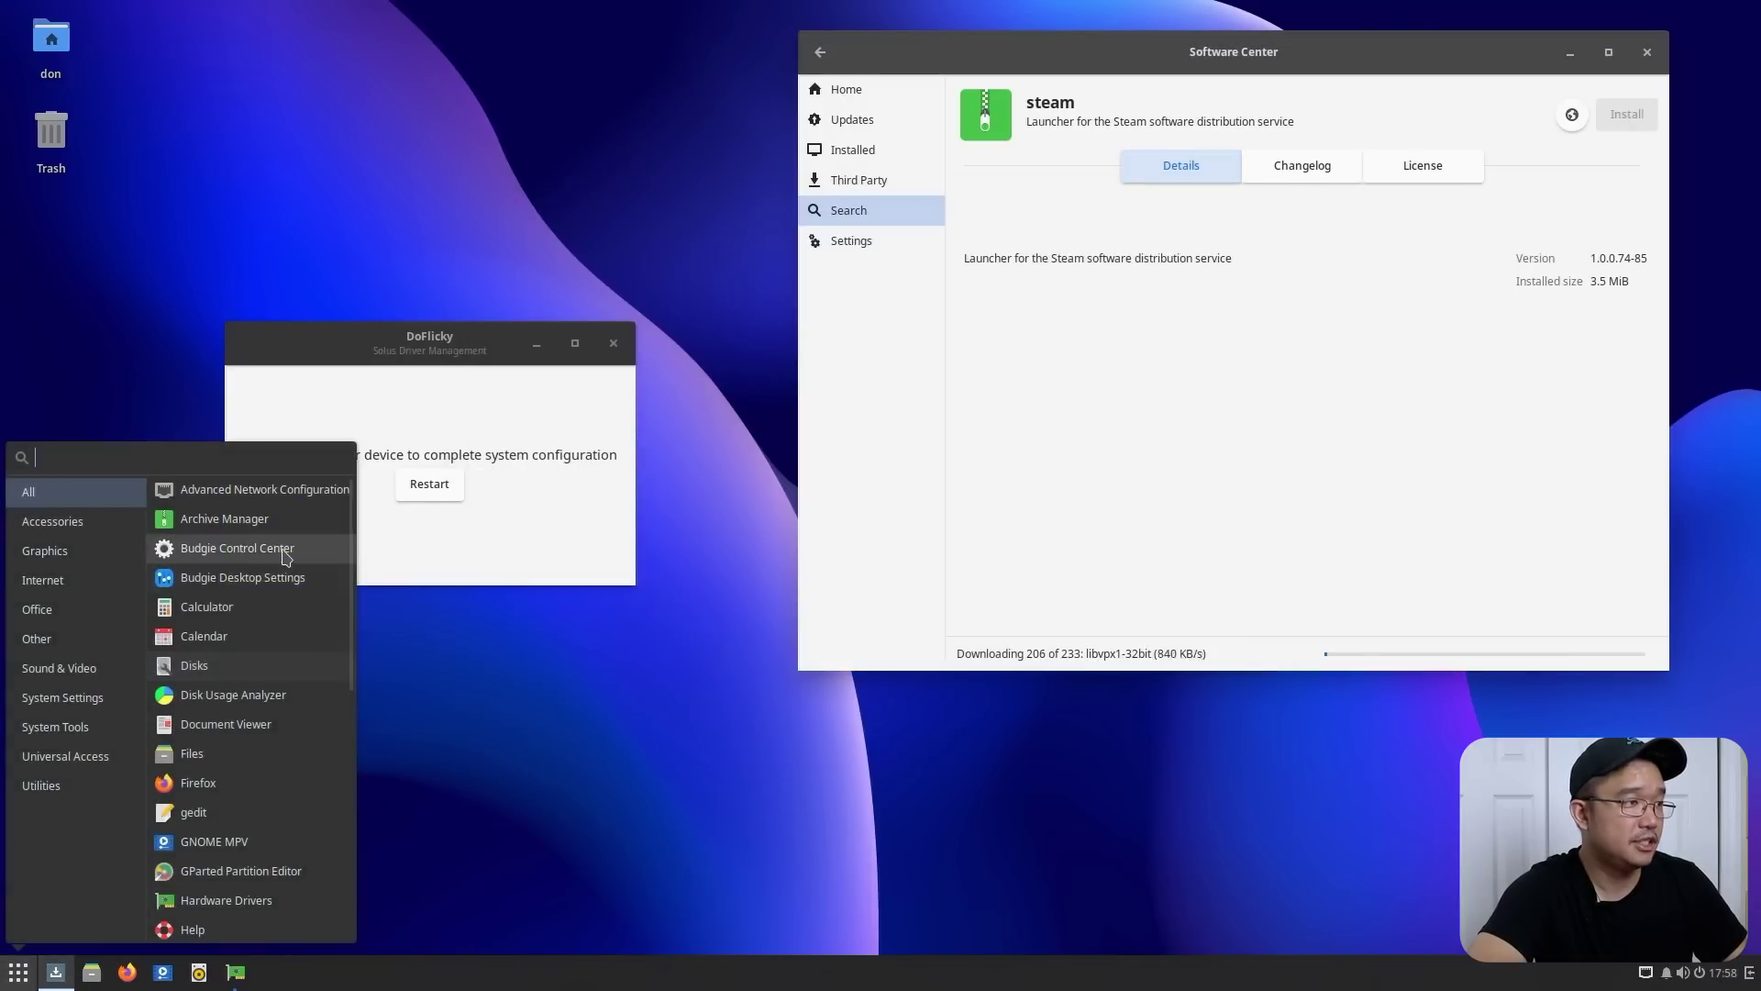
left_click(275, 694)
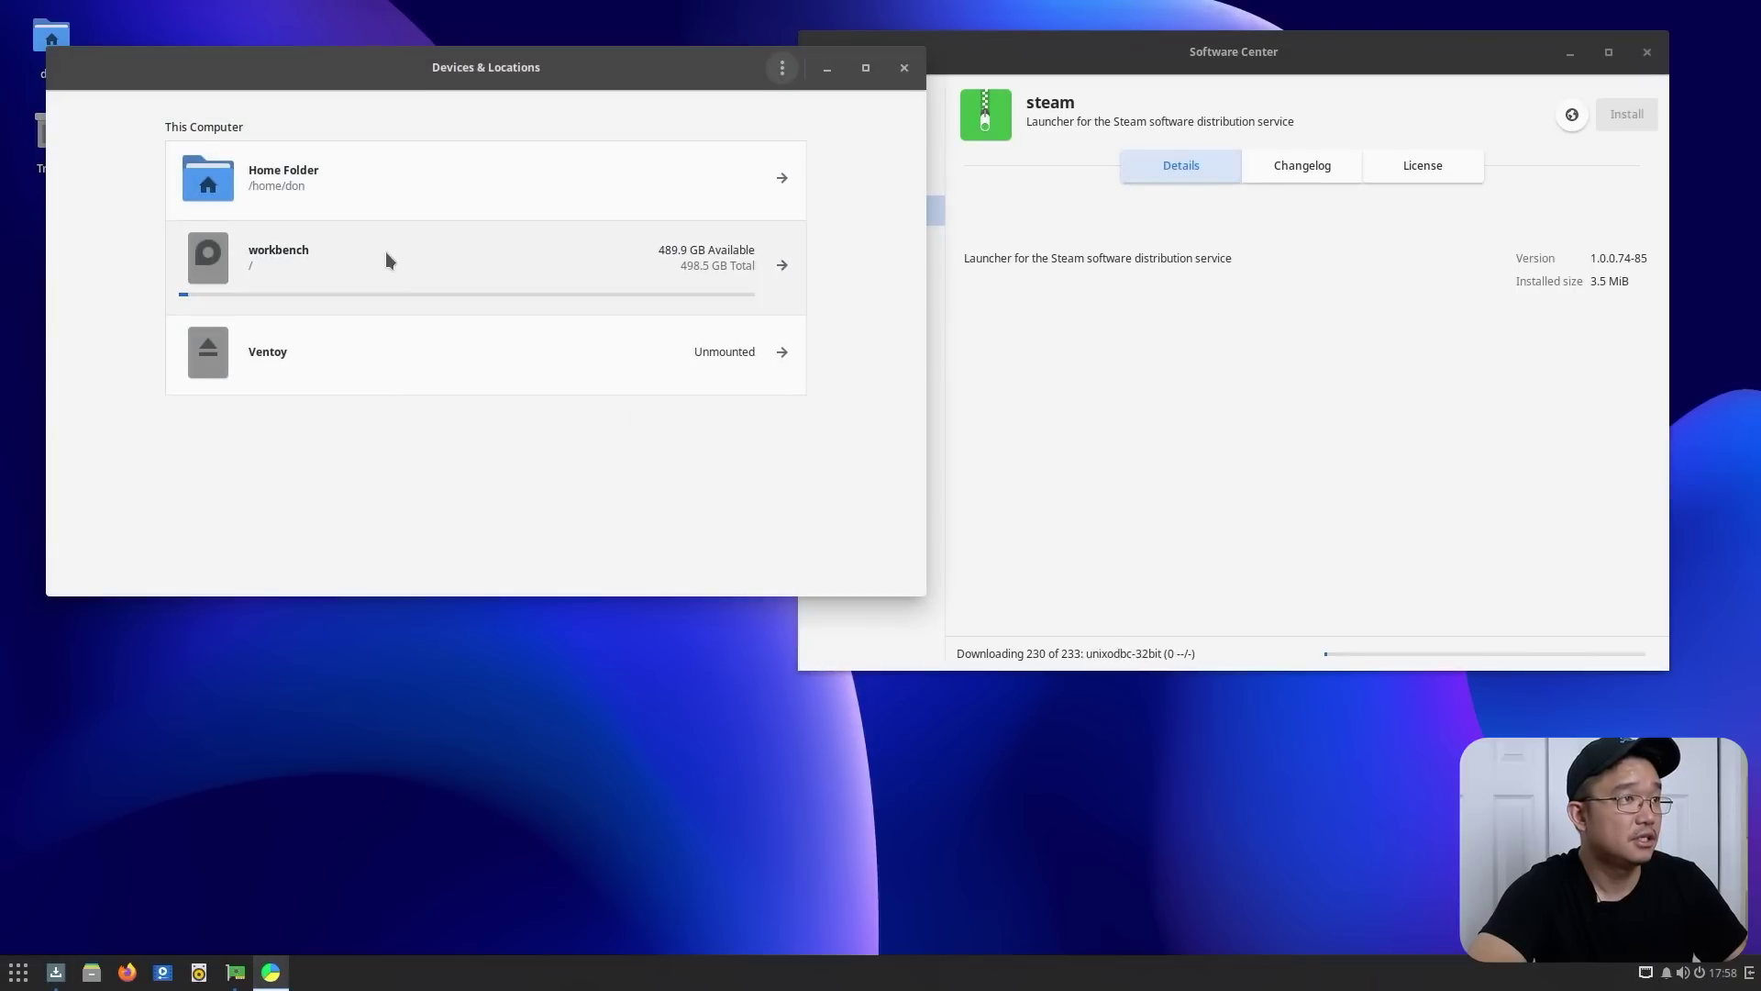
left_click(385, 252)
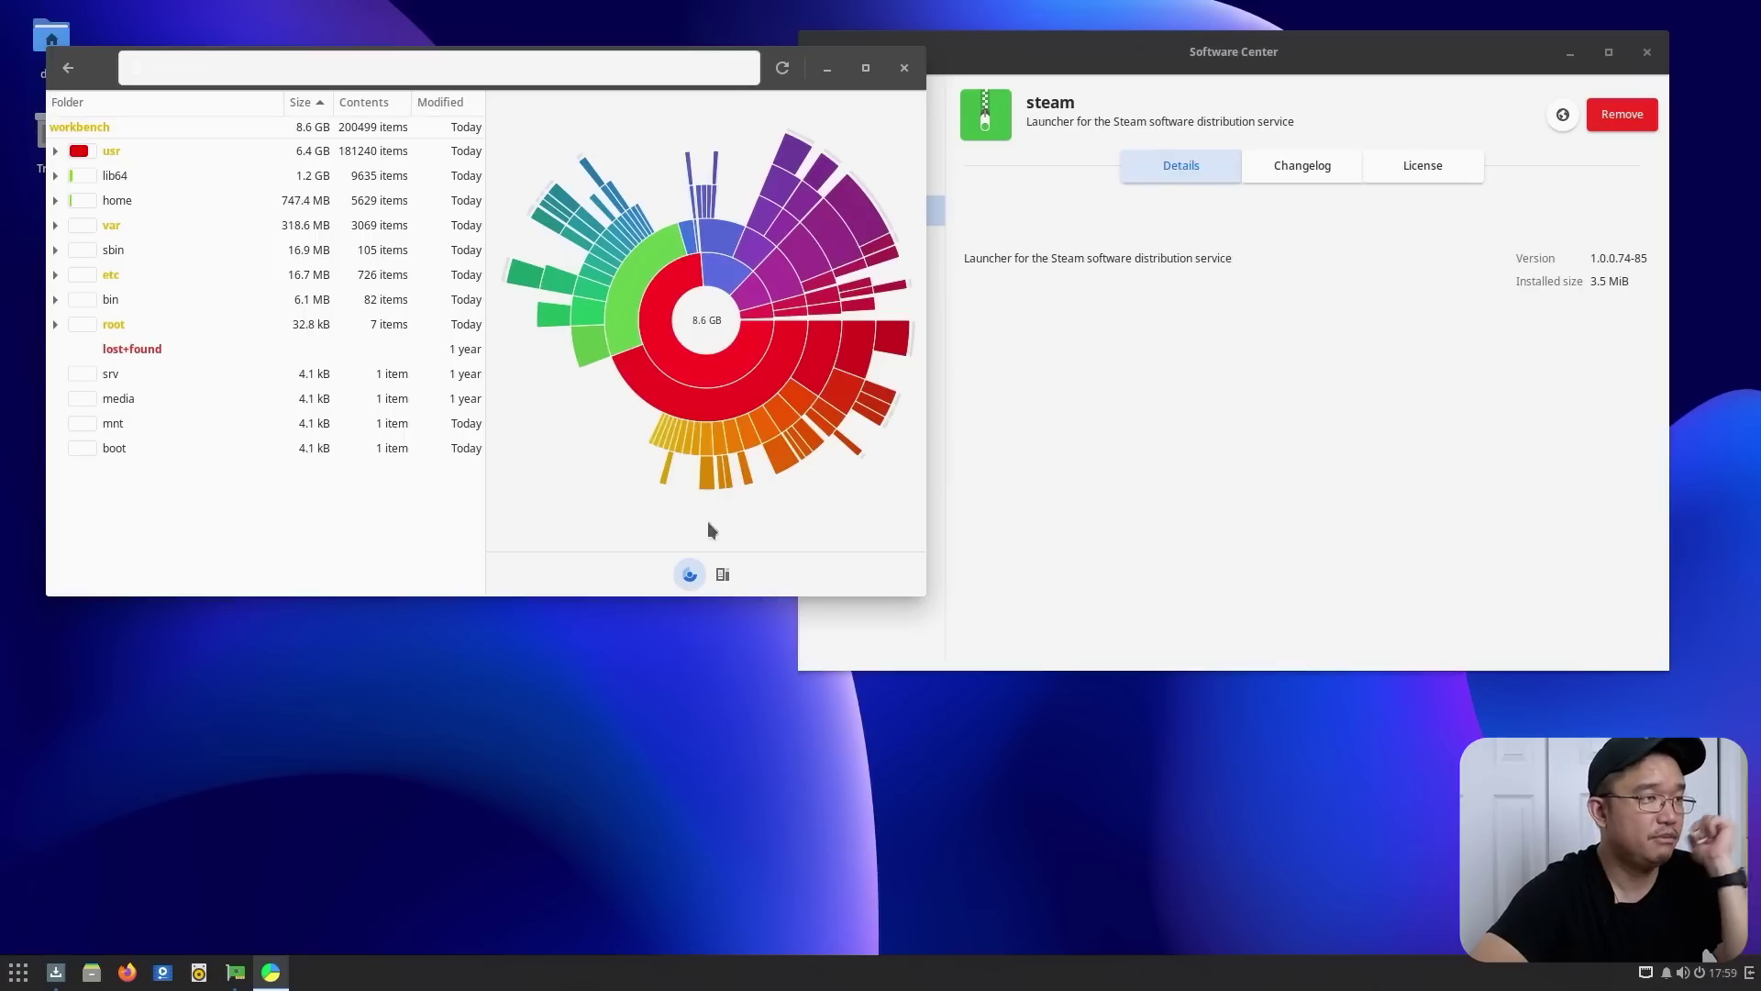
Open Budgie Desktop Settings and browse the Desktop, Fonts, Raven, Windows and Bottom Panel pages
key("super")
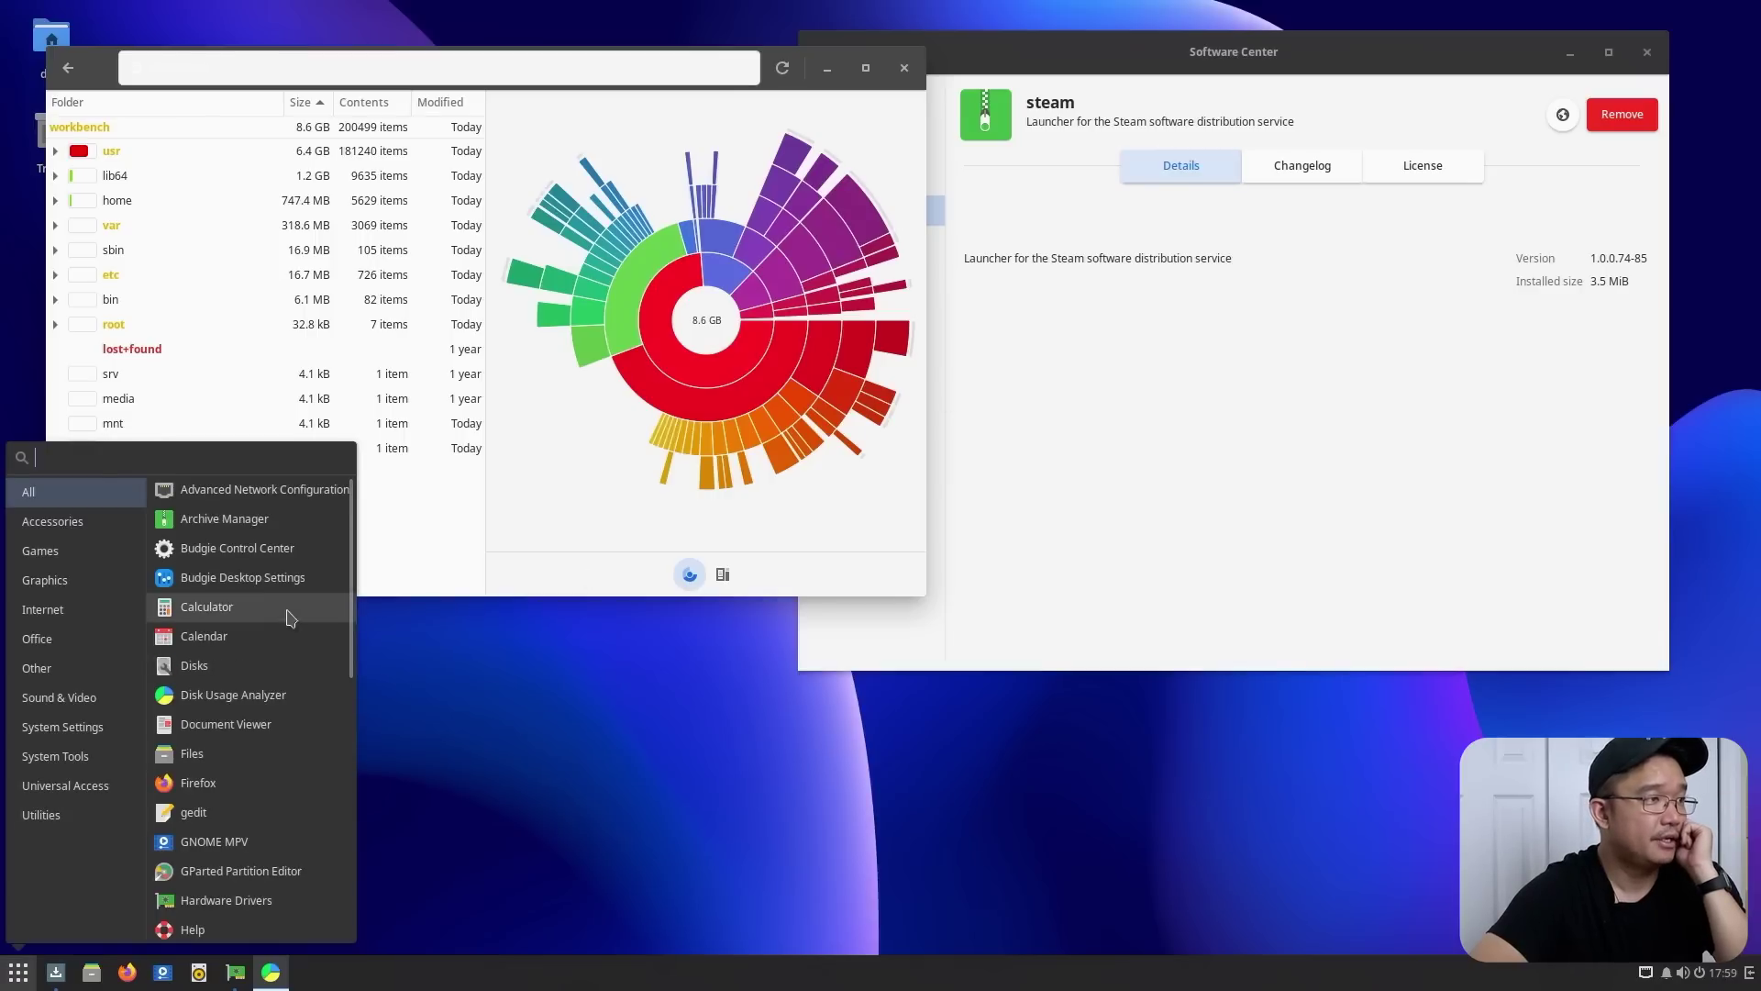
left_click(309, 589)
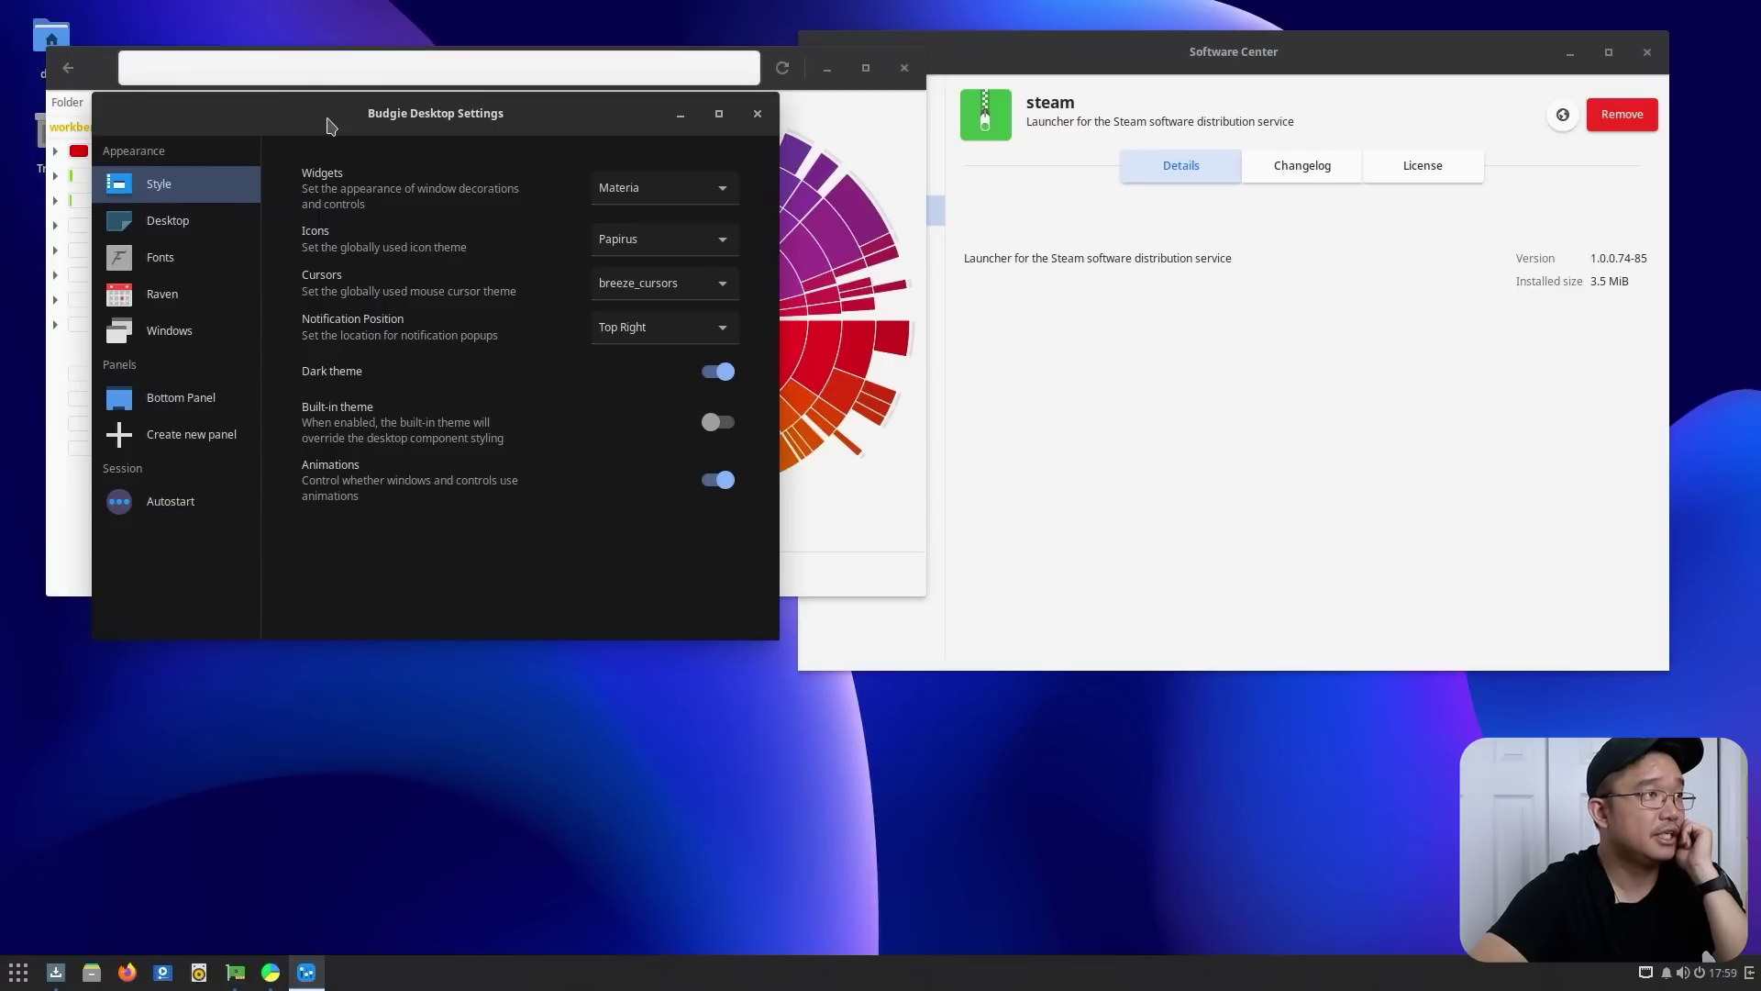
left_click_drag(329, 128, 718, 269)
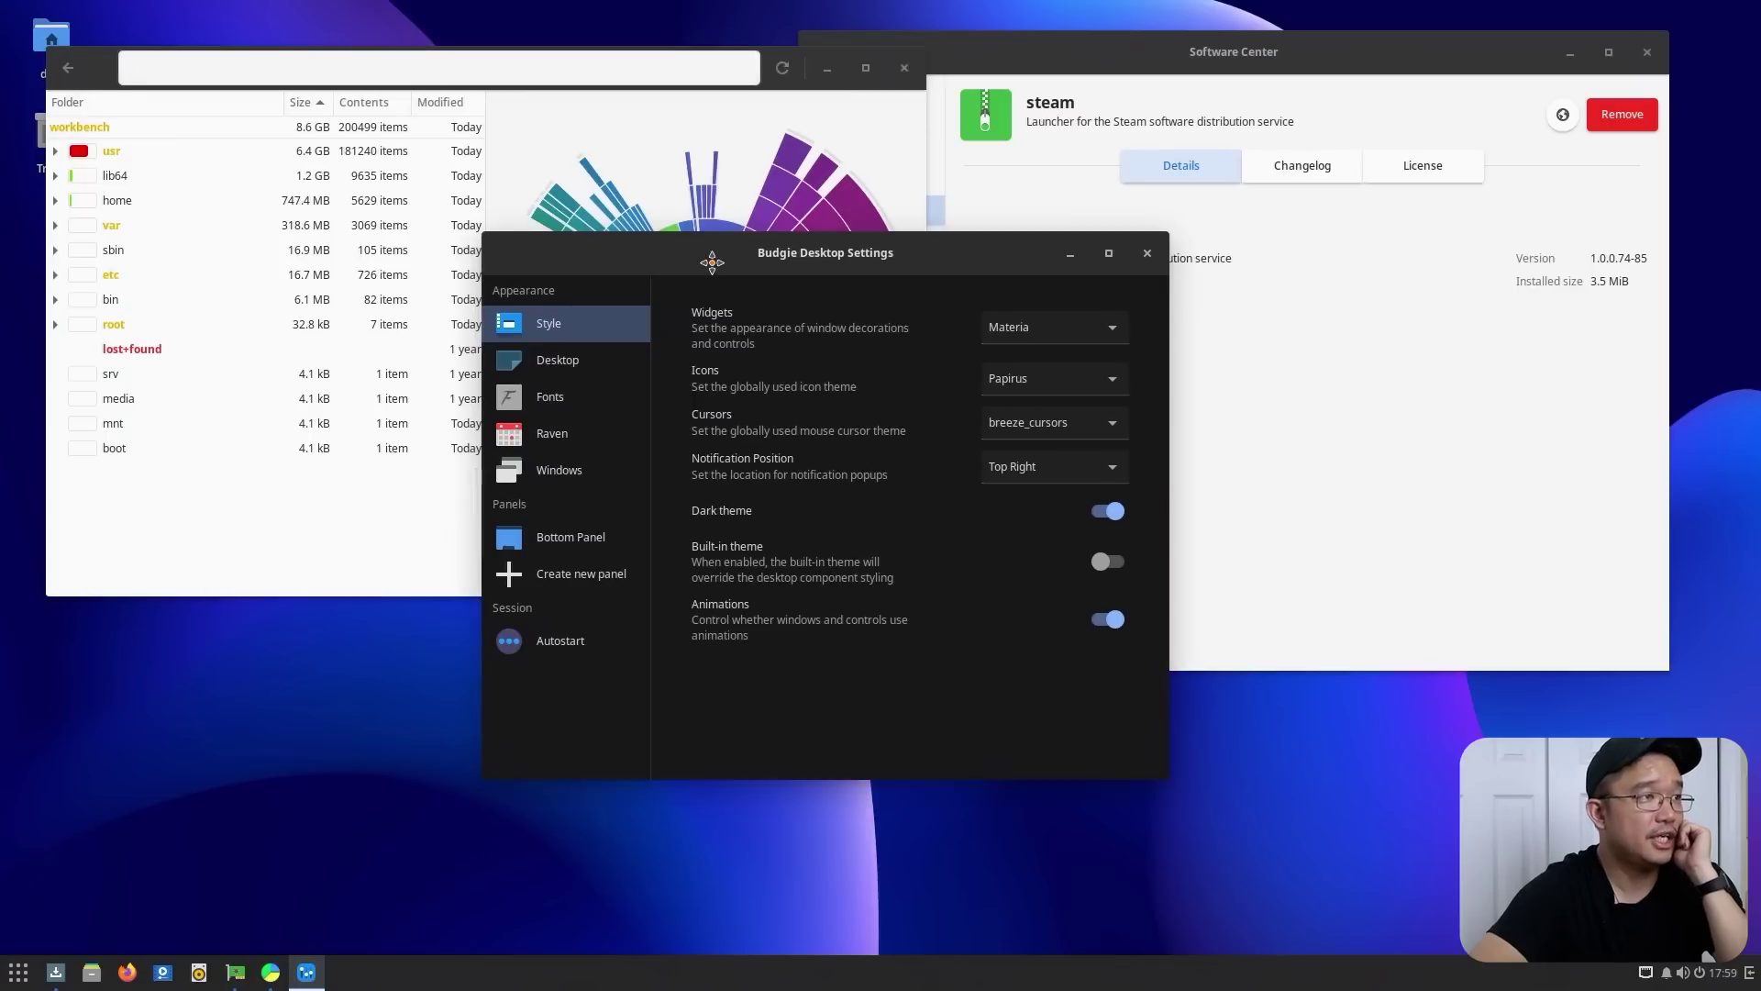
left_click(597, 360)
left_click(582, 396)
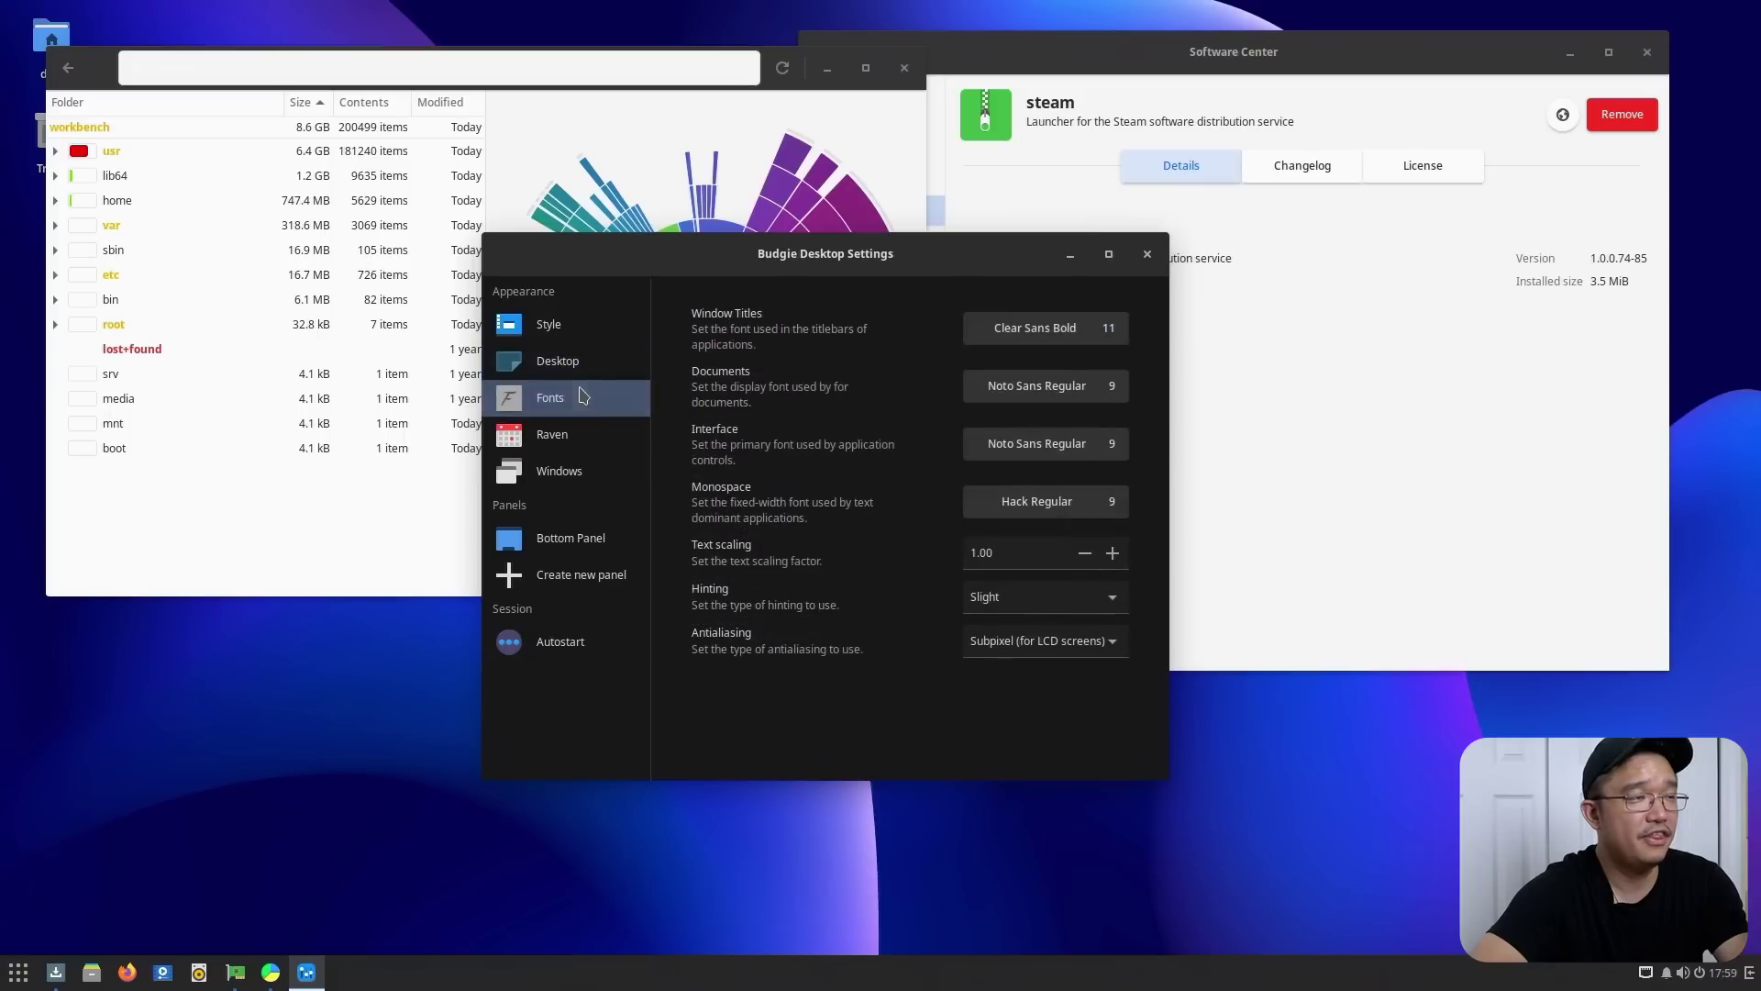
left_click(587, 439)
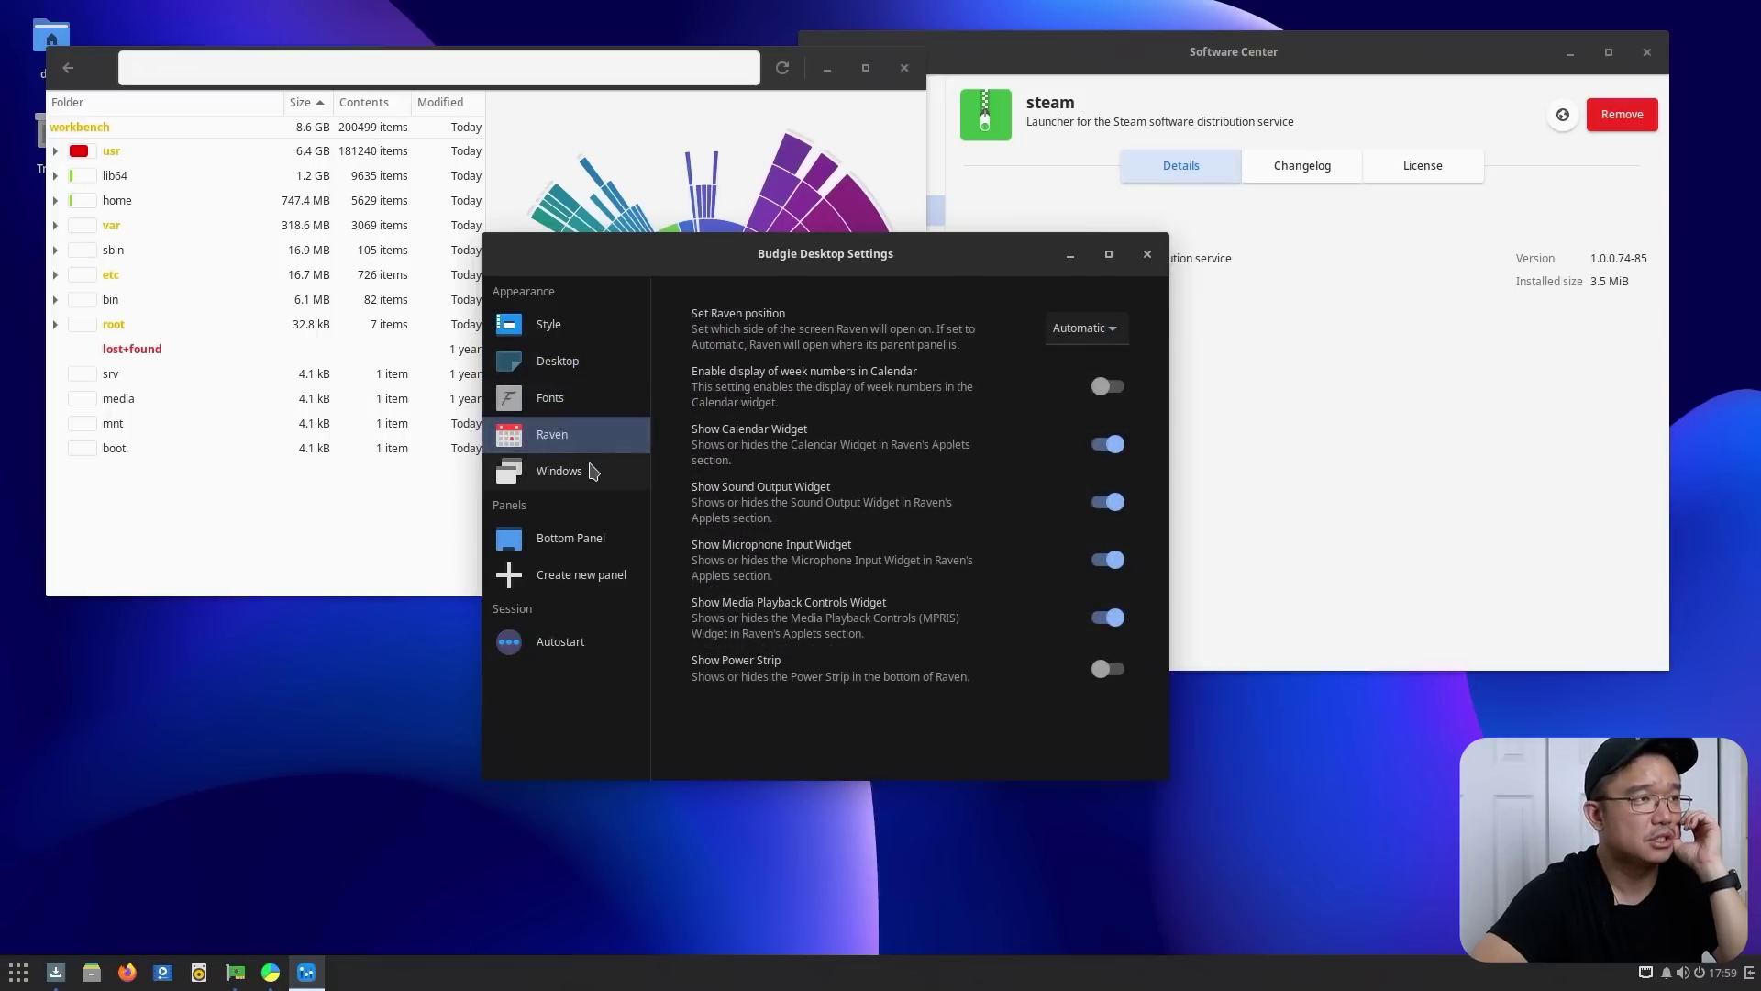
left_click(593, 483)
left_click(596, 538)
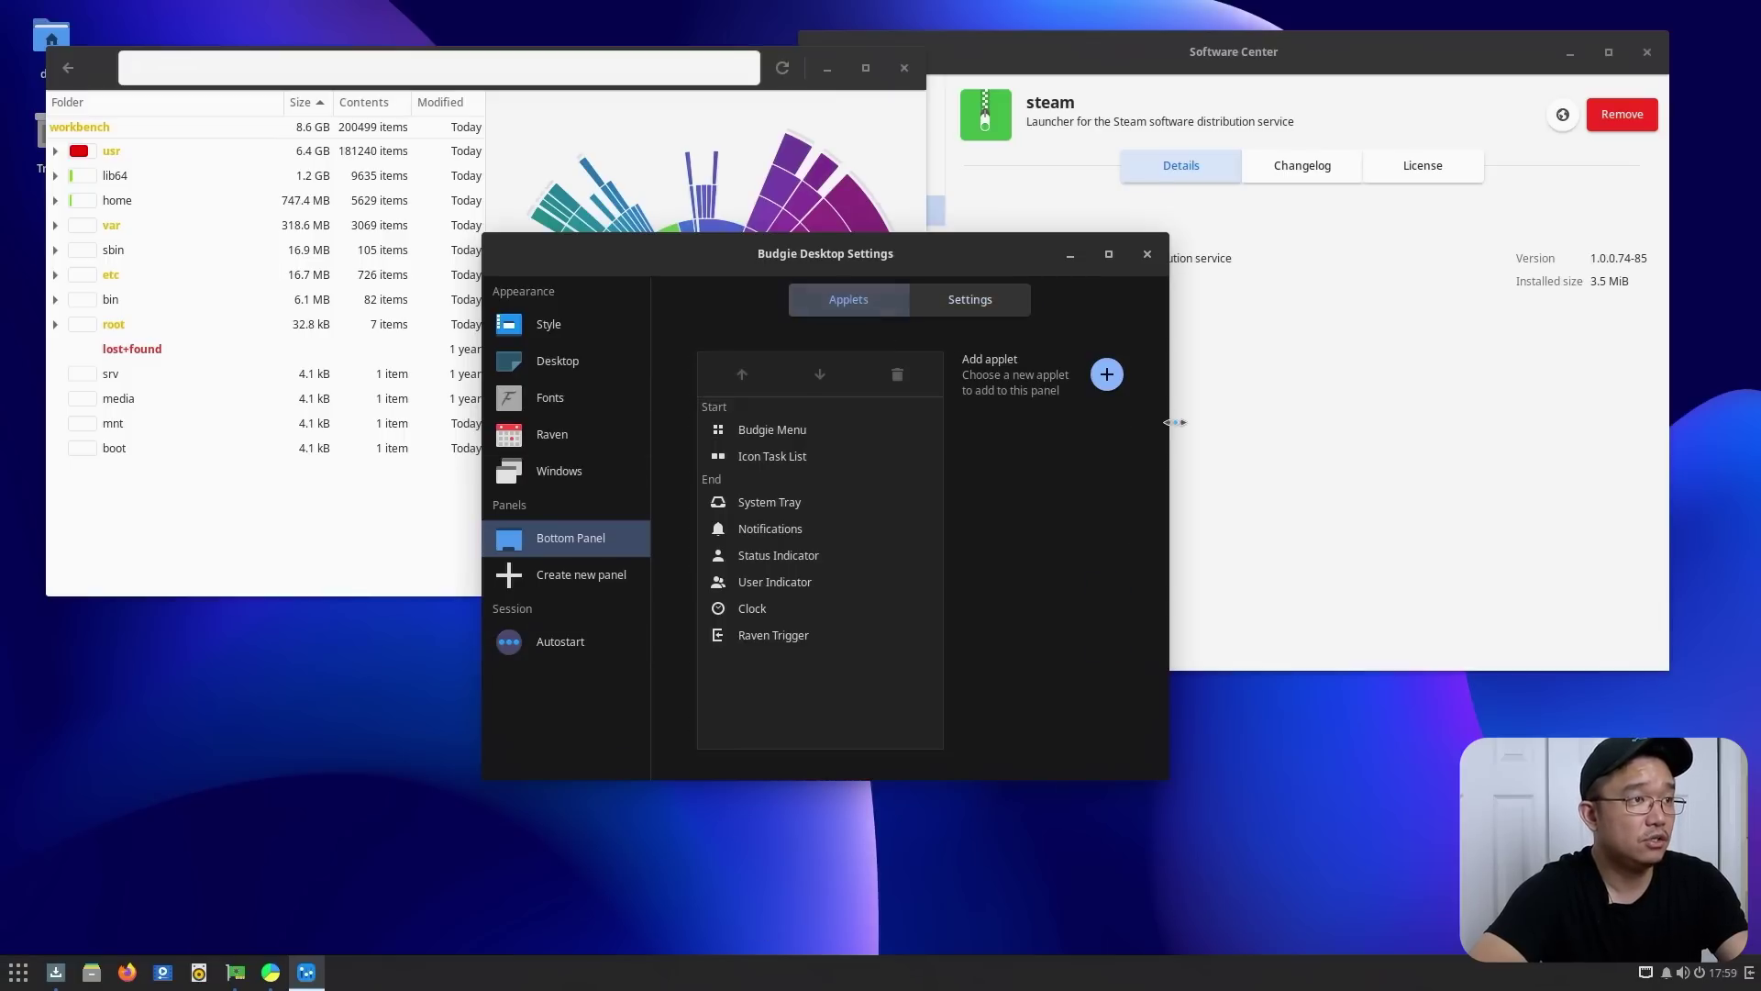
Add the Caffeine applet to the bottom panel's End section and close the settings
left_click(1107, 373)
scroll(849, 476, "down", 5)
scroll(848, 479, "down", 2)
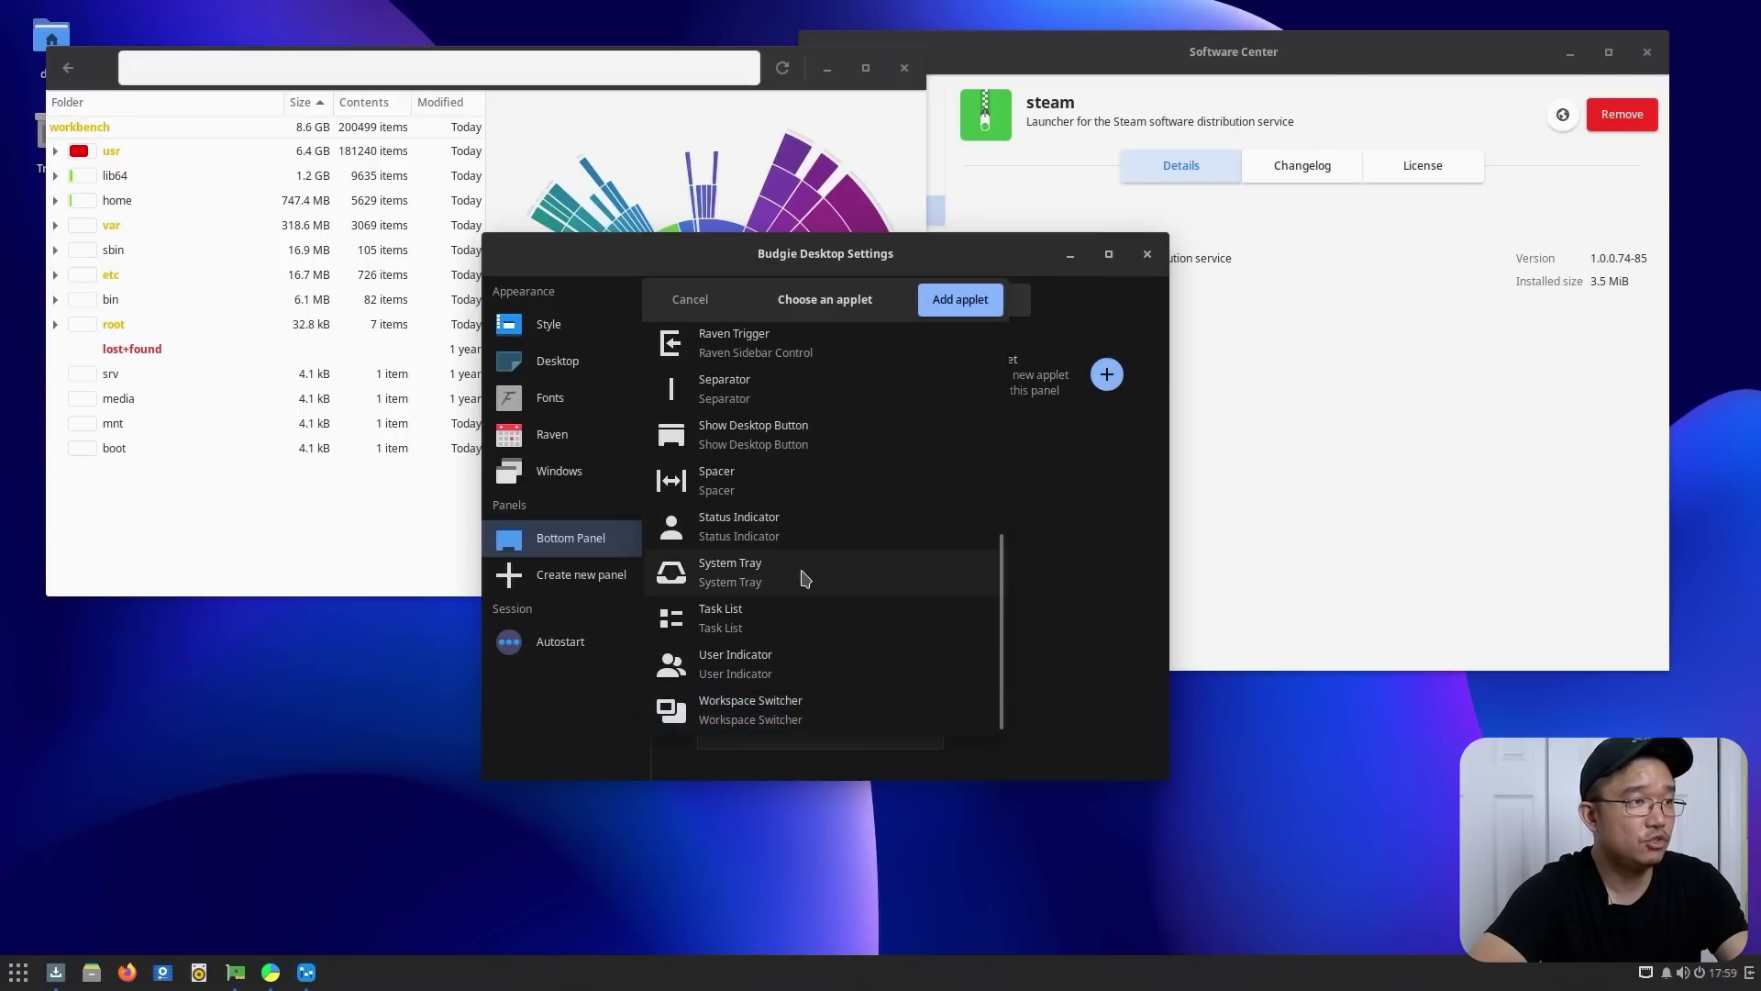
scroll(804, 576, "up", 8)
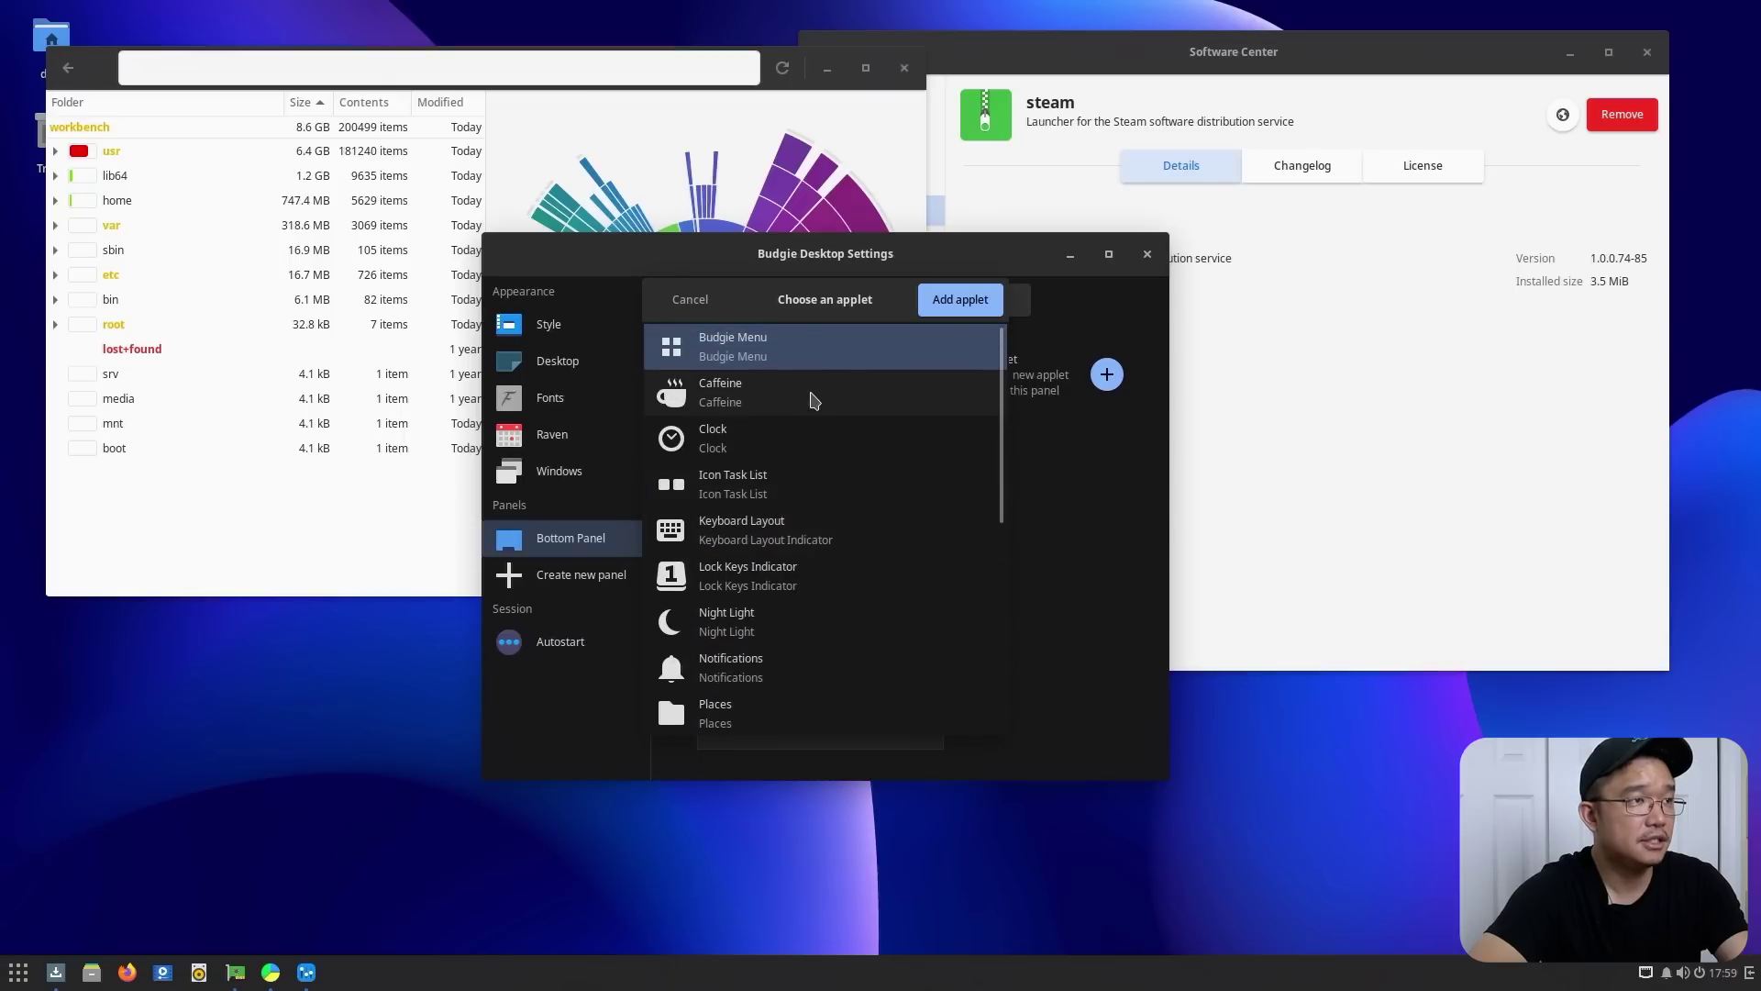
left_click(813, 406)
left_click(963, 303)
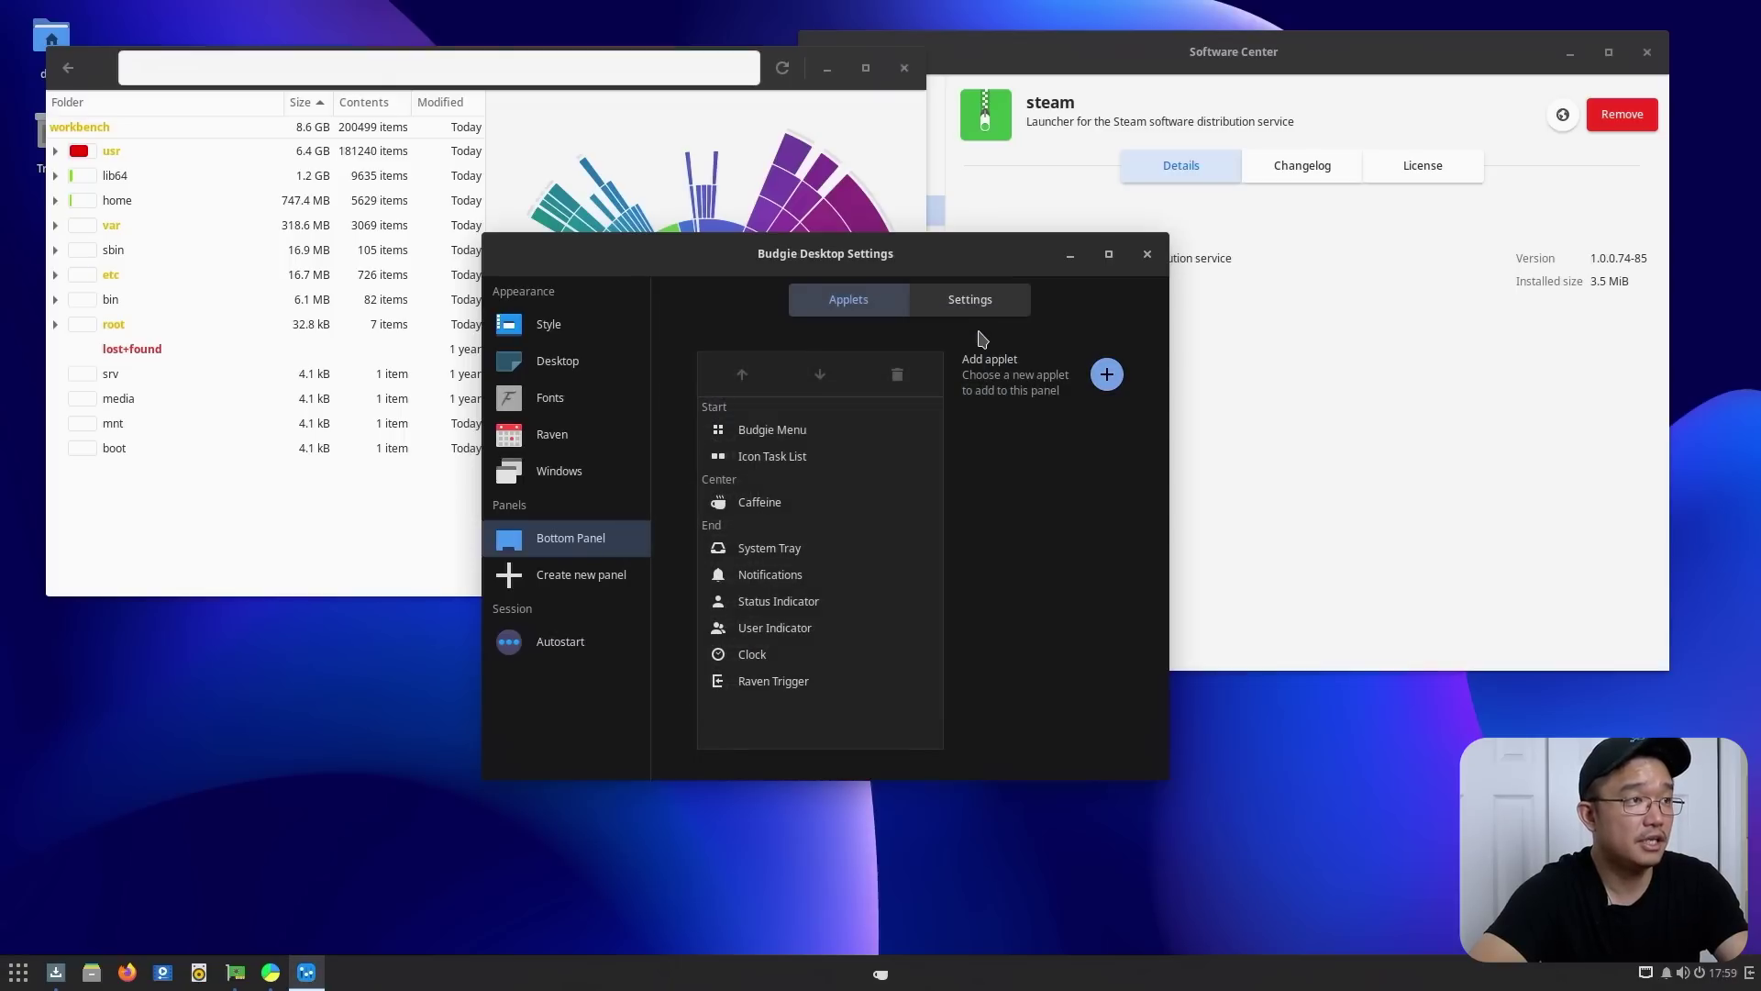
left_click(764, 499)
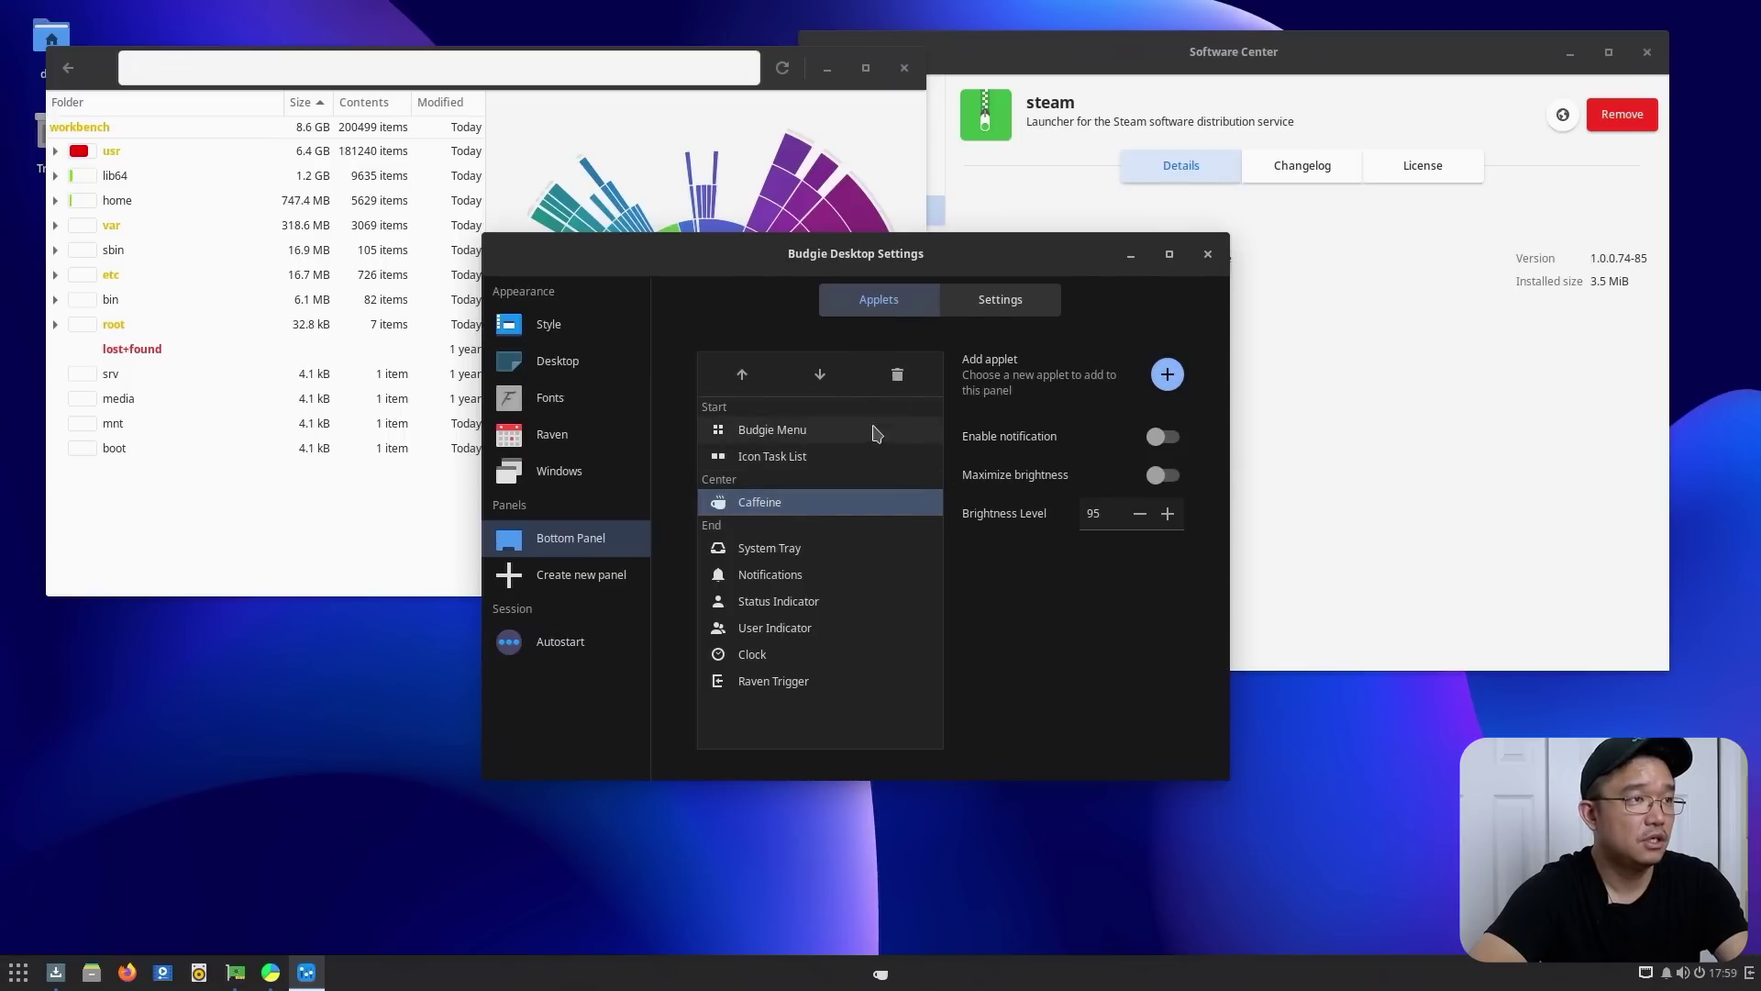
left_click(820, 374)
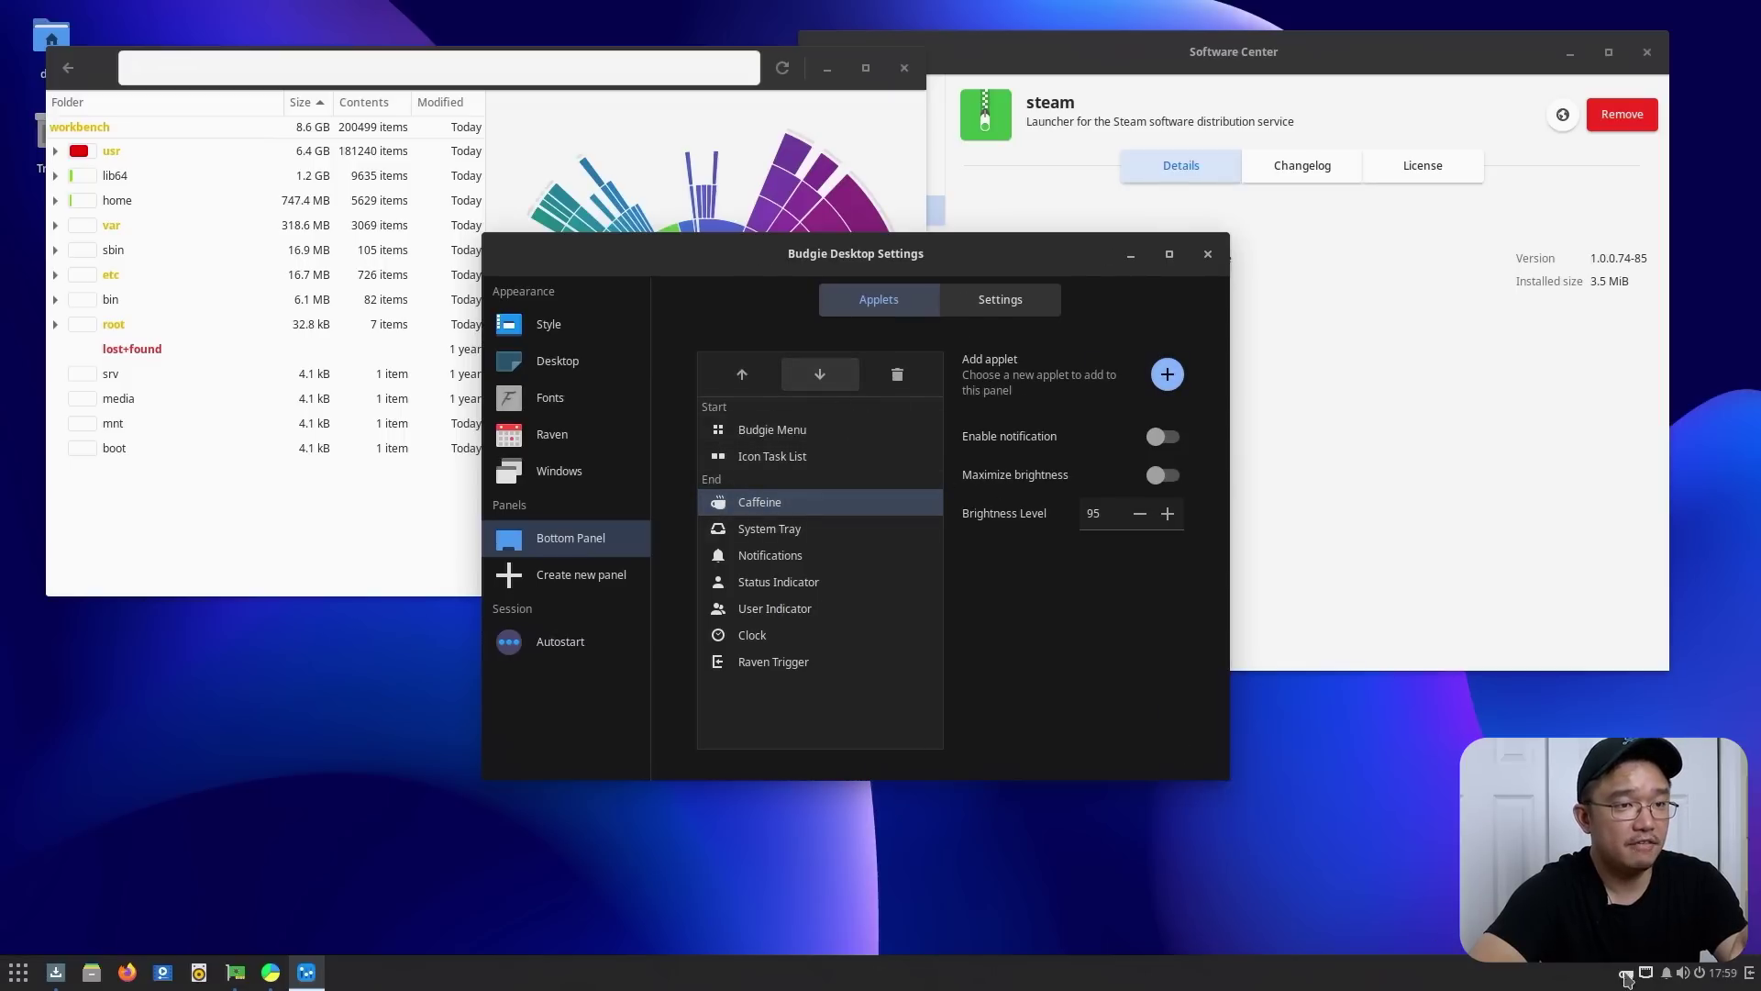
left_click(1207, 253)
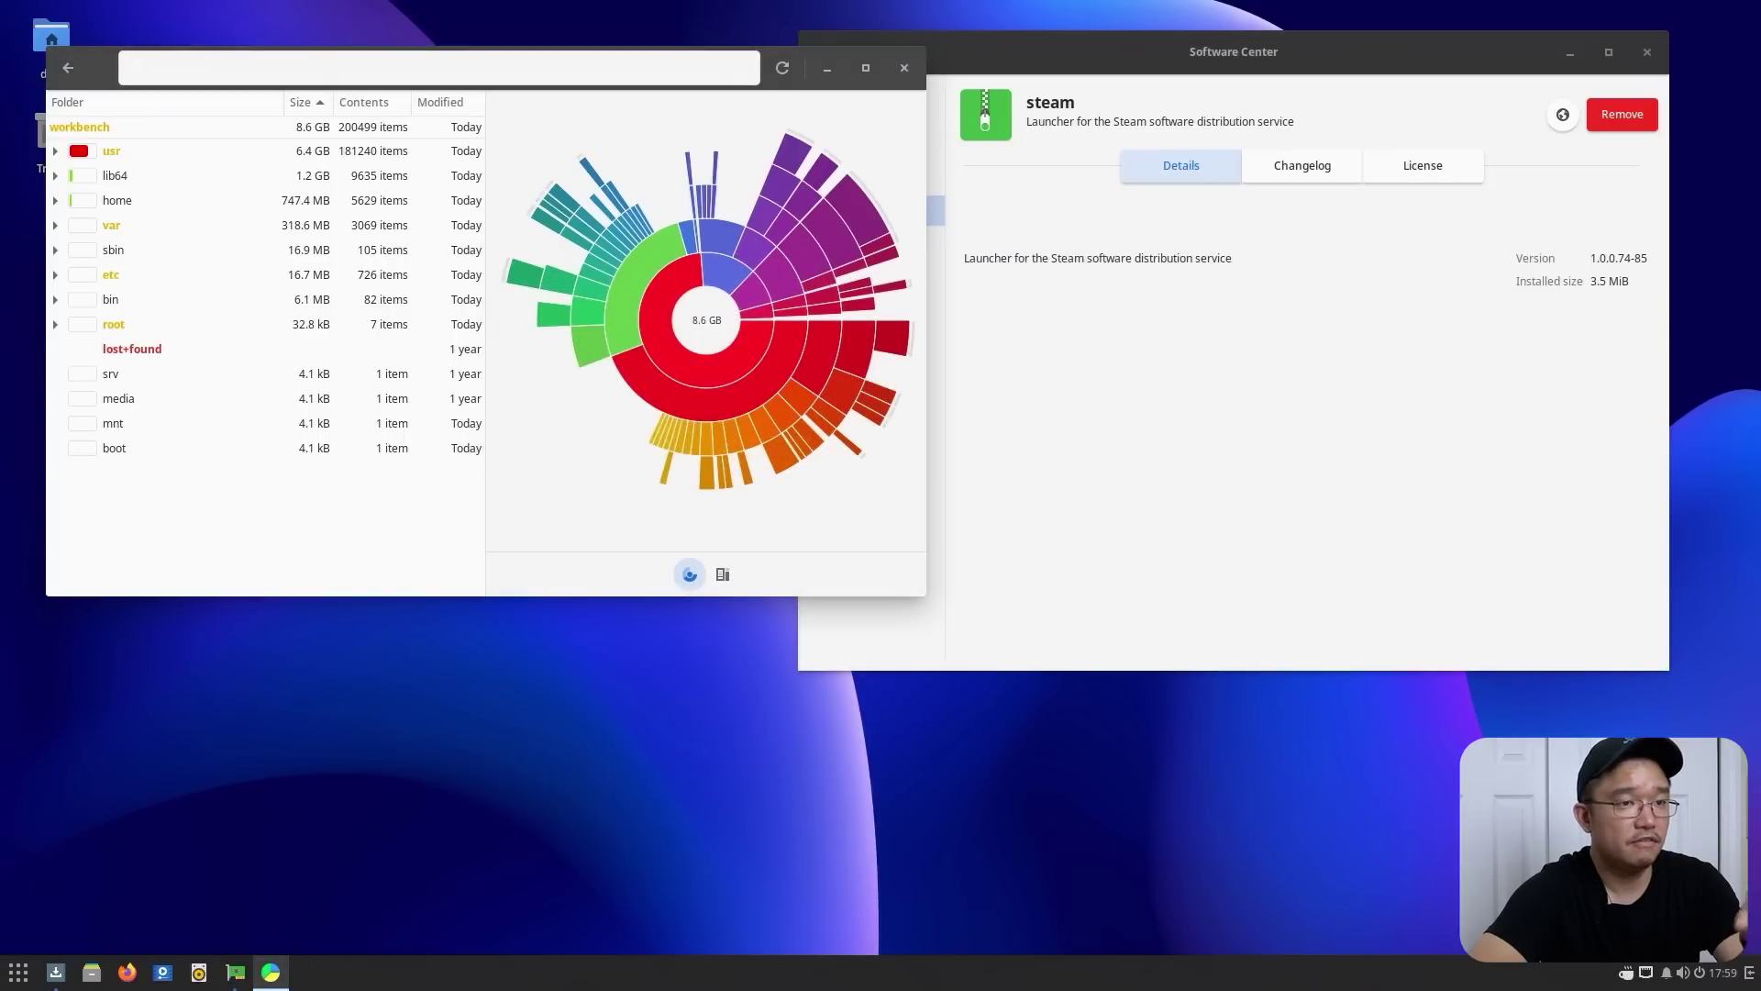
Close Software Center and the Disk Usage Analyzer window
left_click(1139, 475)
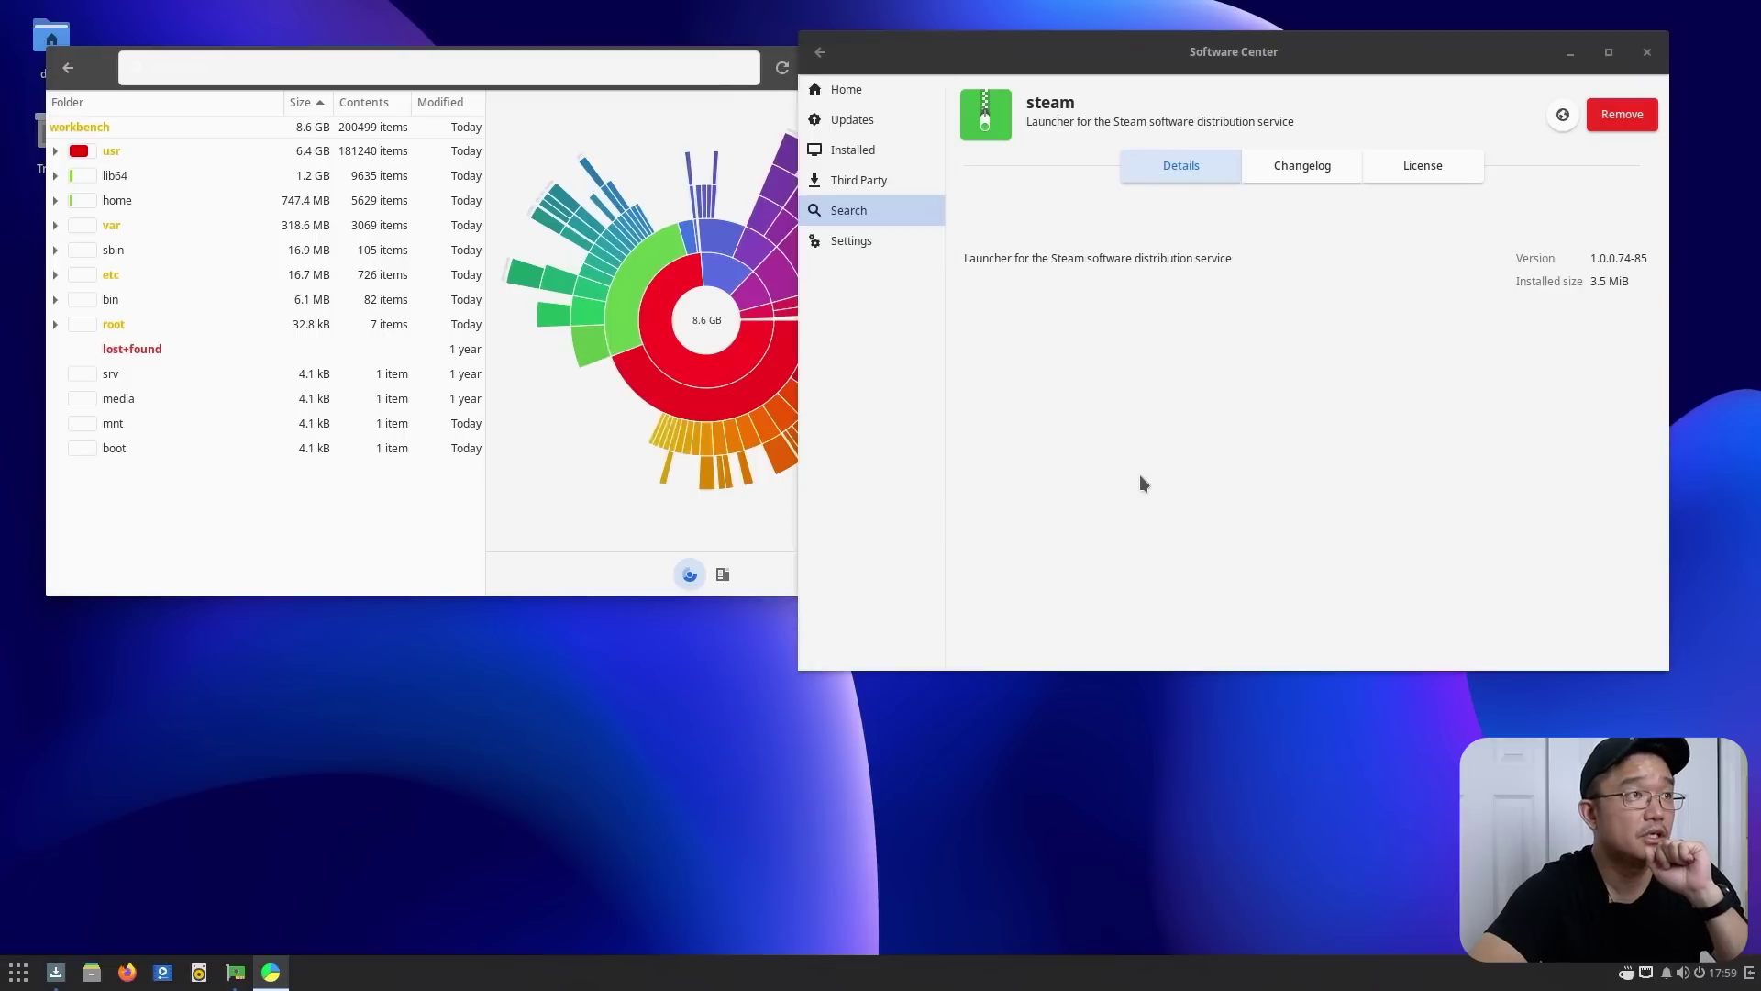
left_click(1648, 52)
left_click(898, 66)
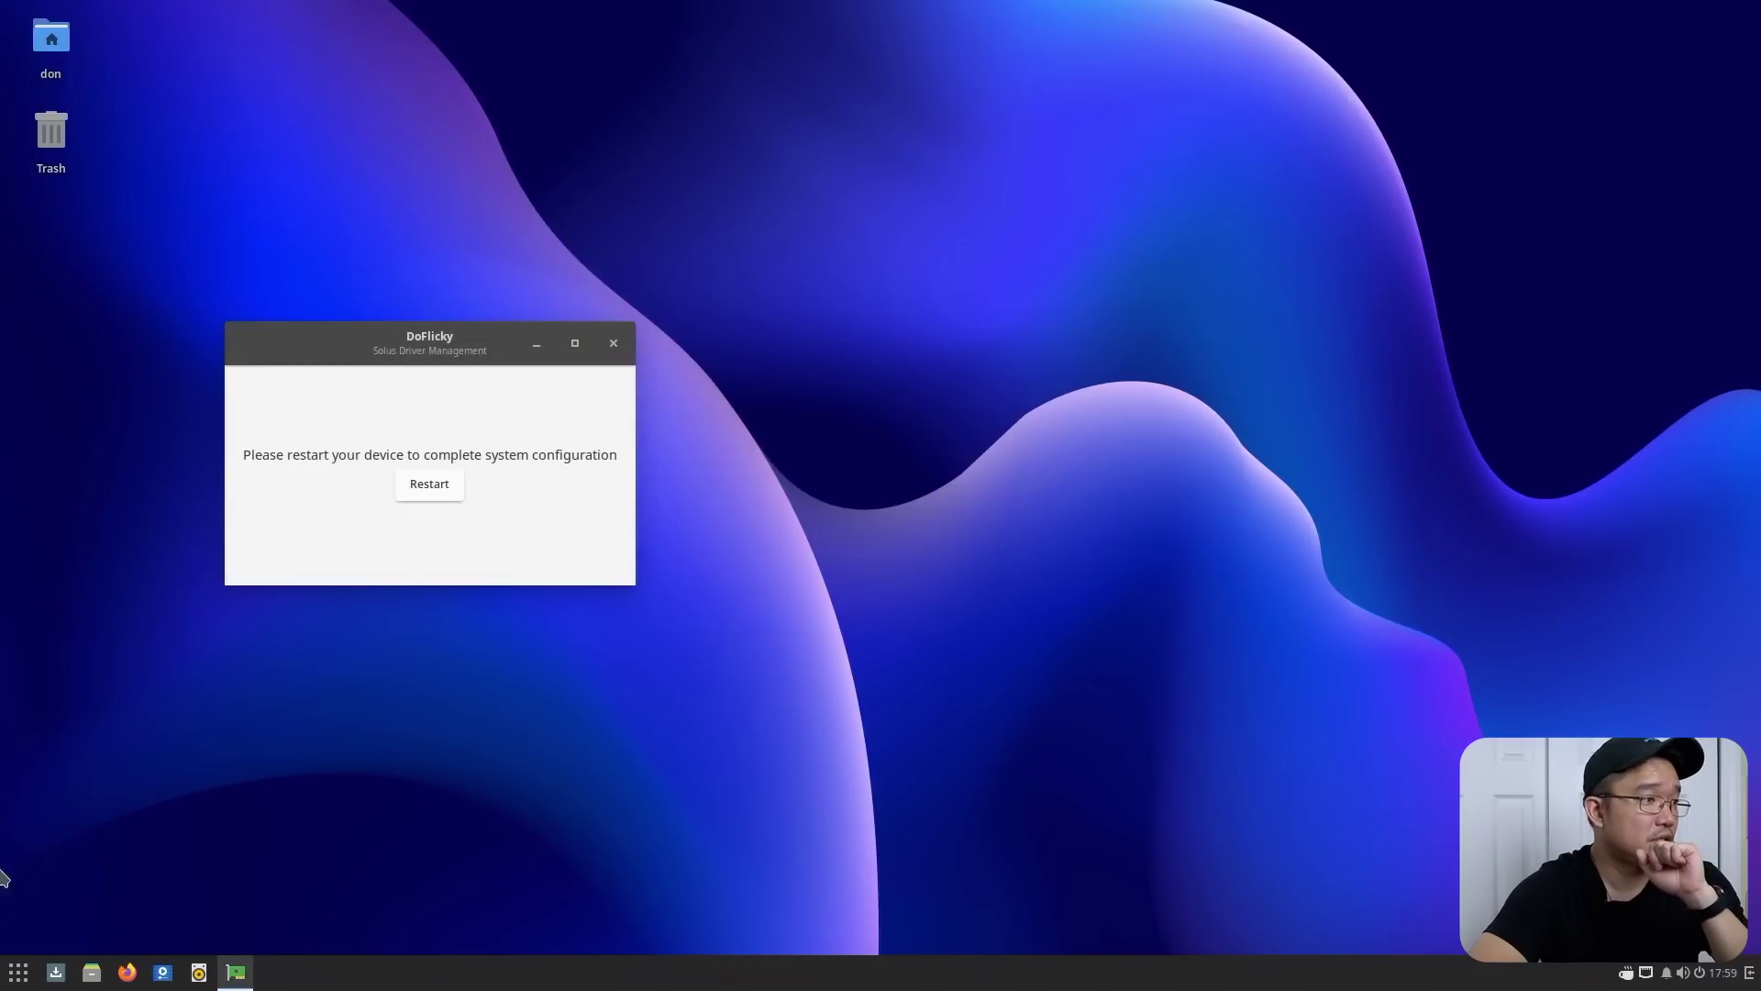
Launch Steam from the app menu and move its updater window aside while it updates
left_click(18, 972)
type("steam")
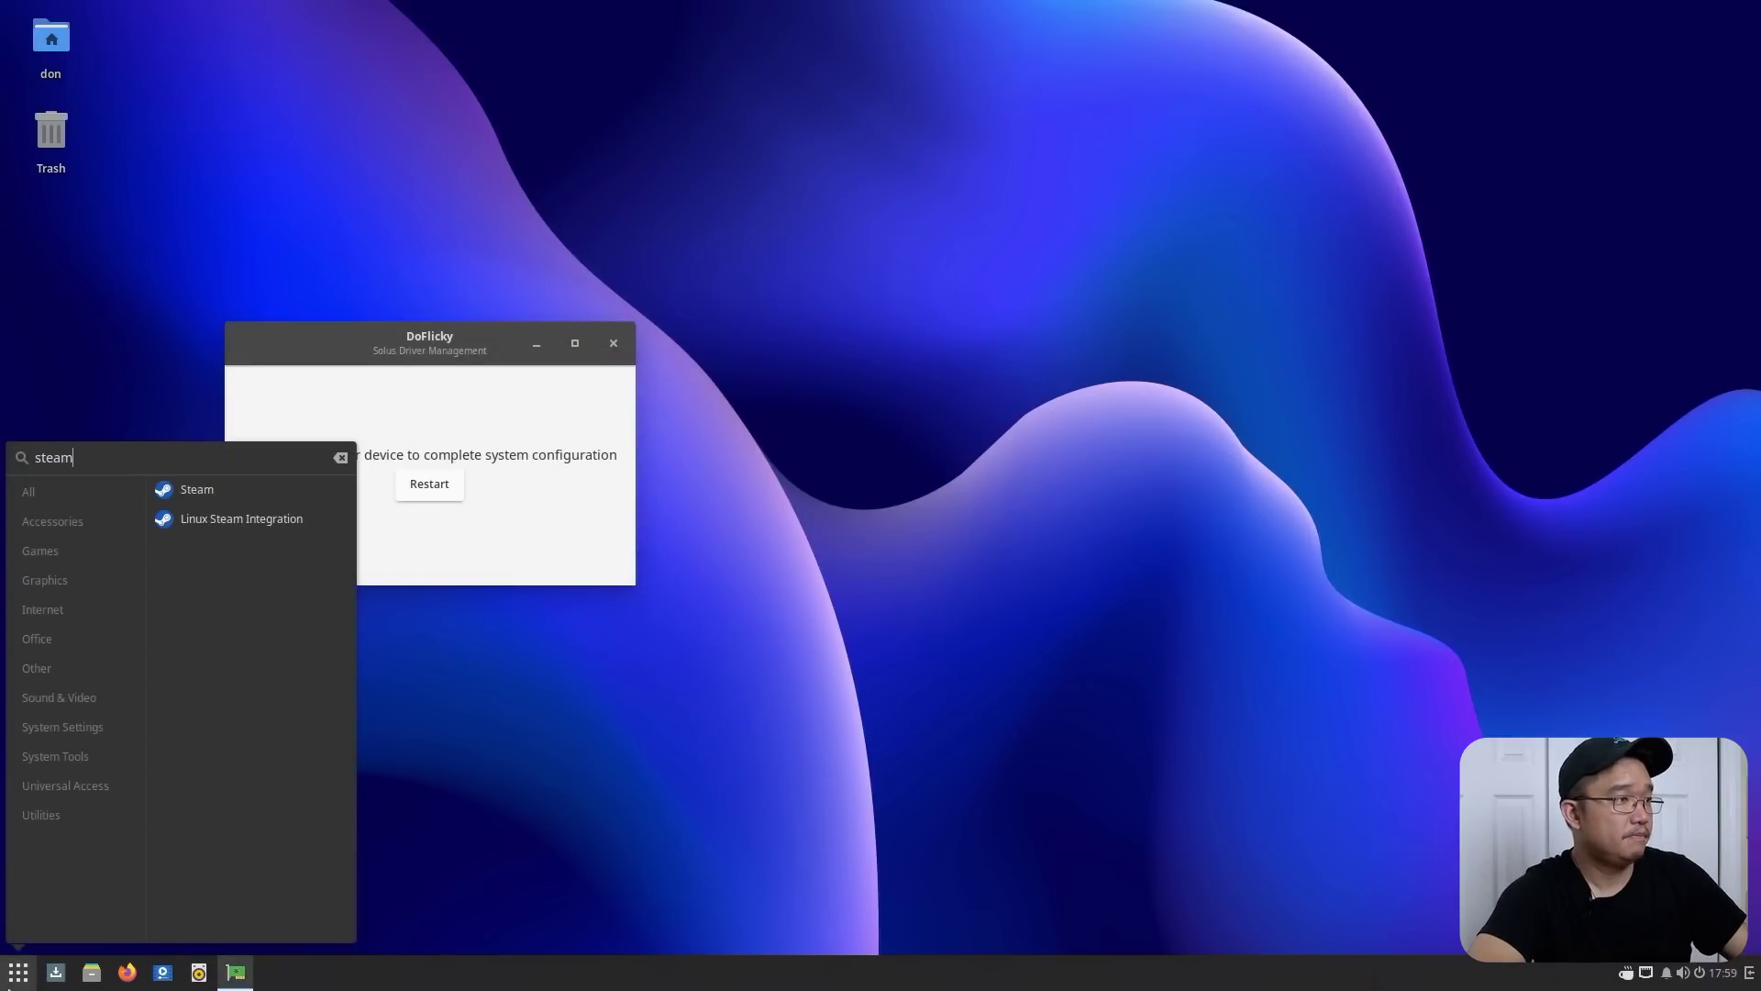
left_click(220, 487)
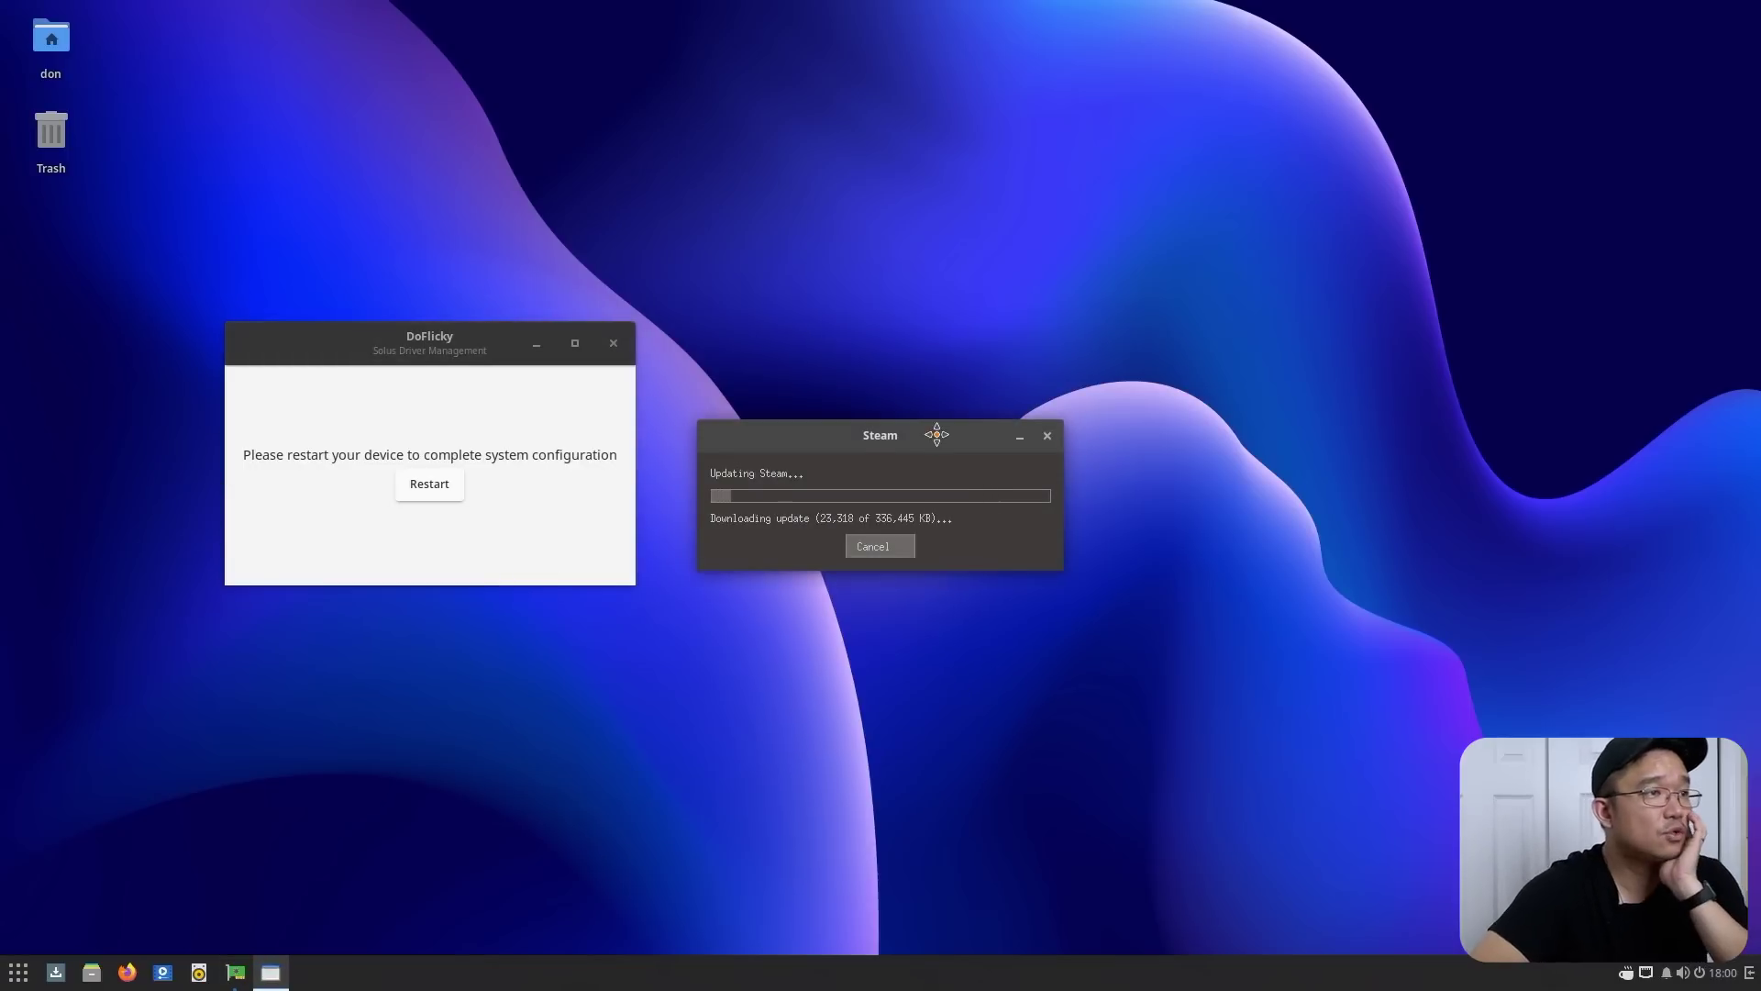
left_click_drag(936, 434, 1040, 316)
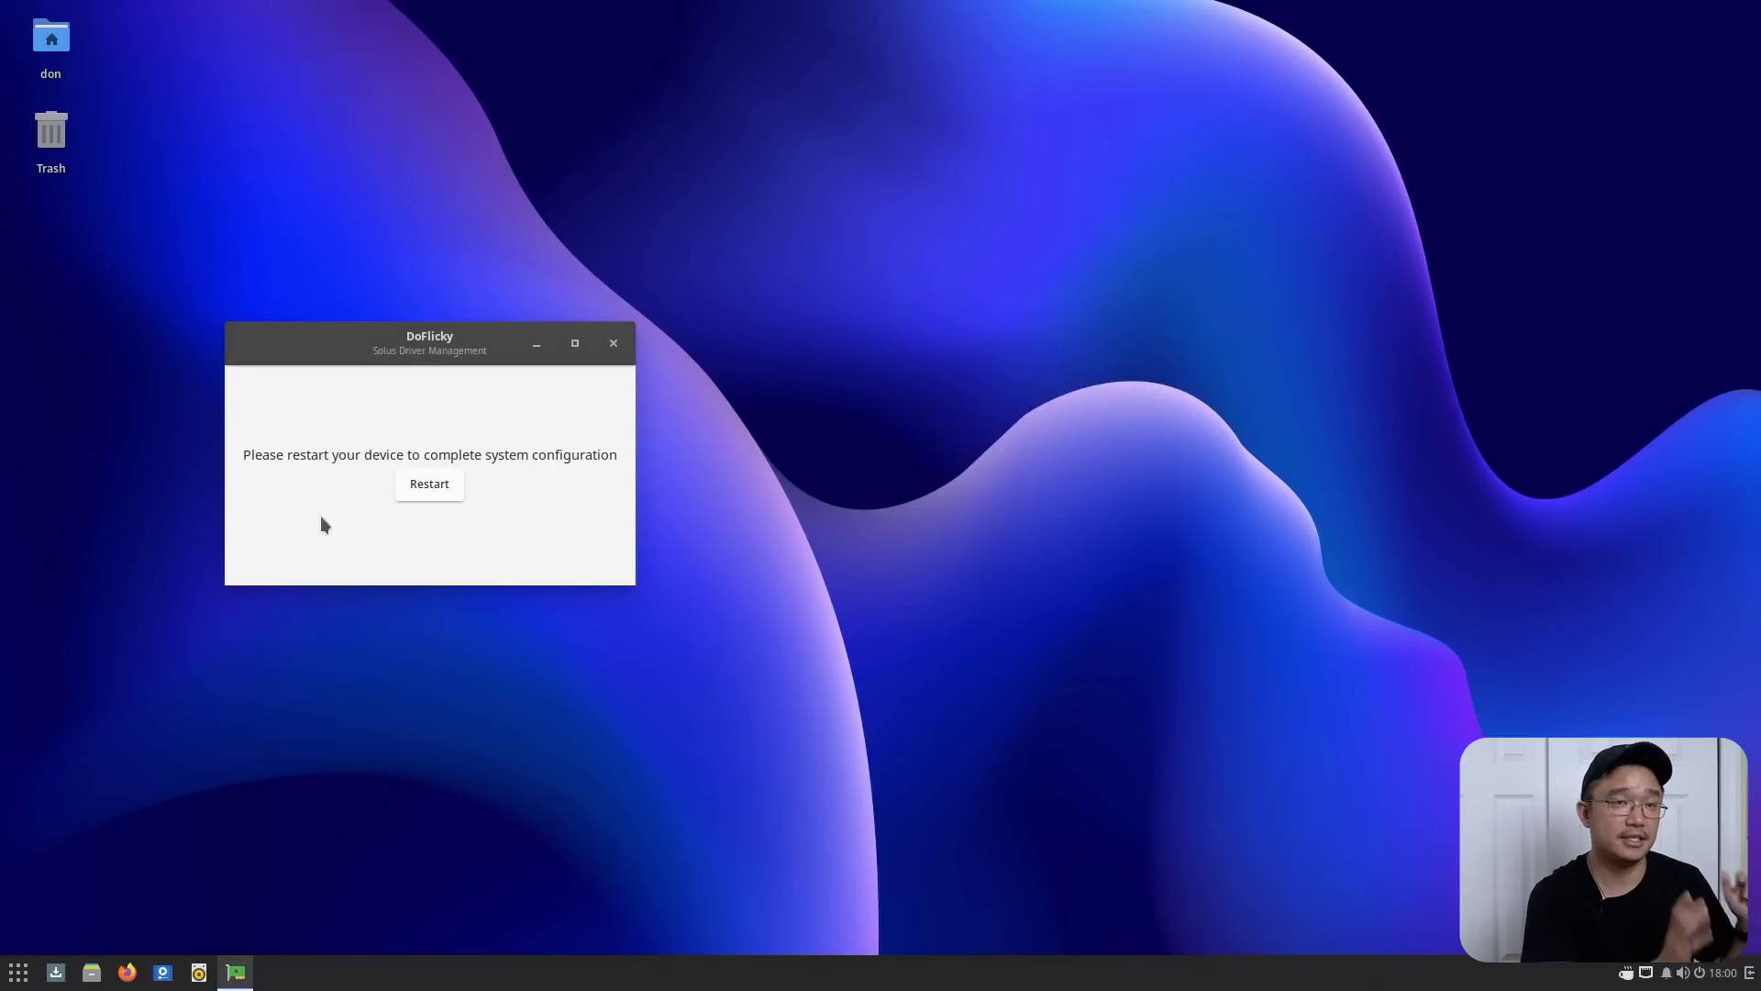
Restart the computer to finish driver setup, then browse the System Tools and Utilities menu categories
left_click(429, 483)
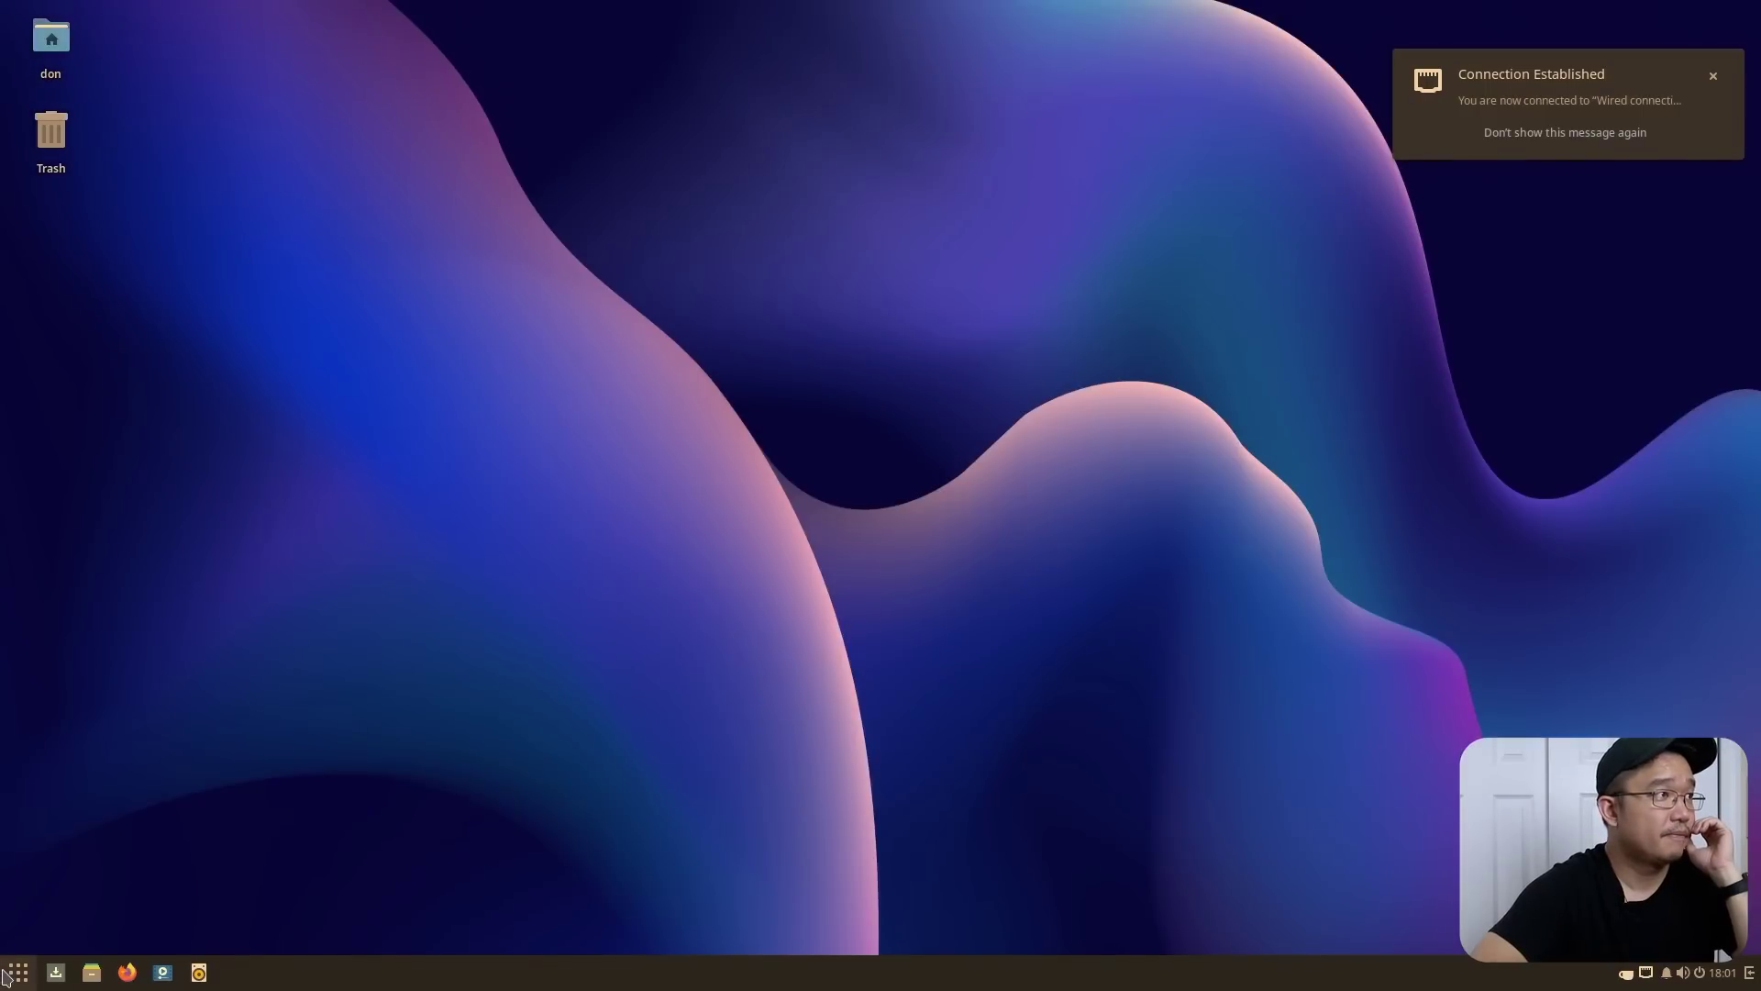
left_click(17, 973)
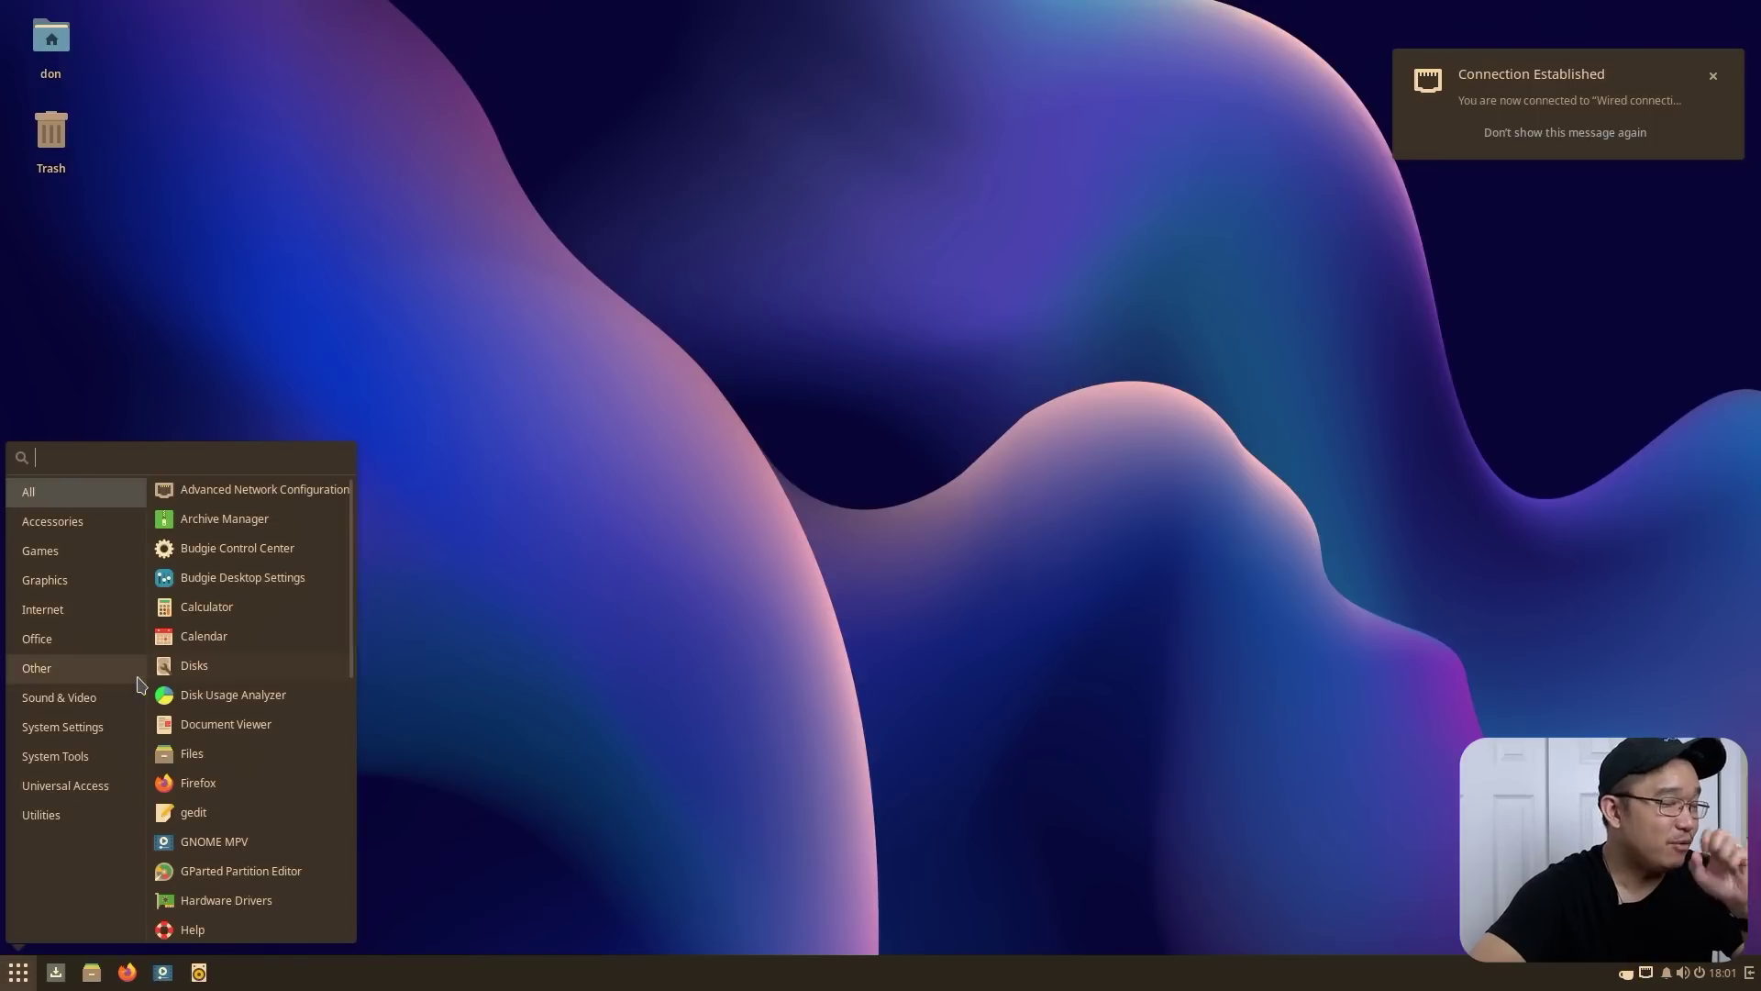
left_click(85, 757)
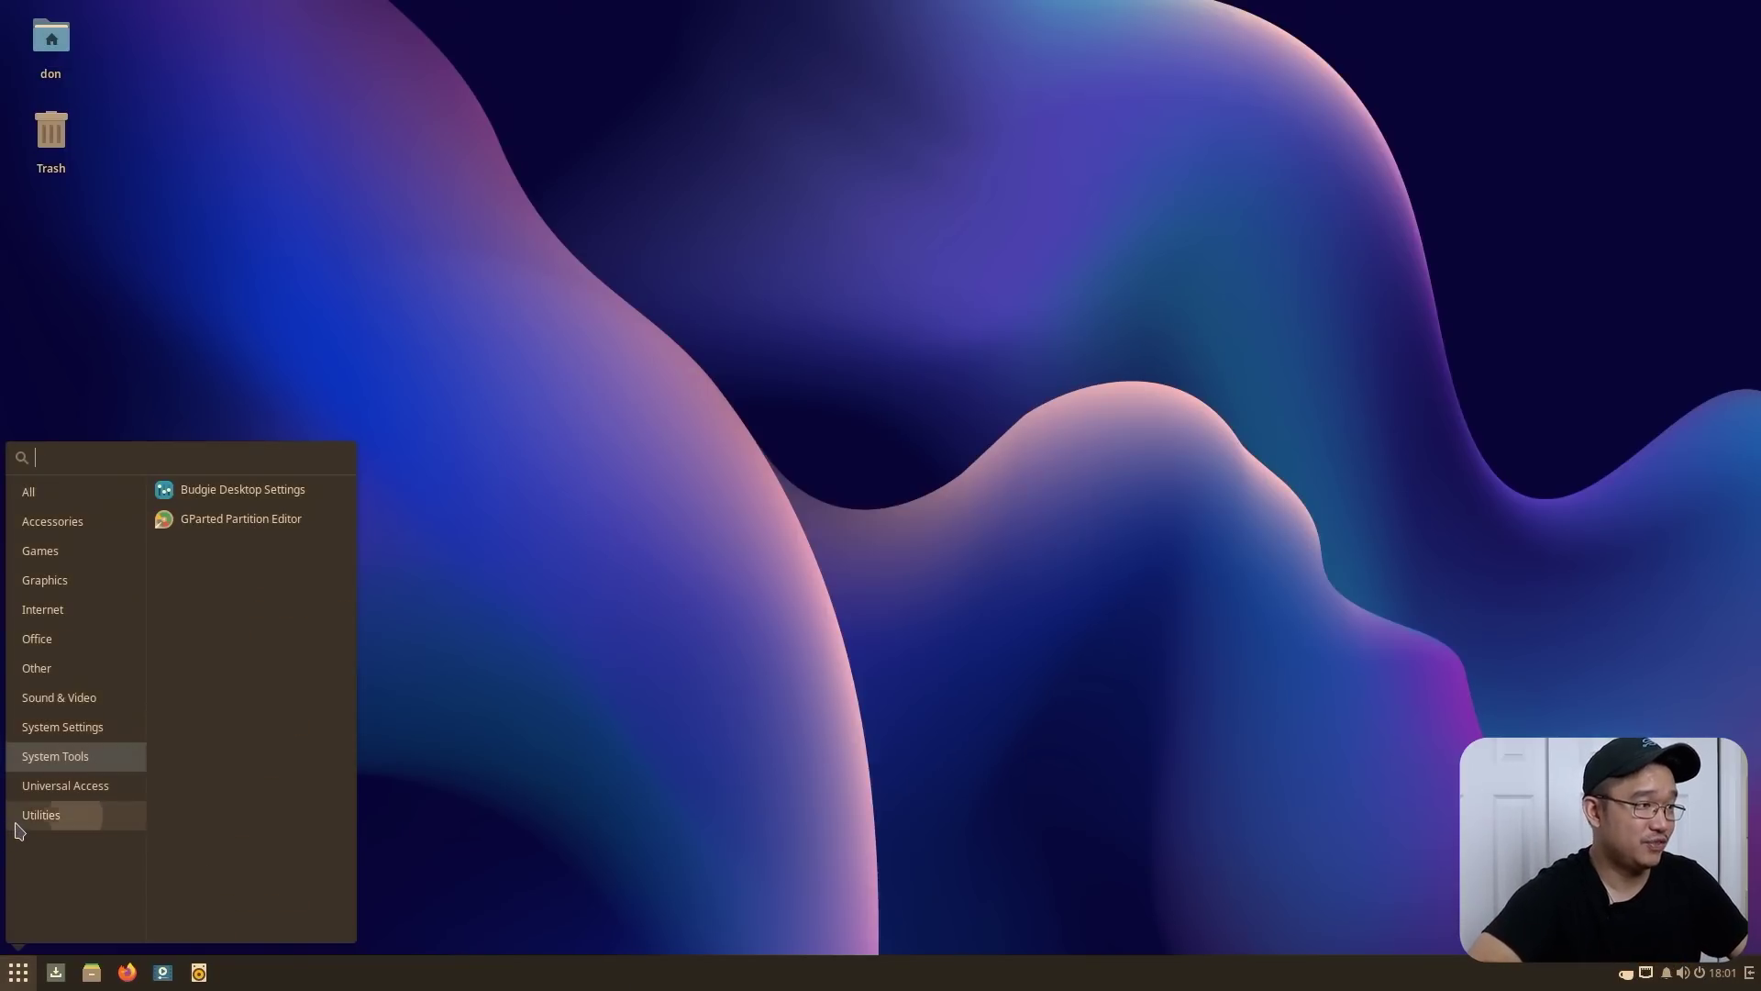
left_click(19, 824)
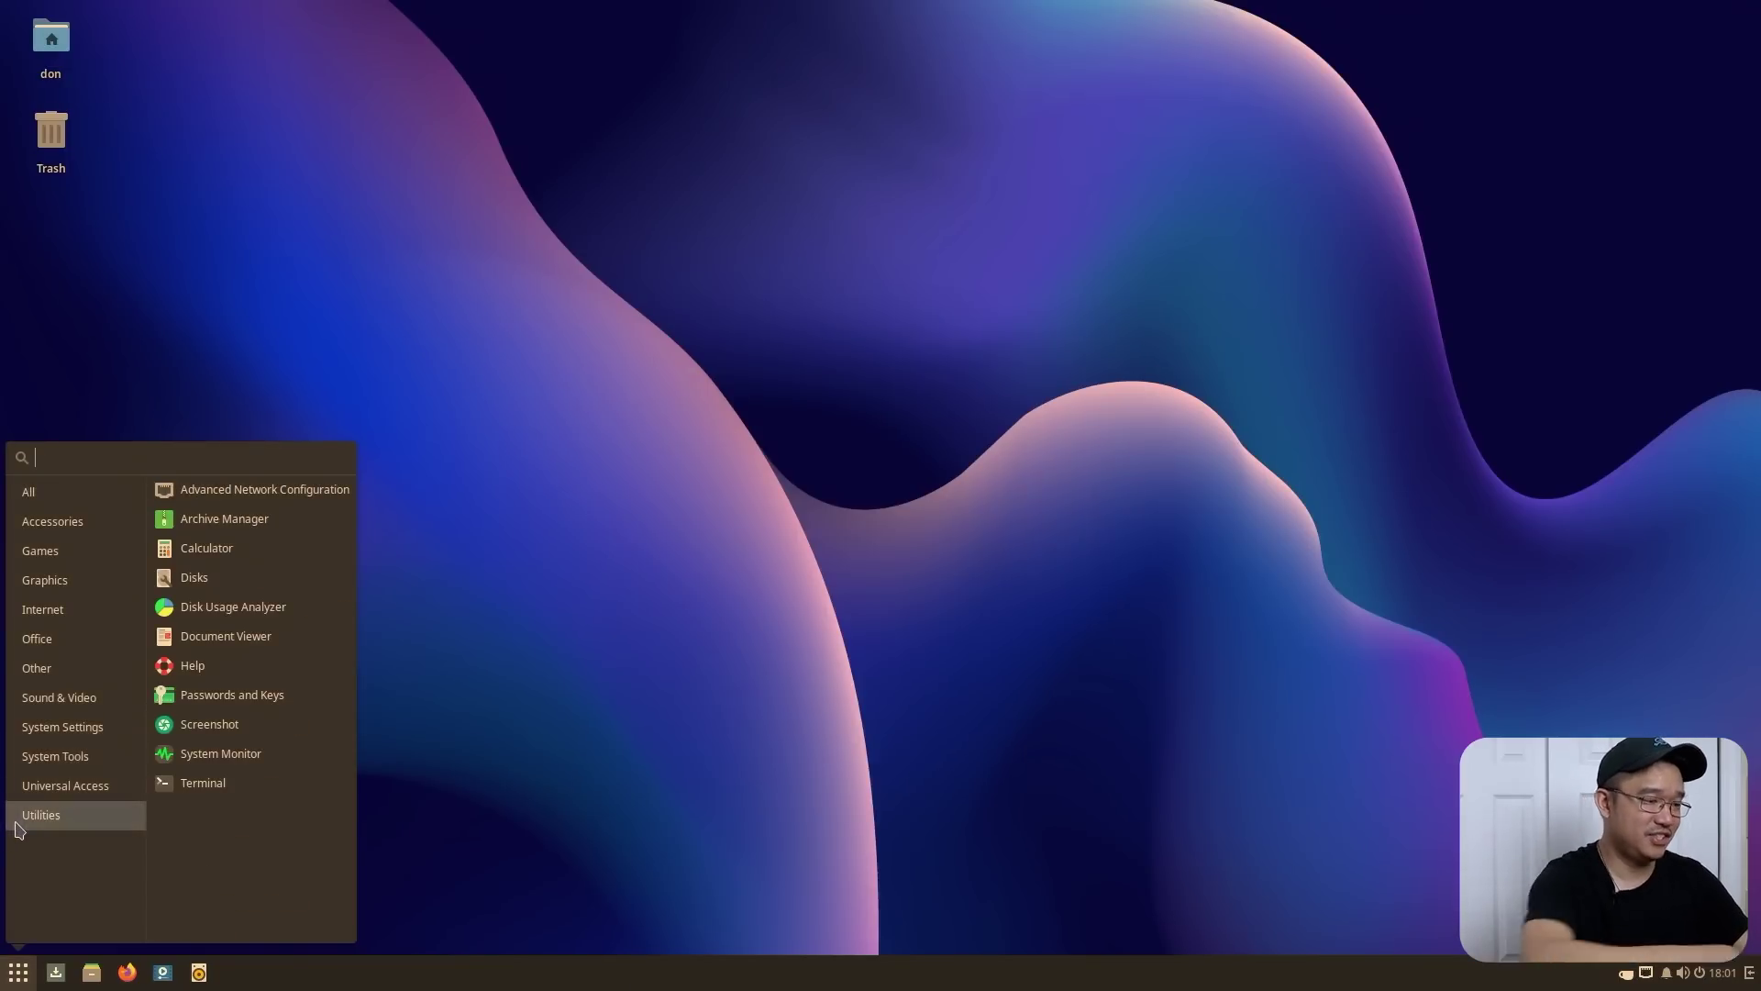
Search the application menu for 'dis', 'abo', 'abou' and finally 'set'
type("dis")
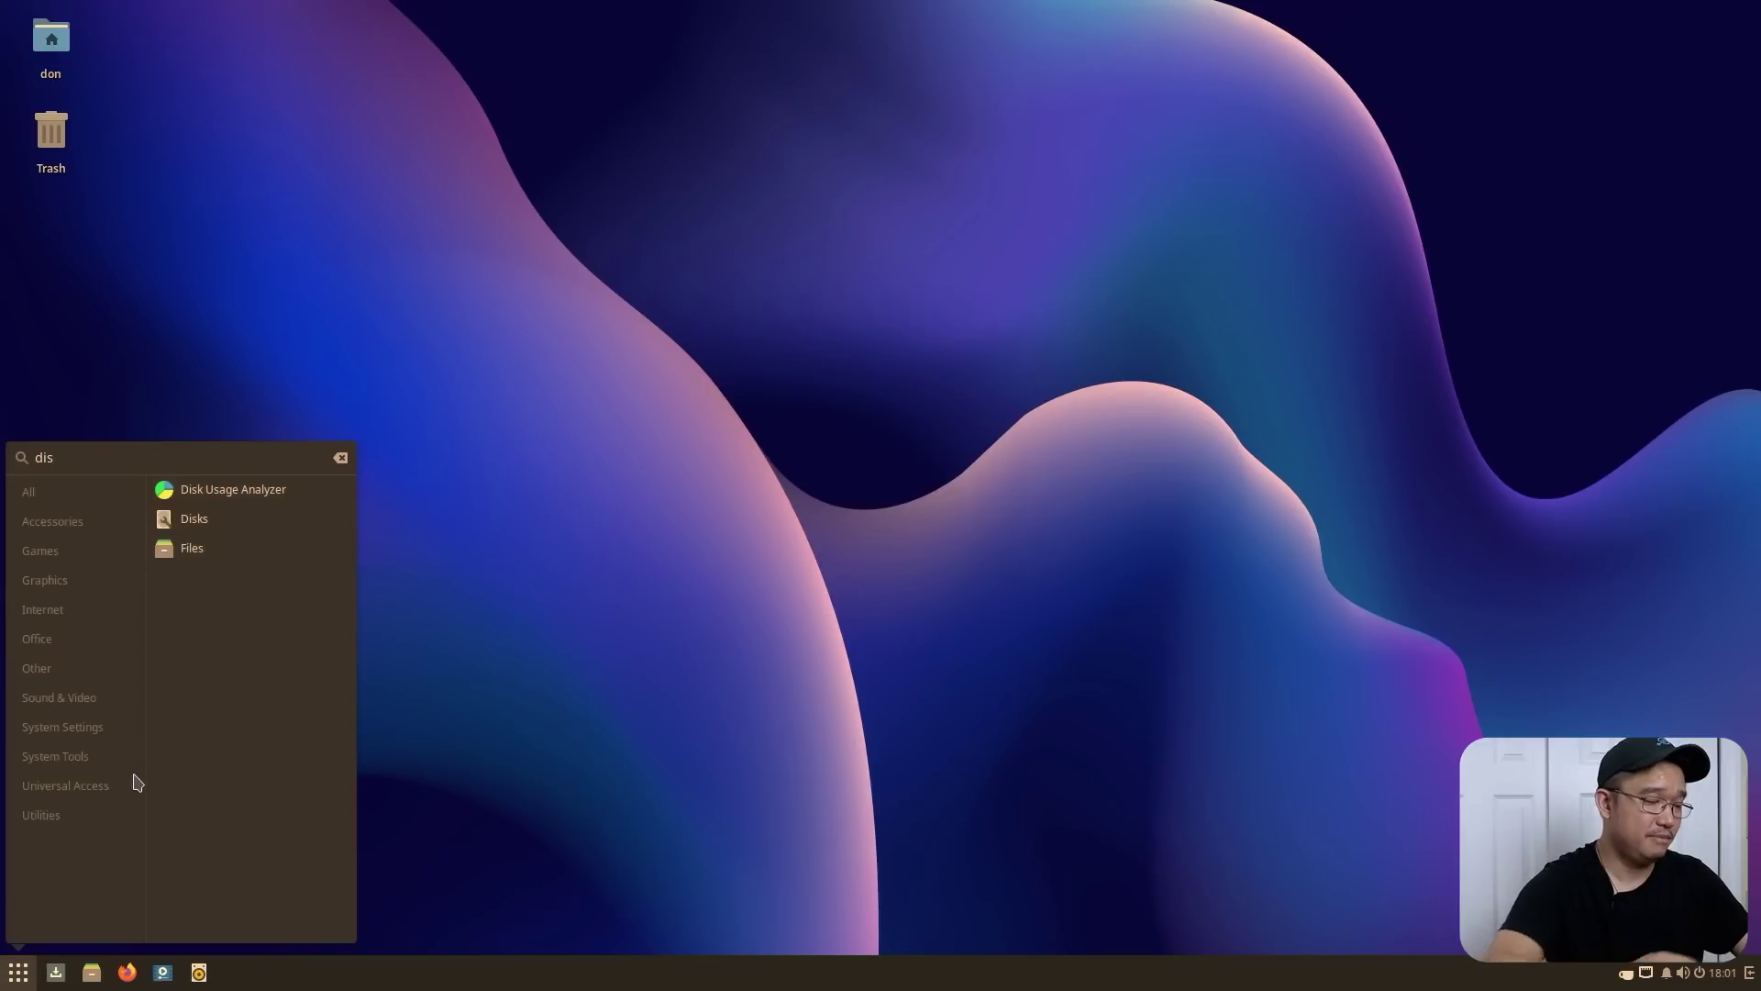
key("BackSpace")
key("BackSpace")
key("BackSpace")
type("set")
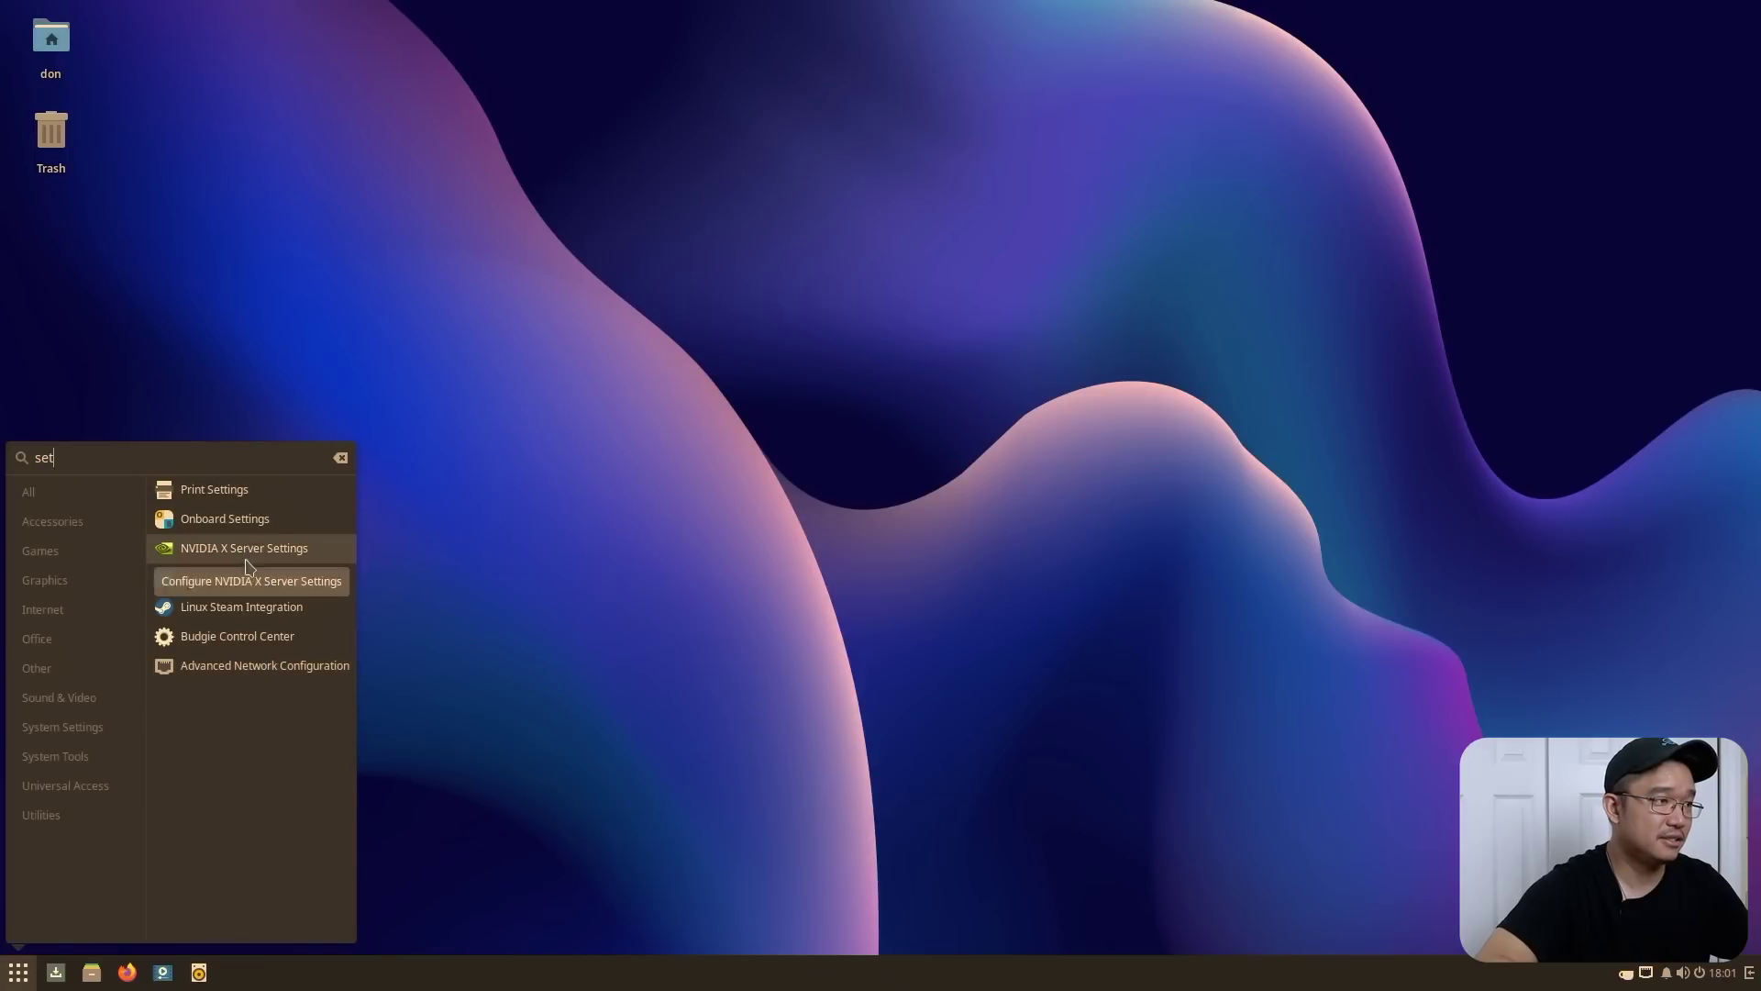
key("BackSpace")
key("BackSpace")
key("BackSpace")
type("abo")
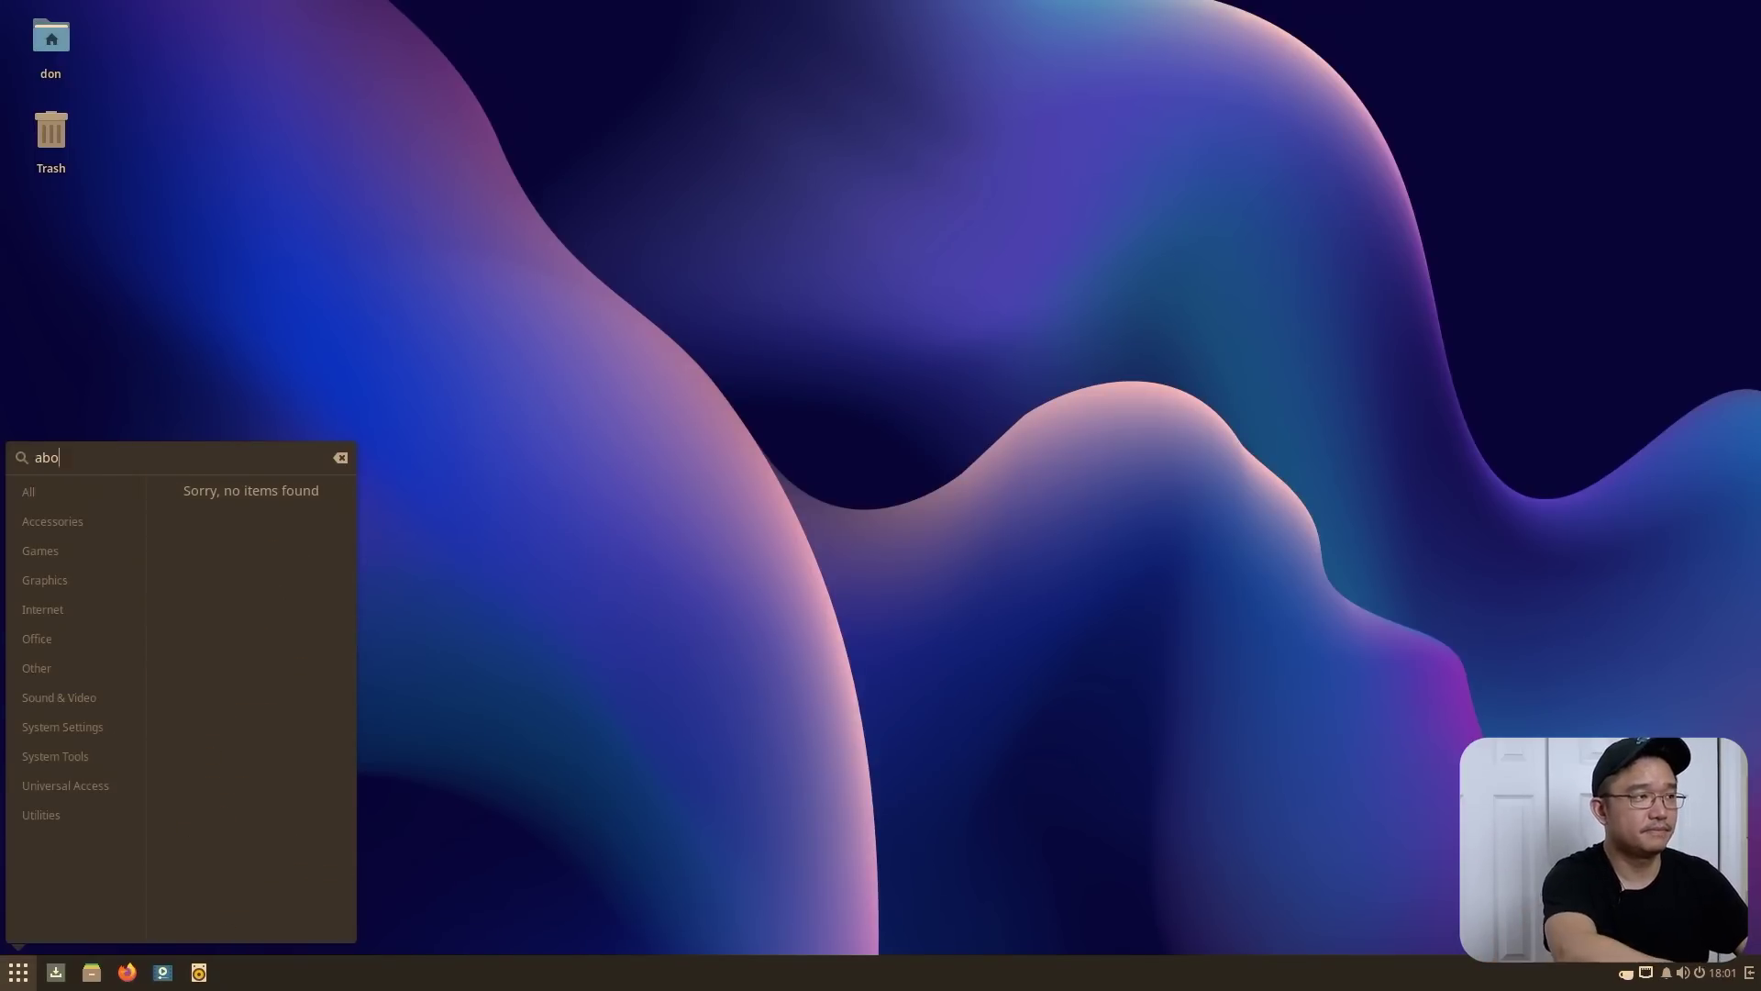
key("BackSpace")
key("BackSpace")
type("about")
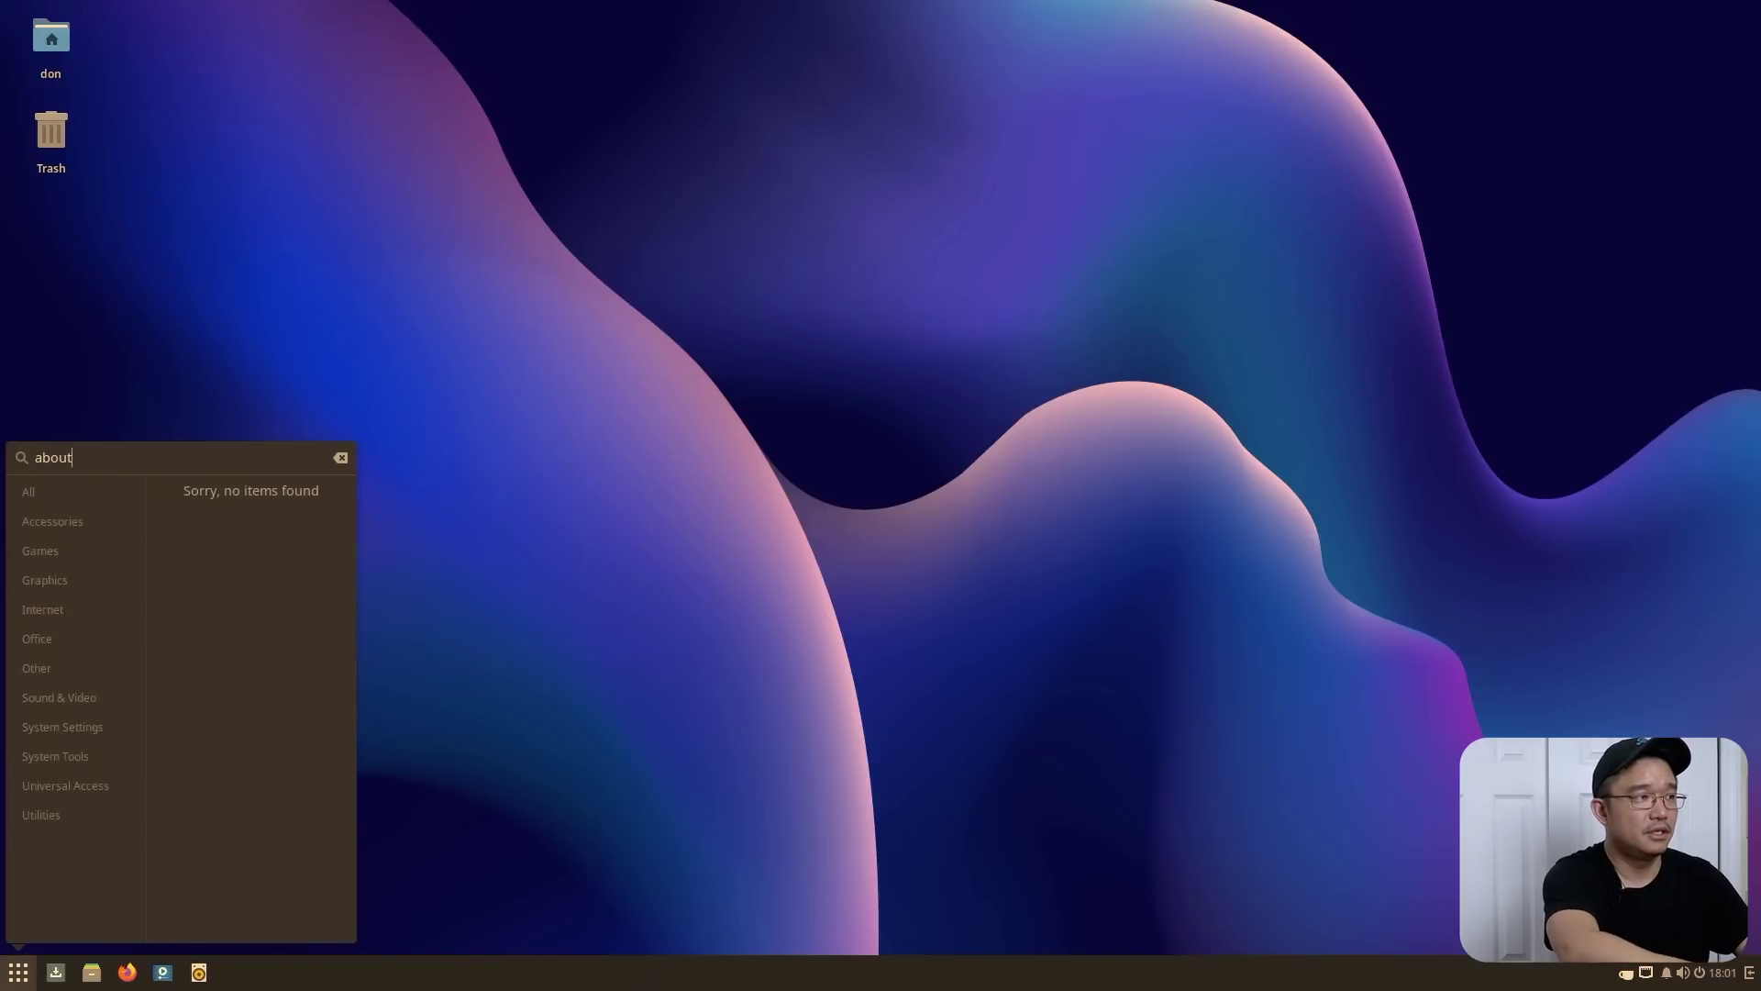
key("BackSpace")
key("BackSpace")
type("settings")
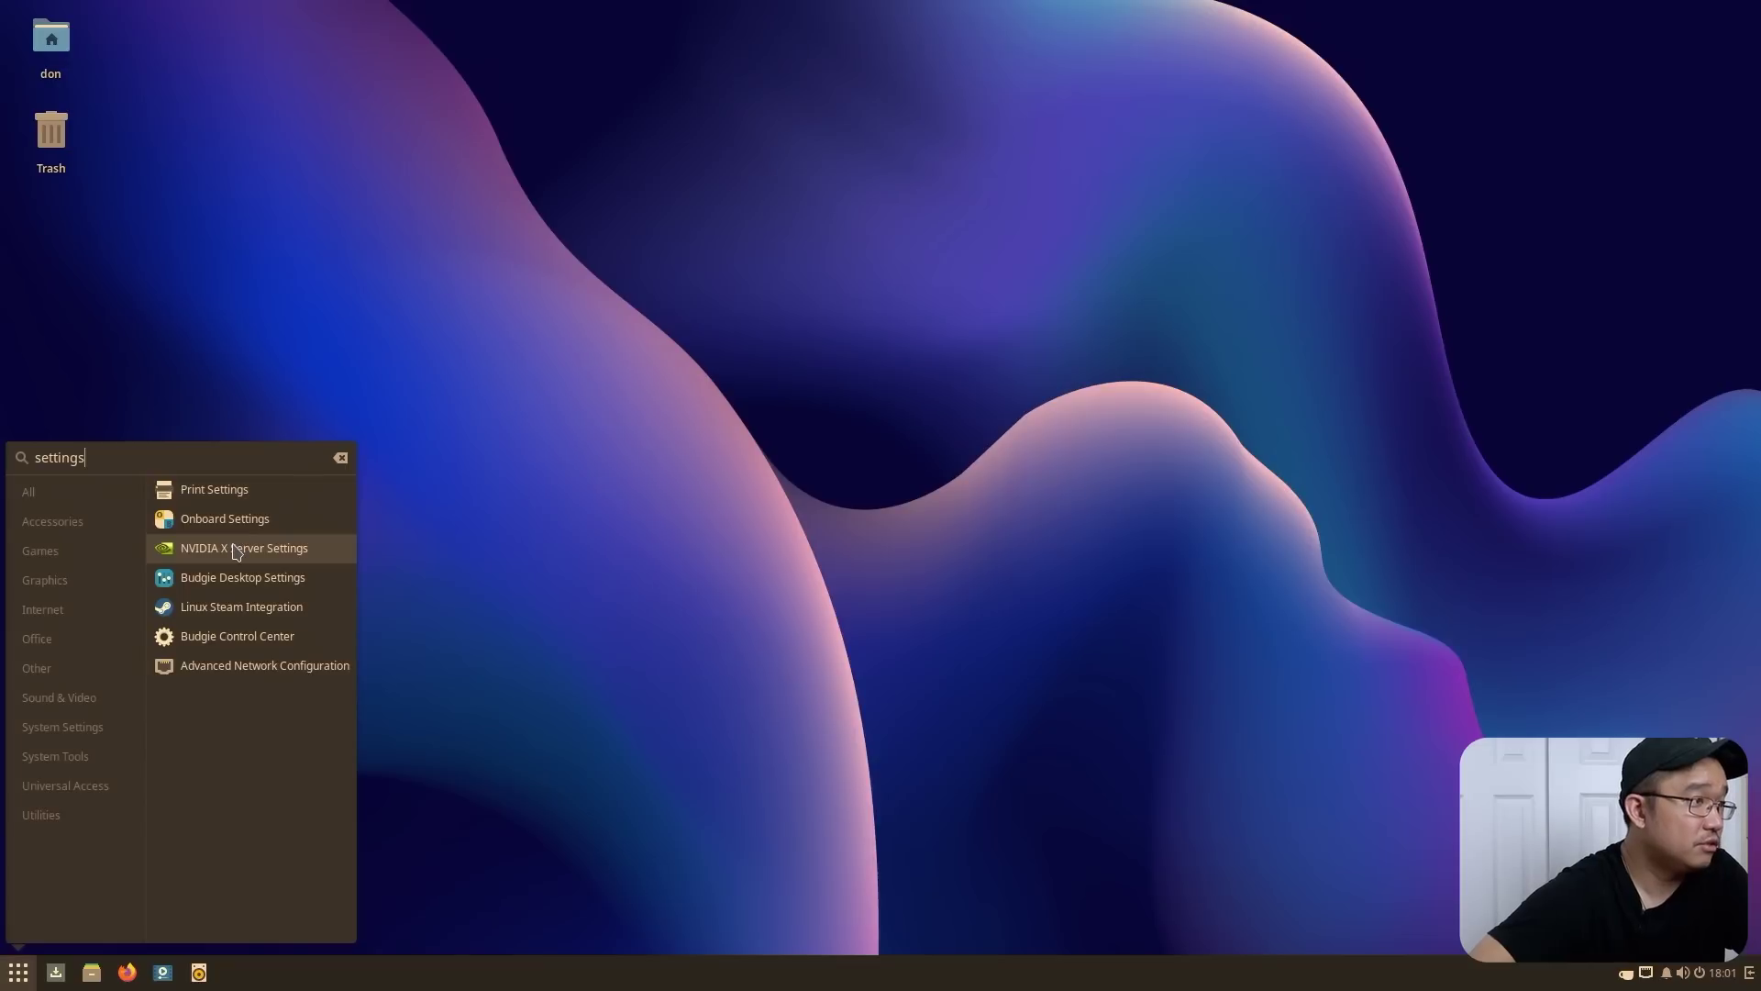
Open Budgie Desktop Settings, then search the application menu for 'wall' and clear it
left_click(230, 576)
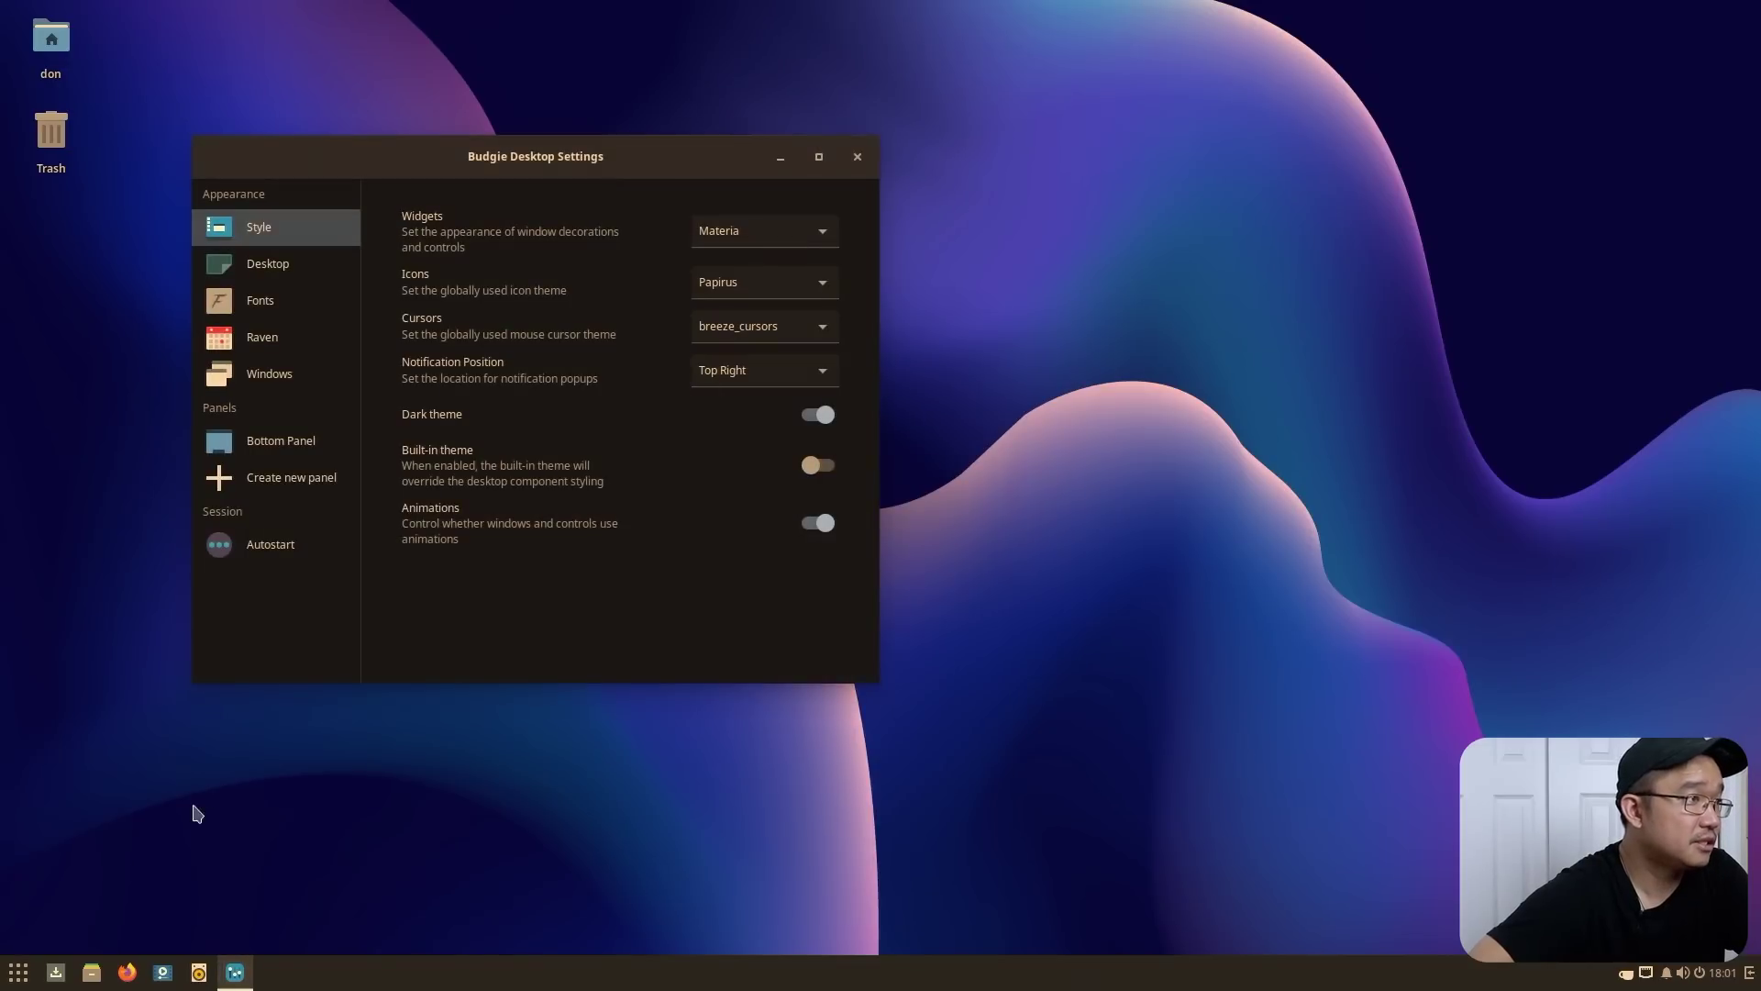
key("super")
type("wallpaper")
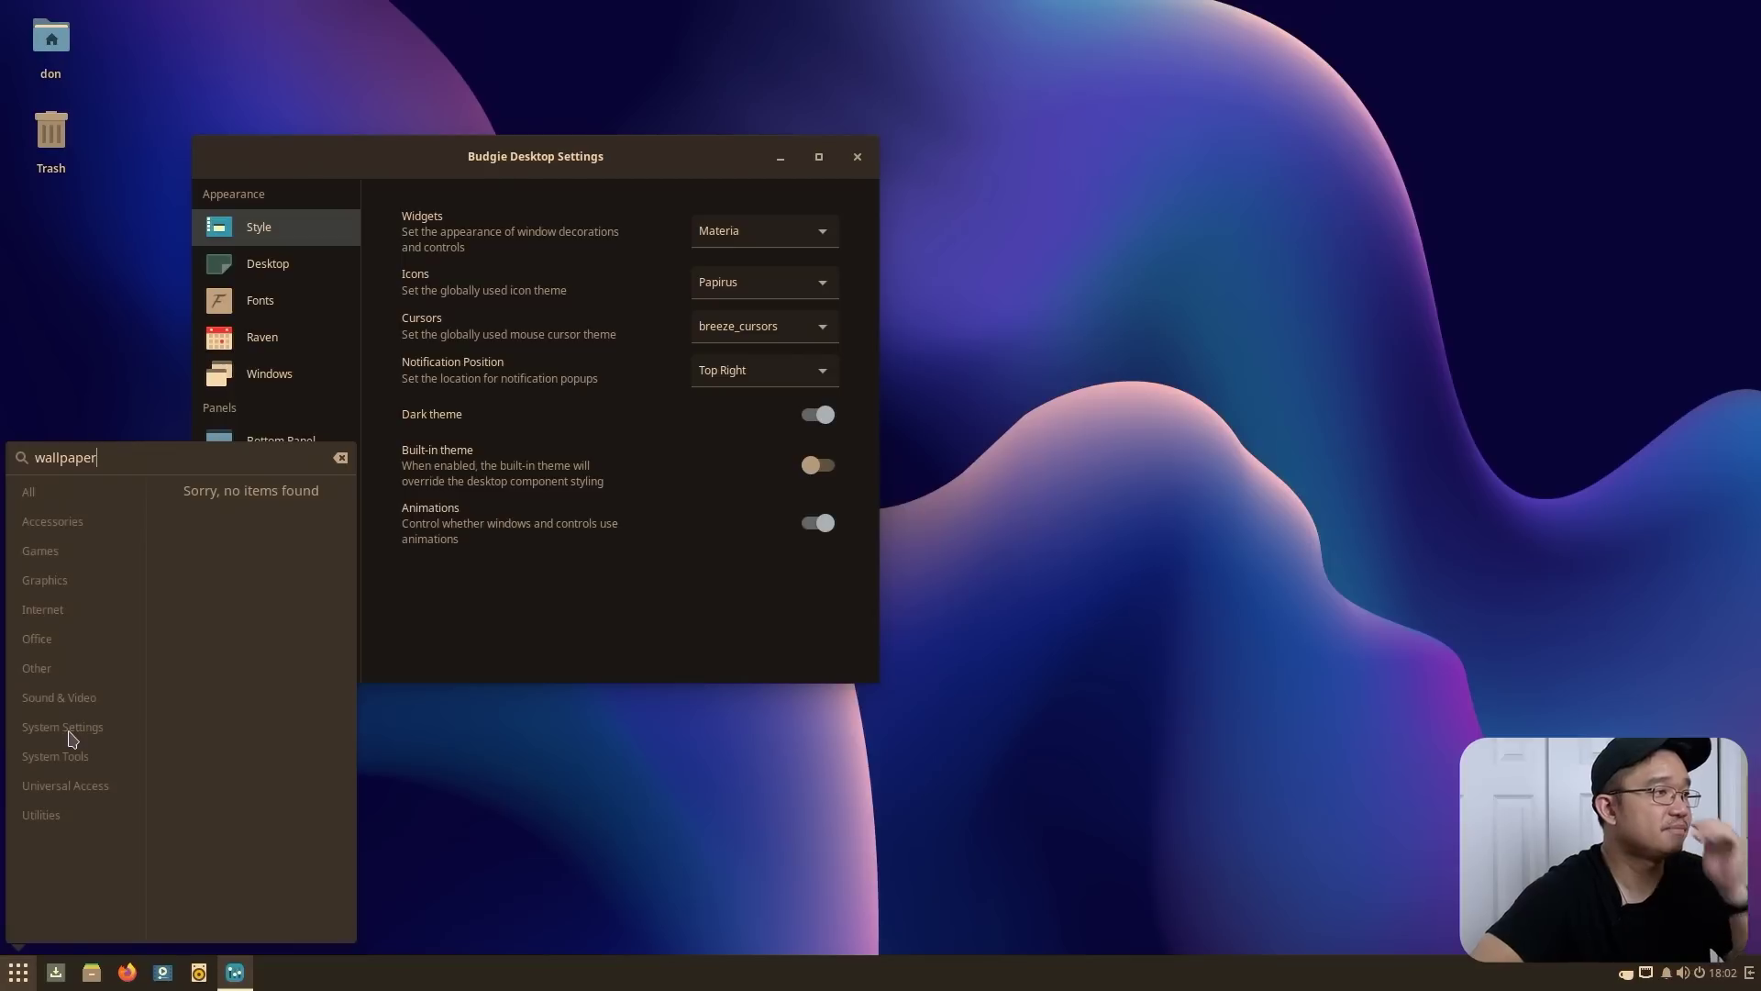
left_click(345, 459)
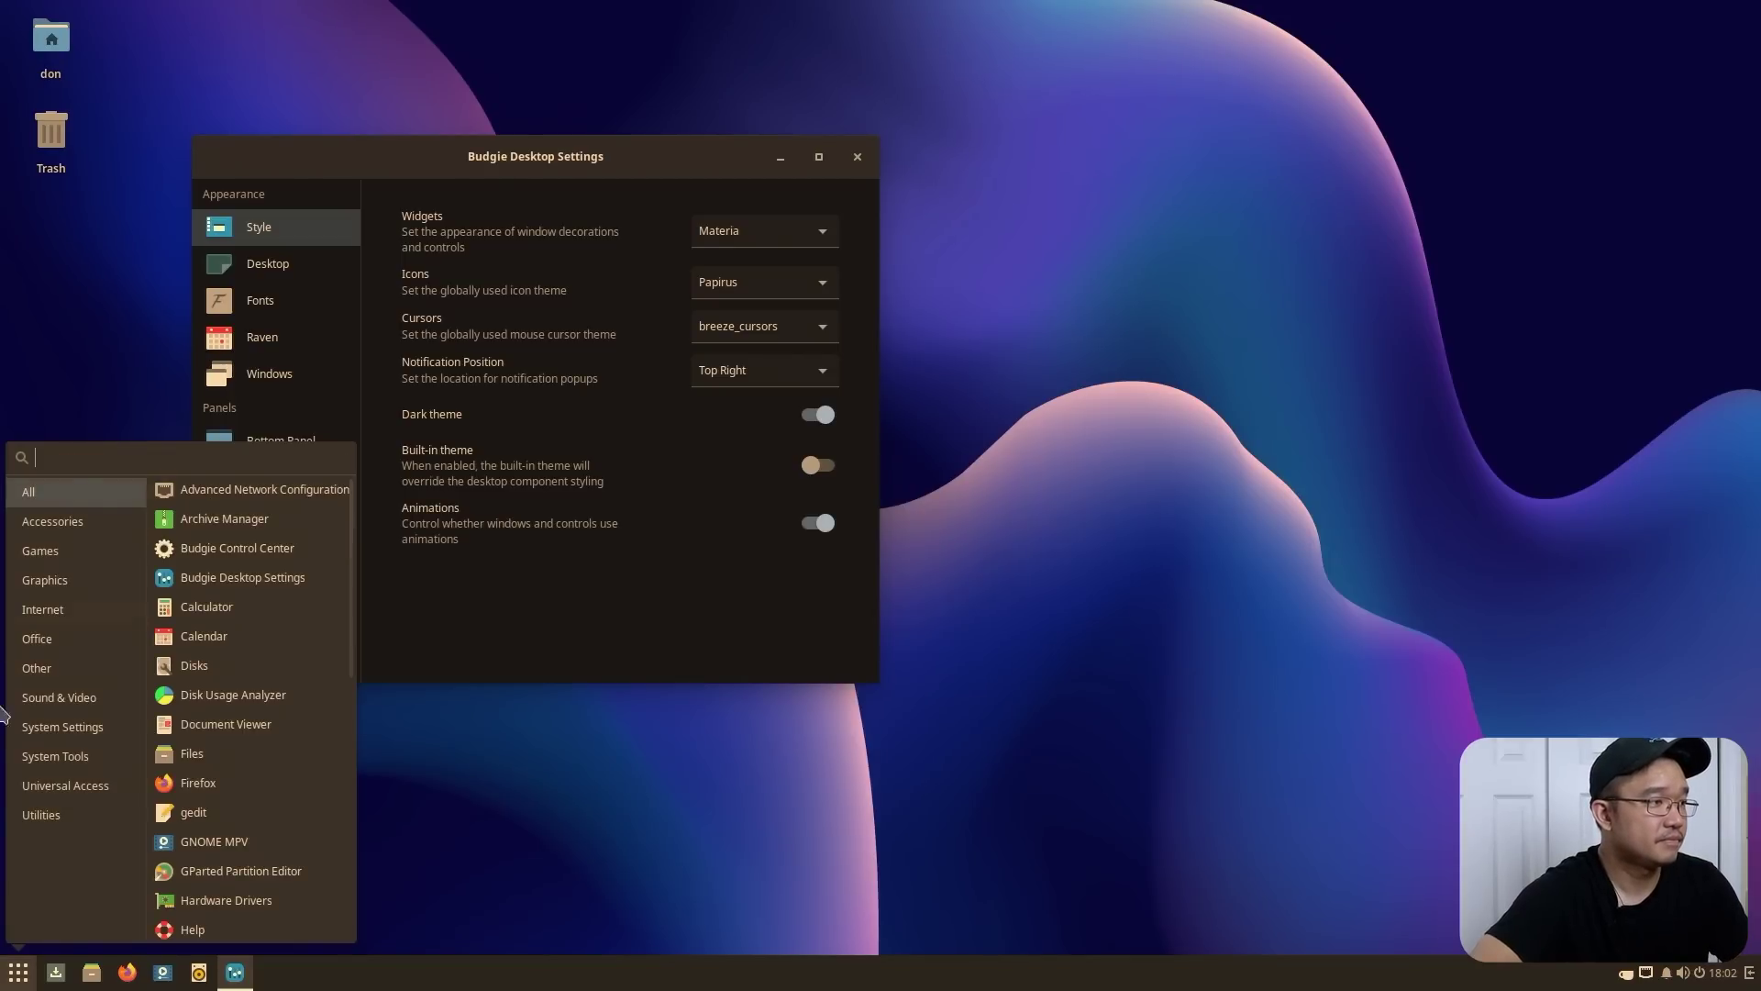
Browse the Other, Utilities and Universal Access menu categories, then list all applications
mouse_move(62, 740)
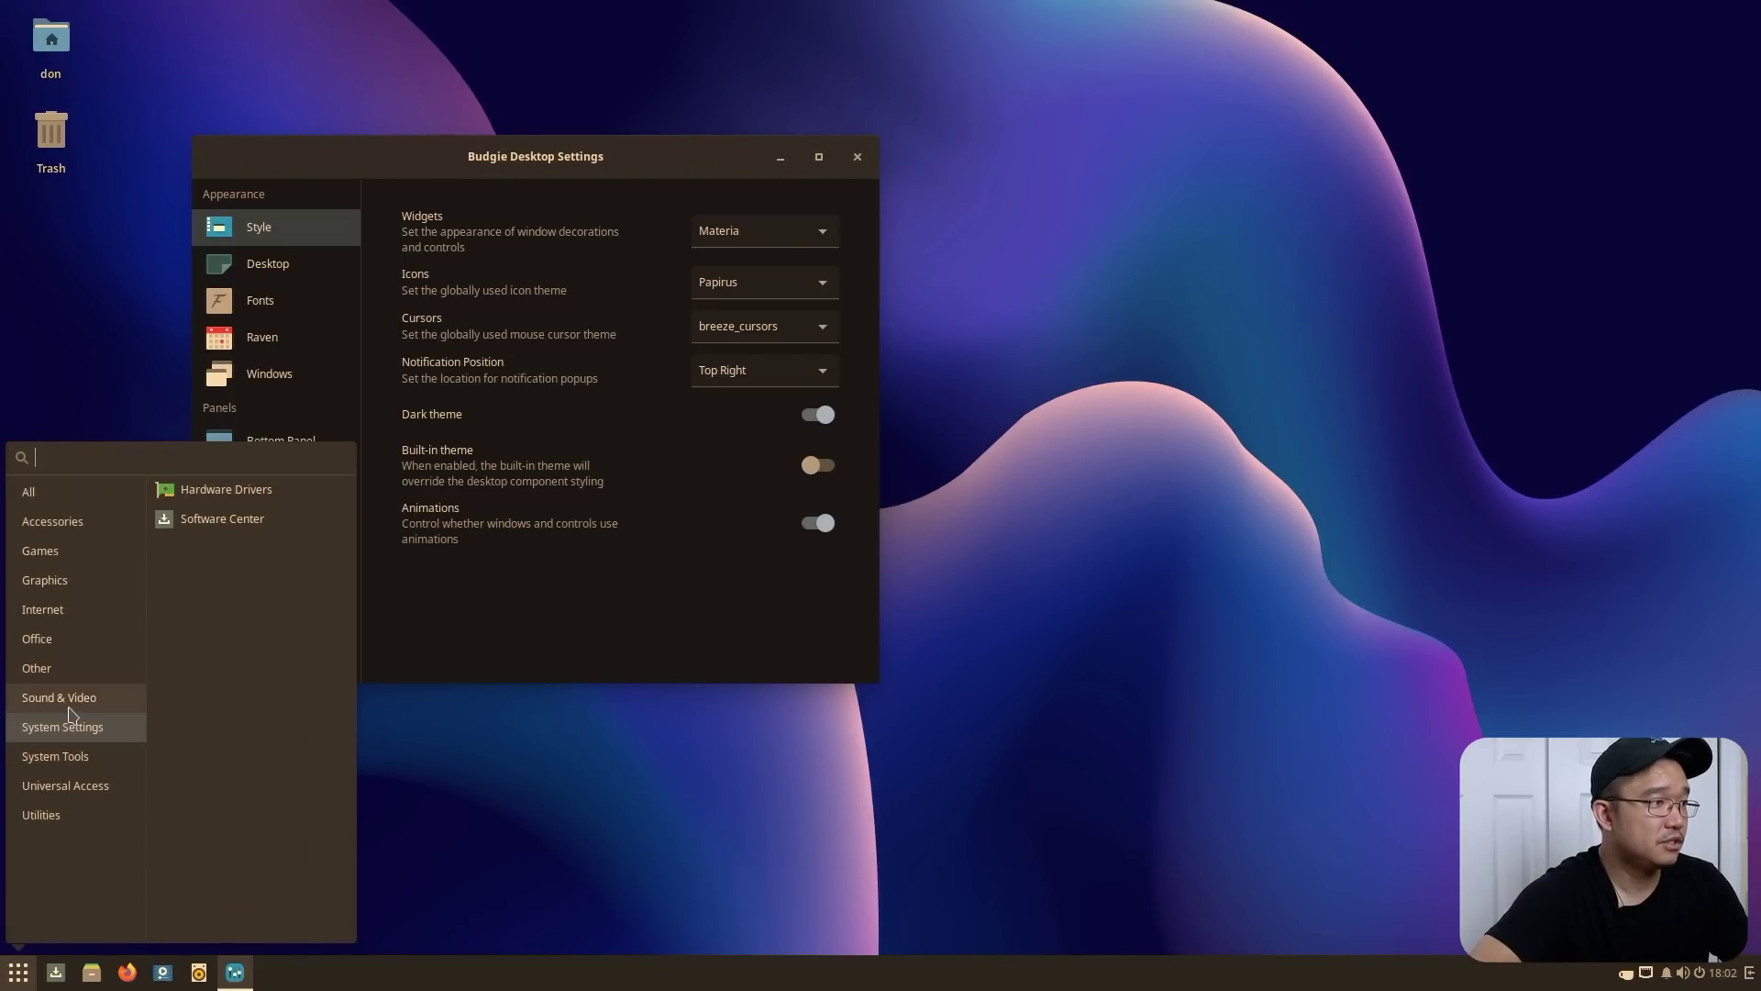
left_click(65, 678)
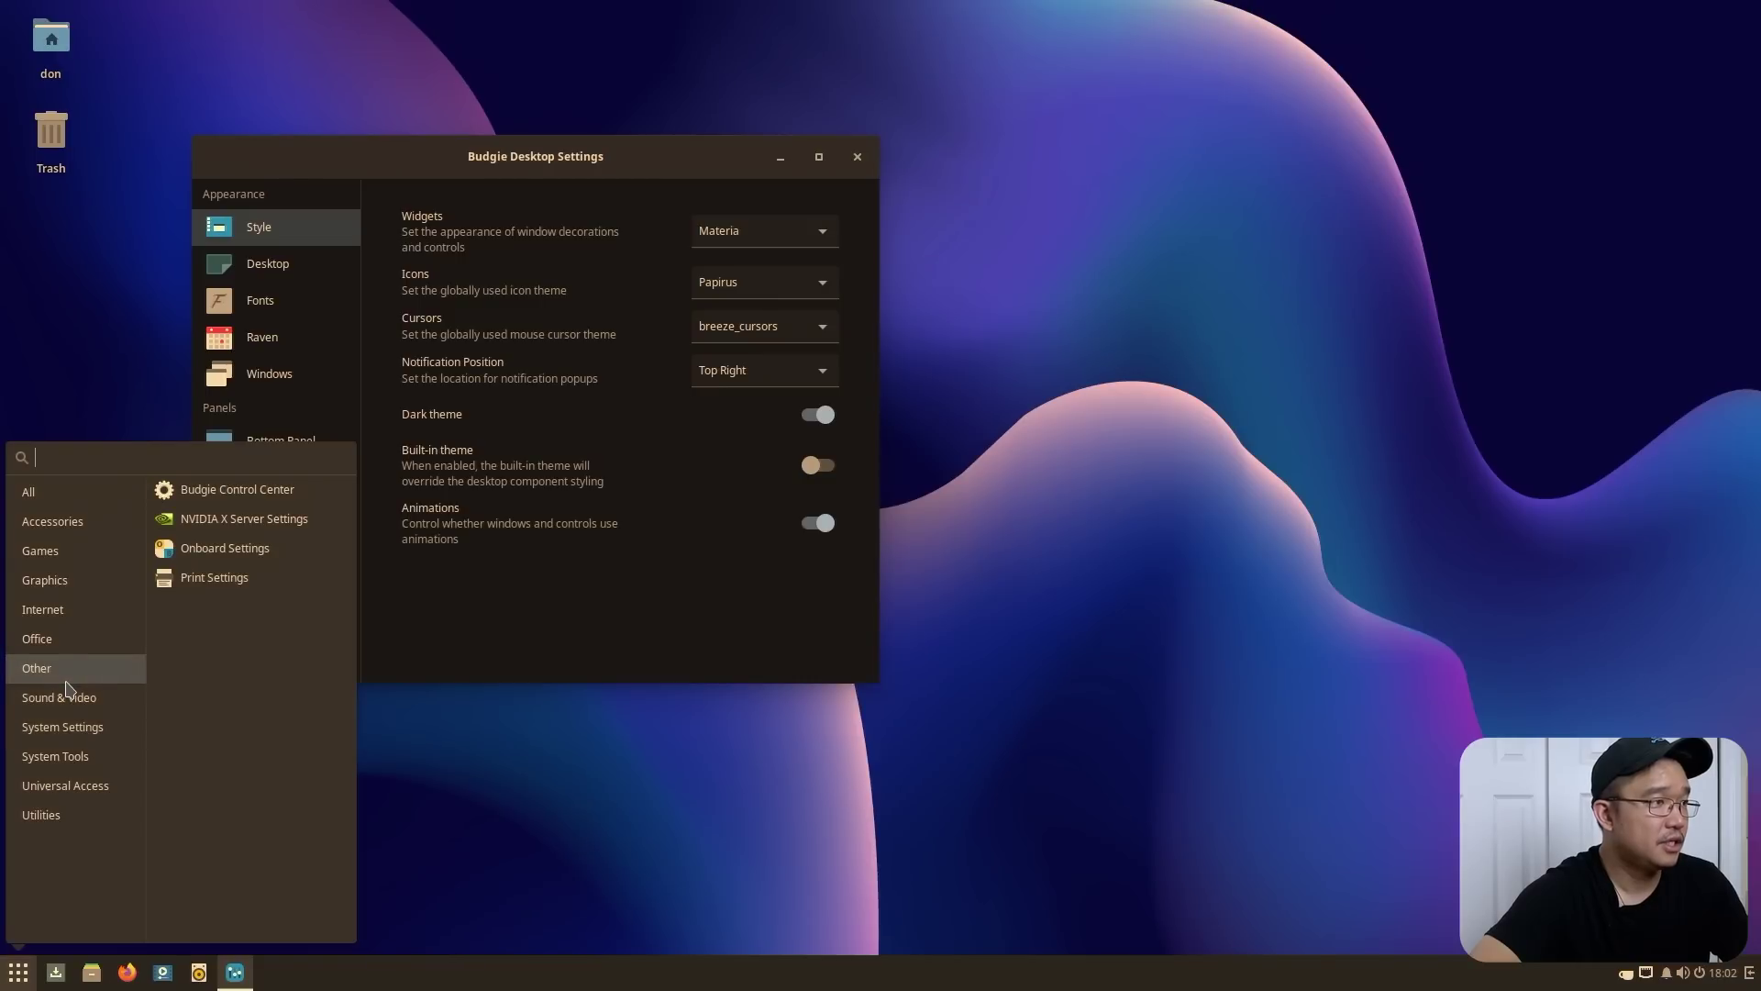
left_click(62, 815)
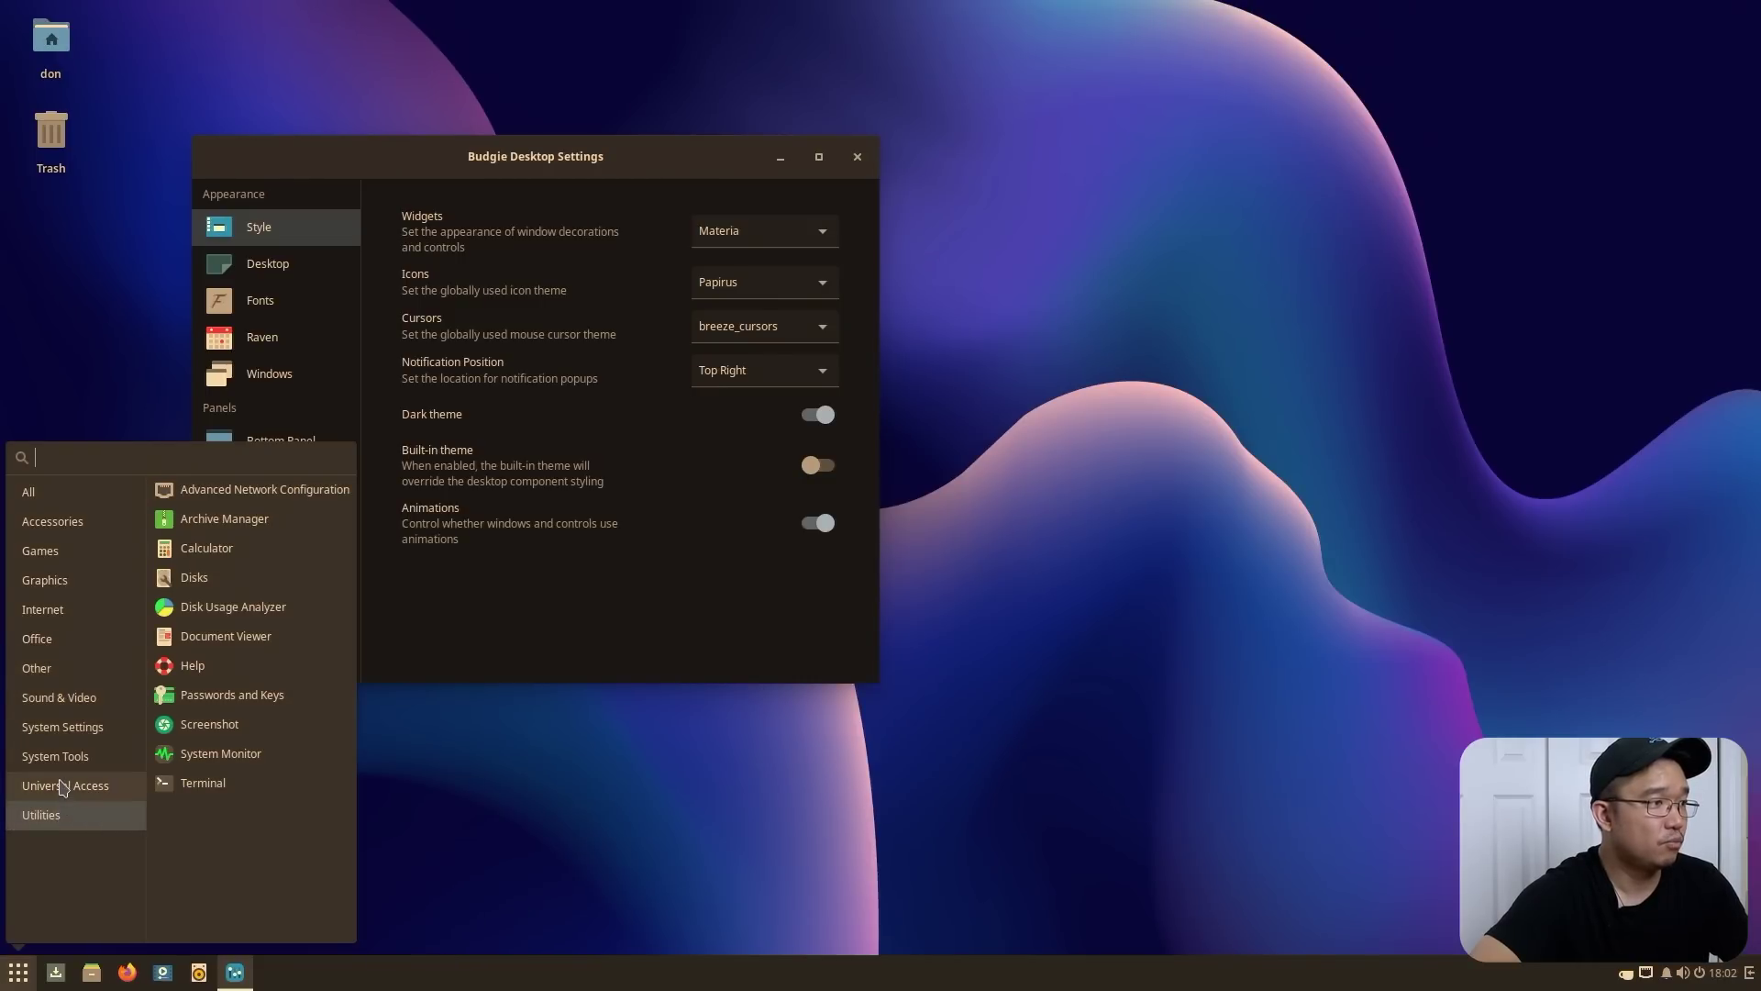
left_click(64, 785)
left_click(29, 492)
Open Print Settings from the All list and close it again
scroll(256, 826, "down", 5)
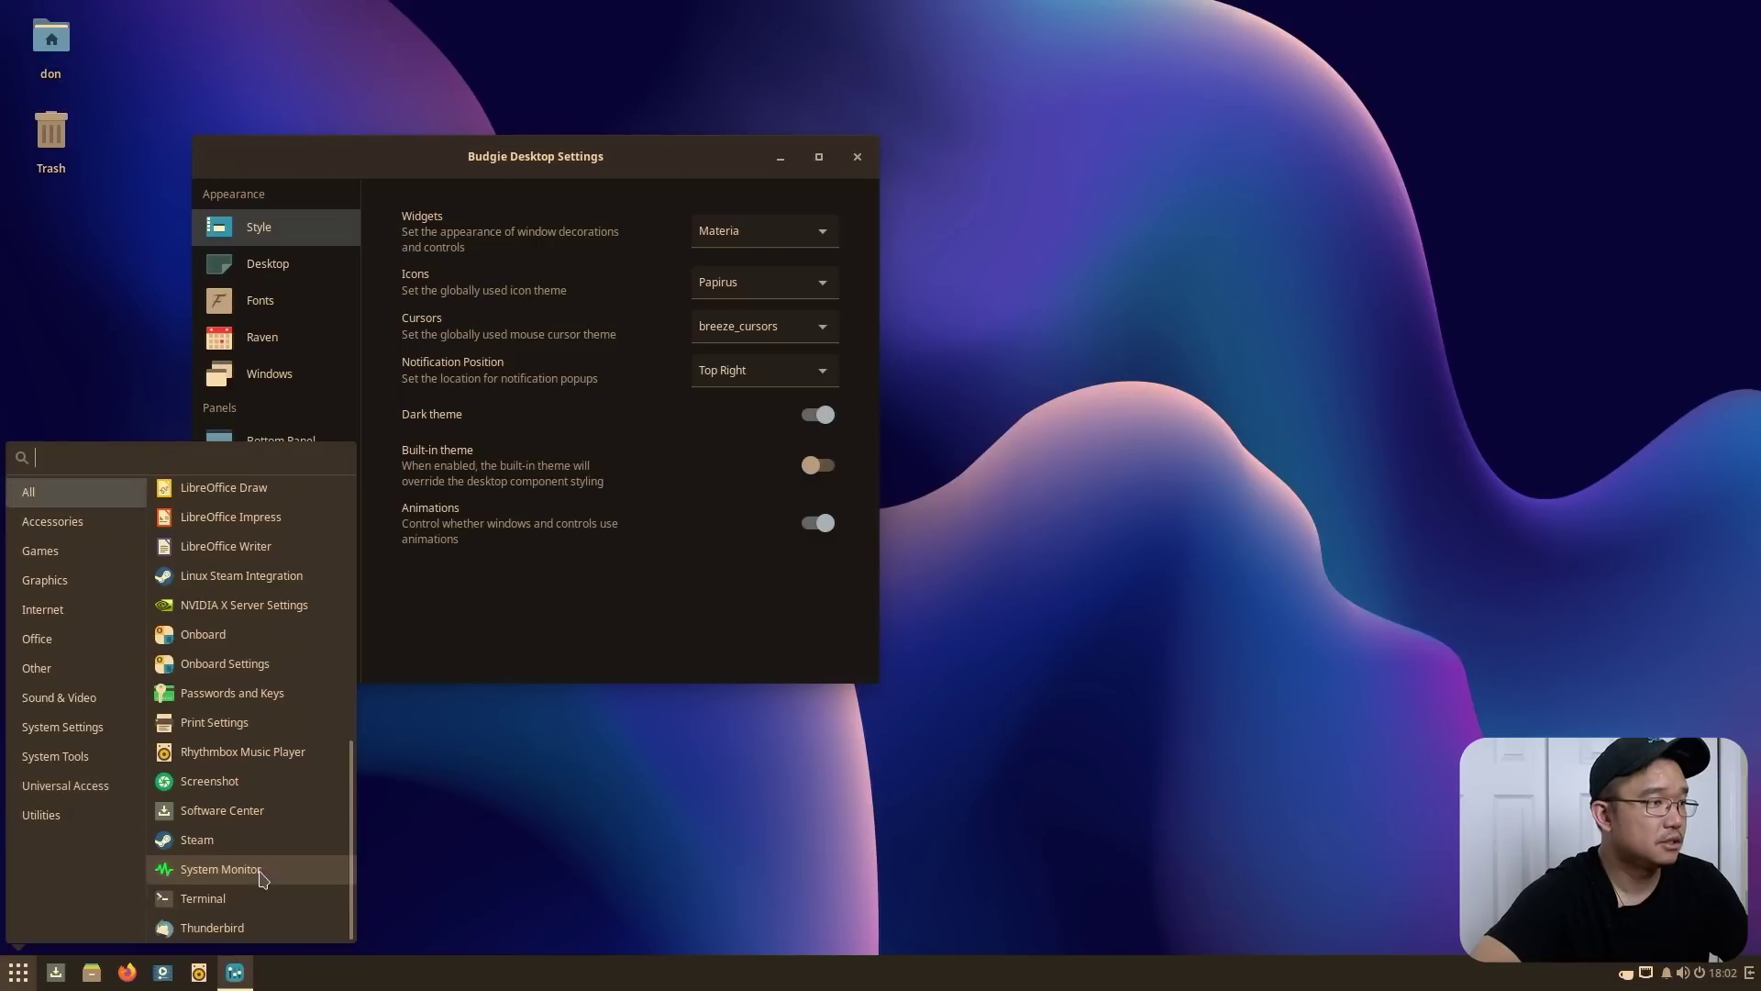
left_click(215, 722)
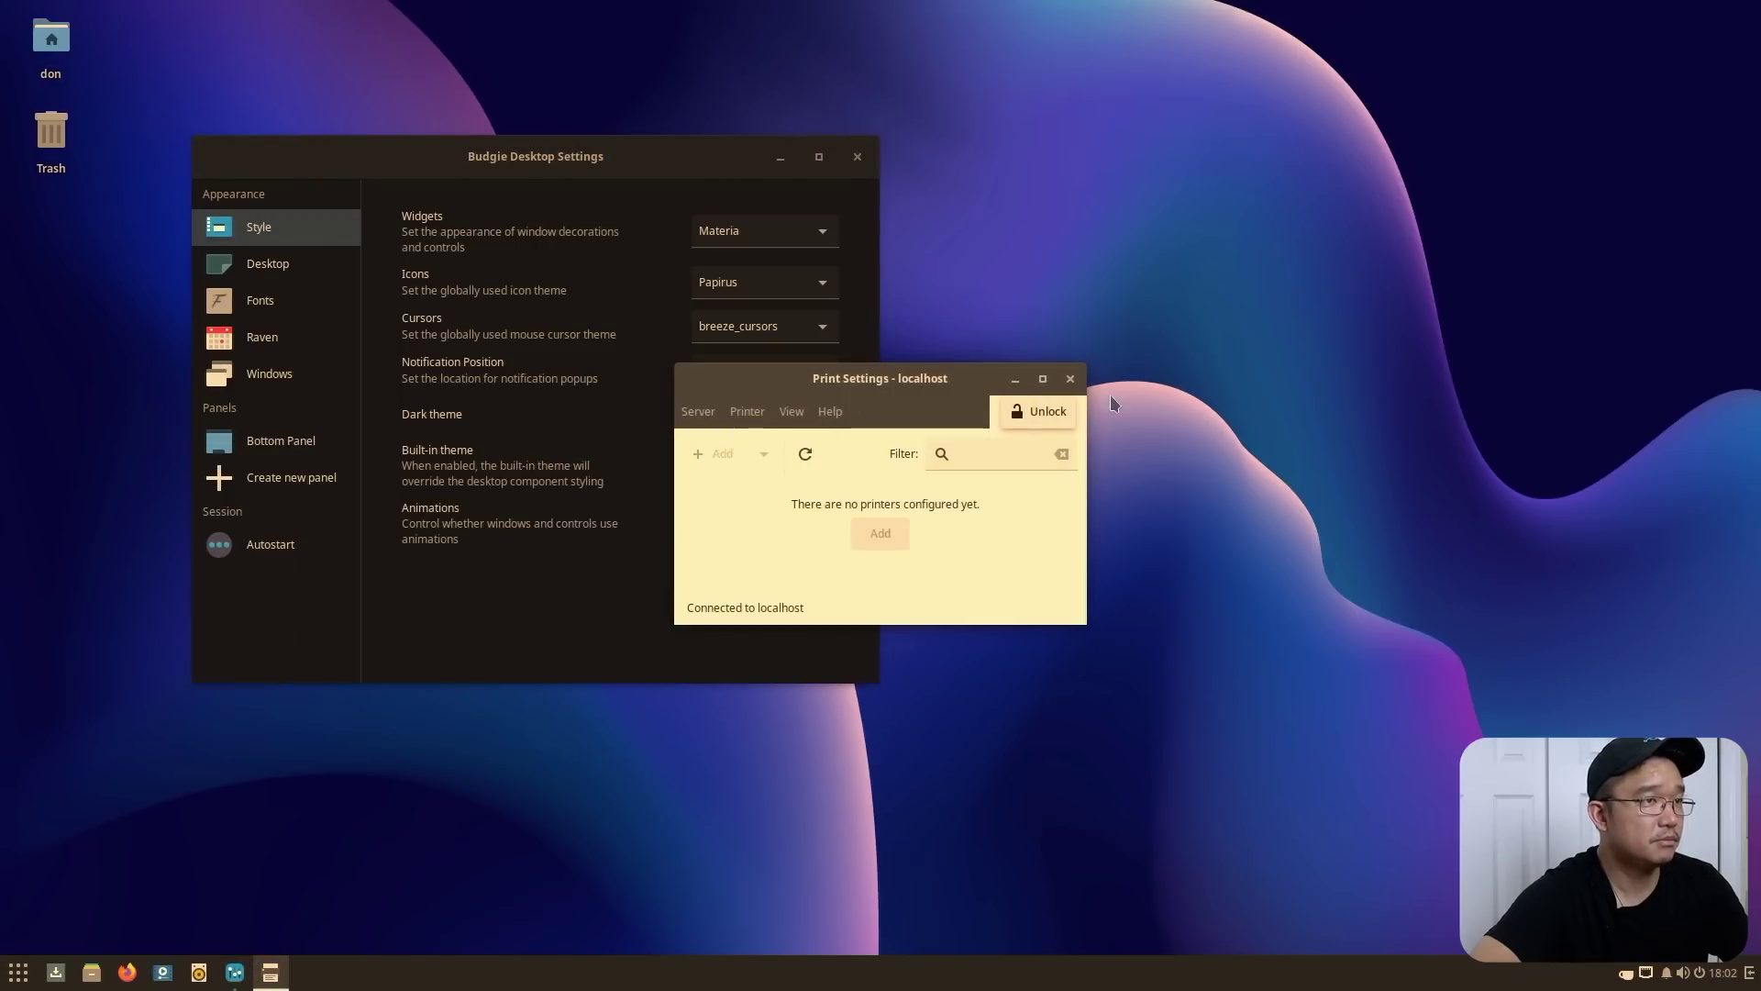
left_click(1069, 378)
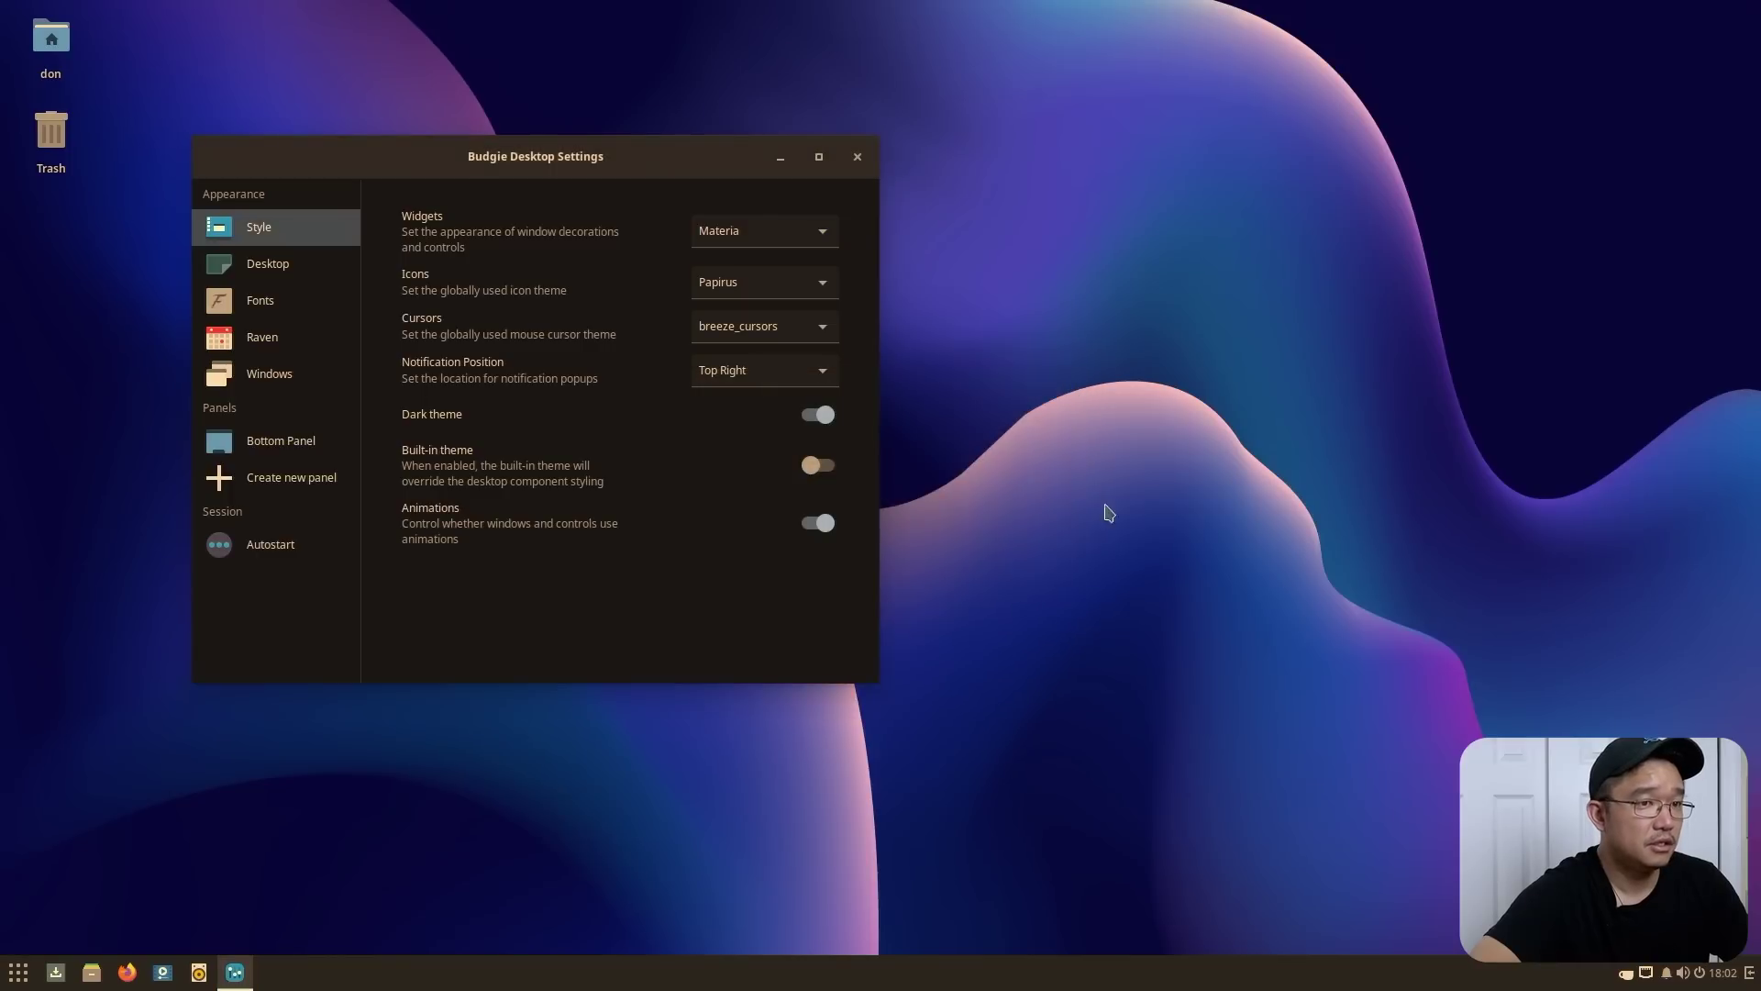
left_click(7, 978)
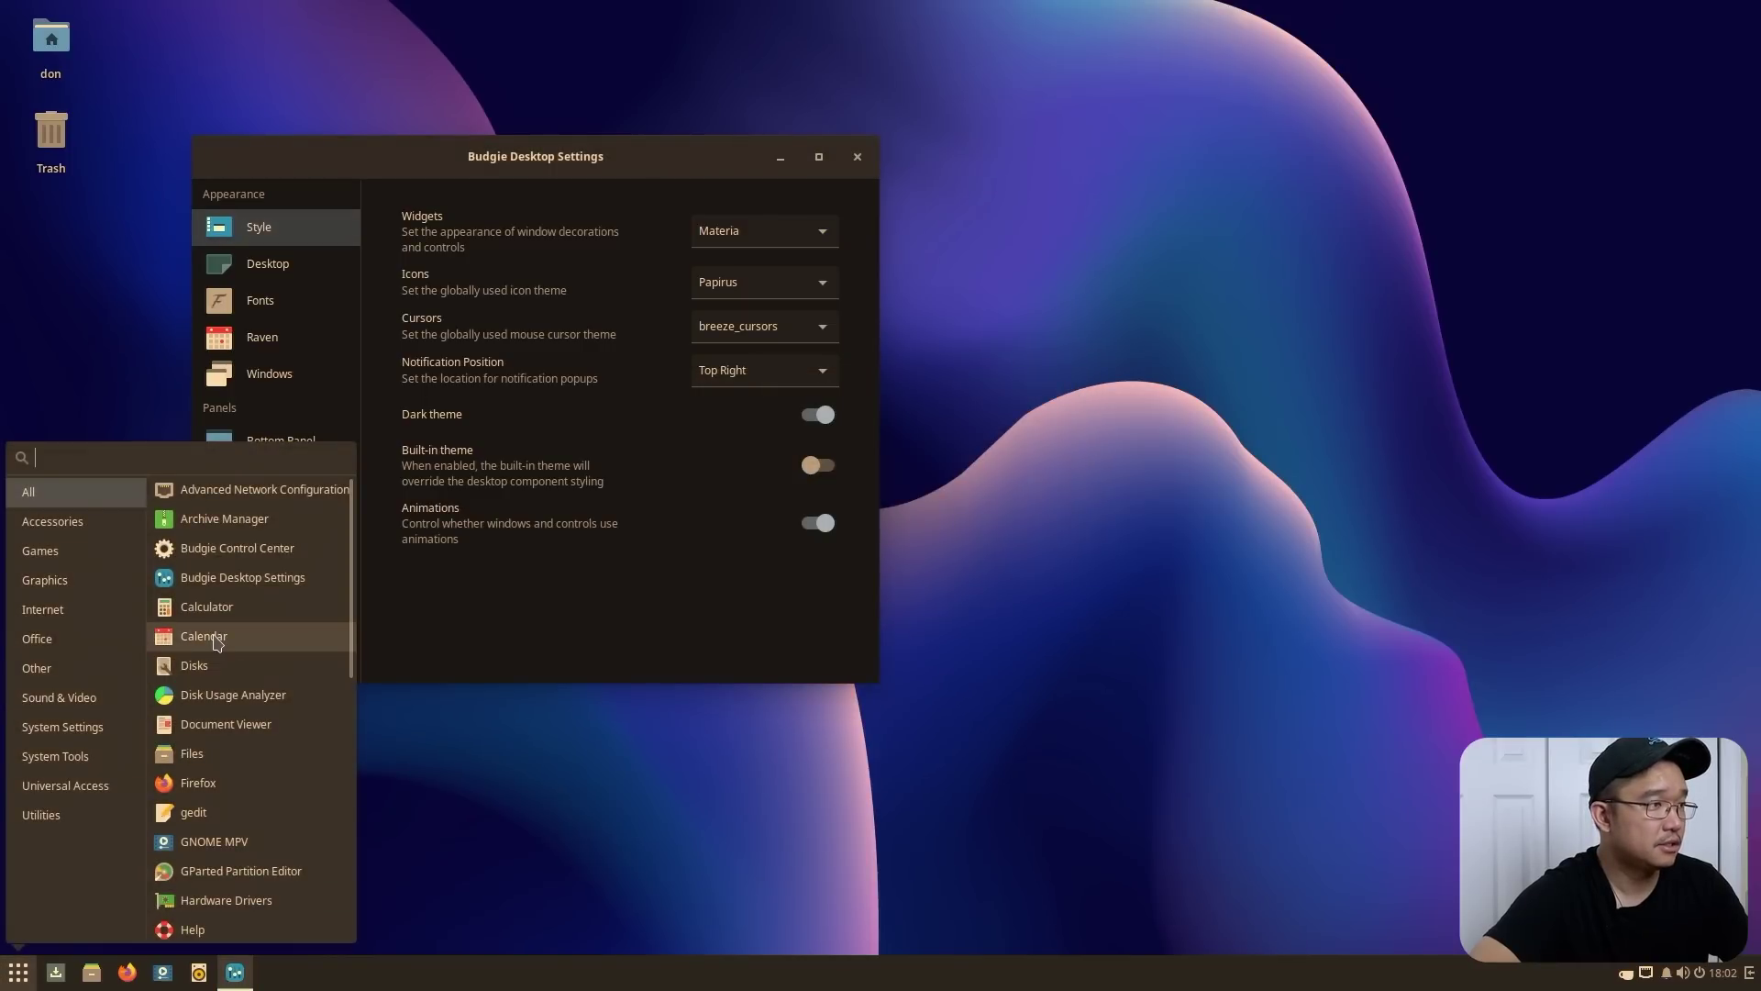
Launch Budgie Control Center and toggle colour management for the SKY Monitor
left_click(230, 548)
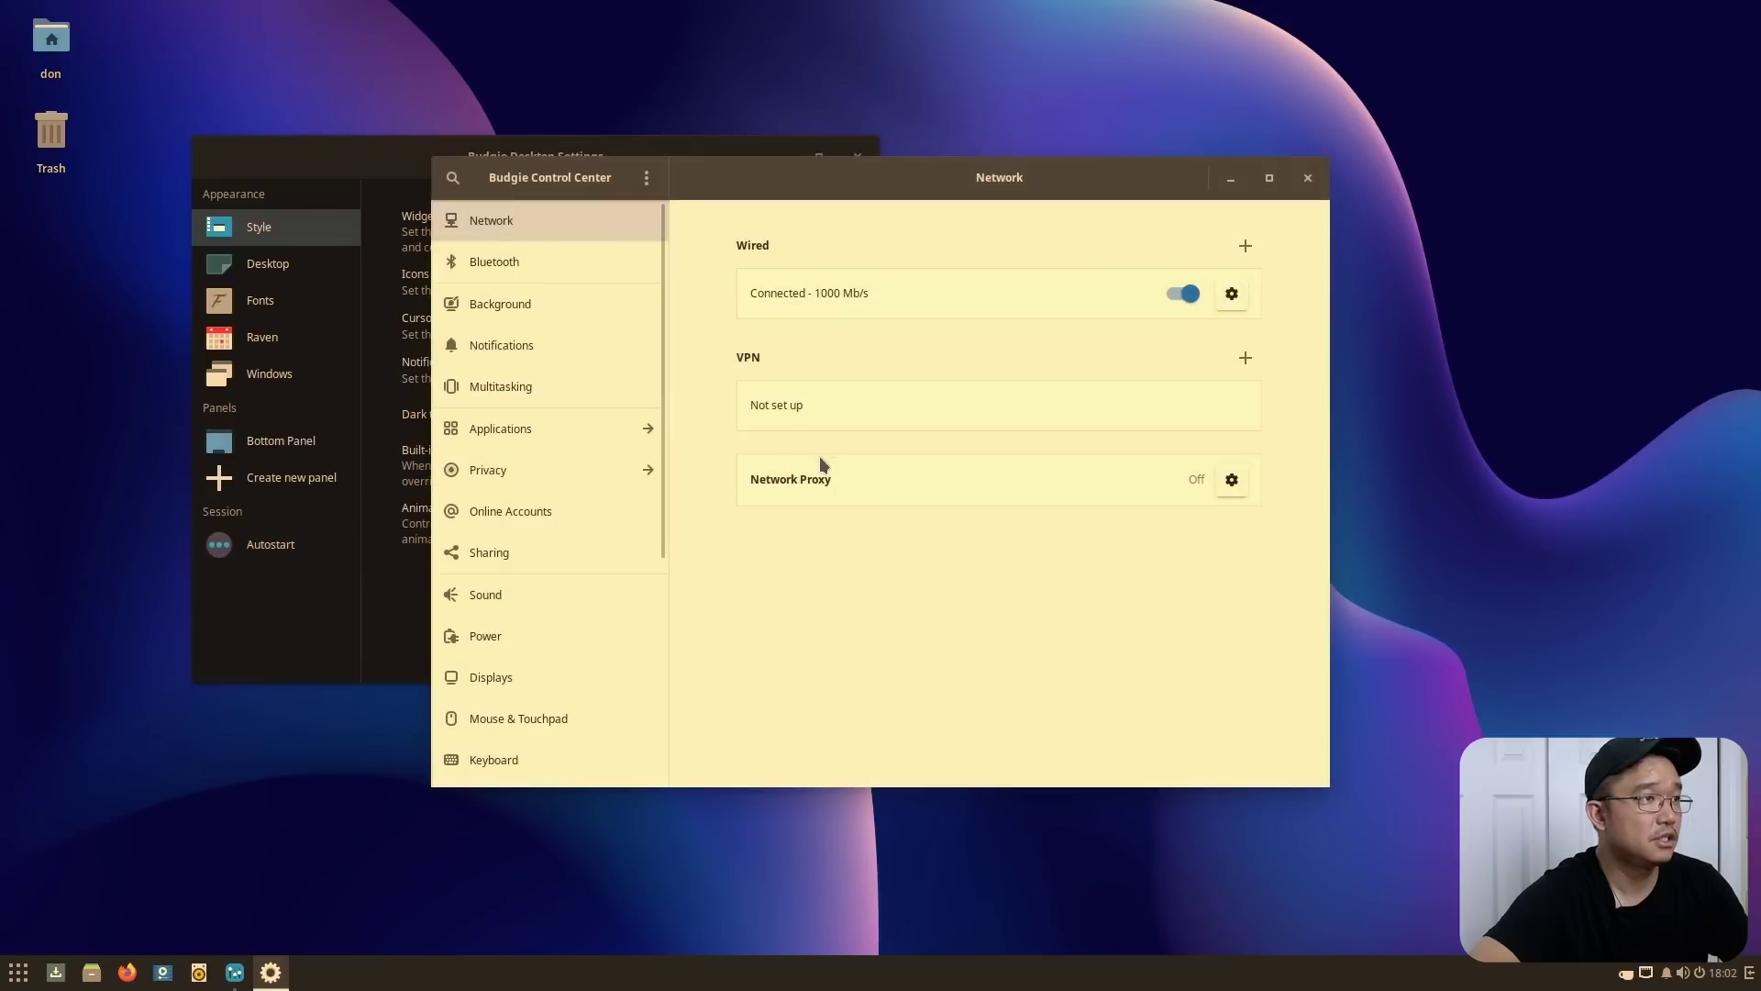
scroll(549, 426, "down", 5)
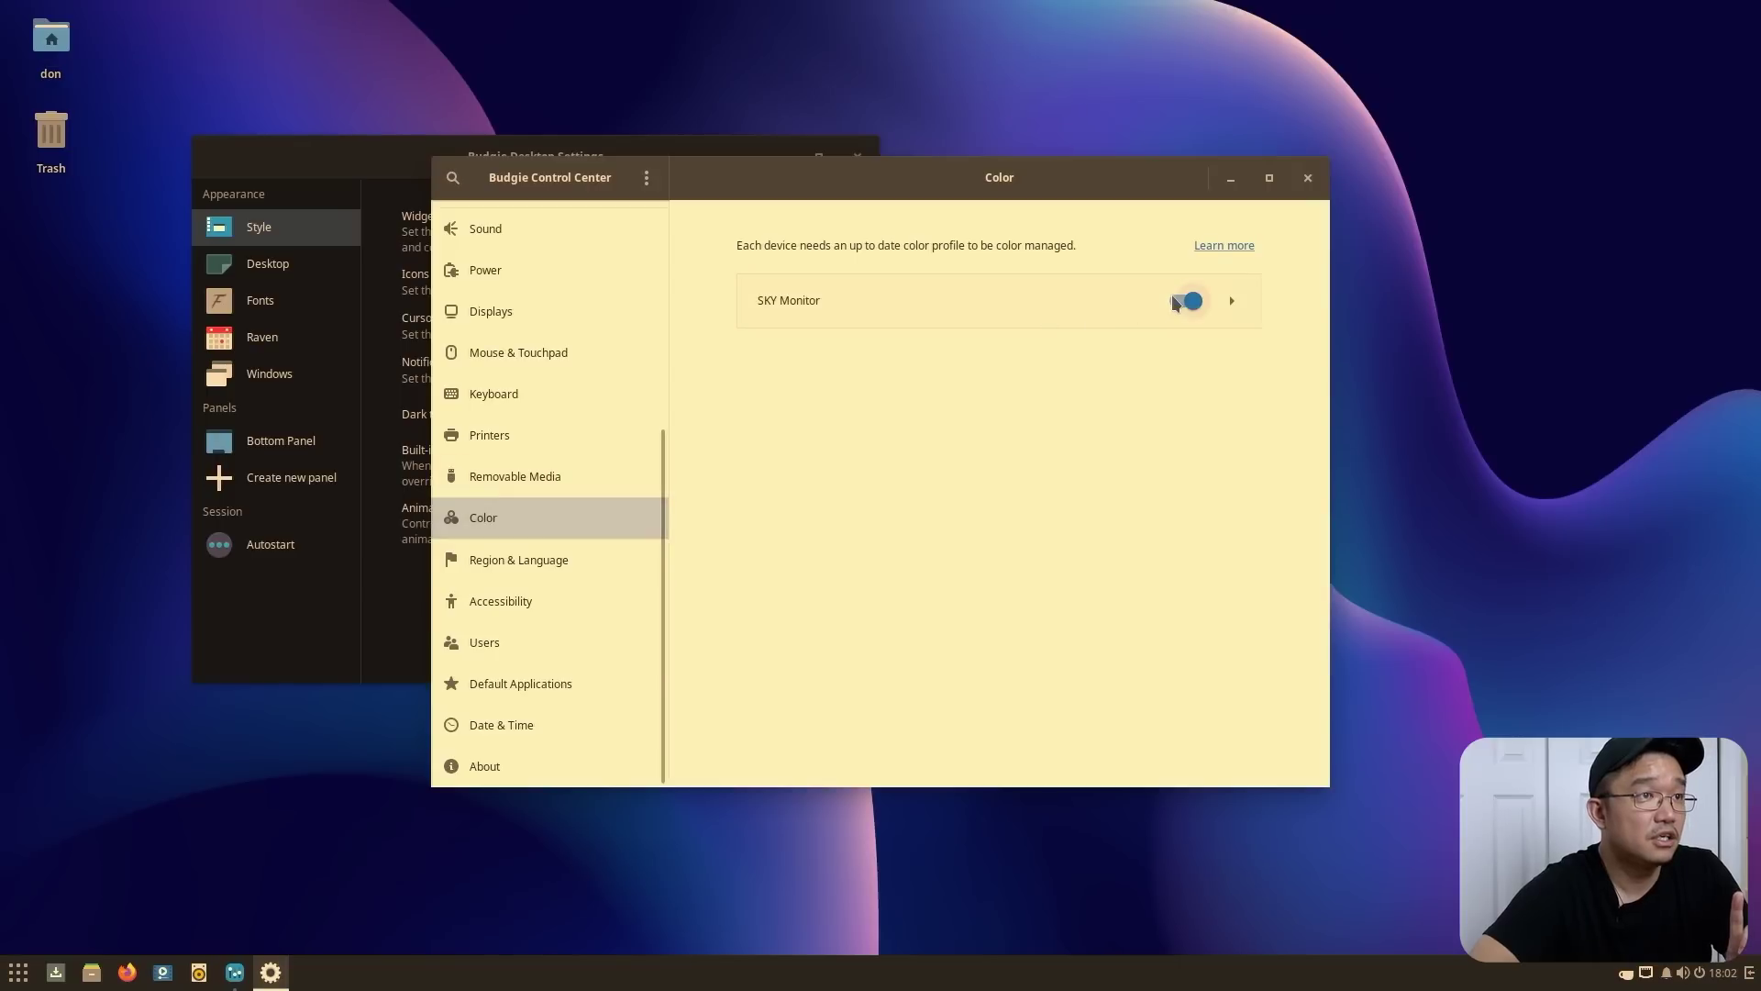
left_click(1177, 302)
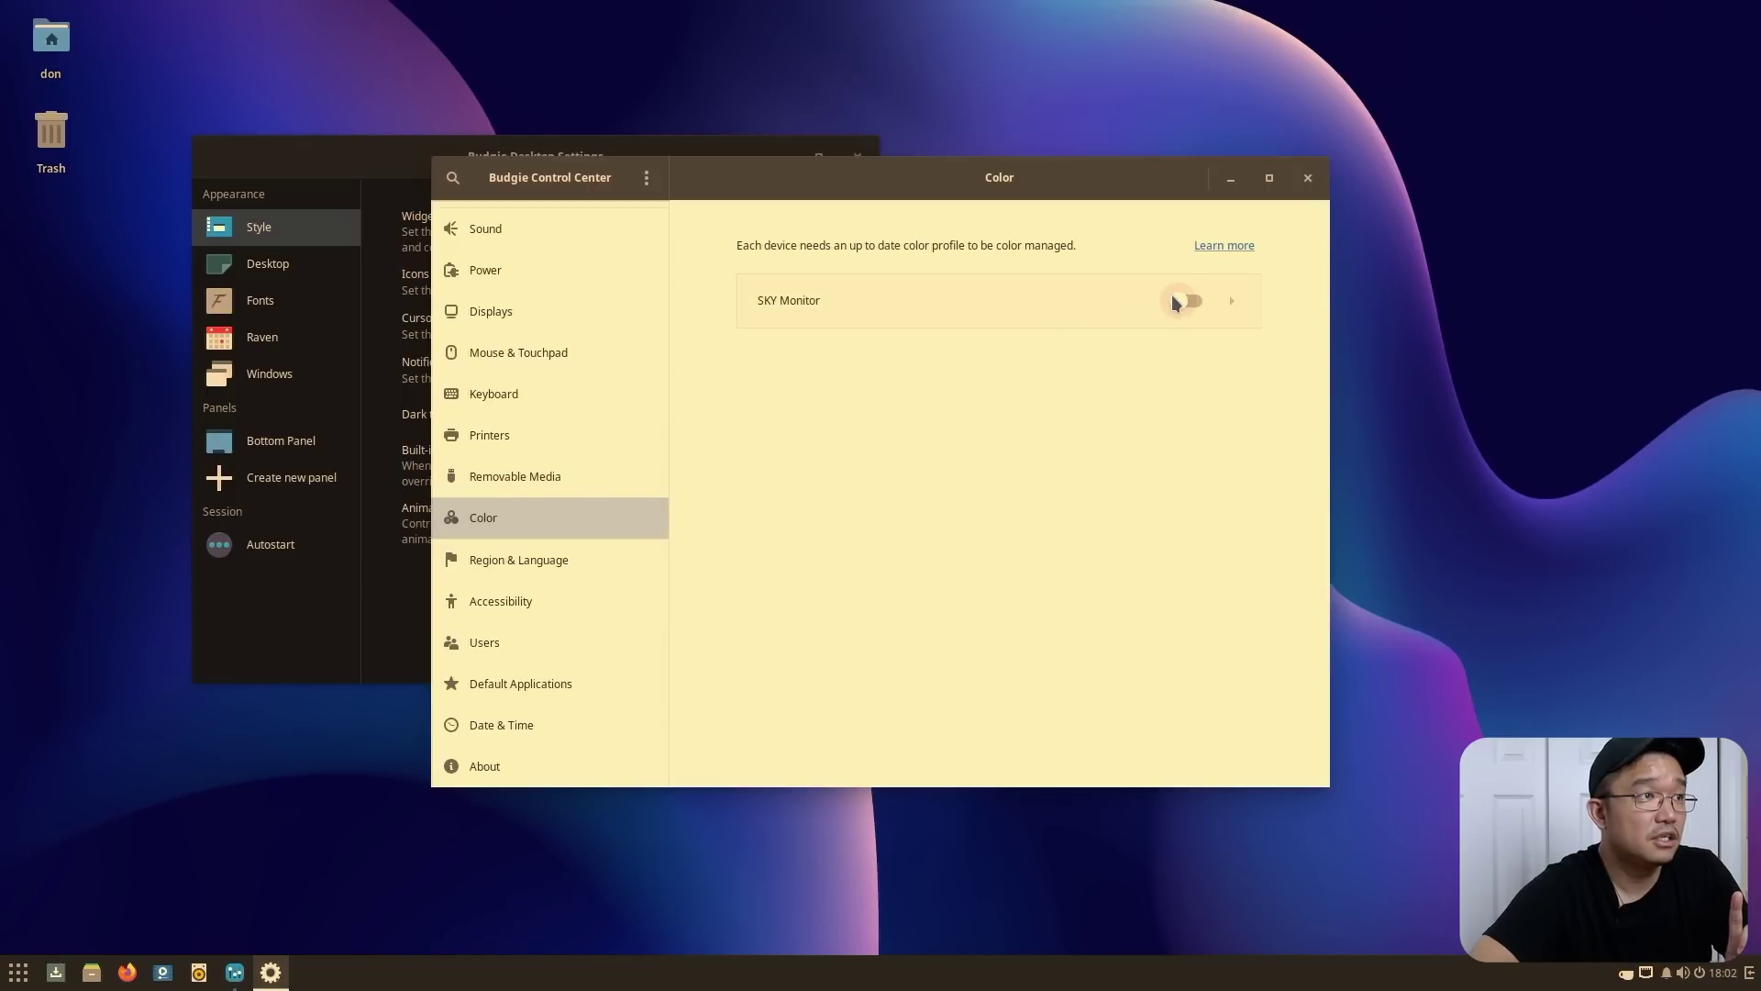
scroll(486, 516, "down", 2)
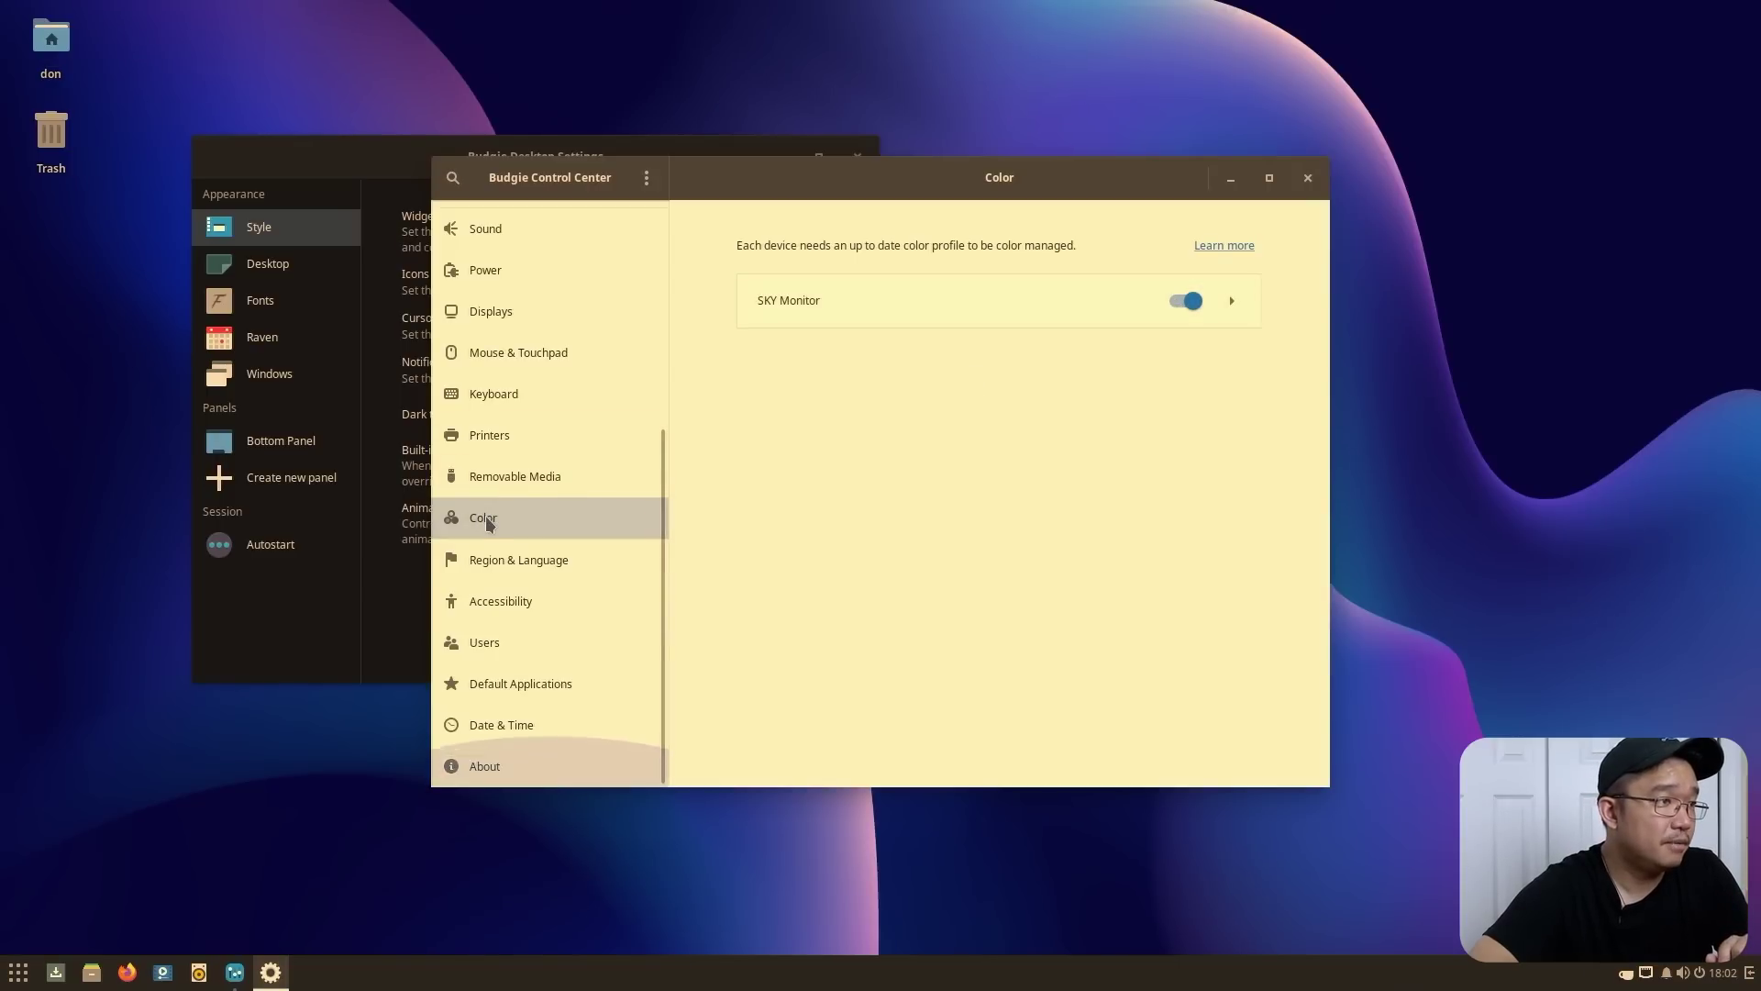
scroll(489, 522, "up", 5)
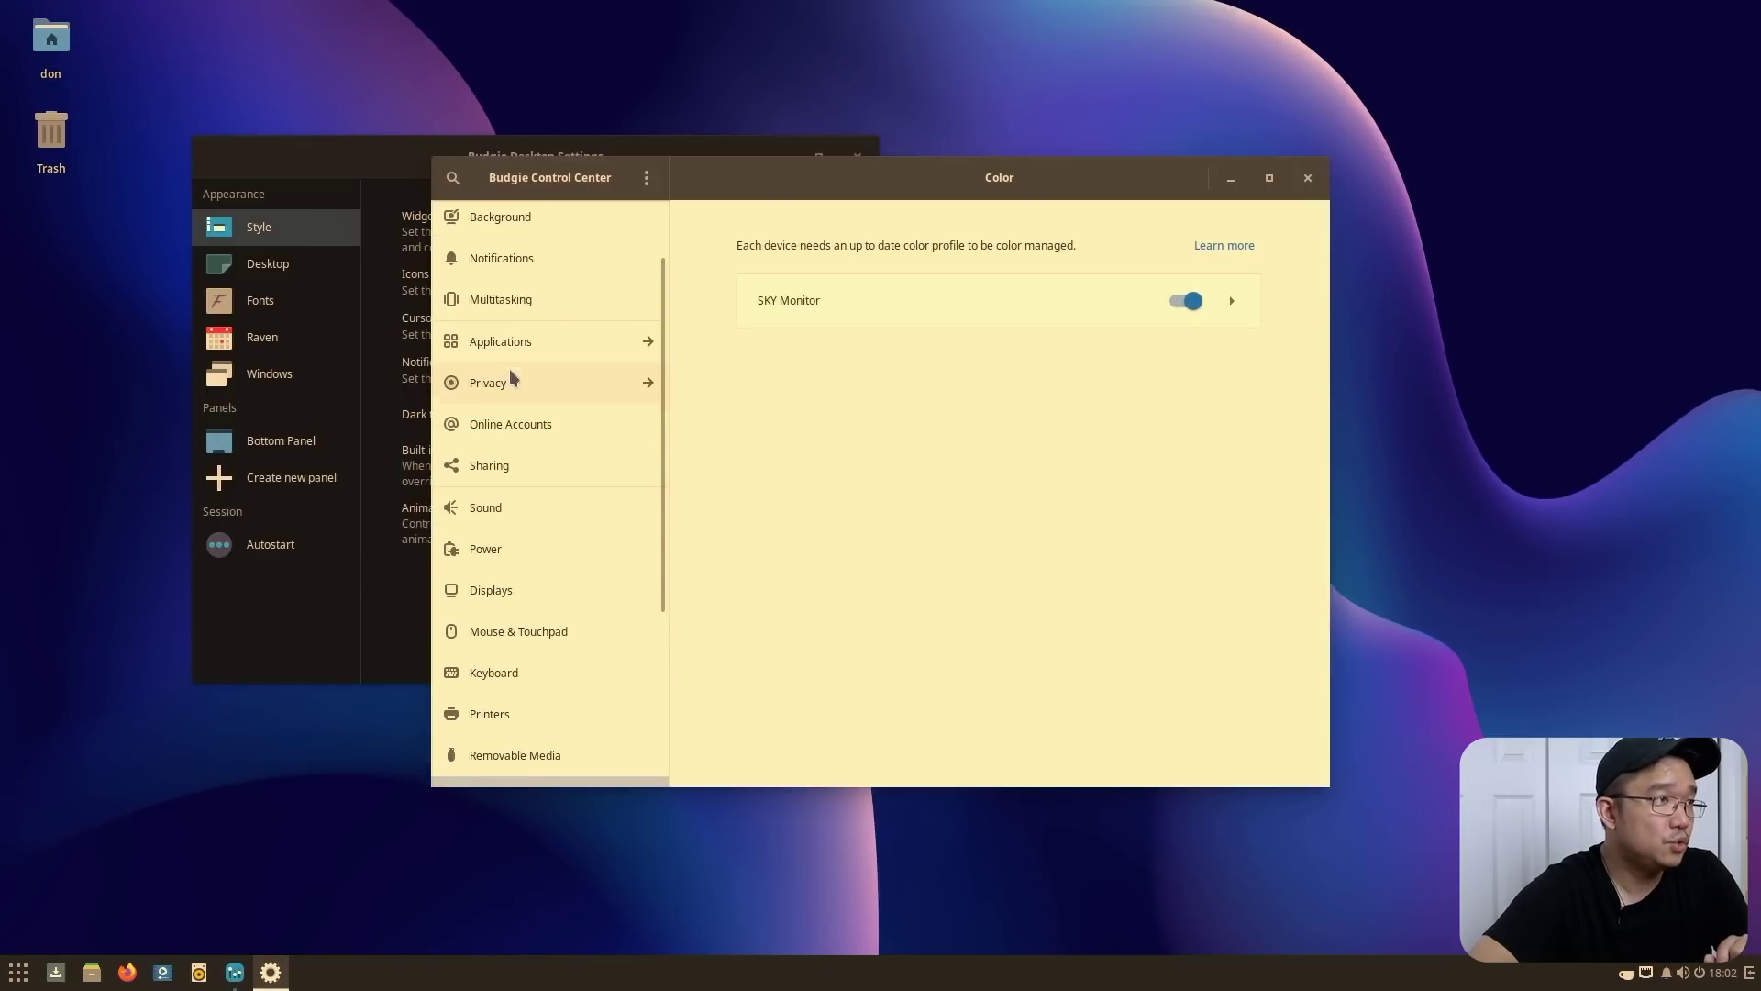
Look through the Displays and Power pages, then return to the Color settings
left_click(518, 580)
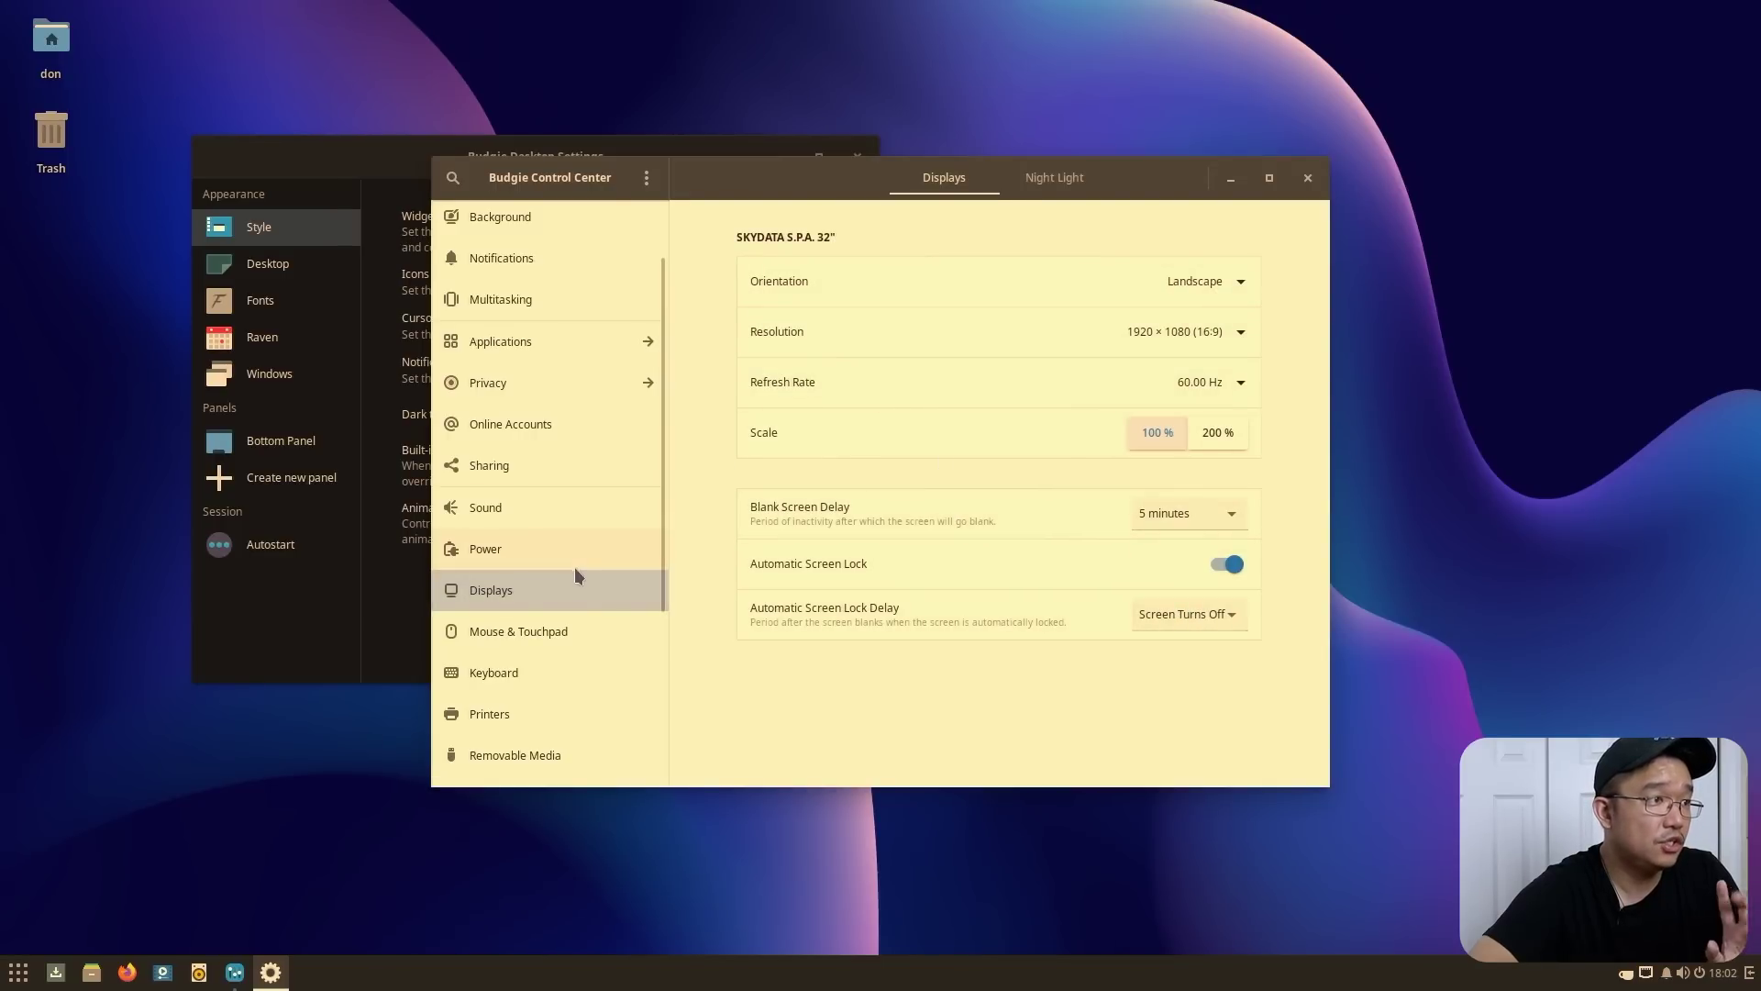
left_click(524, 547)
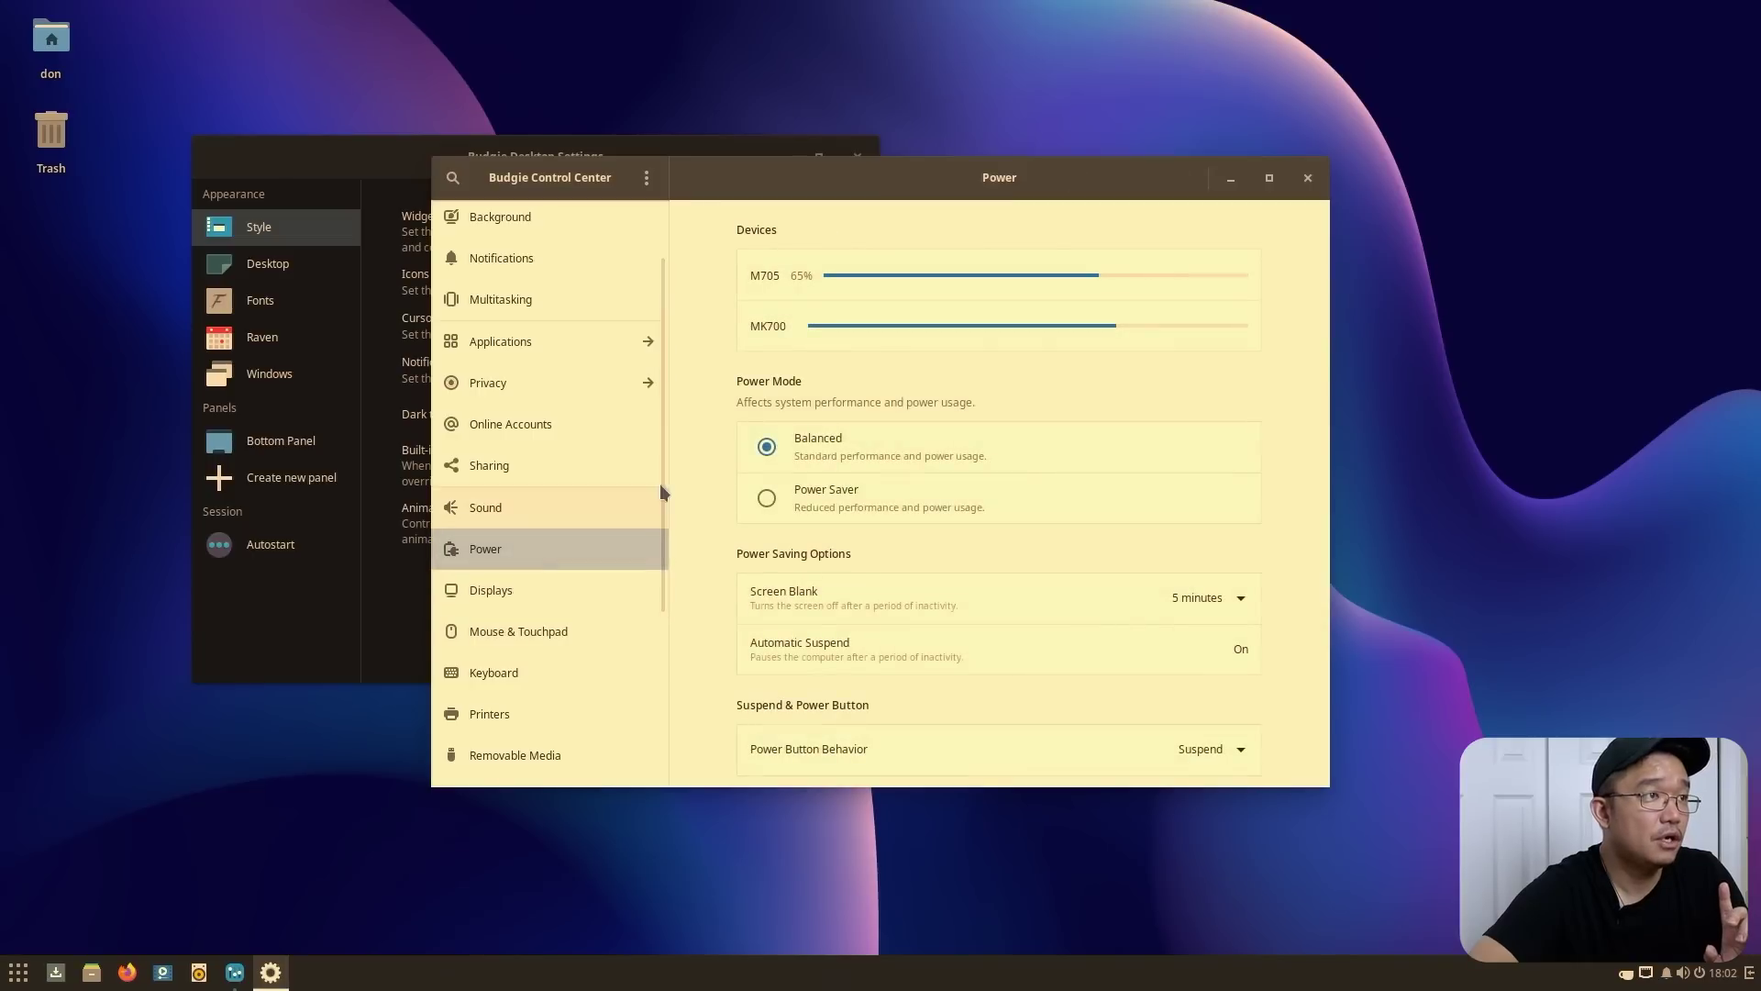
scroll(965, 606, "down", 1)
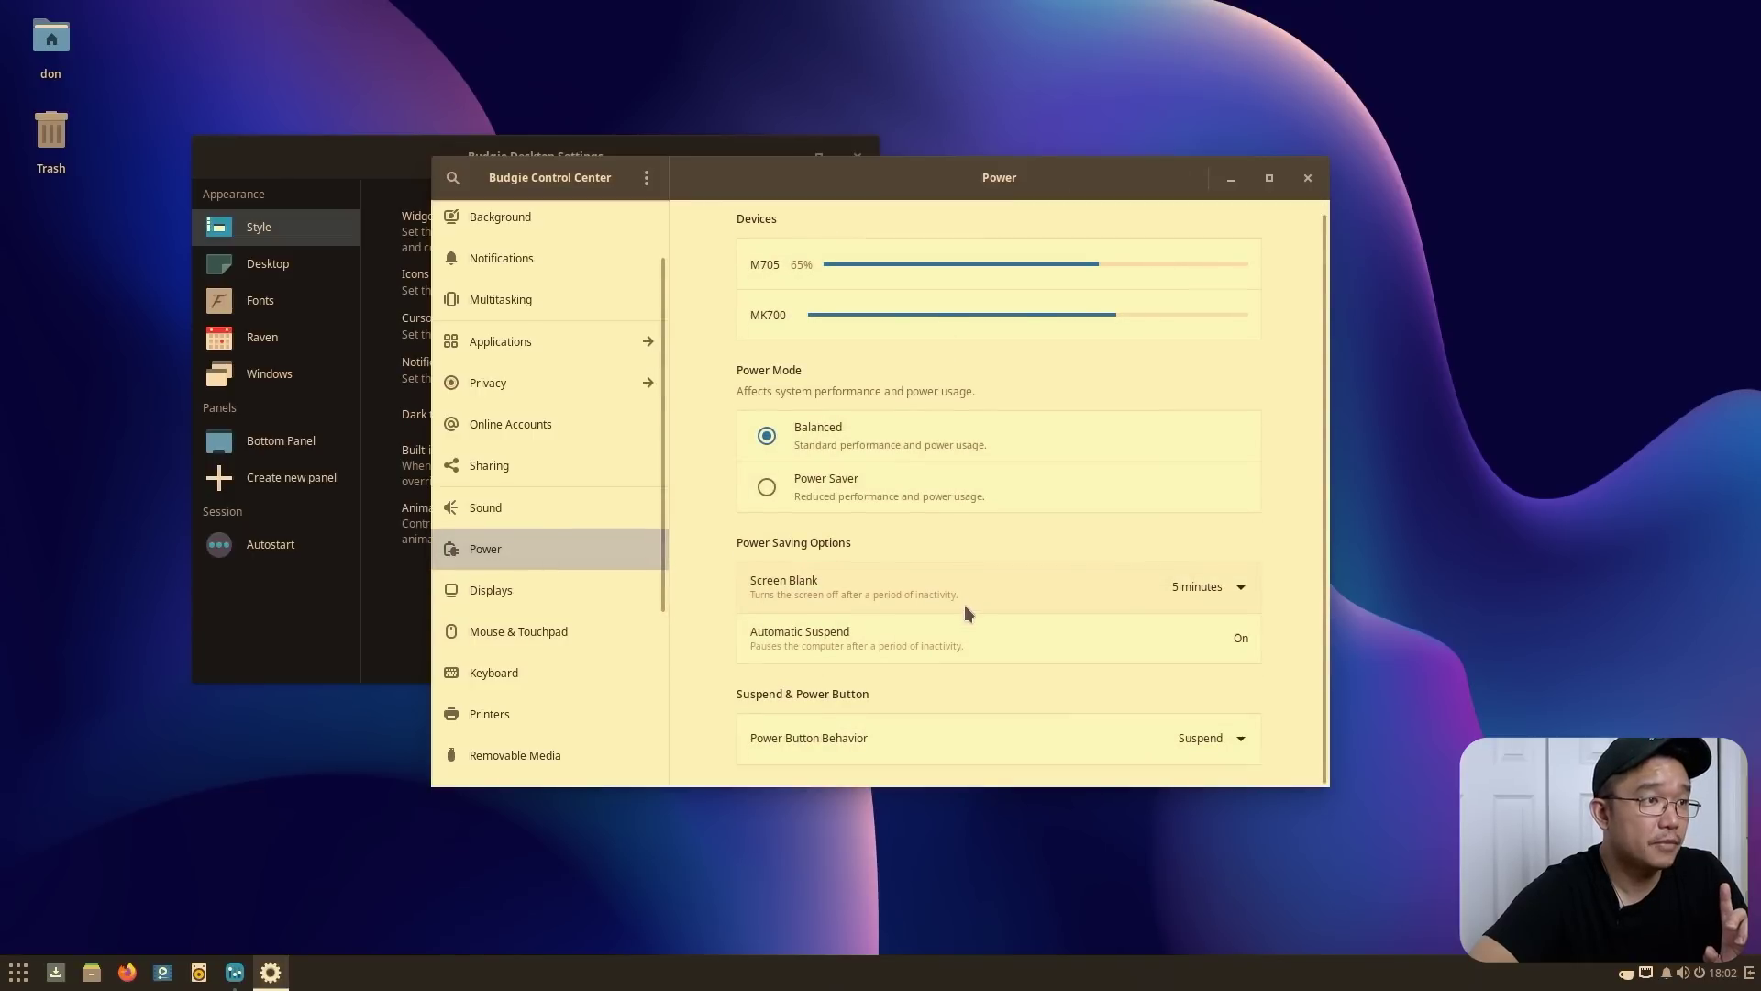
scroll(492, 561, "down", 3)
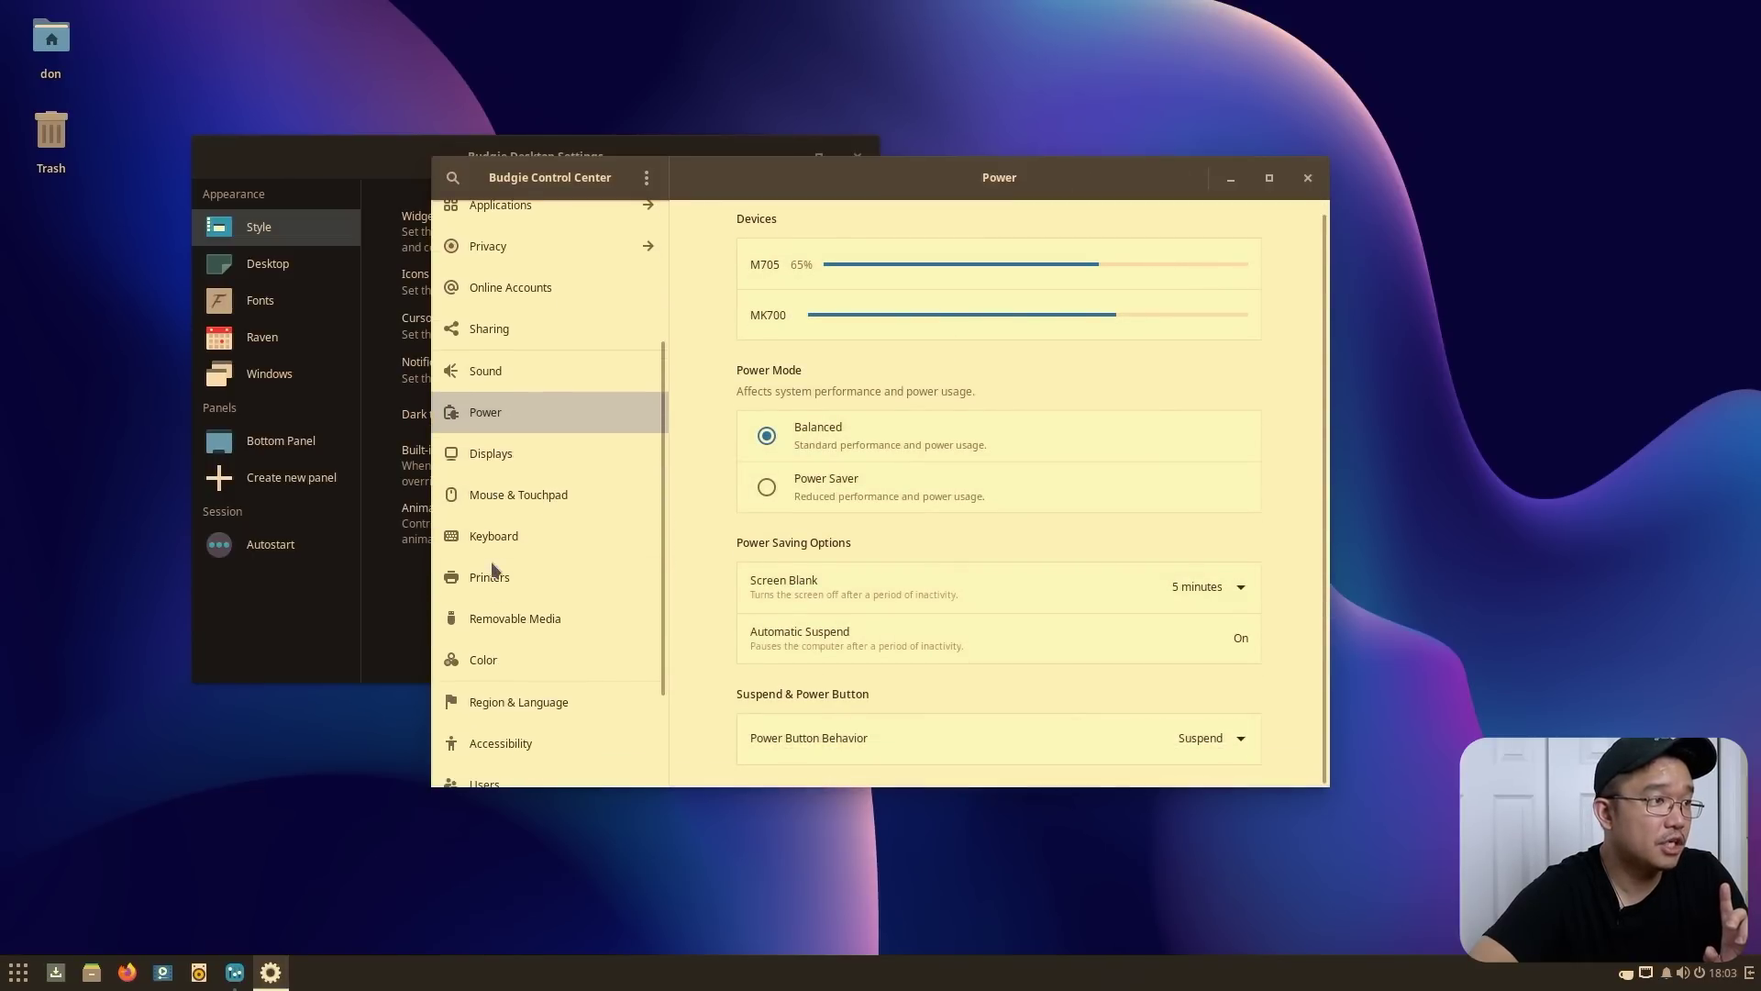
left_click(505, 647)
scroll(510, 642, "down", 3)
Browse the Accessibility, Users and Region & Language pages, then return to Color
left_click(527, 622)
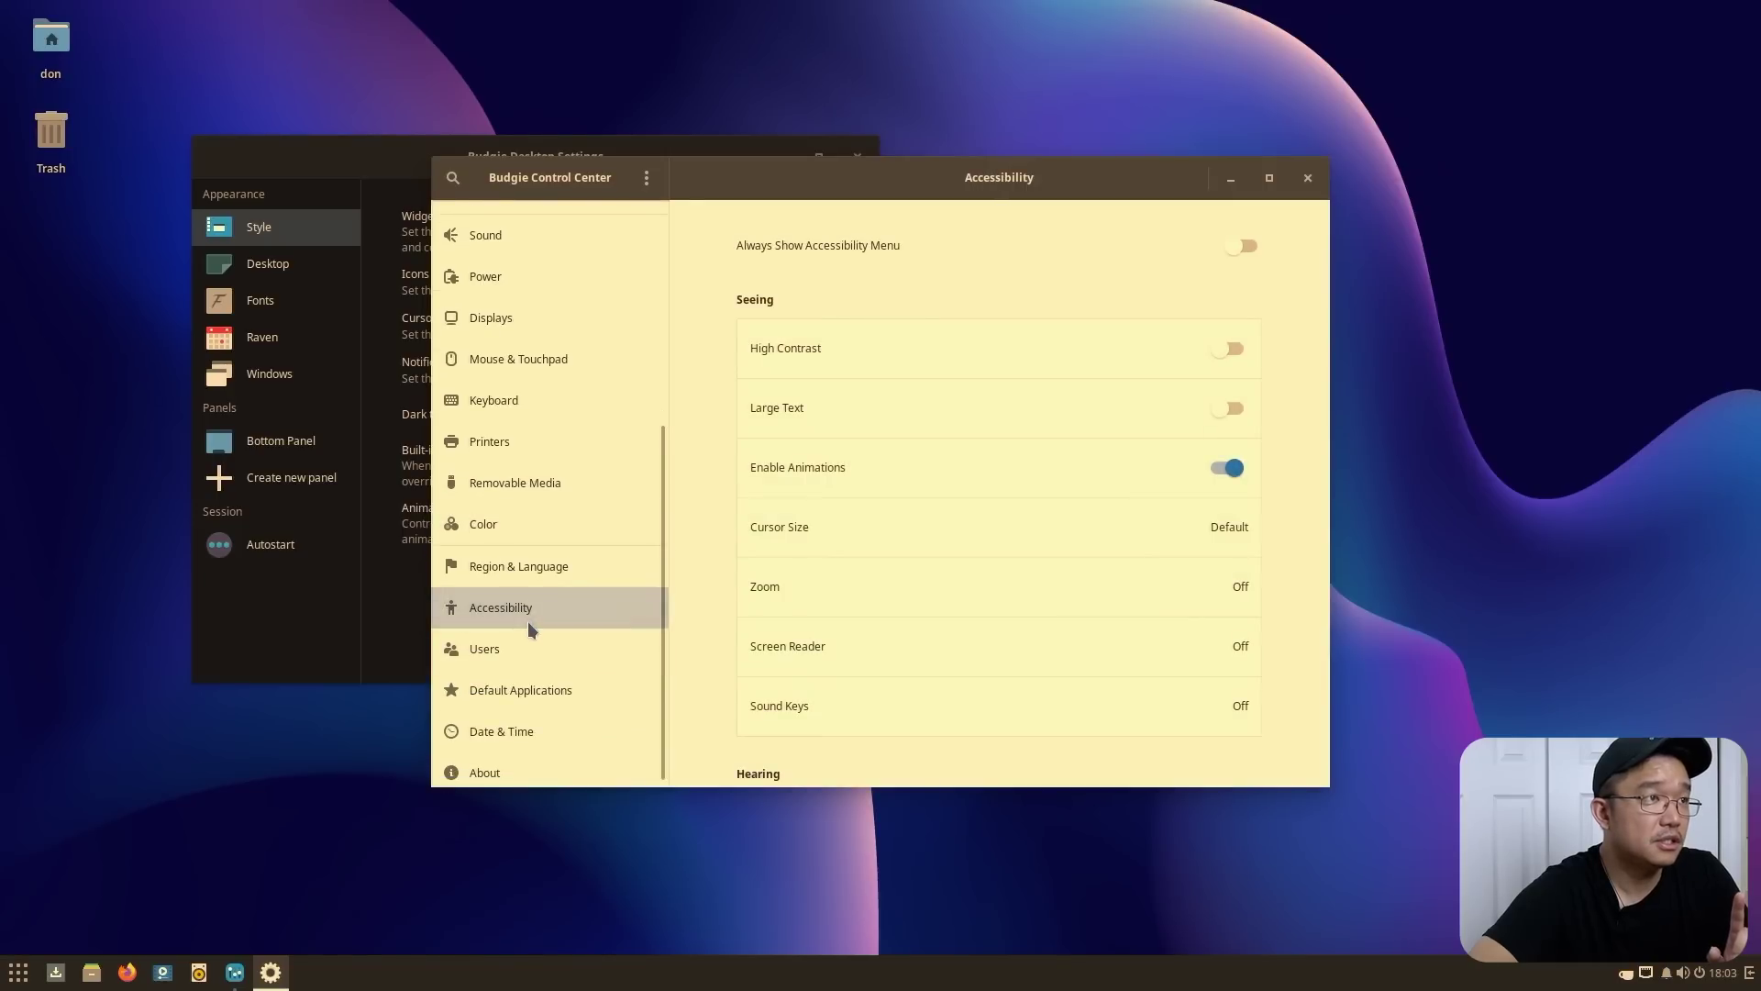
scroll(990, 558, "down", 5)
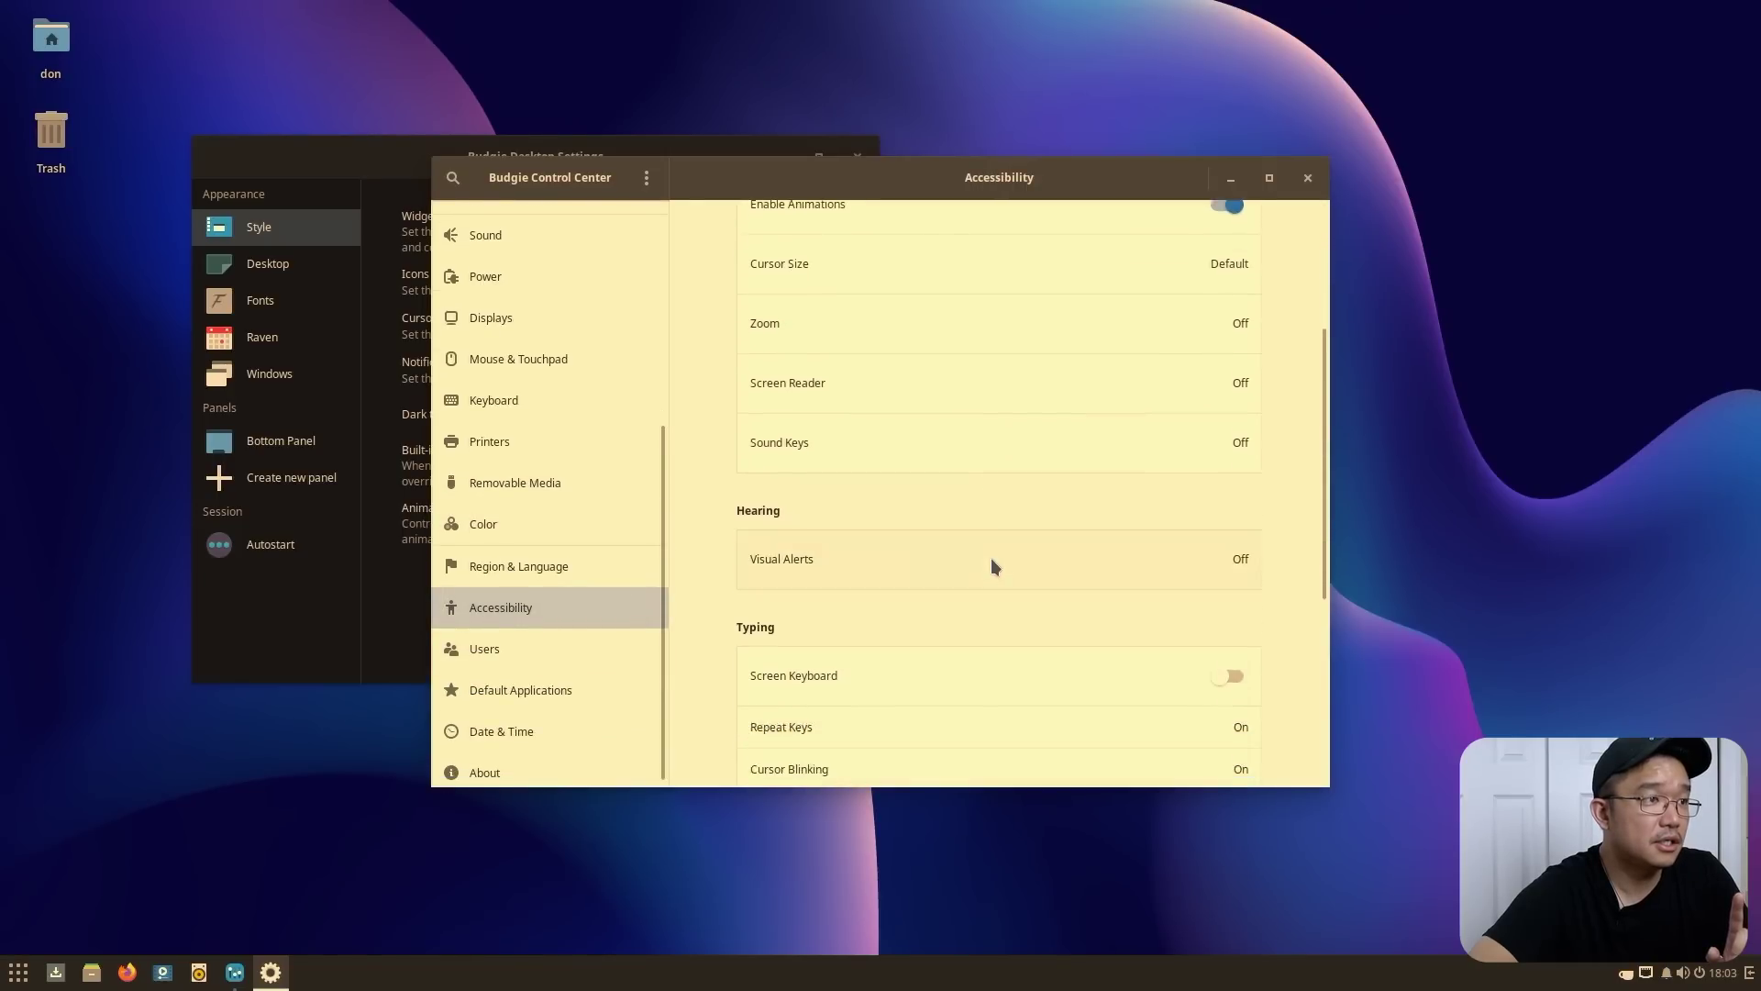
scroll(991, 559, "down", 3)
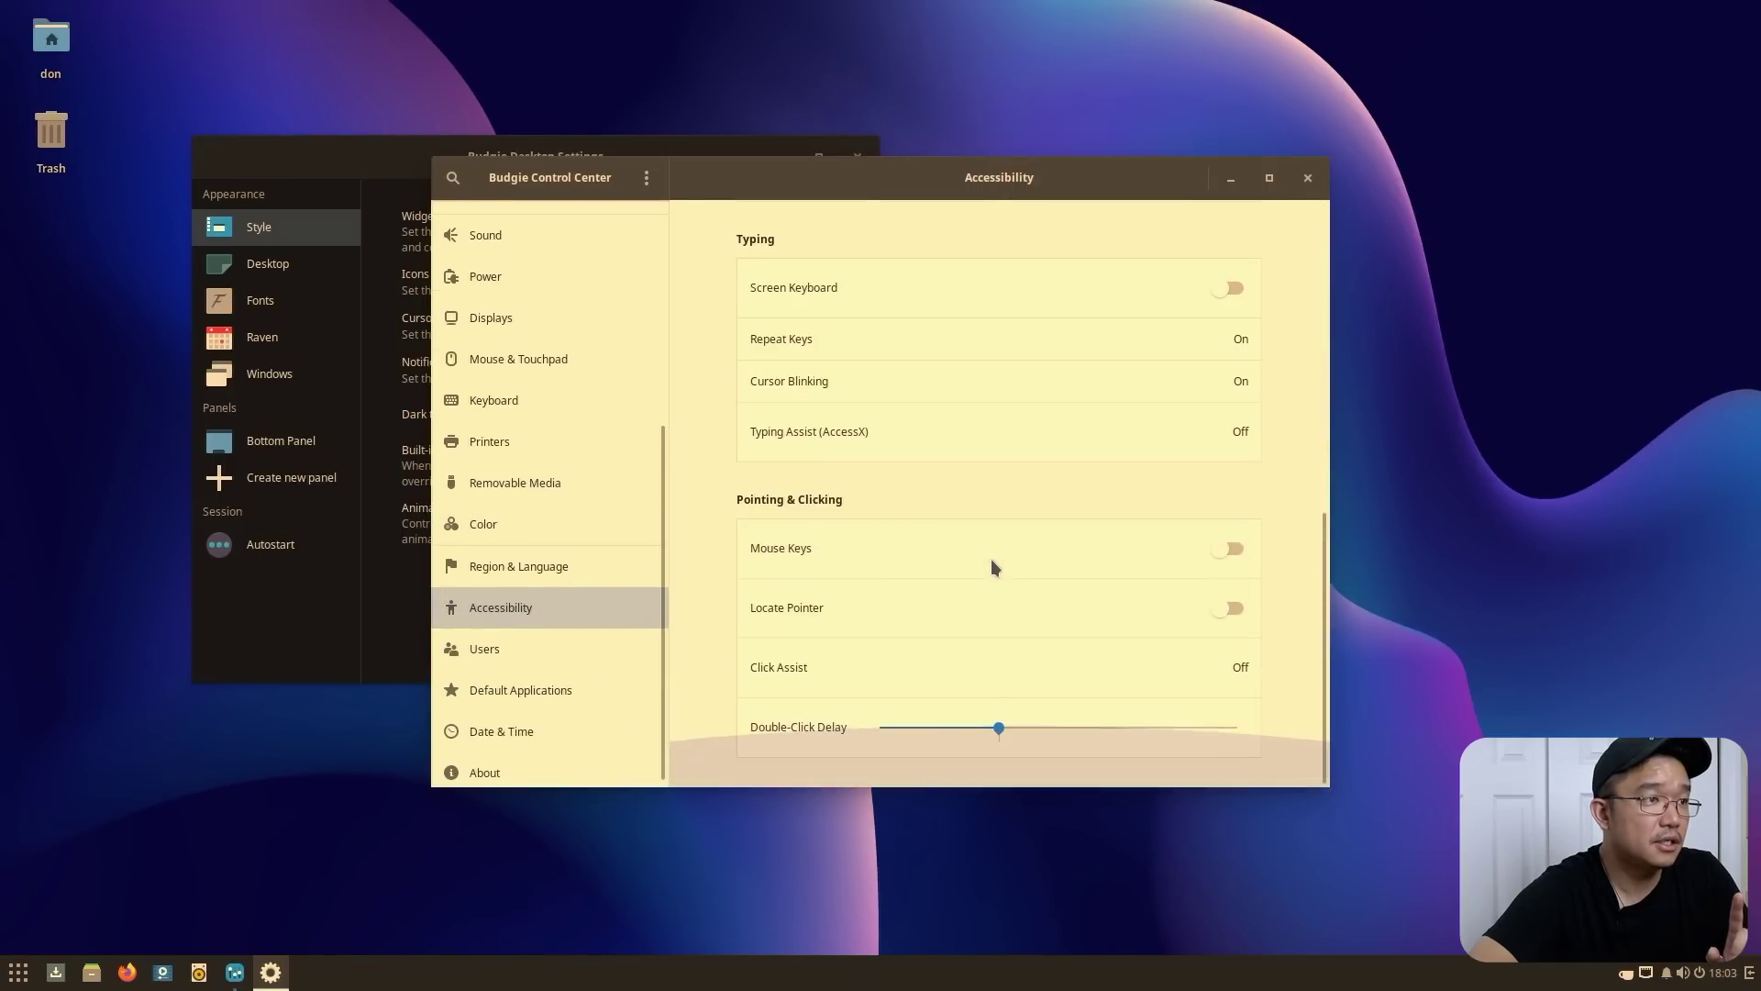
left_click(519, 650)
left_click(539, 582)
left_click(535, 532)
Visit the Background, Power and Displays pages, then return to Color
scroll(541, 431, "up", 5)
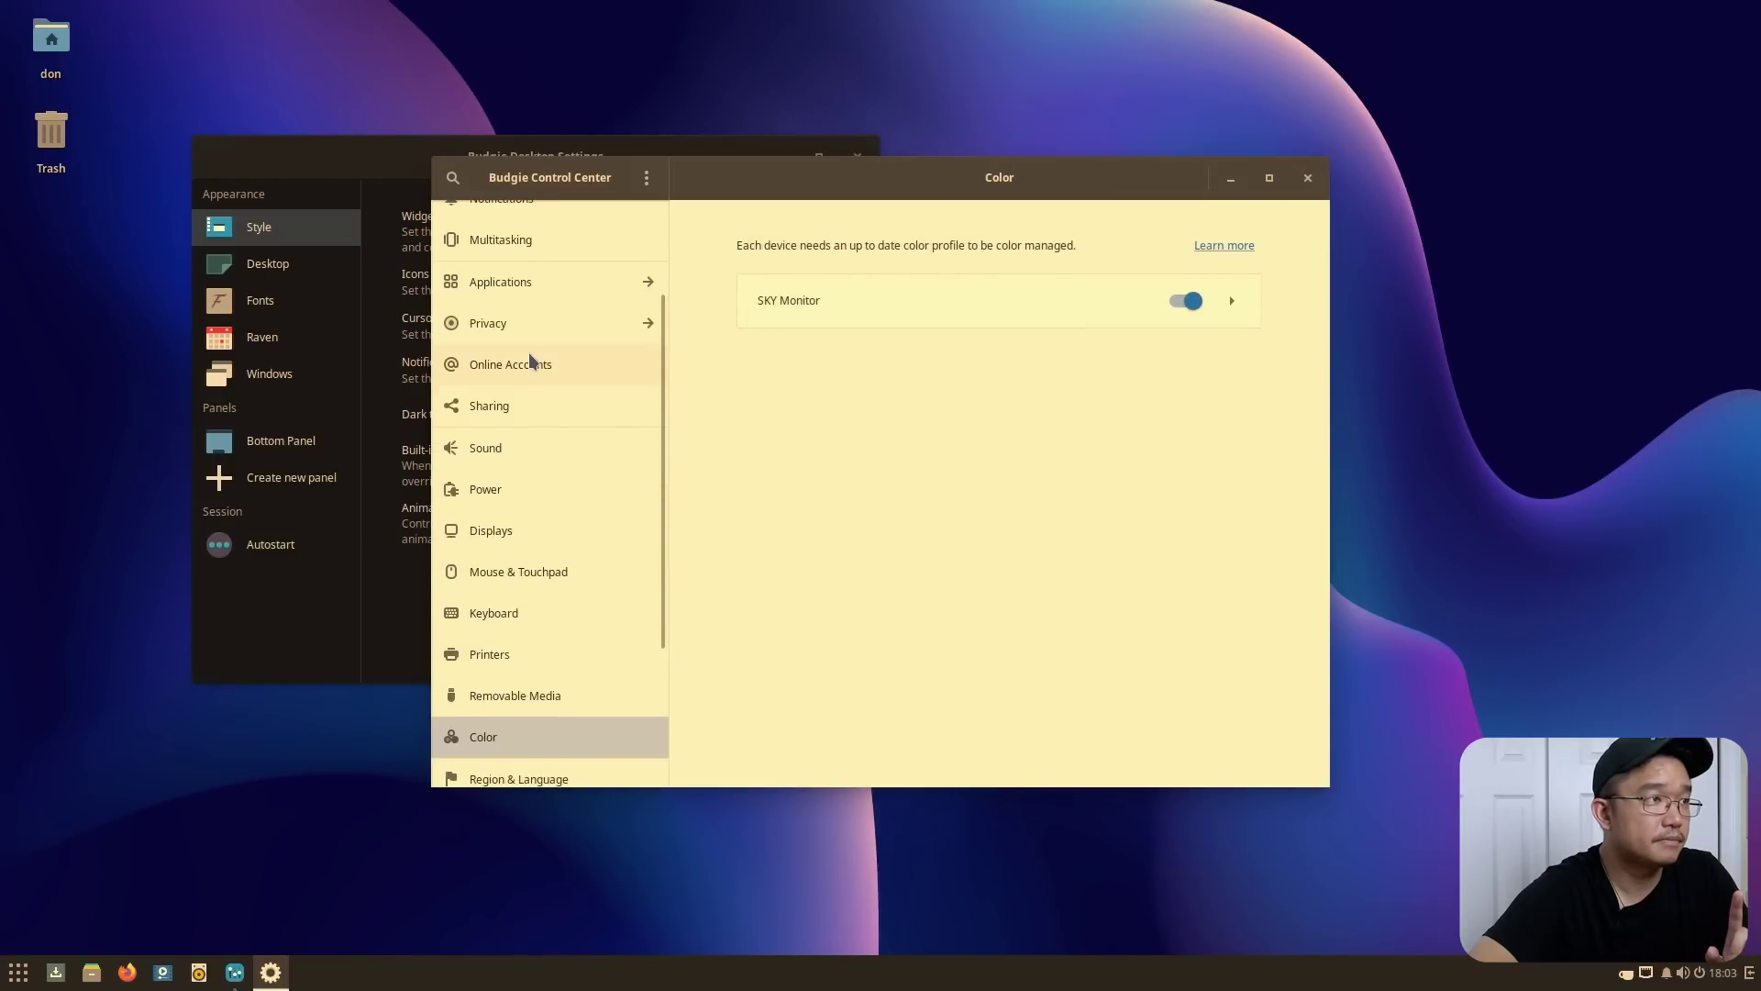
scroll(532, 356, "up", 3)
left_click(536, 317)
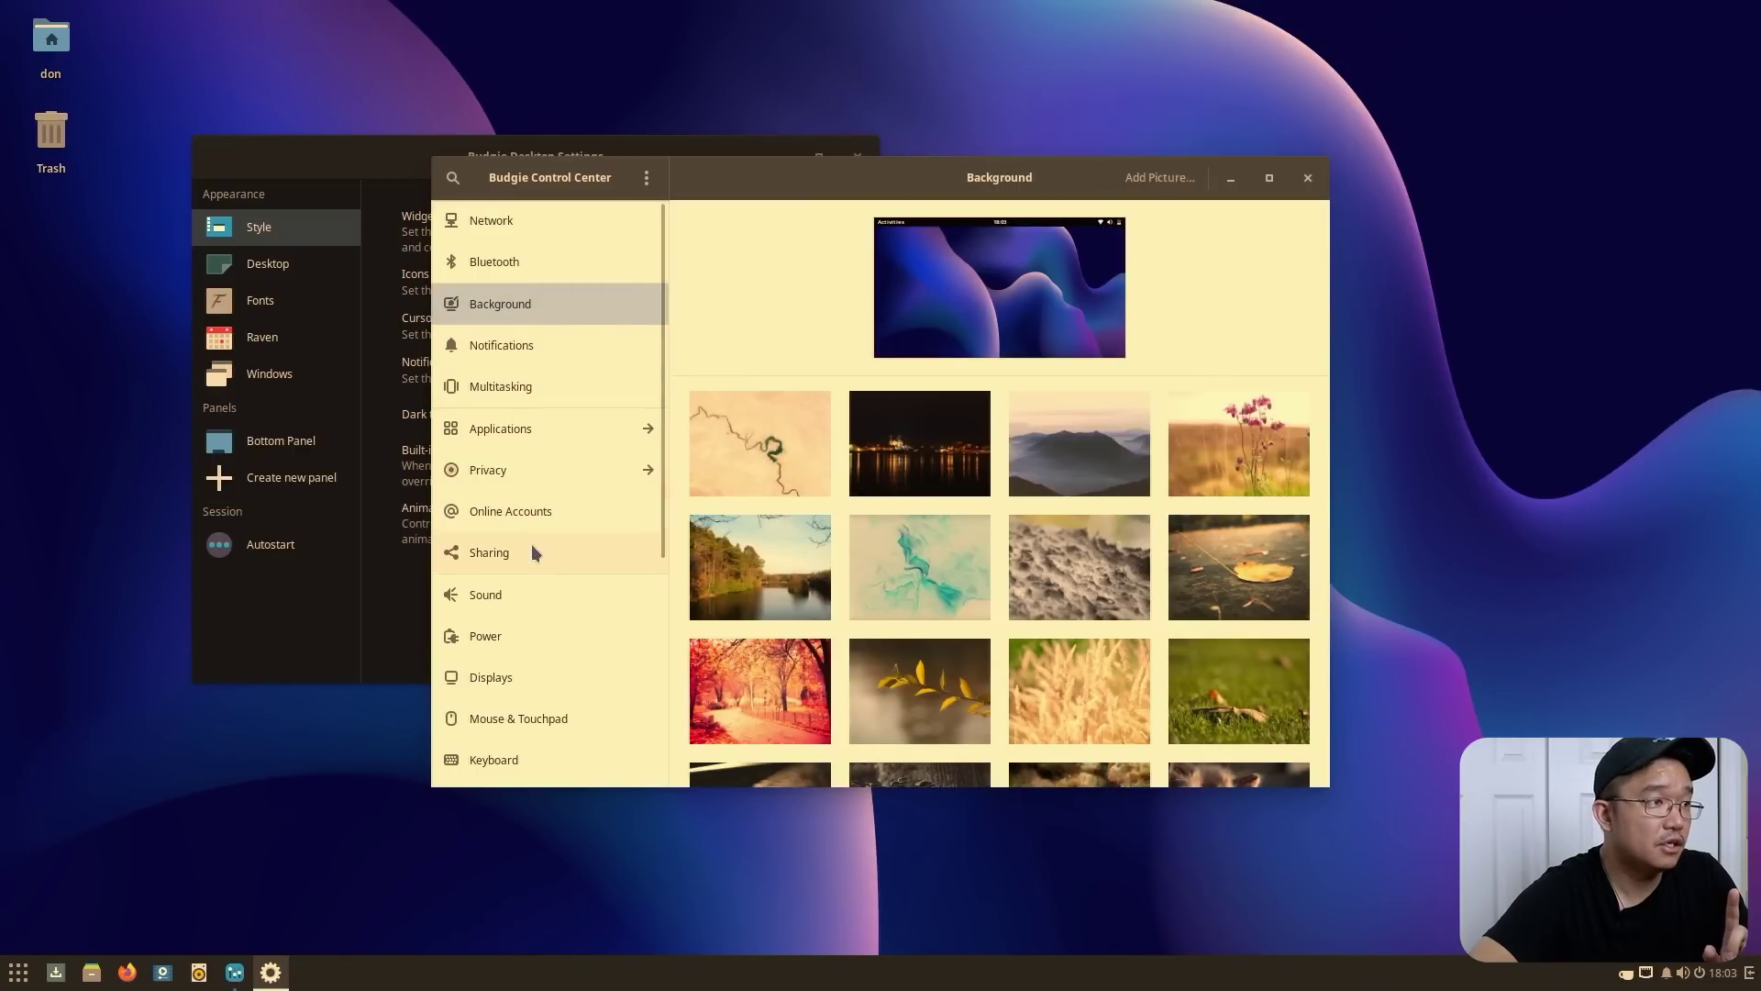
left_click(510, 636)
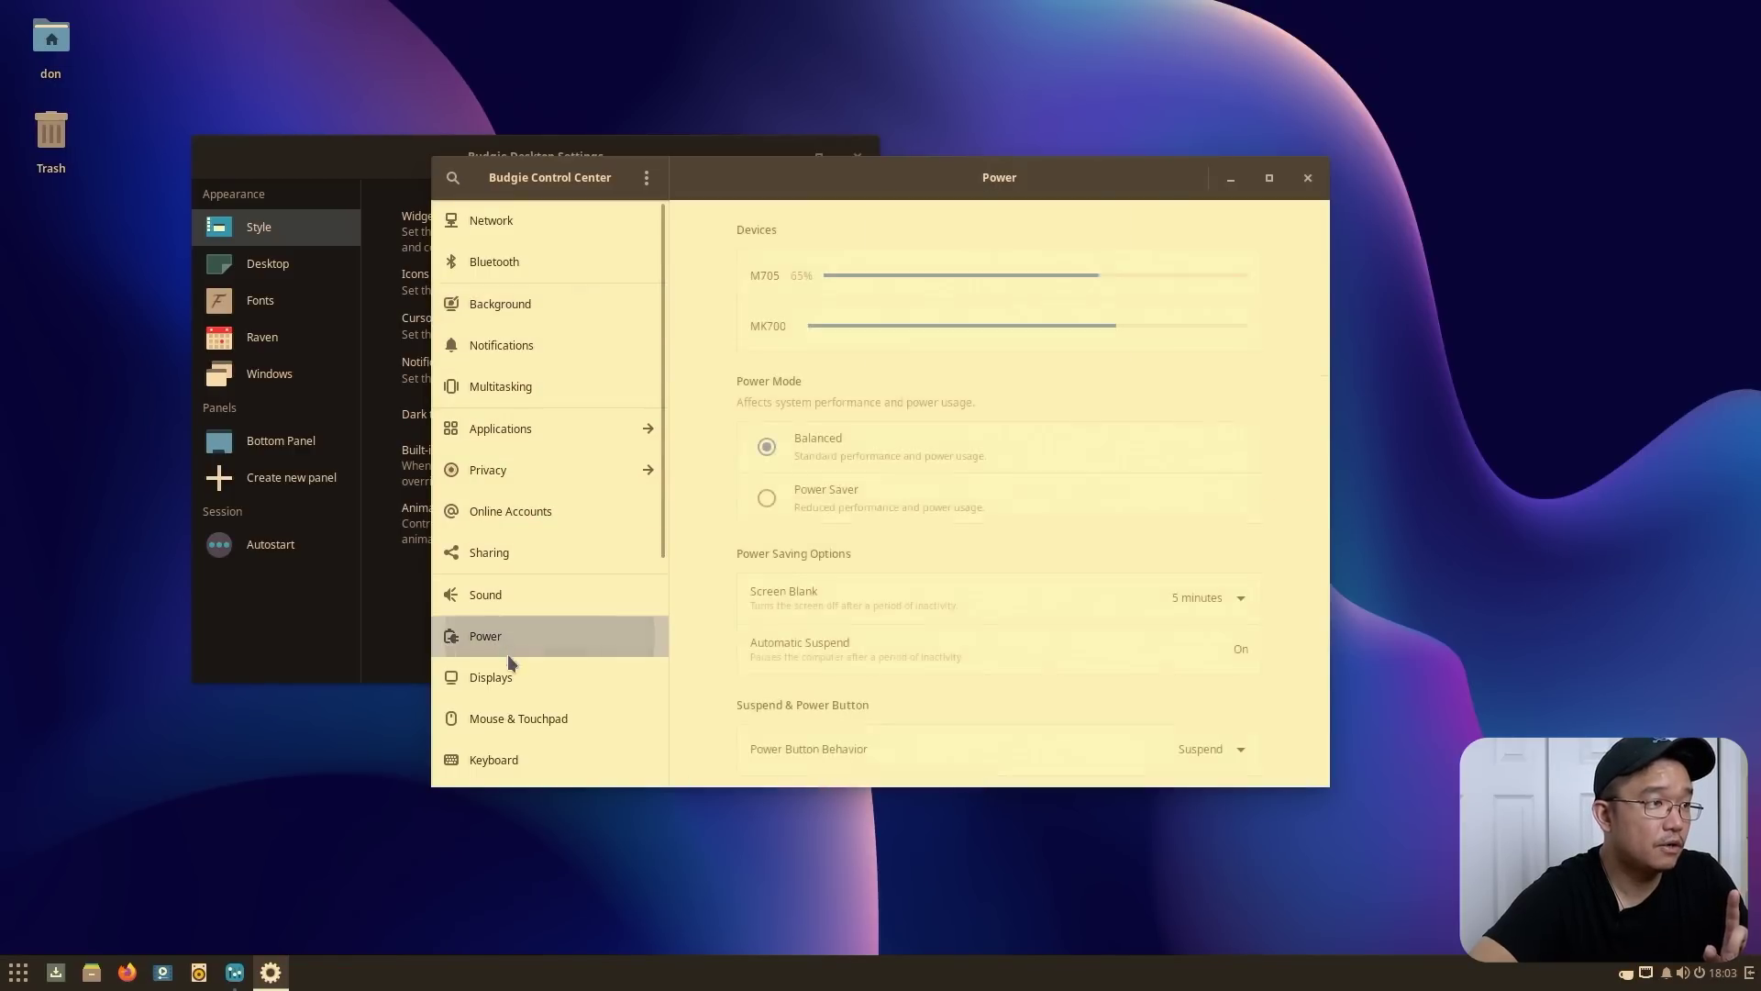
left_click(579, 682)
scroll(553, 662, "down", 5)
left_click(553, 668)
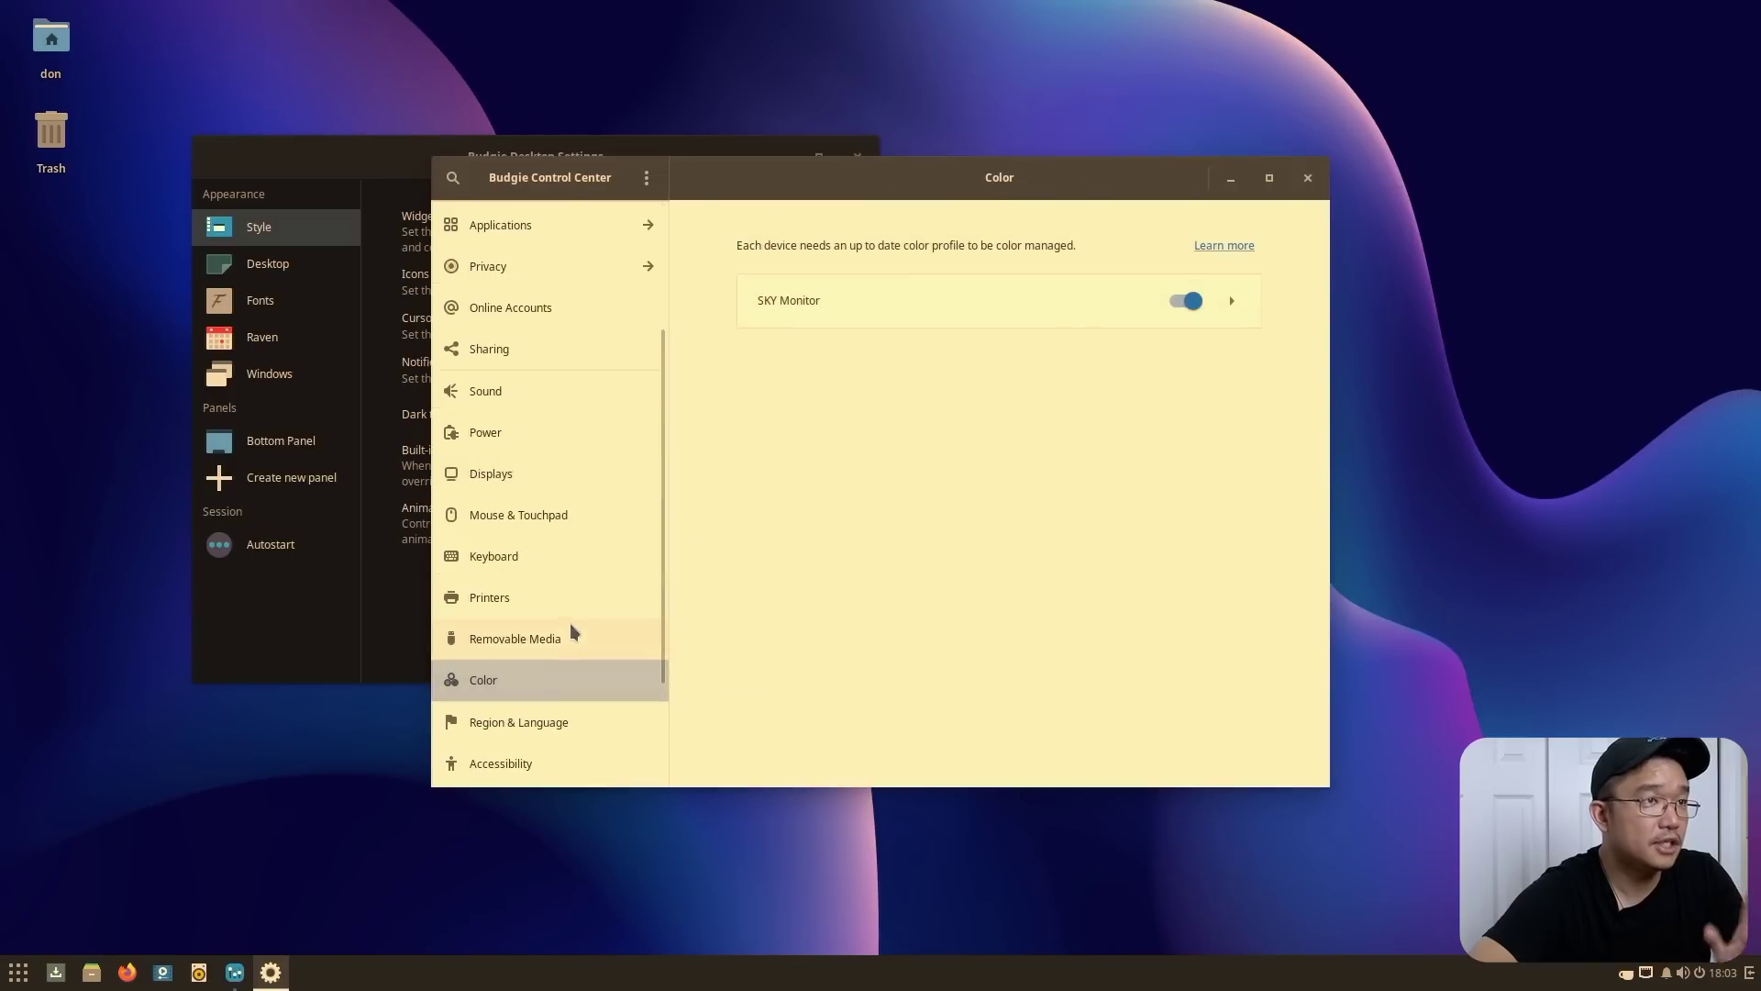
Search the application menu for 'nvi' to find NVIDIA X Server Settings
scroll(587, 606, "down", 3)
scroll(598, 599, "up", 5)
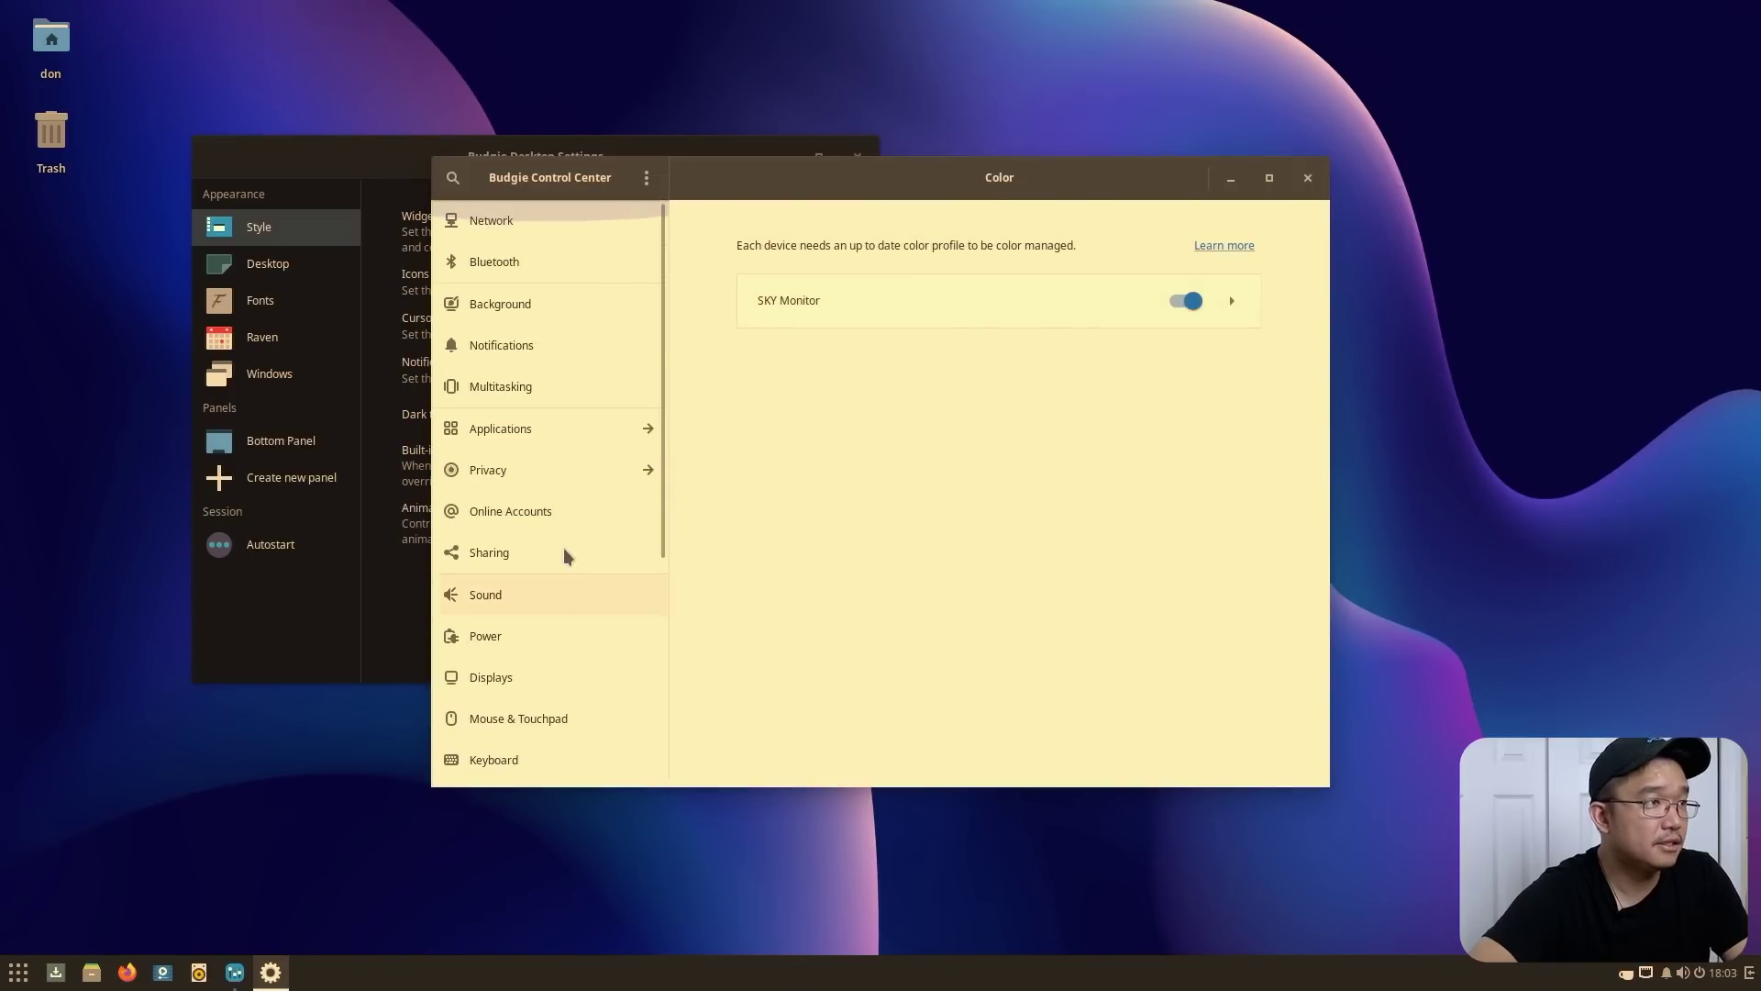
scroll(563, 382, "down", 5)
left_click(18, 972)
type("nvi")
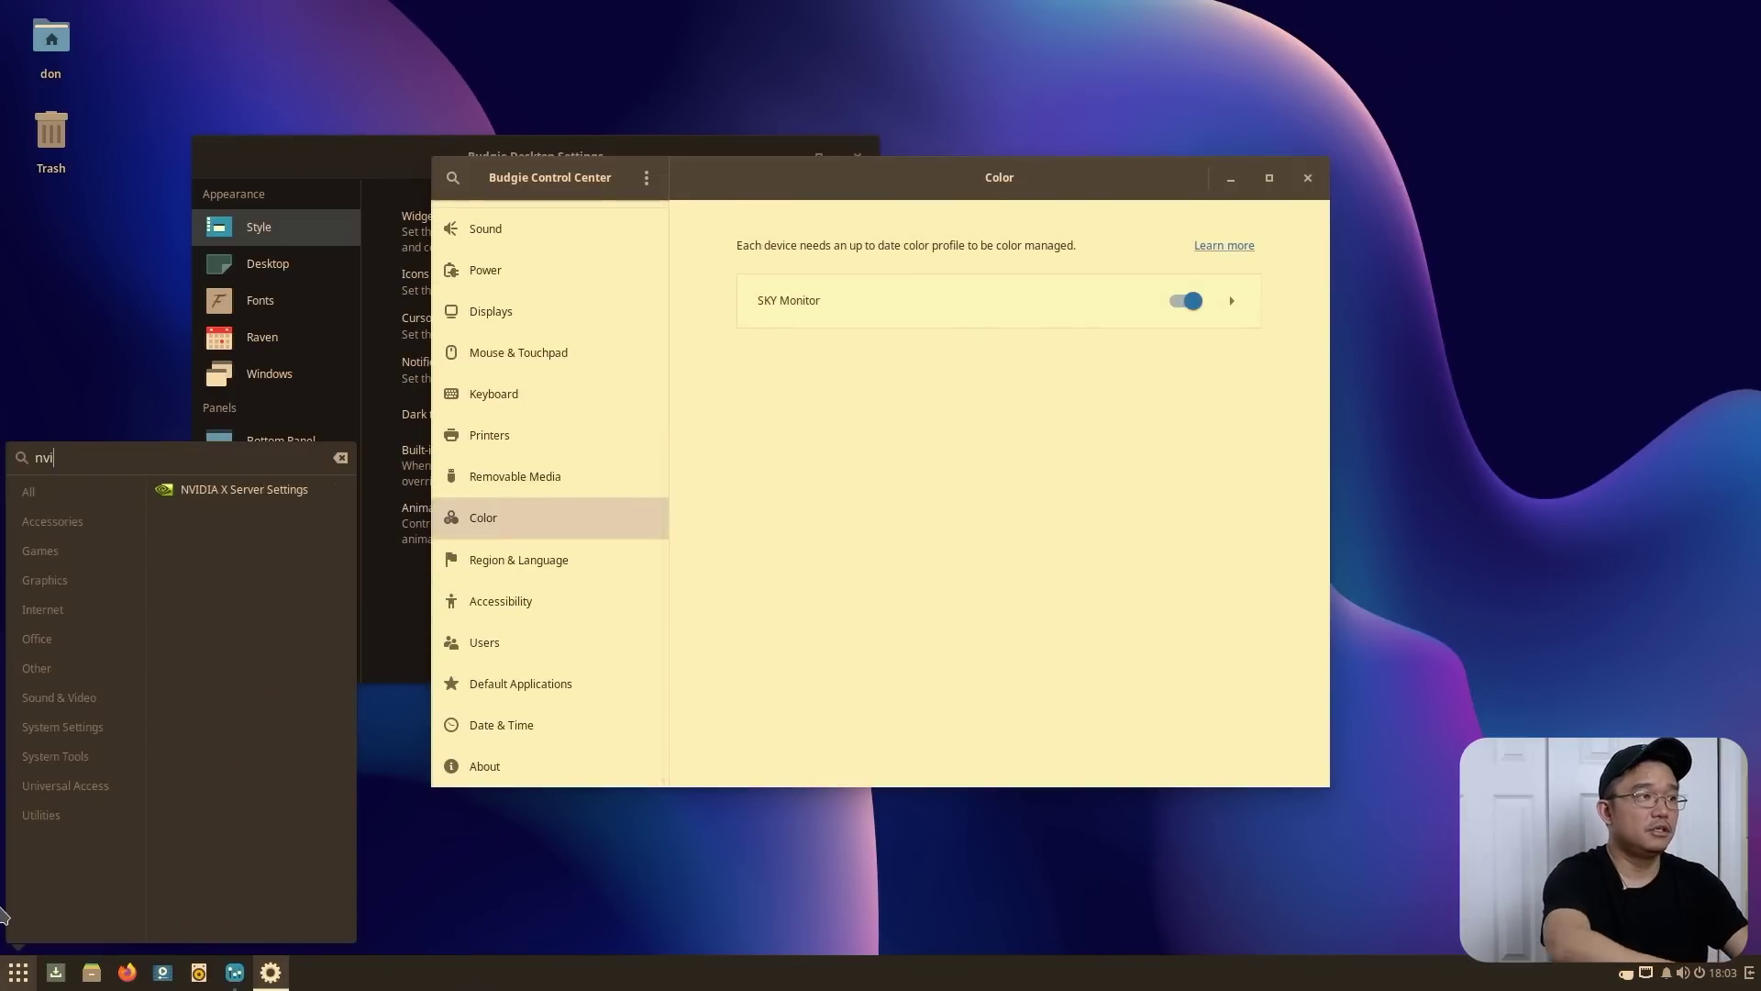
Launch NVIDIA X Server Settings and view the HDMI-0, Application Profiles and nvidia-settings Configuration pages
left_click(271, 488)
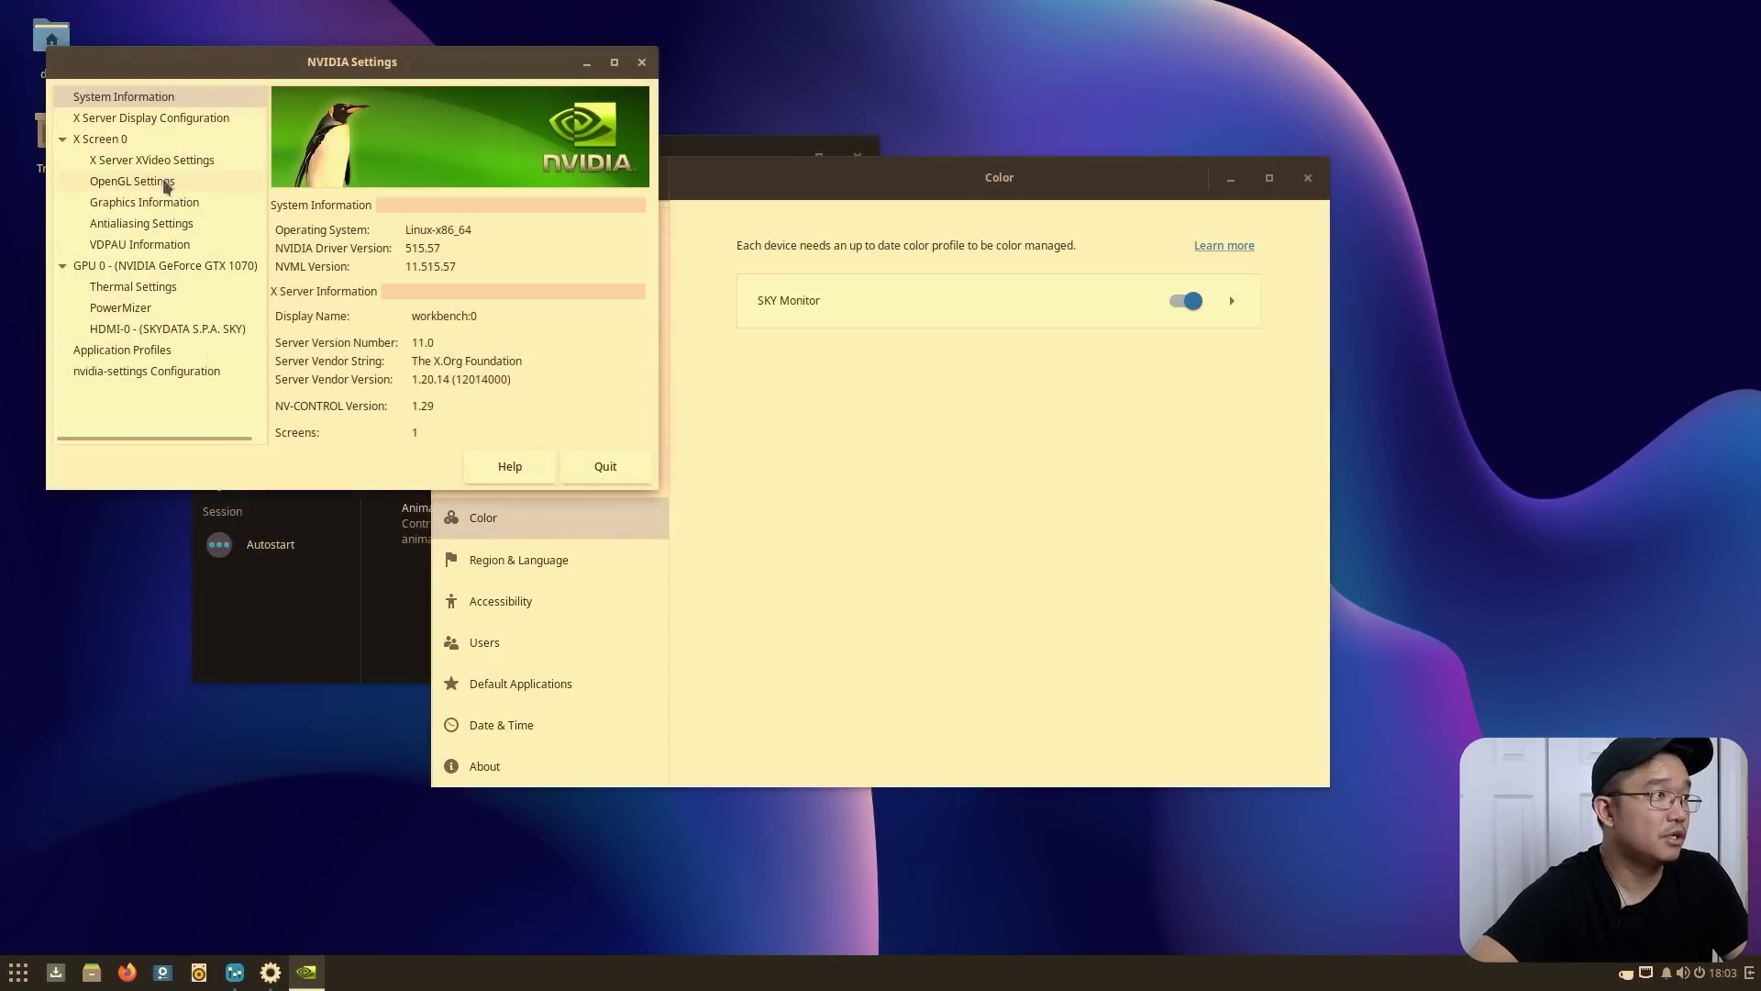
left_click(162, 328)
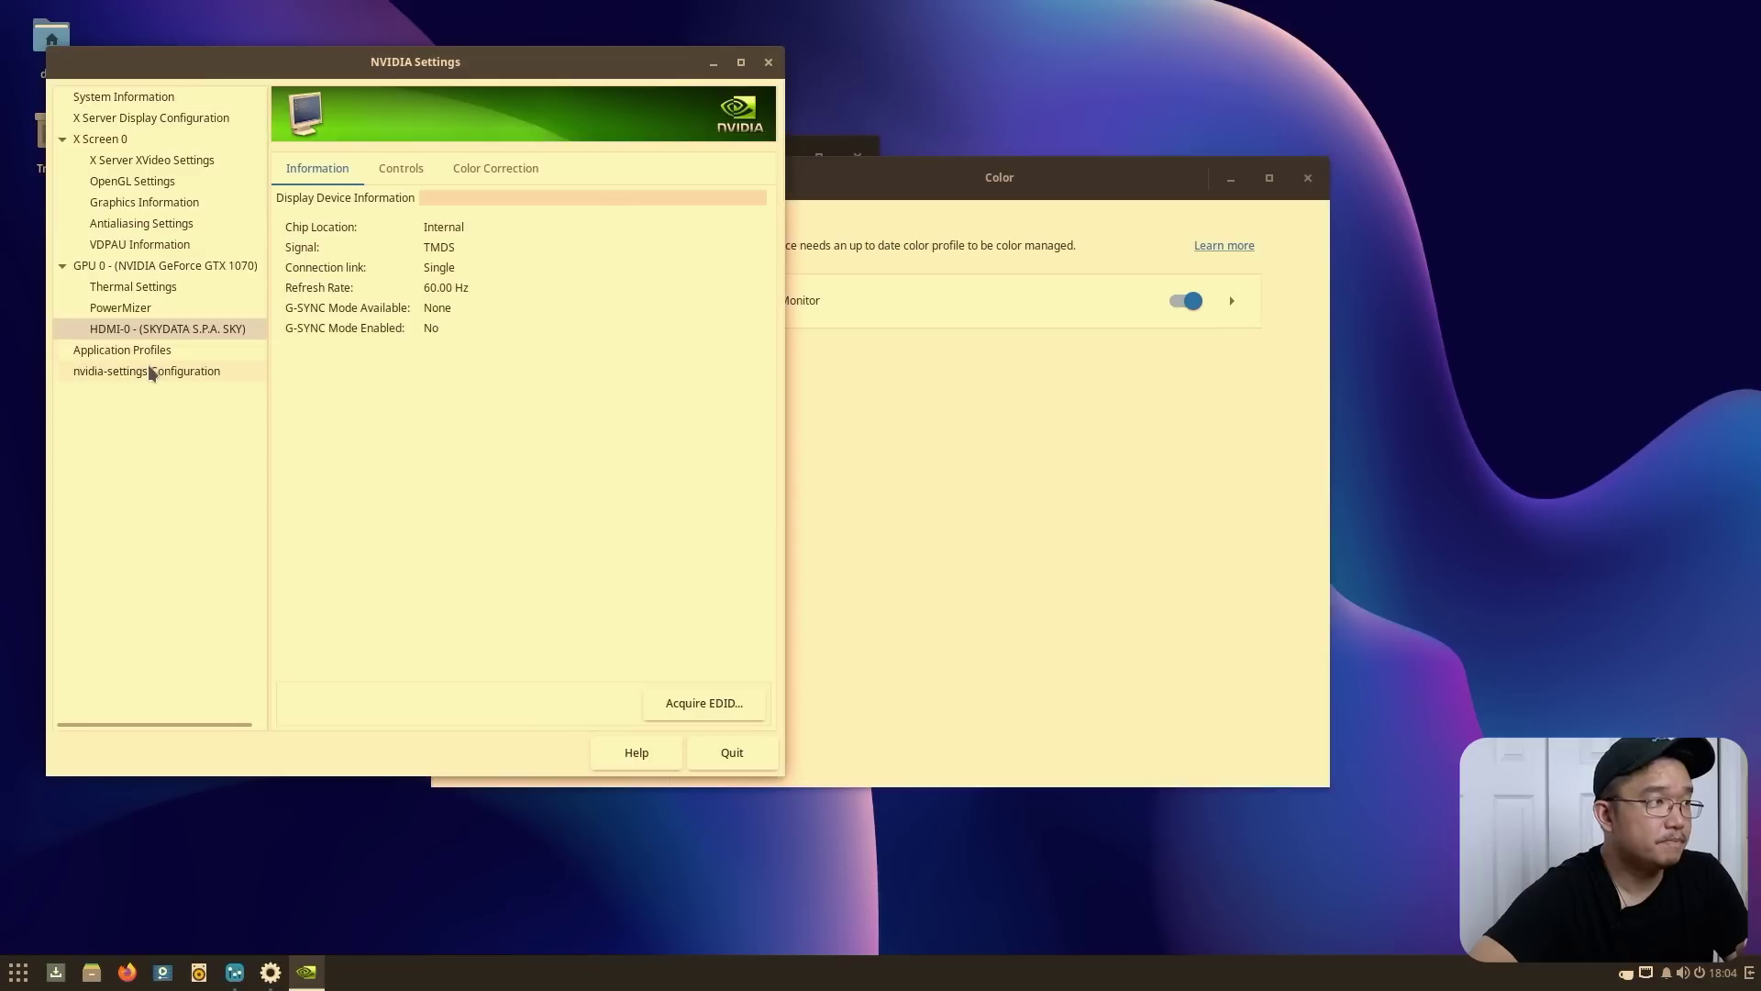
left_click(149, 359)
left_click(161, 371)
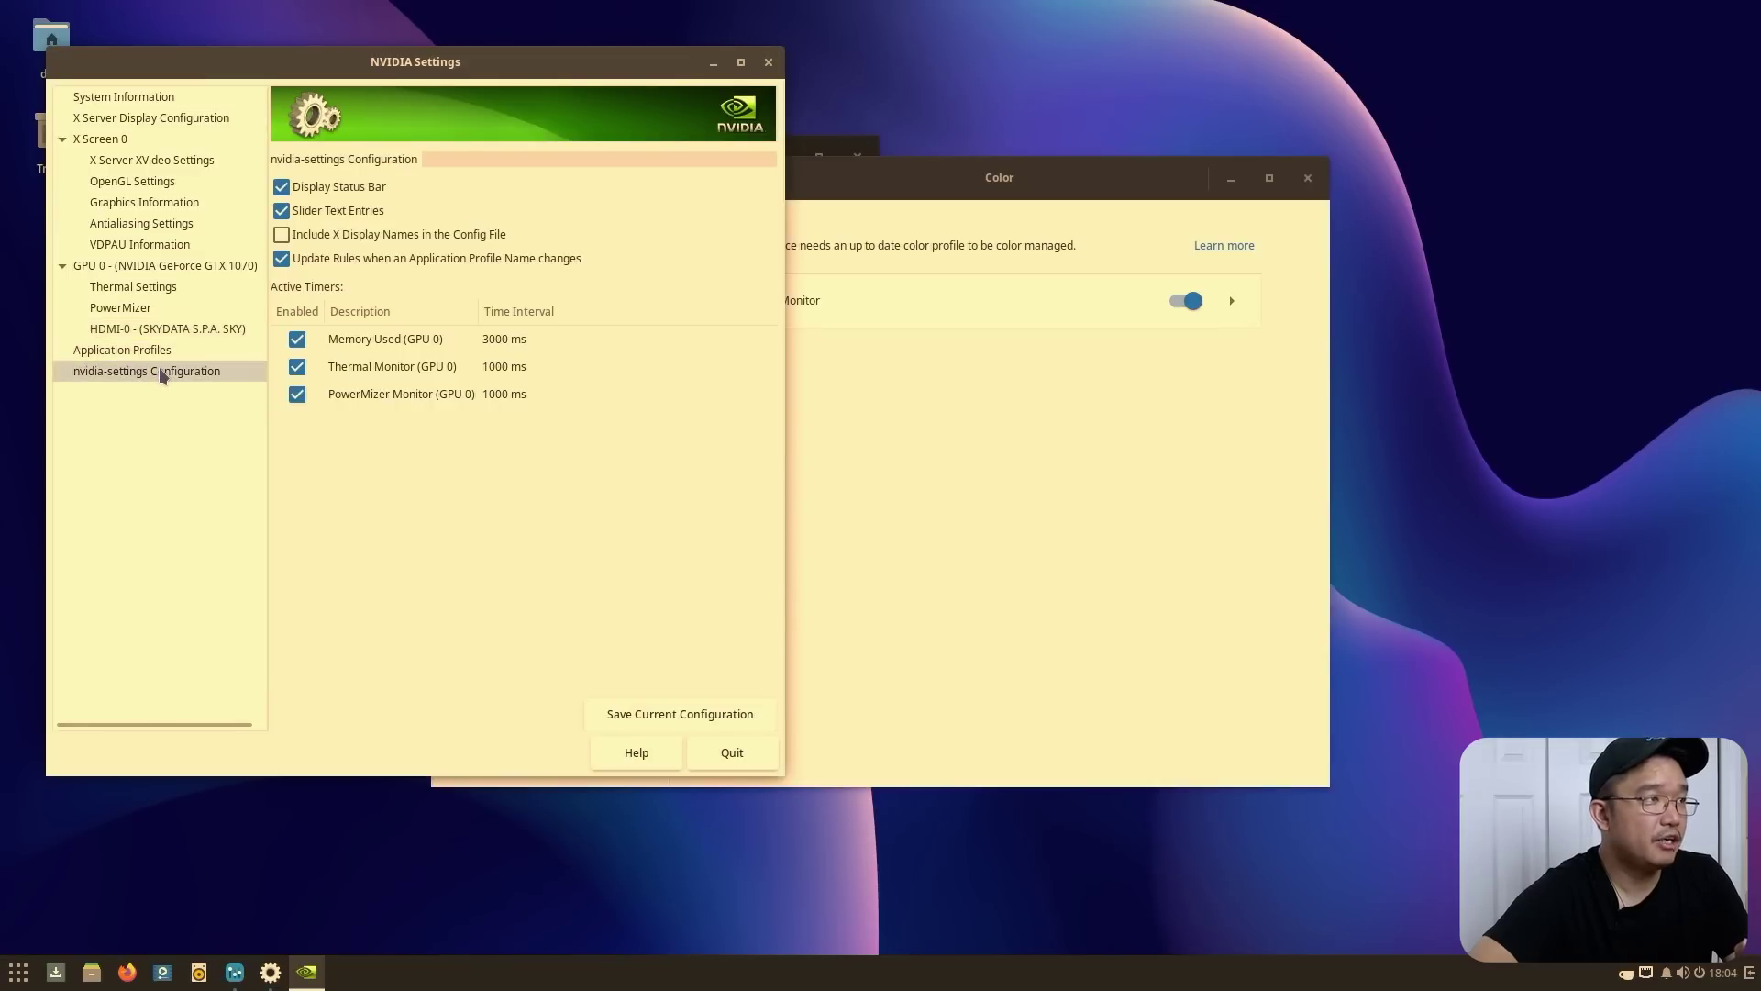